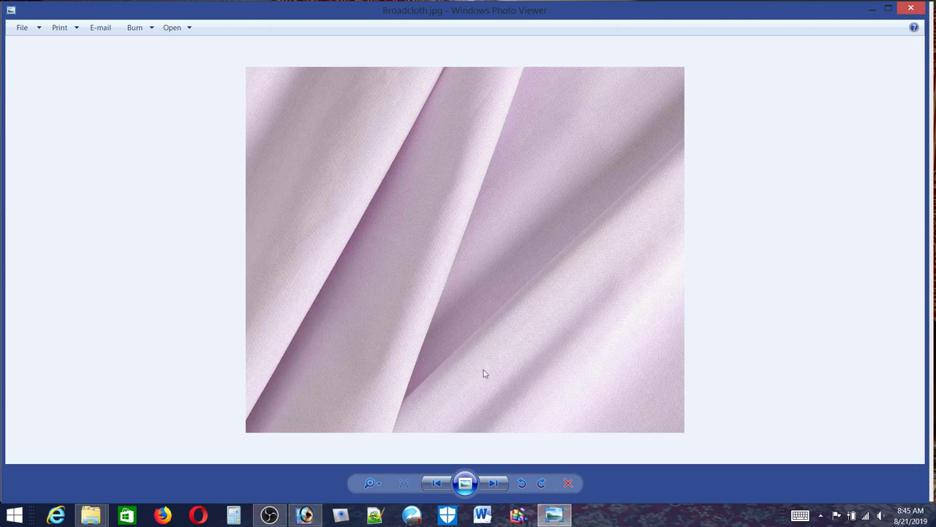
# Look over the Broadcloth.jpg reference photo, then return to the blank Untitled-1 document
pyautogui.moveTo(558, 519)
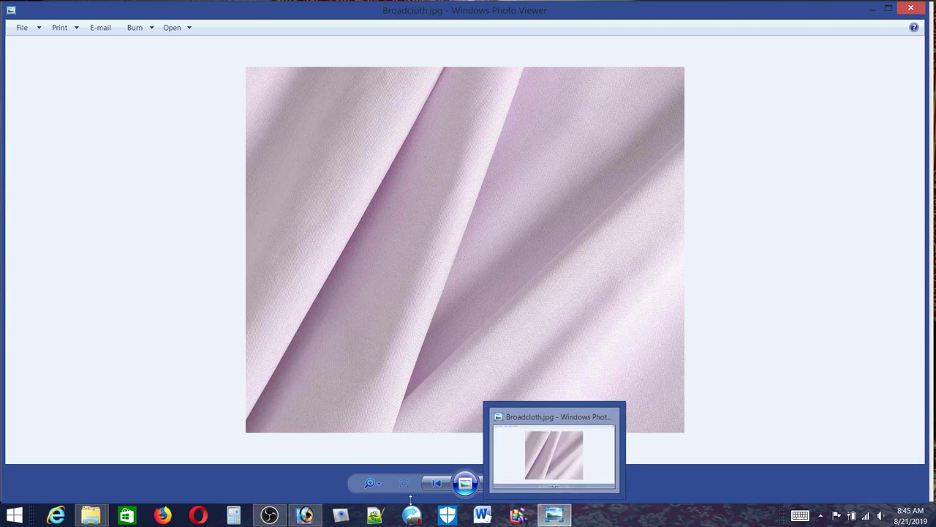
pyautogui.moveTo(306, 517)
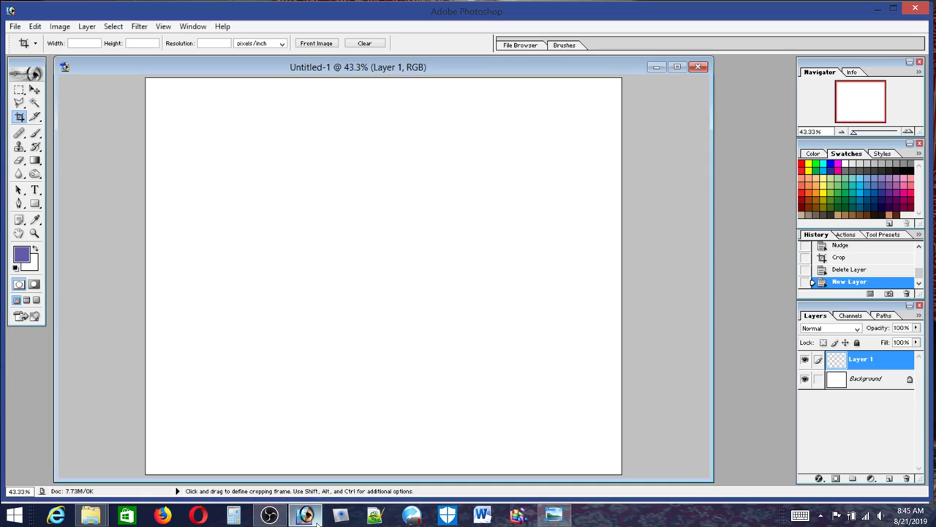
pyautogui.click(305, 516)
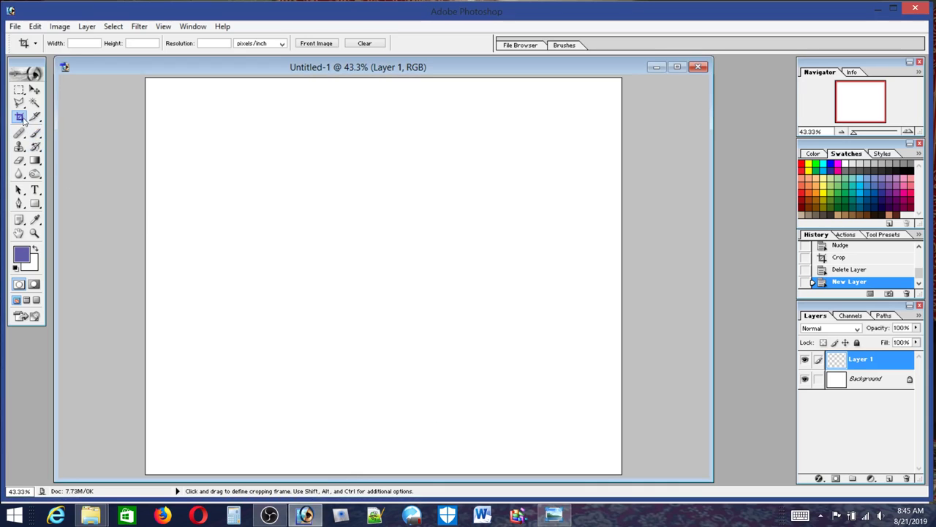
# Draw a Polygonal Lasso triangle from the upper-right edge to the bottom edge and bottom-right corner
pyautogui.click(19, 103)
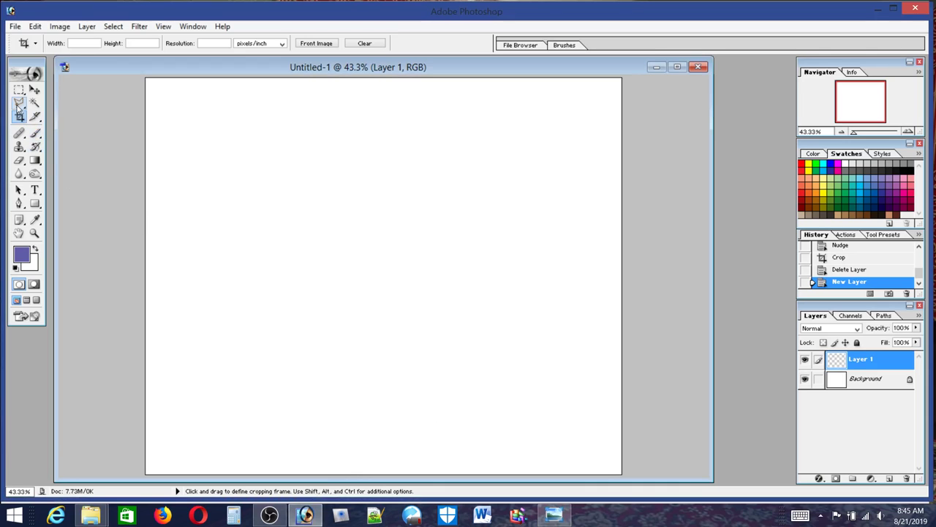
pyautogui.click(628, 168)
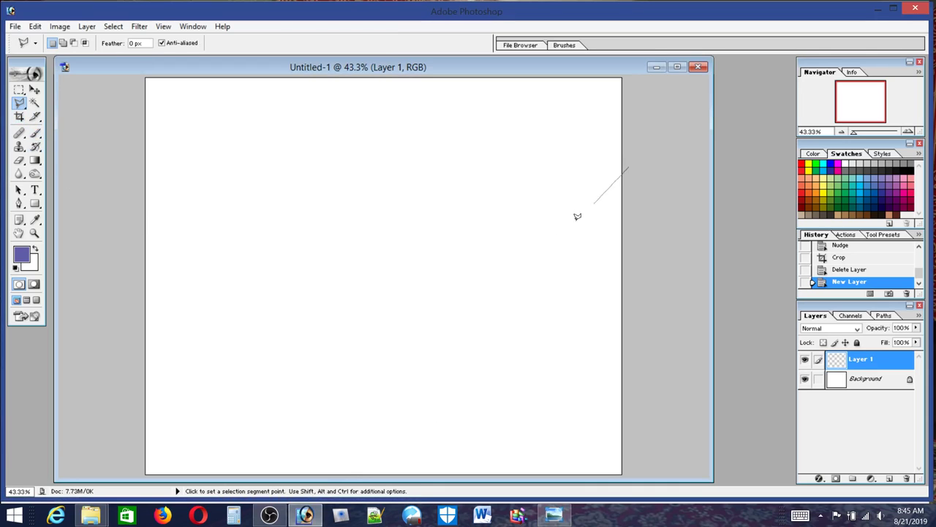
pyautogui.click(319, 474)
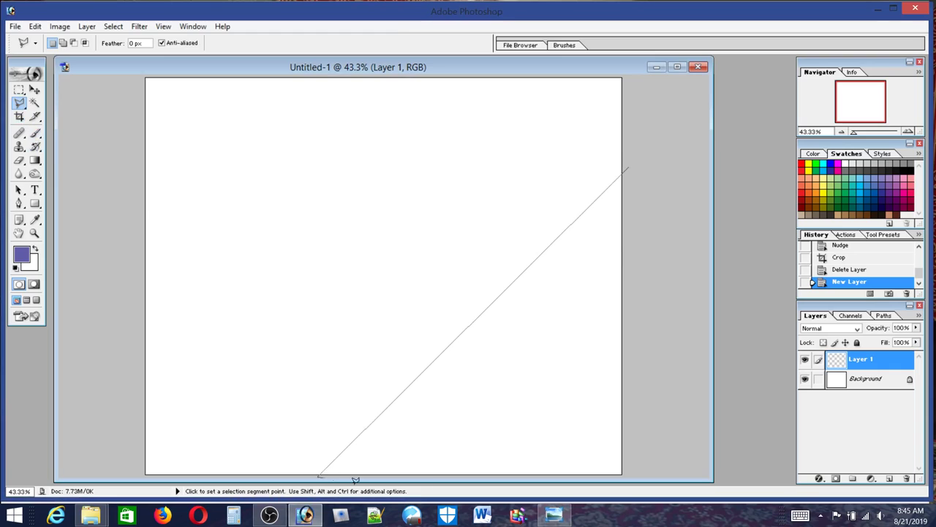
pyautogui.click(634, 475)
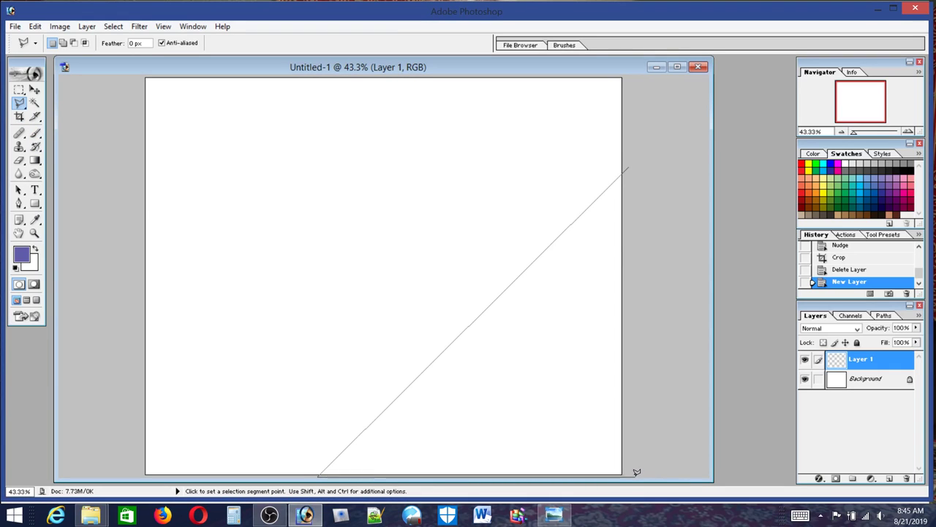
pyautogui.doubleClick(641, 177)
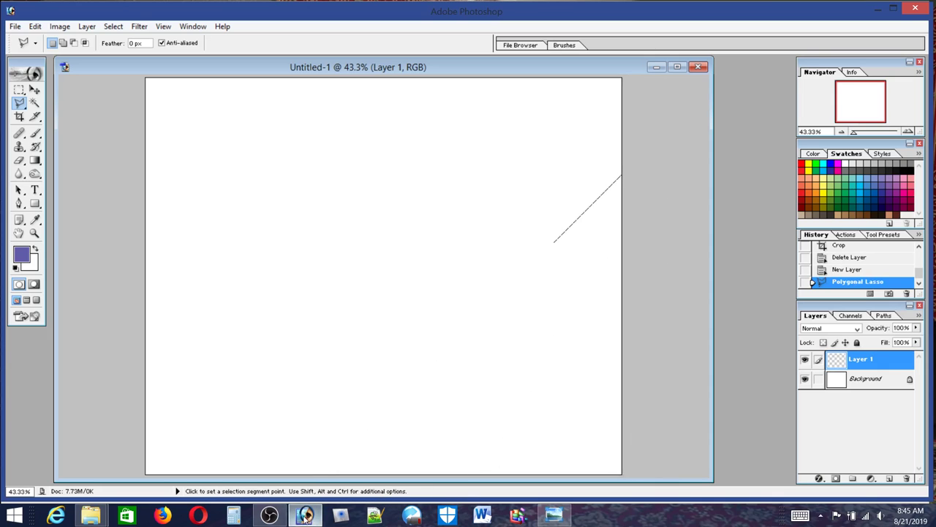
# Check the reference, redraw the diagonal from the bottom edge to the right edge, and minimize Photoshop
pyautogui.click(553, 520)
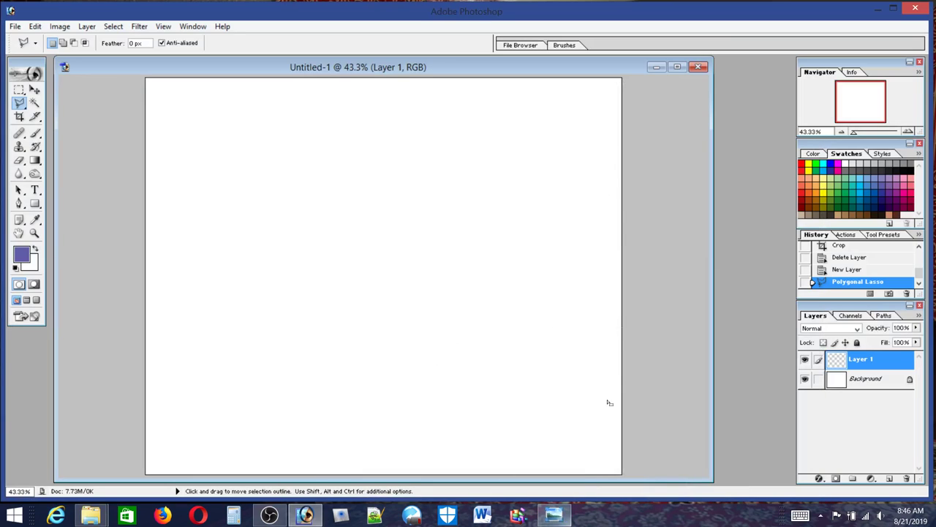
pyautogui.click(370, 422)
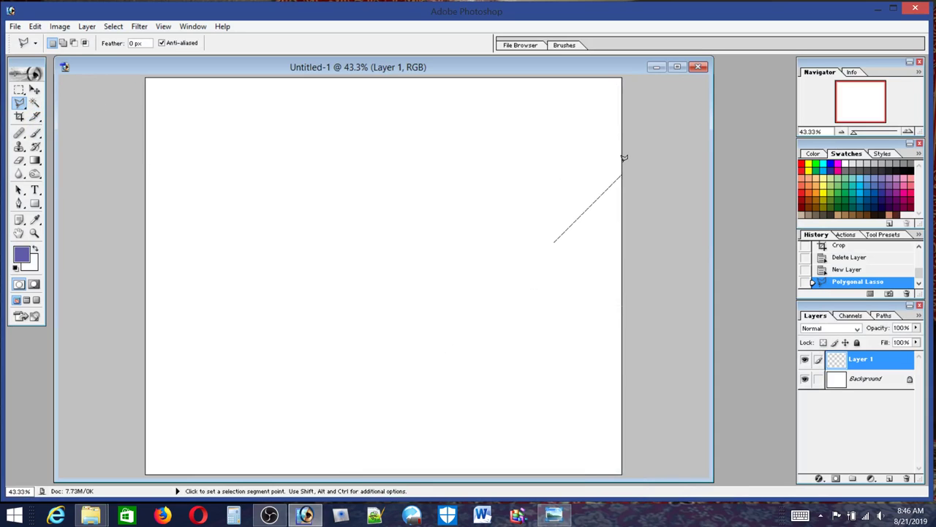
pyautogui.click(249, 472)
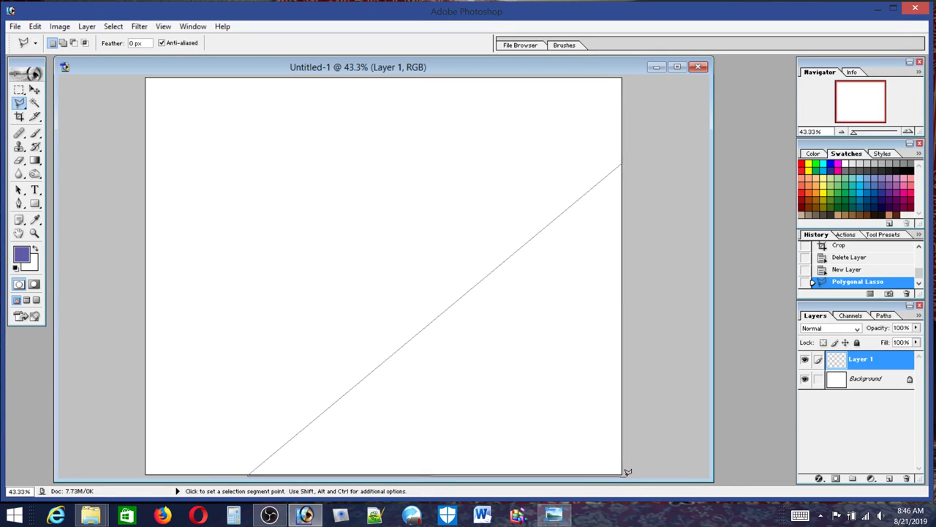
pyautogui.click(623, 163)
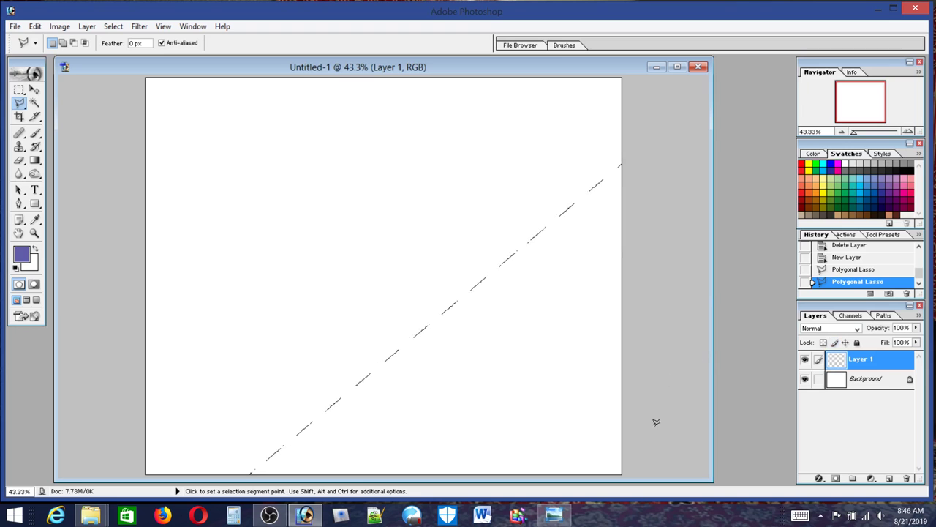
pyautogui.click(305, 515)
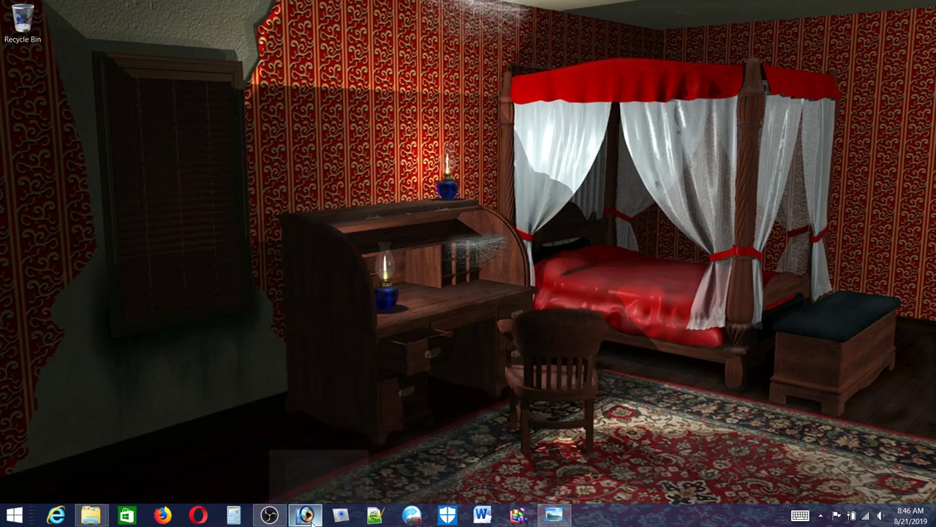
# Compare with the broadcloth photo and pick a light lilac foreground swatch
pyautogui.click(306, 514)
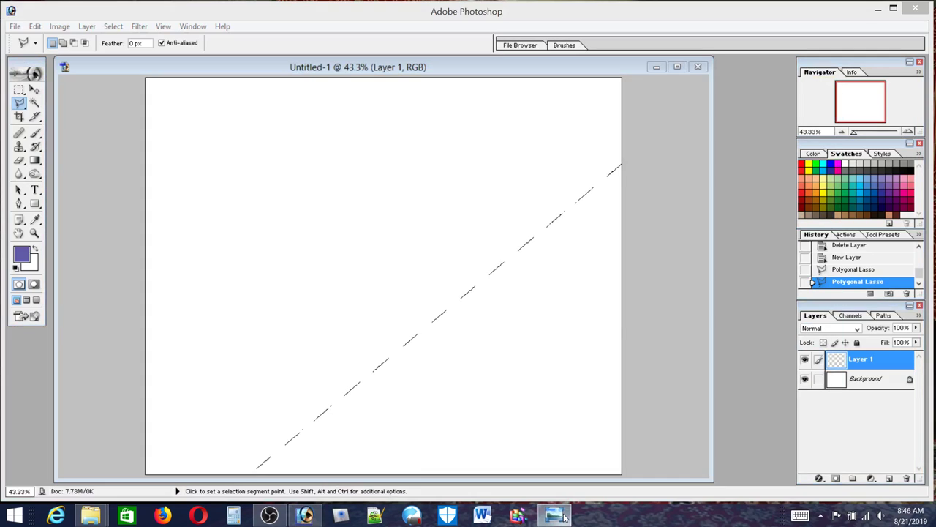
pyautogui.click(556, 515)
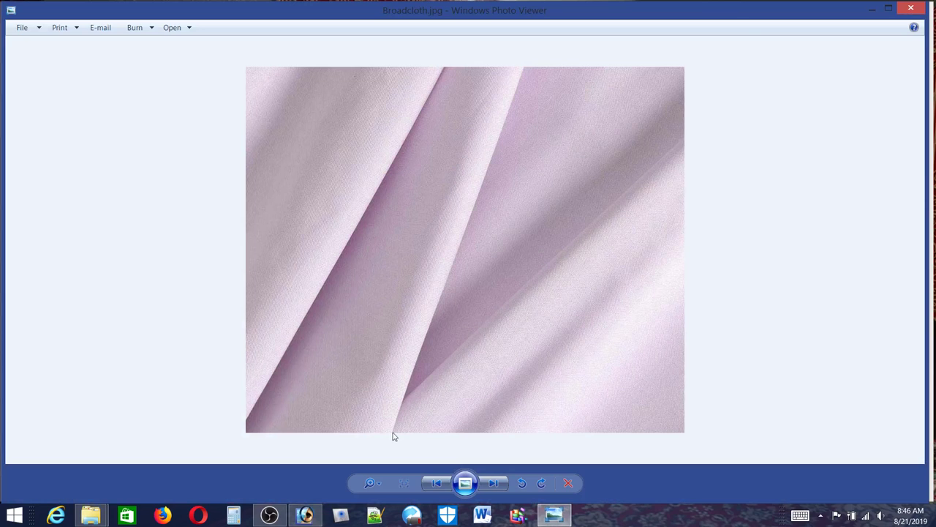
pyautogui.click(553, 514)
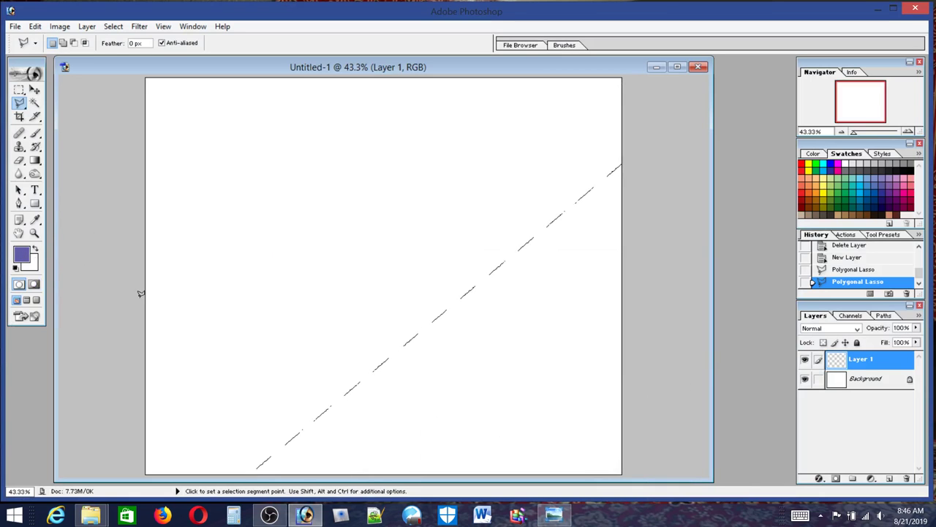
pyautogui.click(558, 518)
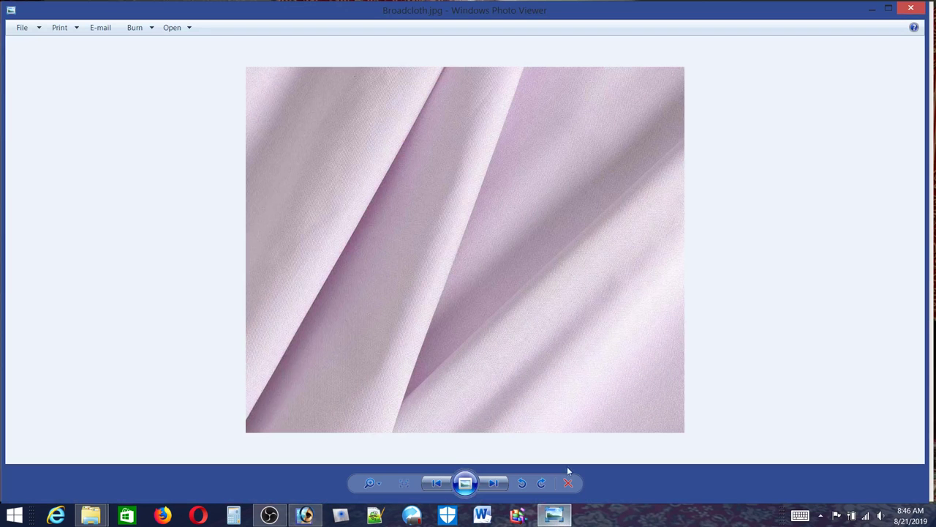
pyautogui.click(553, 516)
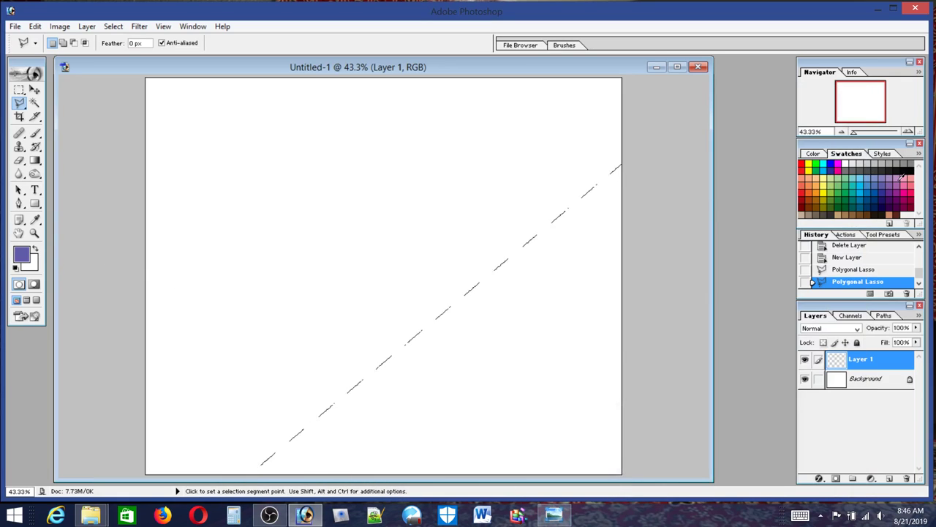
pyautogui.click(898, 178)
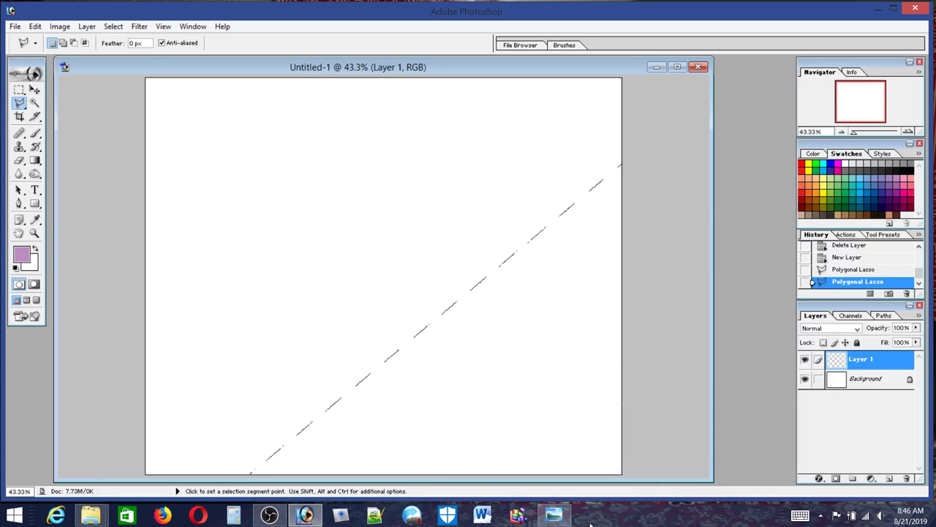
pyautogui.click(554, 516)
pyautogui.click(554, 516)
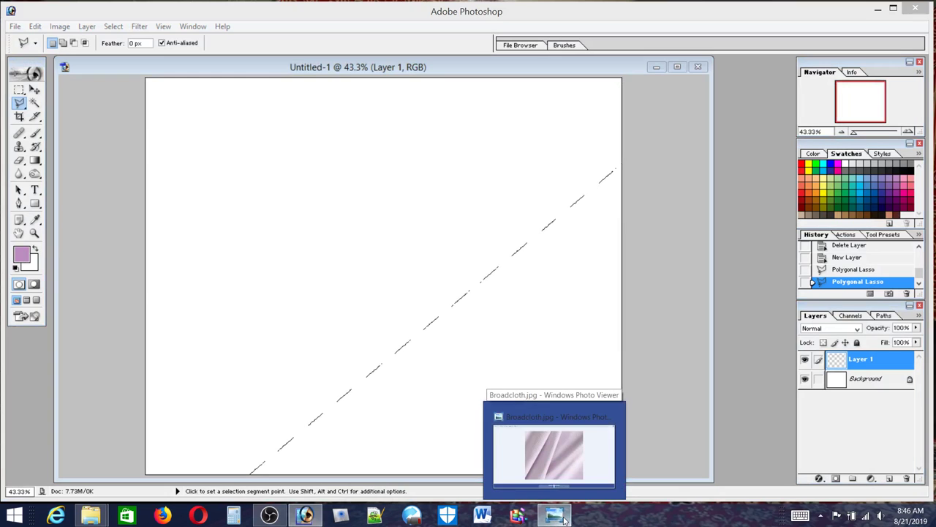
# Try a blue-violet swatch, revert to light purple after comparing, and switch to the Brush tool
pyautogui.click(563, 519)
pyautogui.click(563, 519)
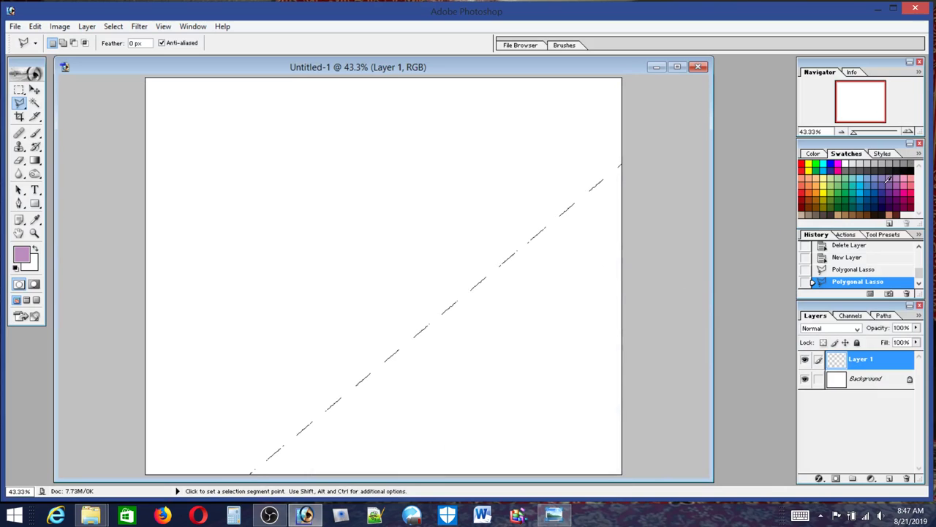
pyautogui.click(887, 182)
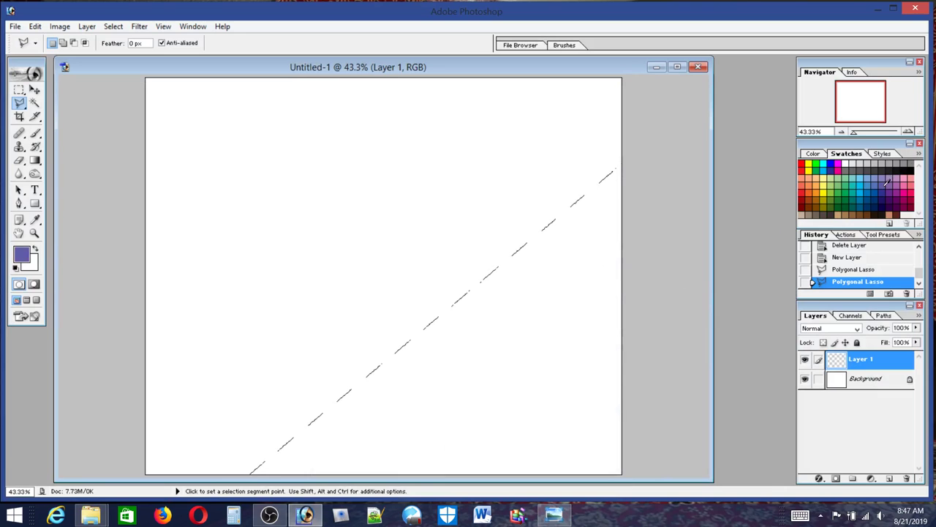
pyautogui.click(886, 175)
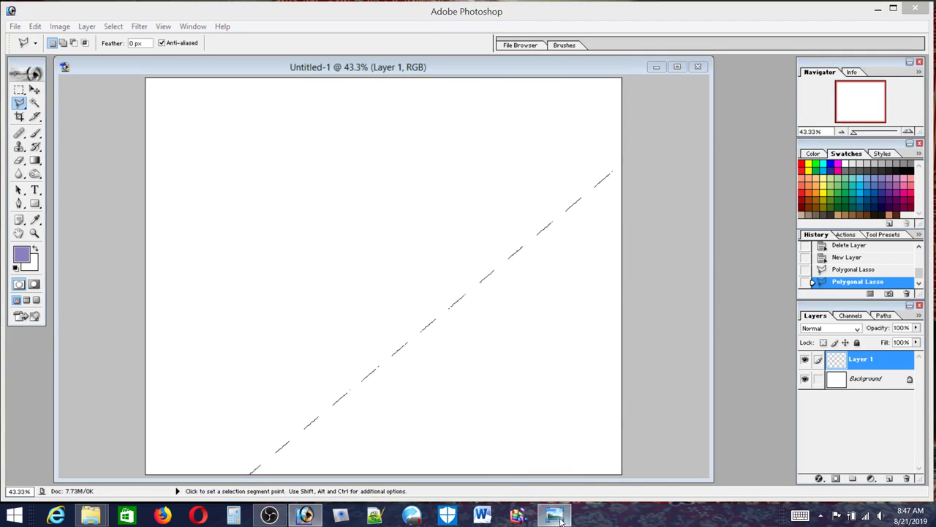
pyautogui.click(559, 518)
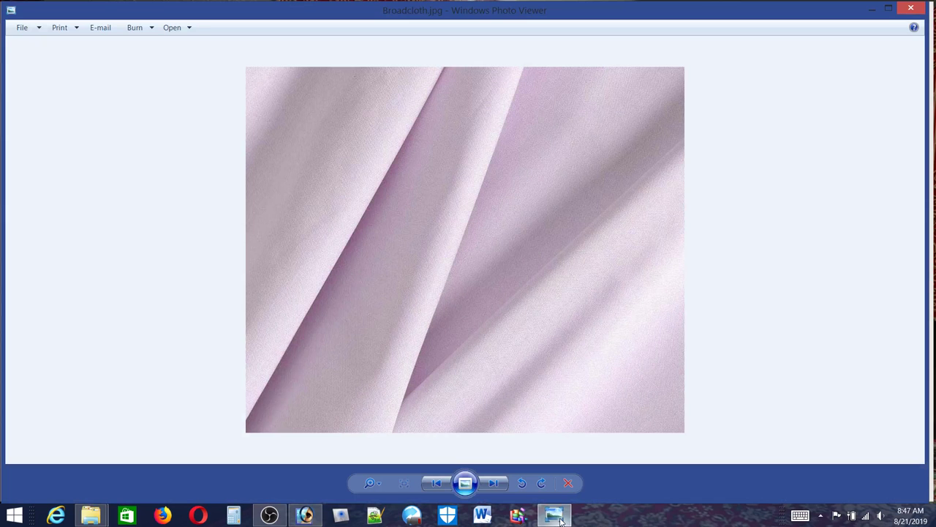
pyautogui.click(559, 518)
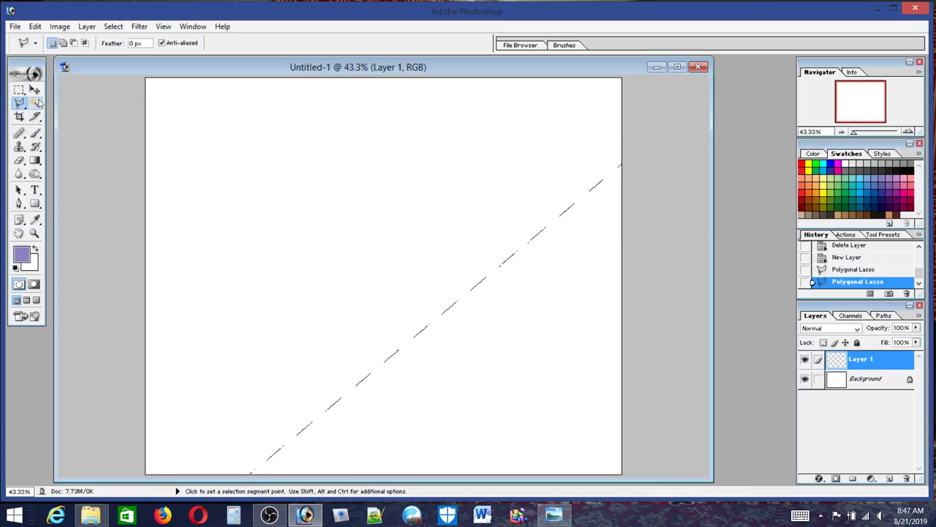
pyautogui.click(35, 133)
pyautogui.click(79, 46)
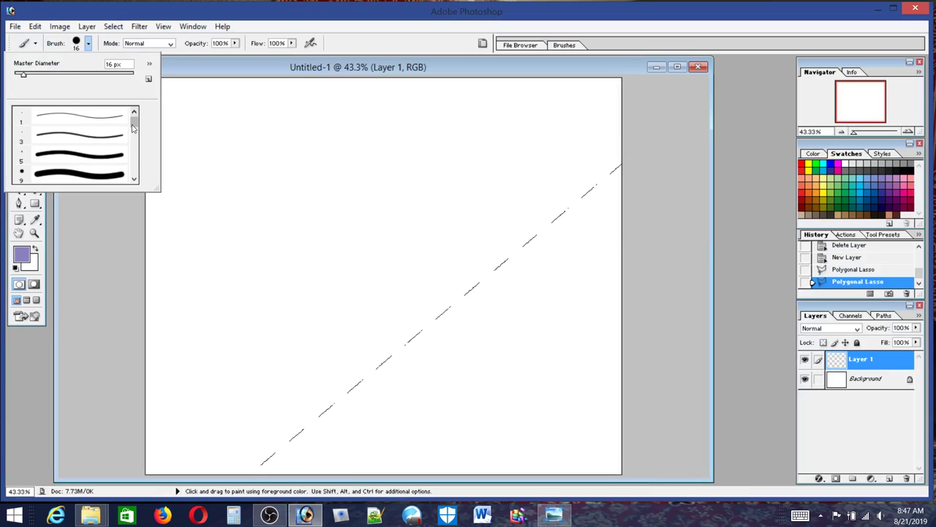
# Choose the 300 px soft brush and enlarge it to 1878 px
pyautogui.moveTo(134, 123); pyautogui.dragTo(133, 142)
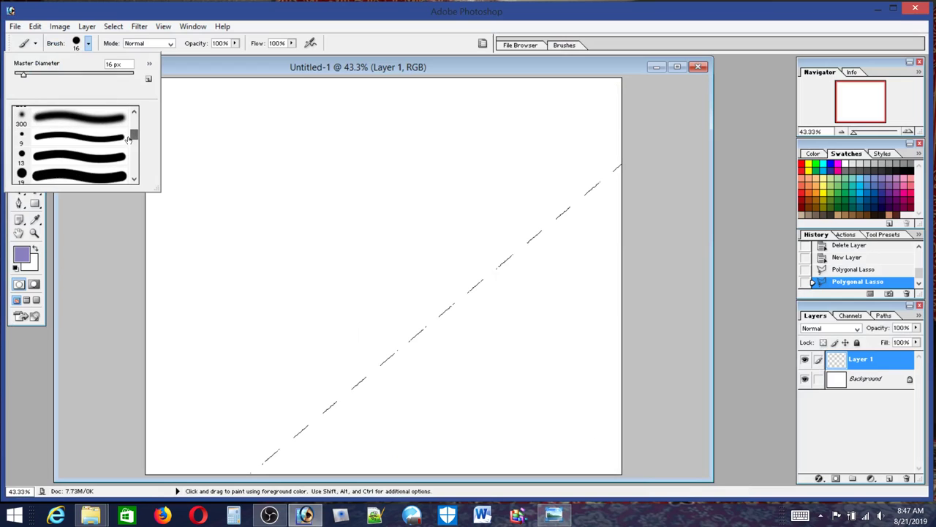
pyautogui.click(87, 117)
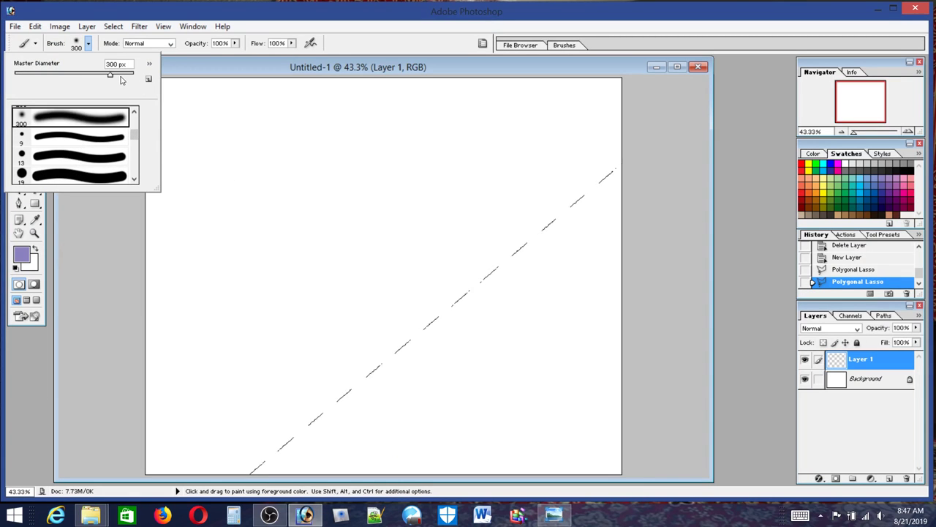
pyautogui.moveTo(110, 74); pyautogui.dragTo(121, 74)
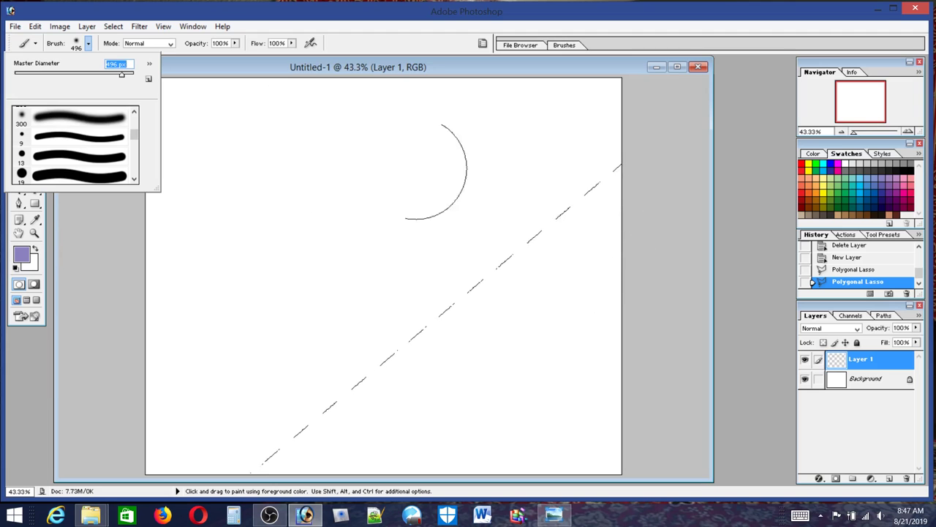
pyautogui.click(132, 74)
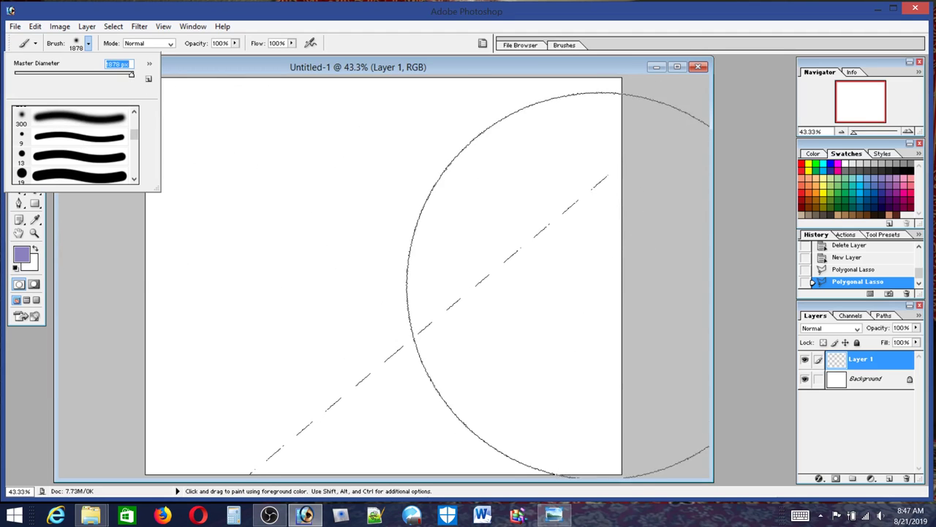
pyautogui.click(601, 308)
# Paint the lower-right triangle lavender and brush over its dark diagonal edge
pyautogui.moveTo(601, 307); pyautogui.dragTo(365, 447)
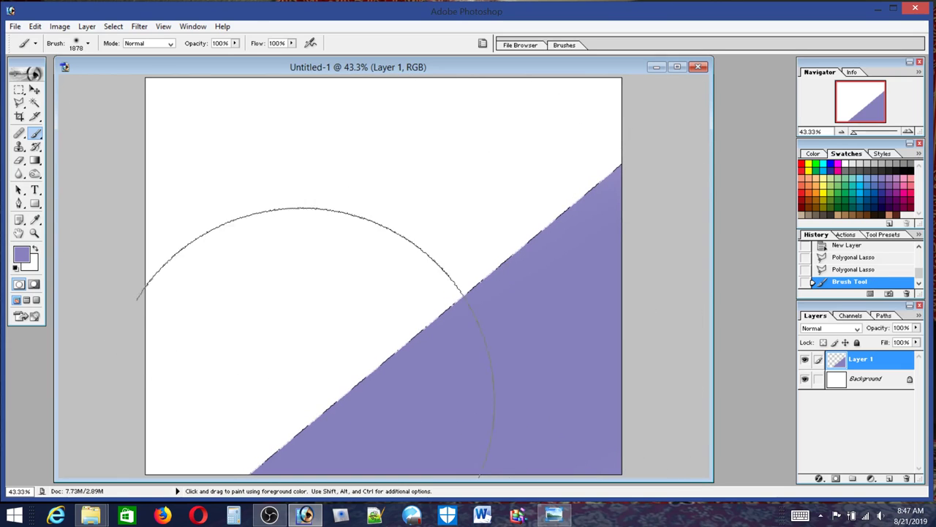
pyautogui.moveTo(436, 341); pyautogui.dragTo(533, 314)
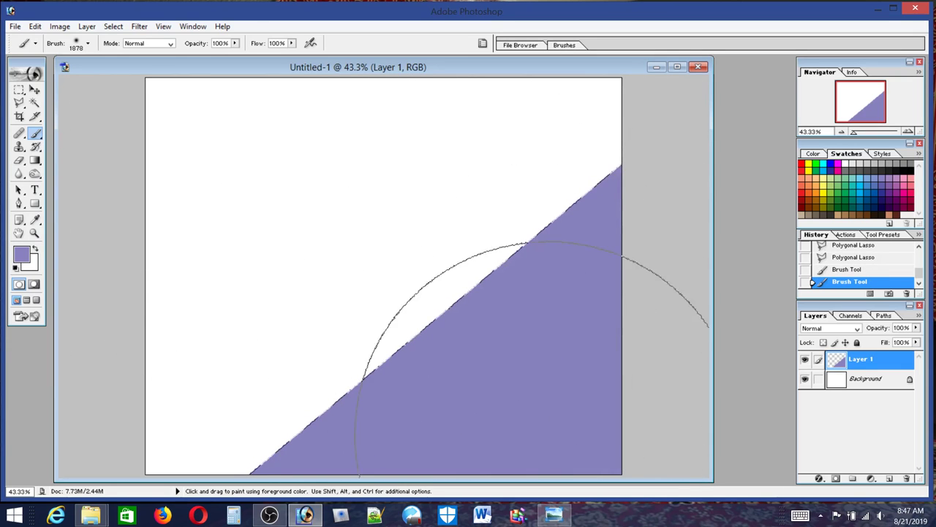
pyautogui.click(556, 516)
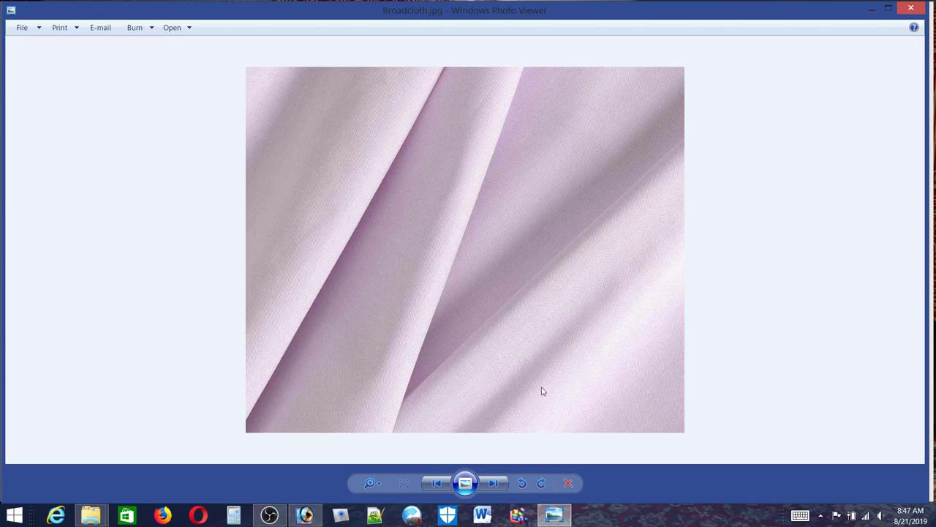
# Return from the reference, select Background, and add an empty Layer 2 above it
pyautogui.moveTo(309, 515)
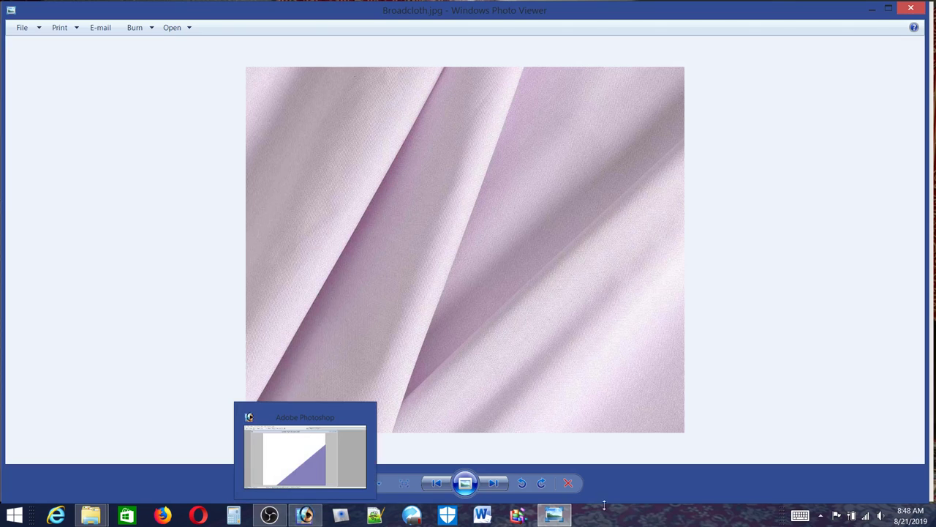
pyautogui.click(555, 516)
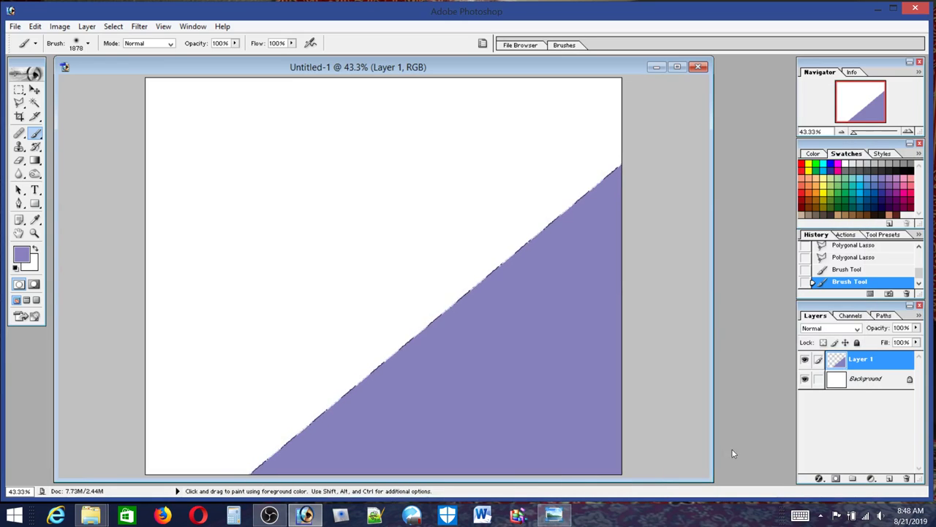
pyautogui.click(867, 378)
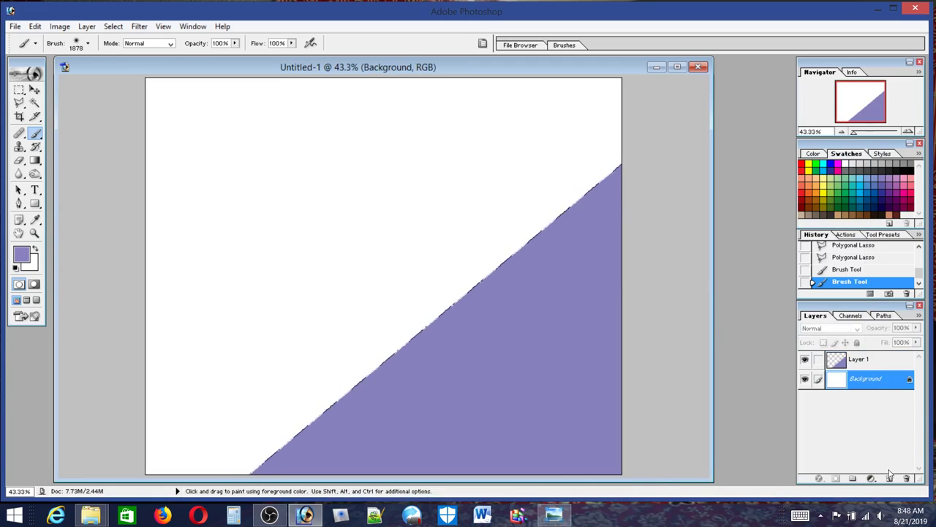
pyautogui.click(889, 478)
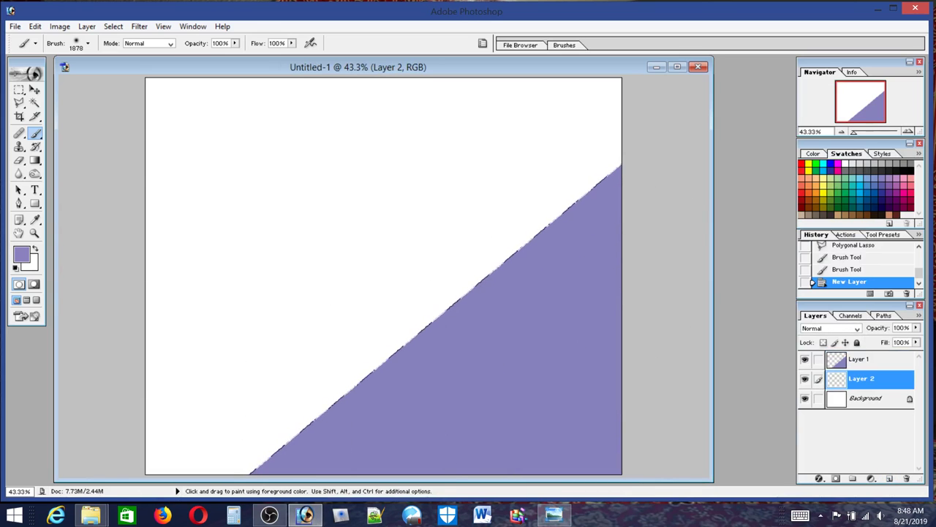
# Attempt a Polygonal Lasso selection, dismiss the 'No pixels were selected' warning, and view Broadcloth.jpg
pyautogui.click(18, 103)
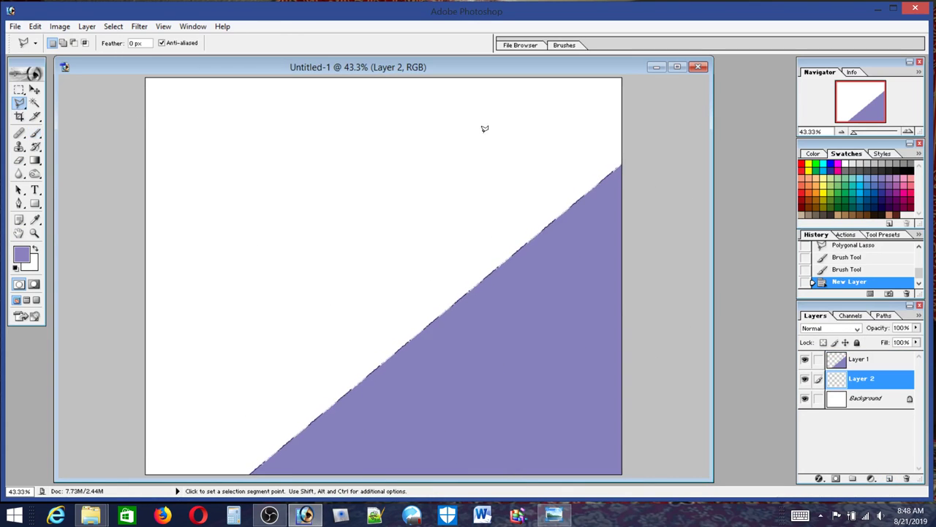
pyautogui.click(673, 111)
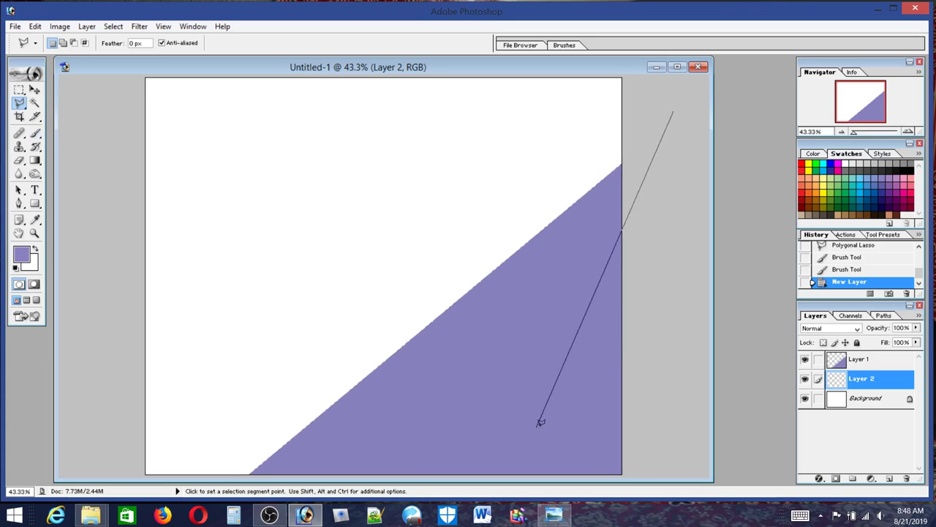
pyautogui.doubleClick(655, 322)
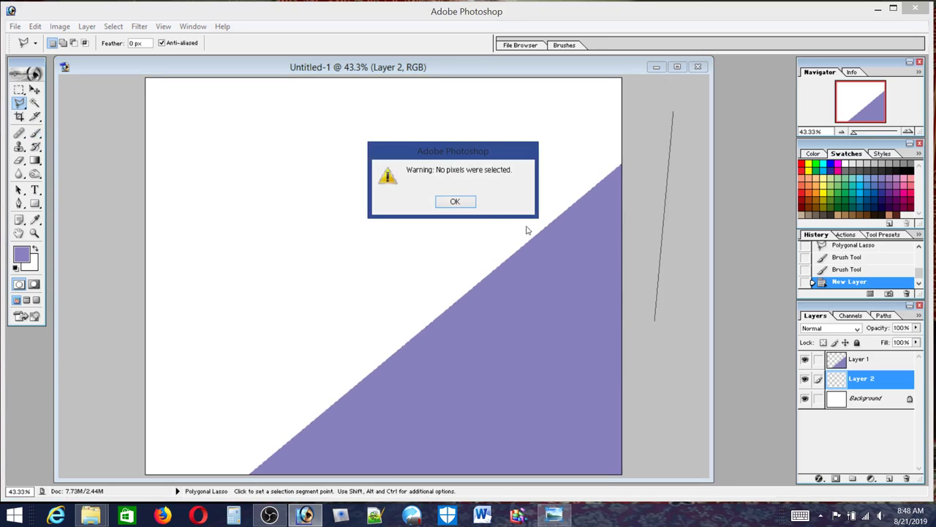
pyautogui.click(458, 200)
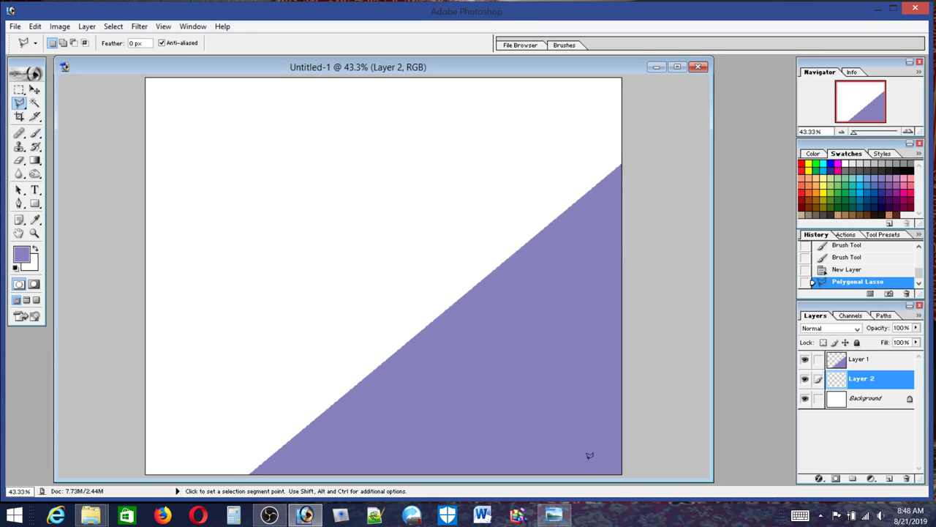
pyautogui.click(556, 516)
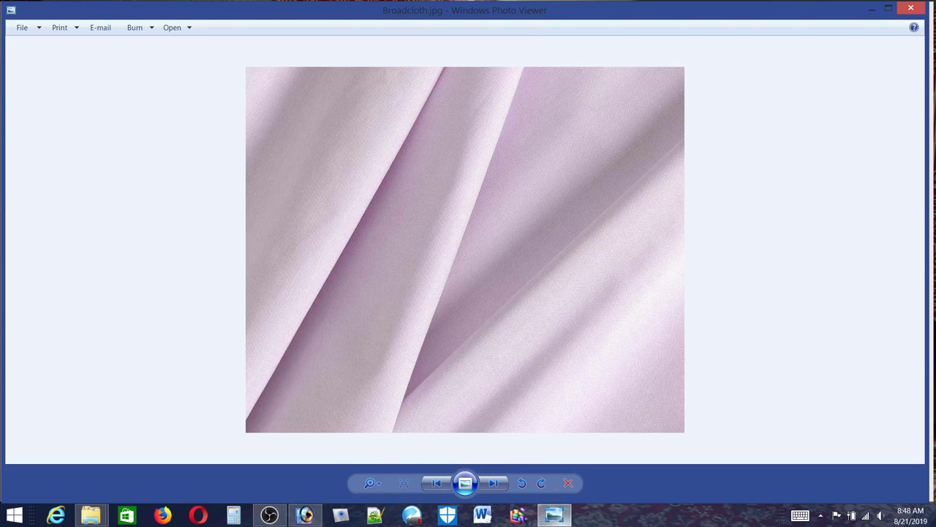
# Hide and reshow the Broadcloth photo, then hide it to reveal the lavender triangle canvas
pyautogui.click(557, 518)
pyautogui.click(561, 521)
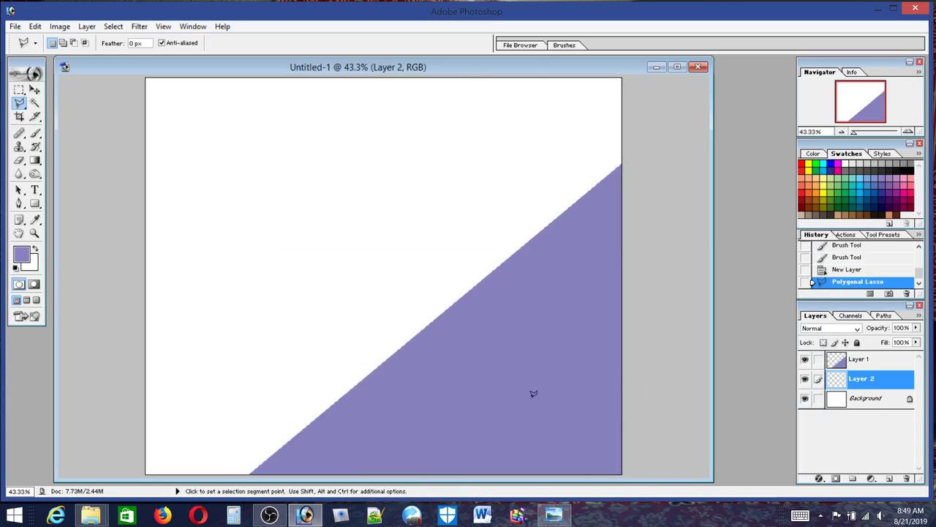
pyautogui.click(554, 515)
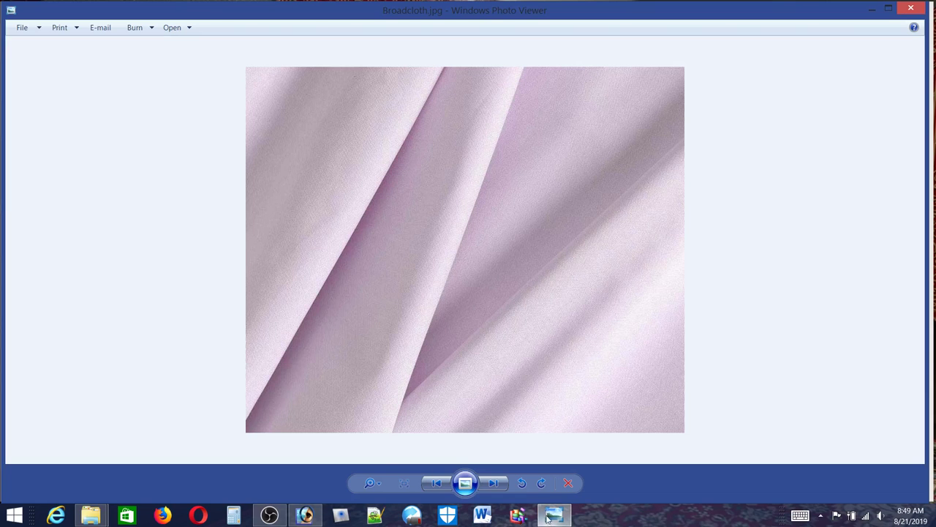
pyautogui.moveTo(558, 521)
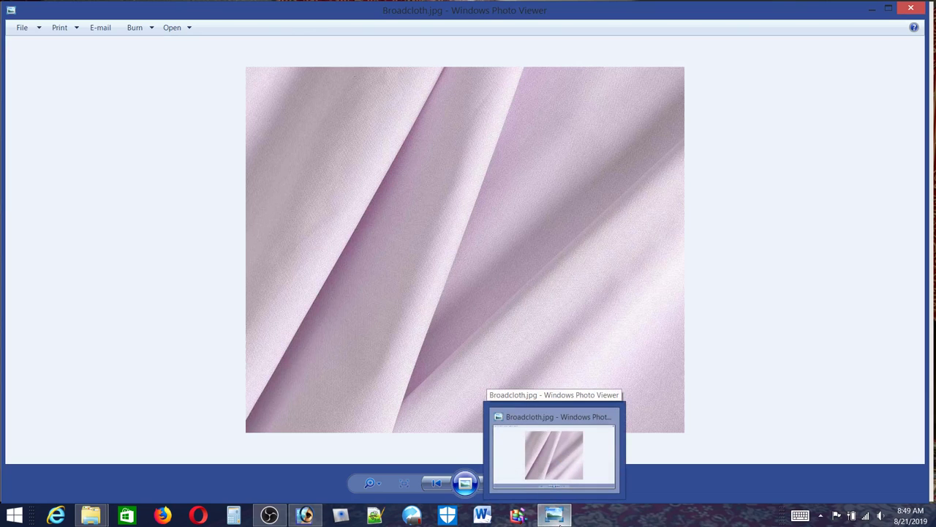
pyautogui.click(559, 521)
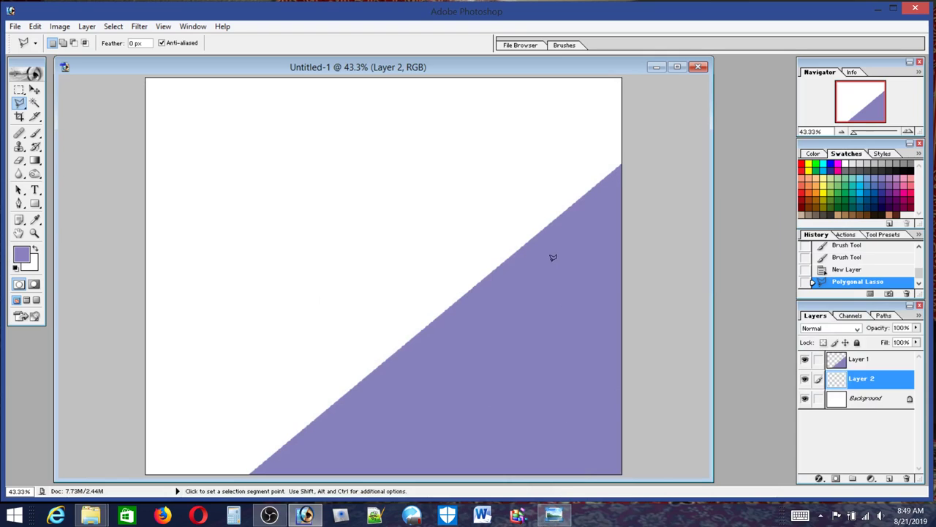
# Outline a slanted panel from the top centre across the canvas's right side with the Polygonal Lasso
pyautogui.click(422, 77)
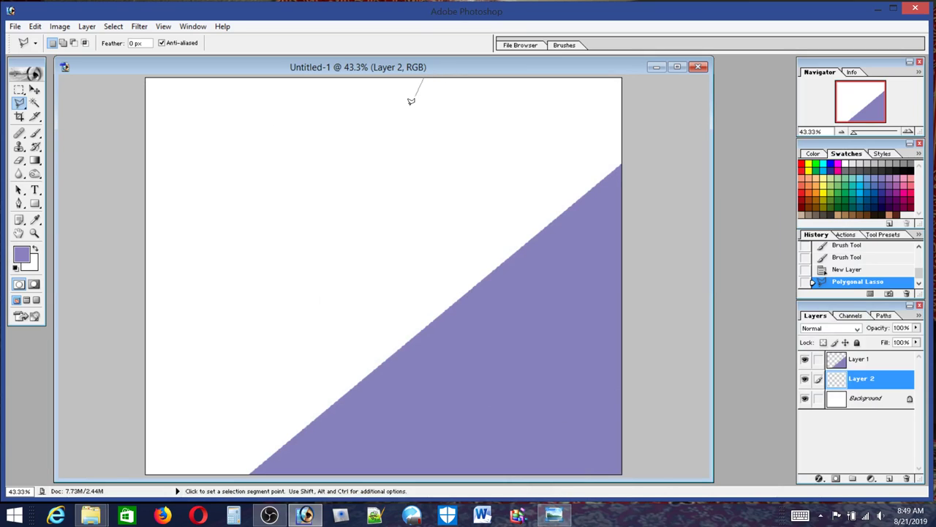
pyautogui.click(280, 474)
pyautogui.click(647, 464)
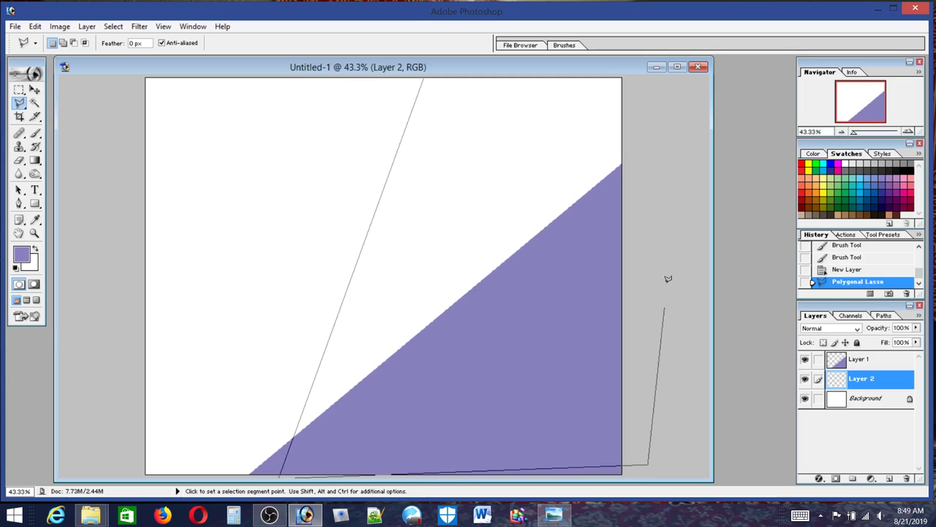
pyautogui.click(645, 78)
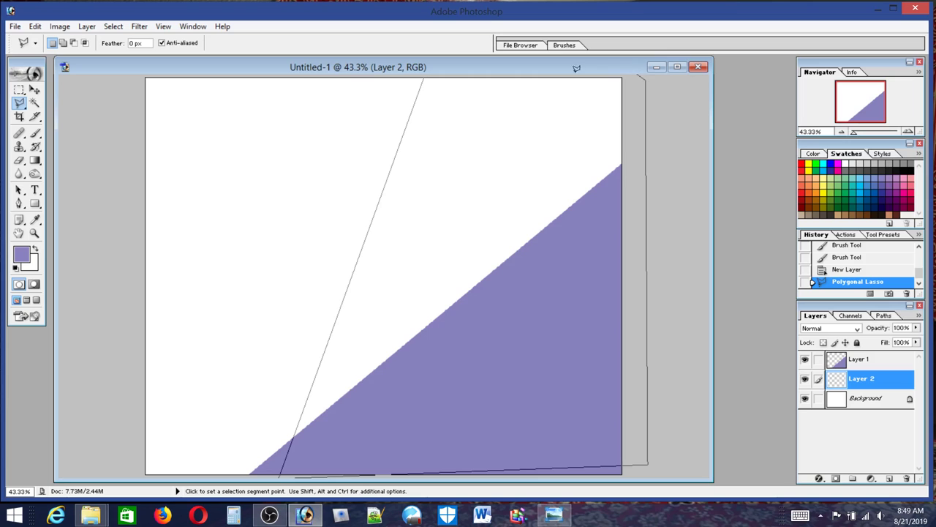
pyautogui.click(424, 78)
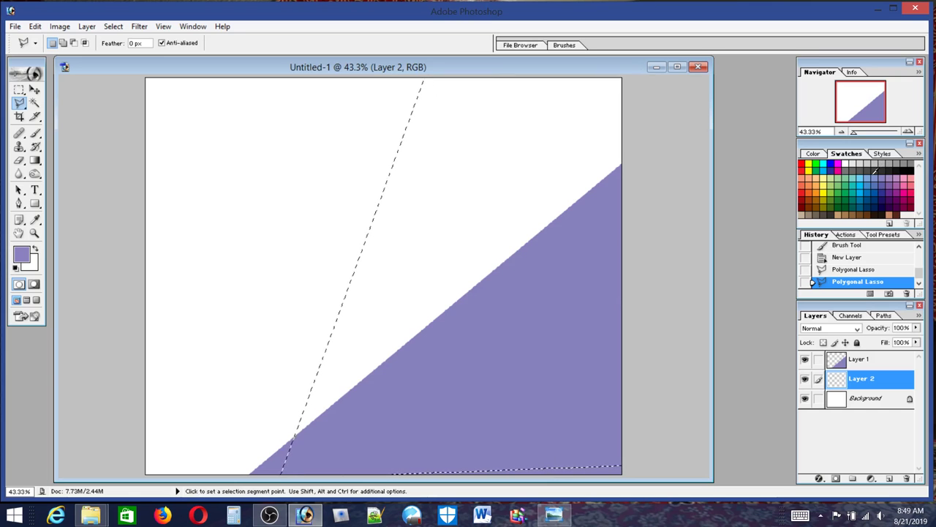
# Fill the selection with the lavender foreground colour via Edit > Fill, then deselect
pyautogui.click(34, 27)
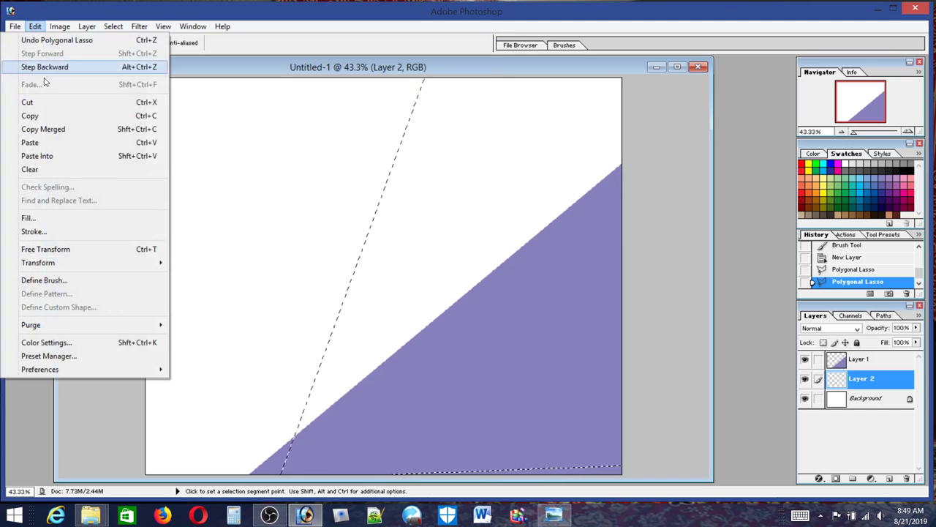
pyautogui.click(35, 219)
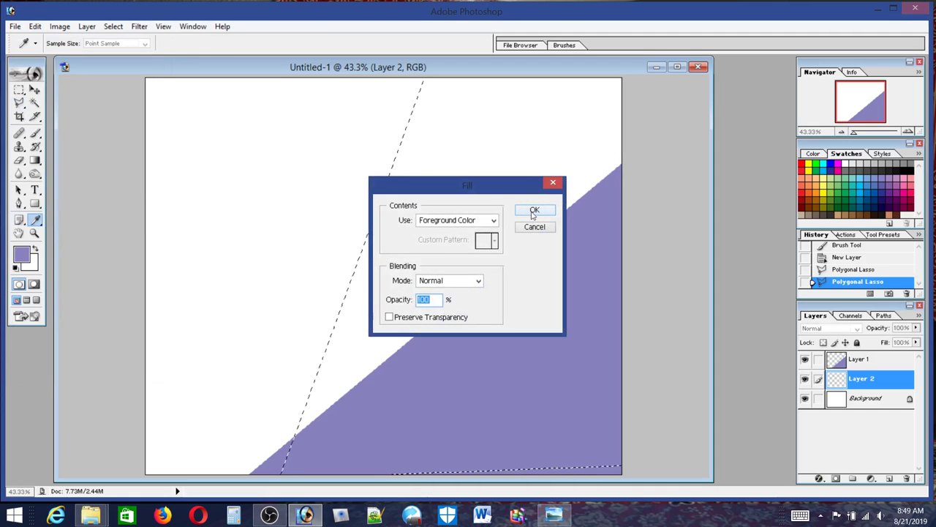
pyautogui.click(534, 210)
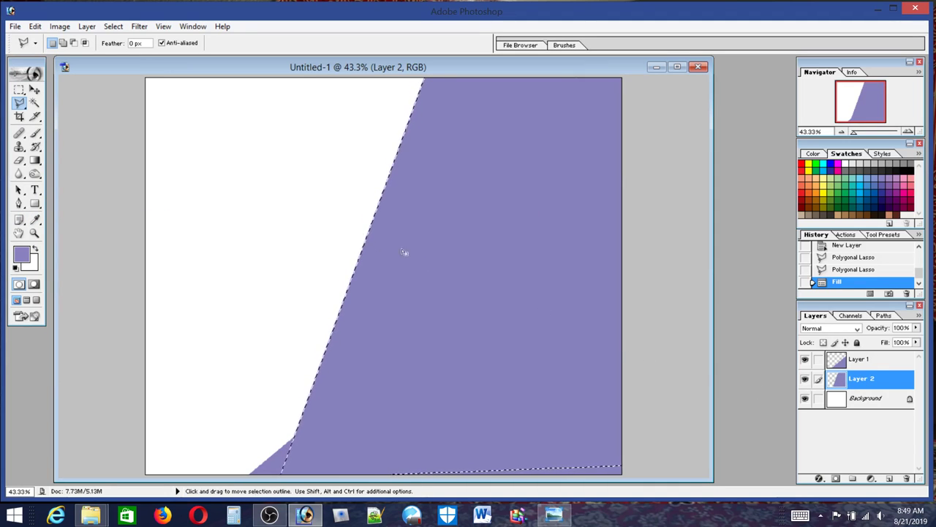
pyautogui.click(19, 91)
pyautogui.click(233, 129)
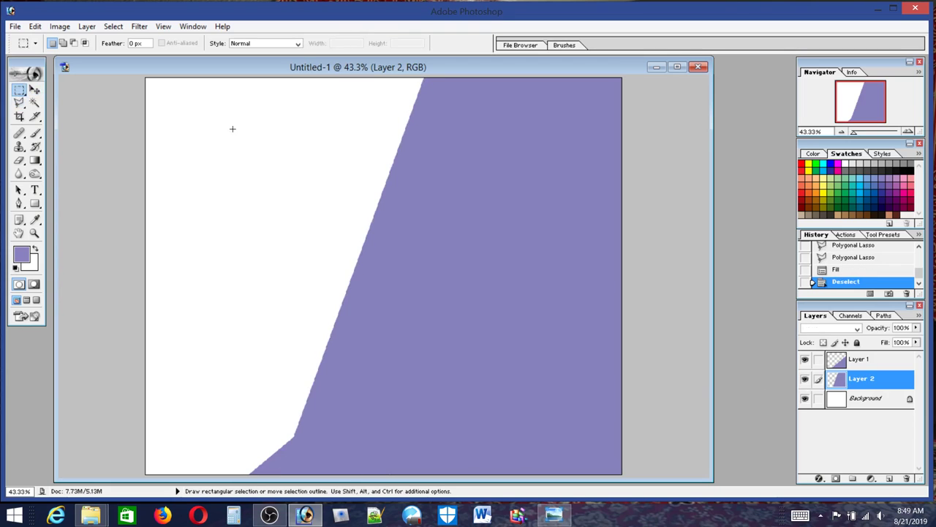
# Toggle Layer 2 and Layer 1 visibility off and back on, then view Broadcloth.jpg
pyautogui.click(805, 378)
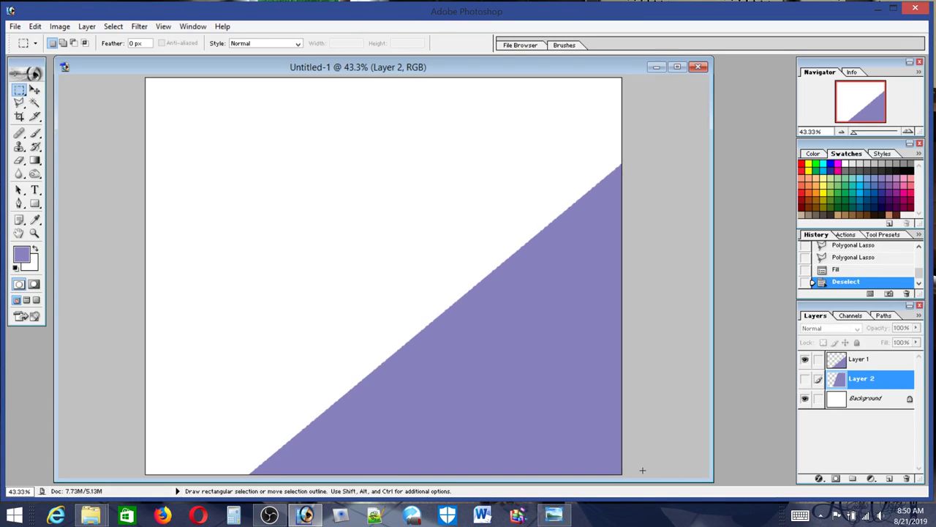
pyautogui.click(806, 361)
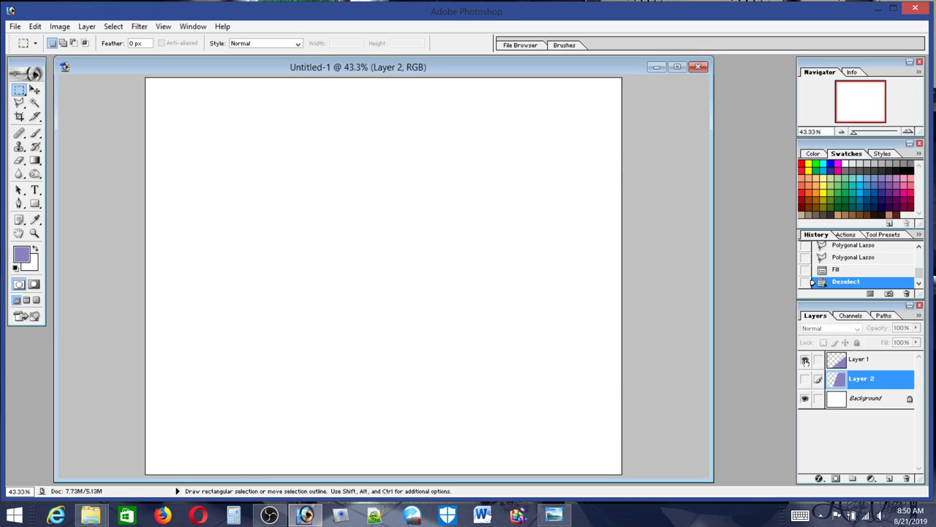
pyautogui.click(805, 361)
pyautogui.click(806, 379)
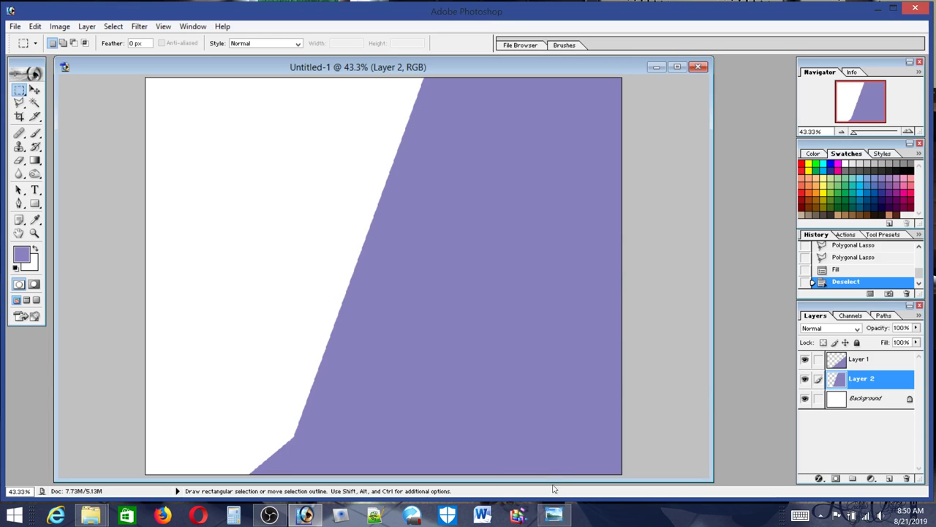
pyautogui.click(553, 514)
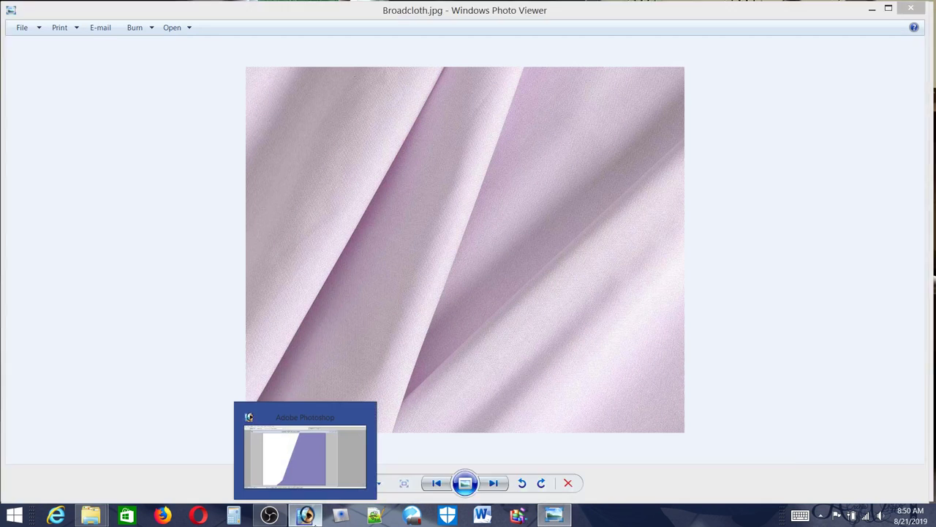
# Switch from the Broadcloth.jpg photo back to the lavender painting in Photoshop
pyautogui.click(305, 515)
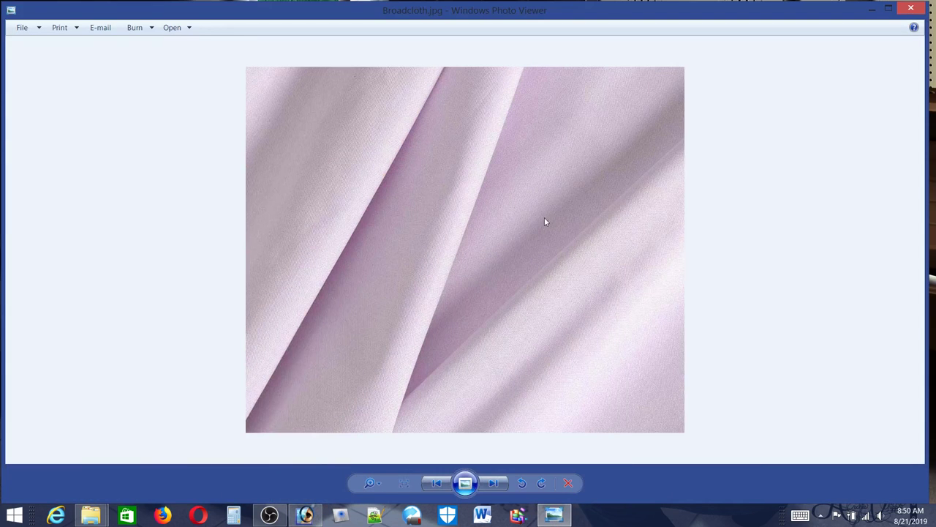
pyautogui.click(305, 515)
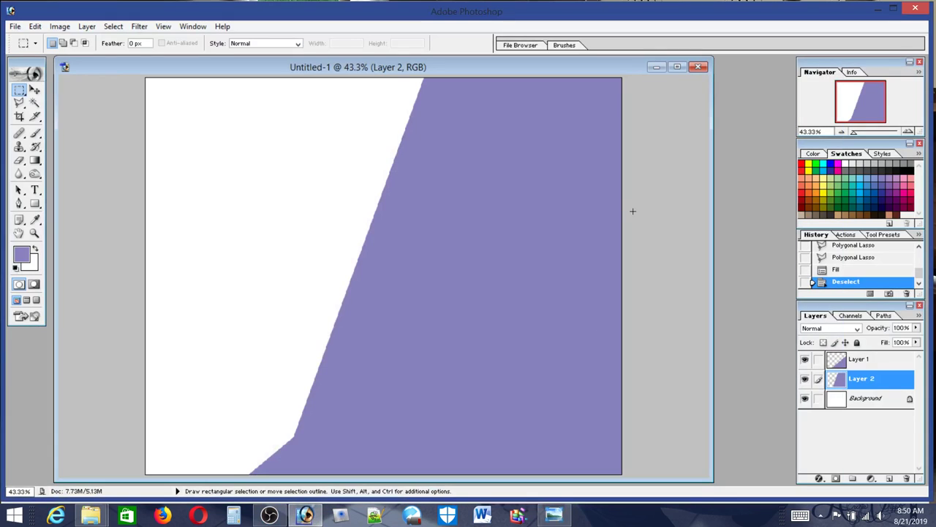
# Set the foreground to white and resize the Brush tool from 1878 px to 363 px
pyautogui.click(845, 162)
pyautogui.click(35, 133)
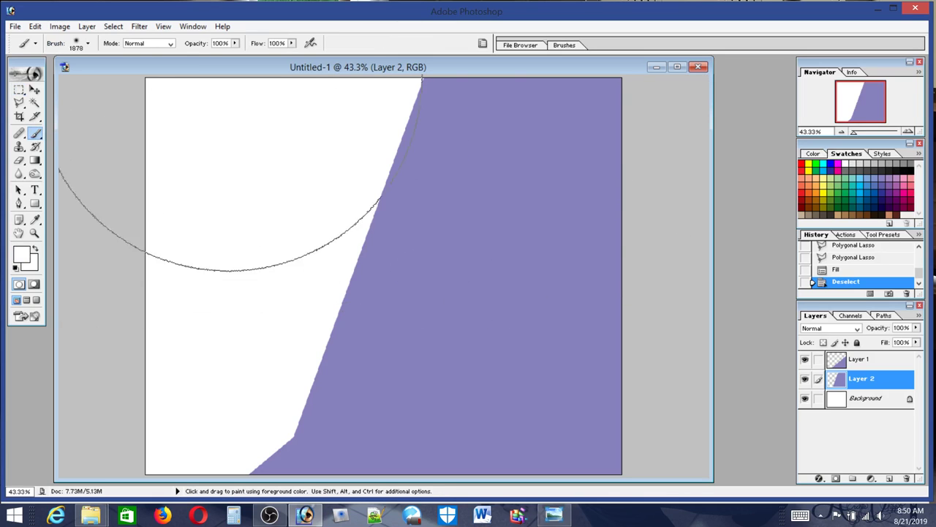
pyautogui.click(88, 43)
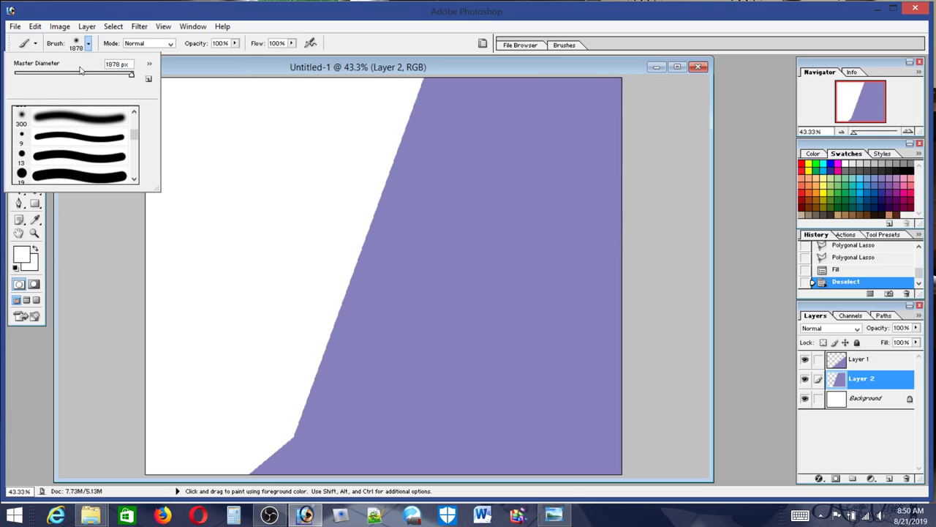
pyautogui.click(56, 74)
pyautogui.click(75, 74)
pyautogui.click(100, 75)
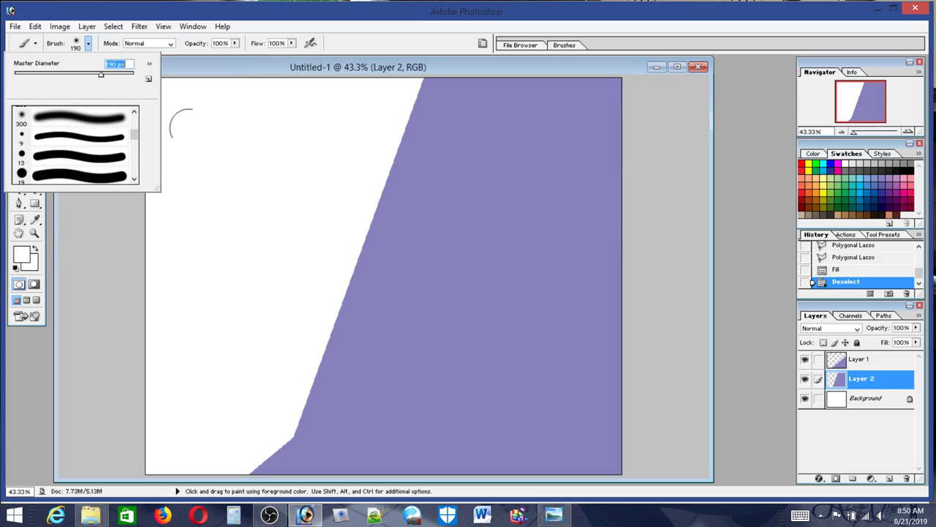
pyautogui.click(113, 76)
pyautogui.click(558, 518)
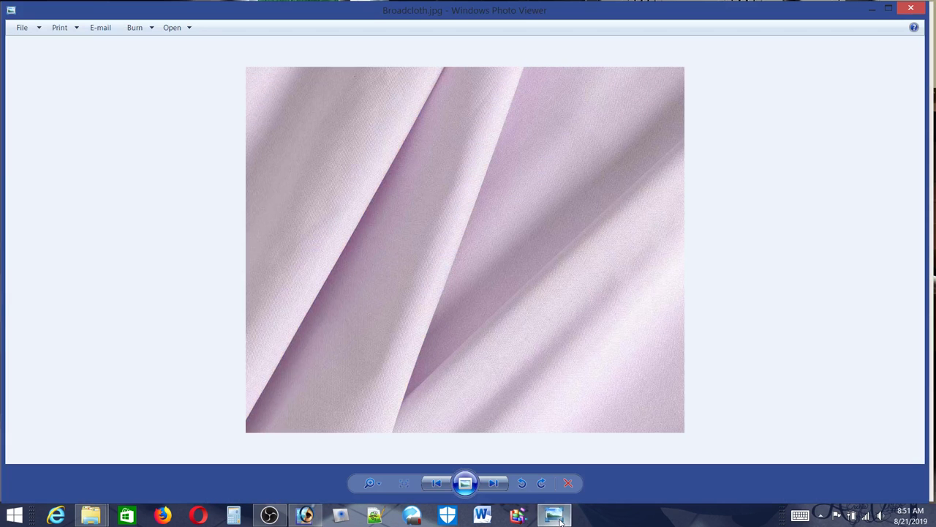
pyautogui.click(558, 518)
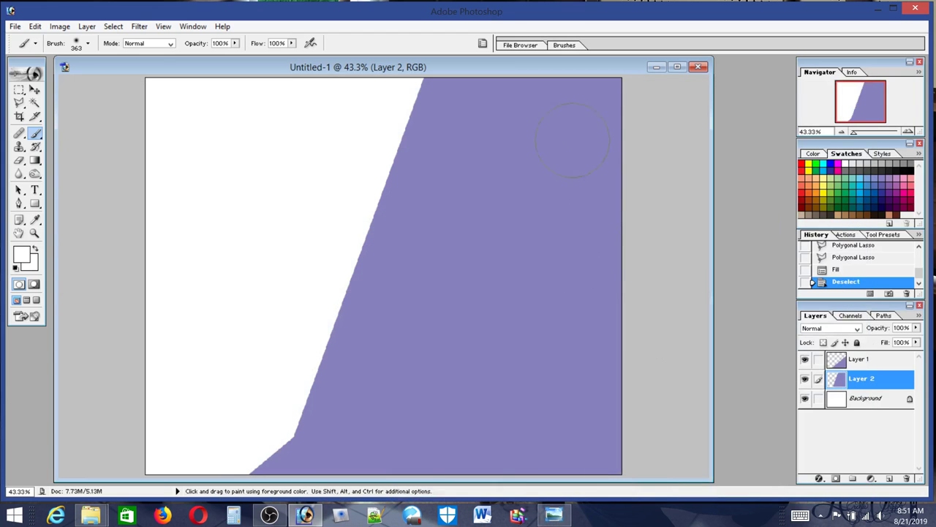
pyautogui.click(554, 518)
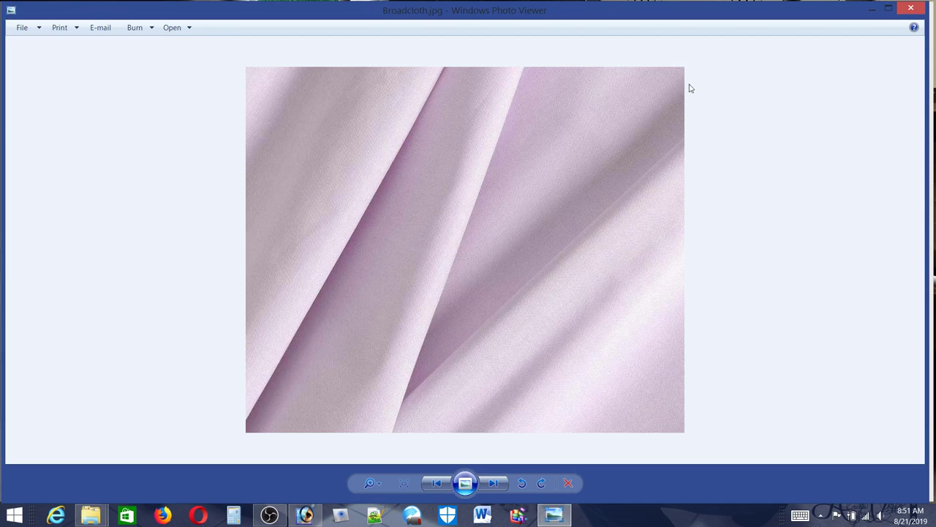
pyautogui.click(555, 518)
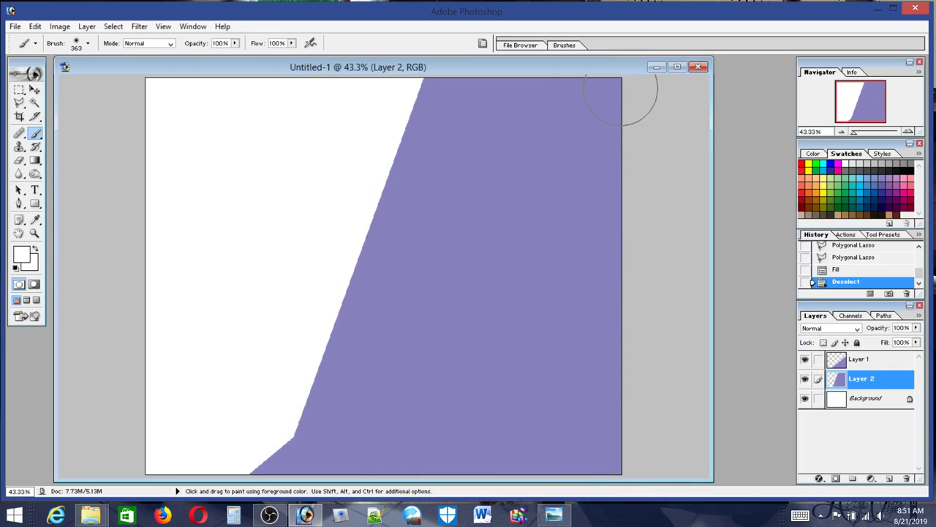
# Replace the too-strong white stroke with faint diagonal highlights painted at 8% flow
pyautogui.moveTo(636, 88)
pyautogui.mouseDown()
pyautogui.moveTo(568, 109)
pyautogui.moveTo(301, 365)
pyautogui.mouseUp()
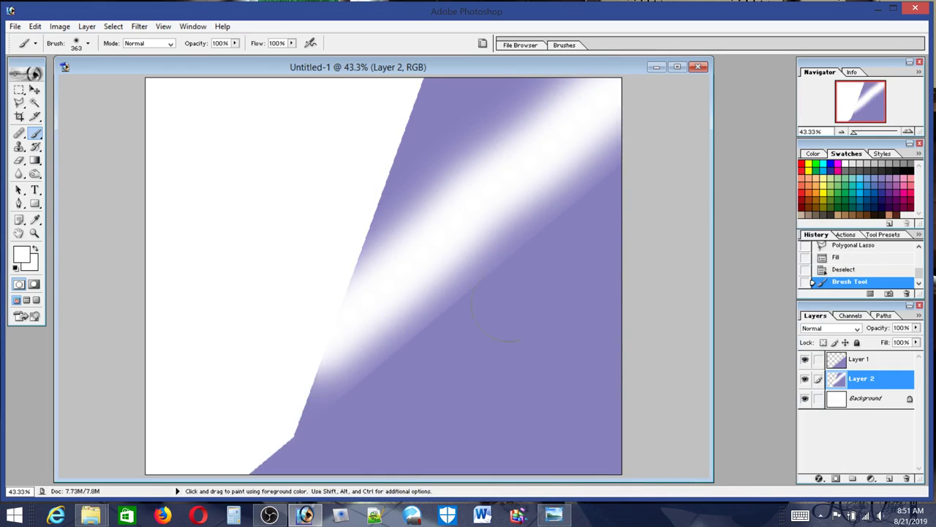
pyautogui.click(35, 26)
pyautogui.click(47, 38)
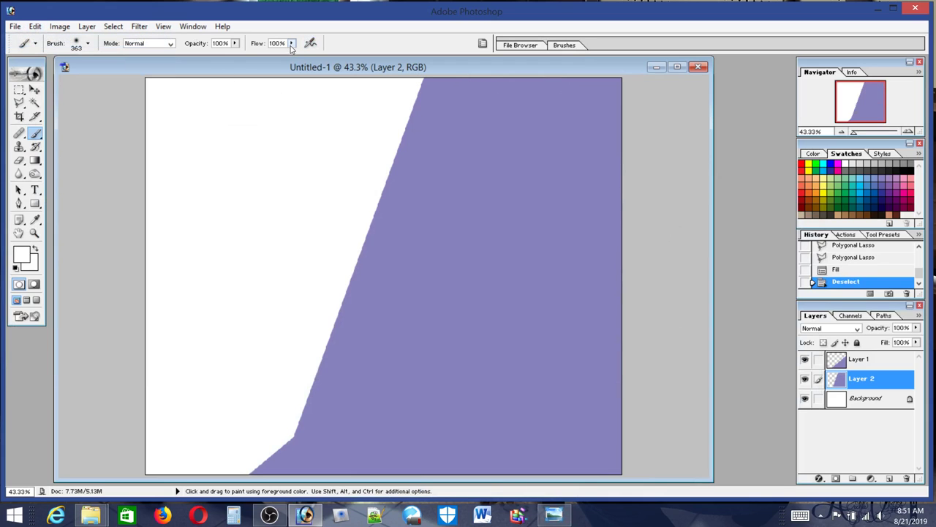
pyautogui.click(291, 44)
pyautogui.click(236, 55)
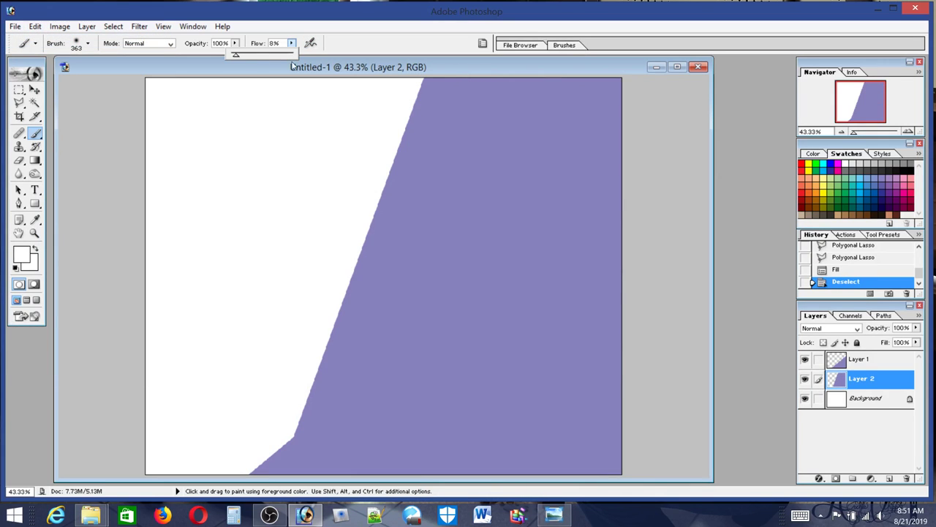
pyautogui.click(620, 86)
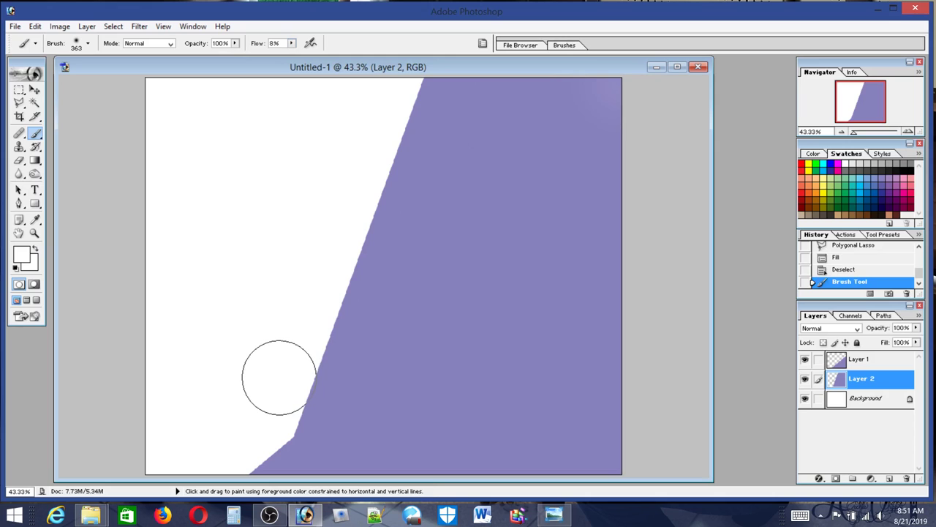
pyautogui.keyDown('shift'); pyautogui.click(279, 378); pyautogui.keyUp('shift')
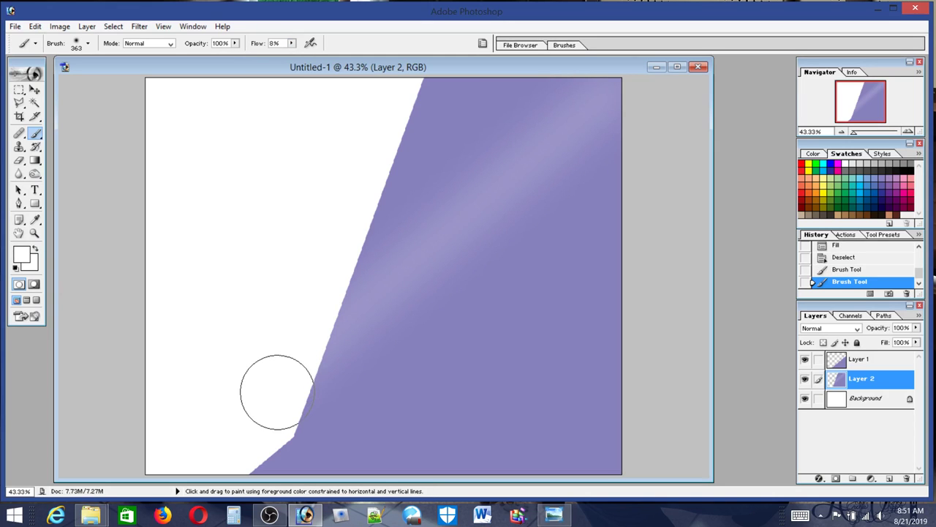
pyautogui.click(279, 377)
pyautogui.keyDown('shift'); pyautogui.click(623, 87); pyautogui.keyUp('shift')
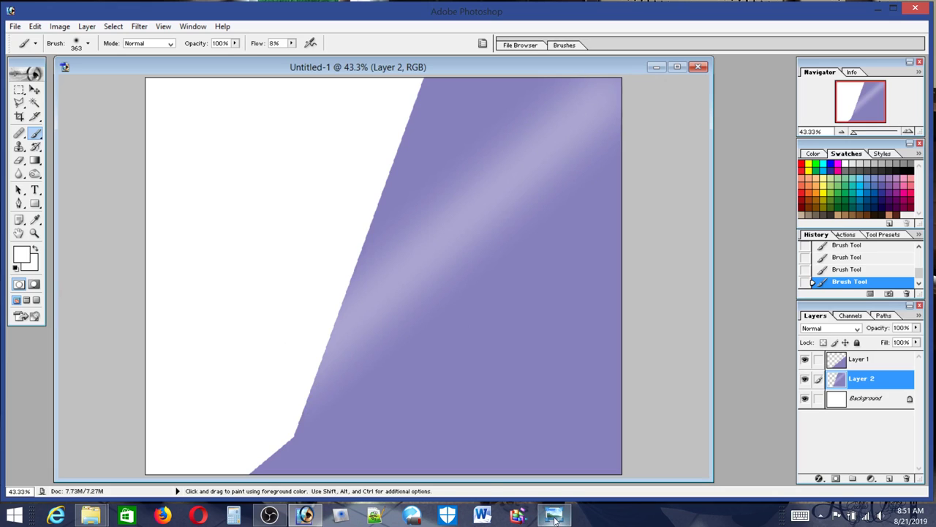
# Paint soft black shadows along the fold with a 455 px brush, then view the reference
pyautogui.moveTo(553, 515)
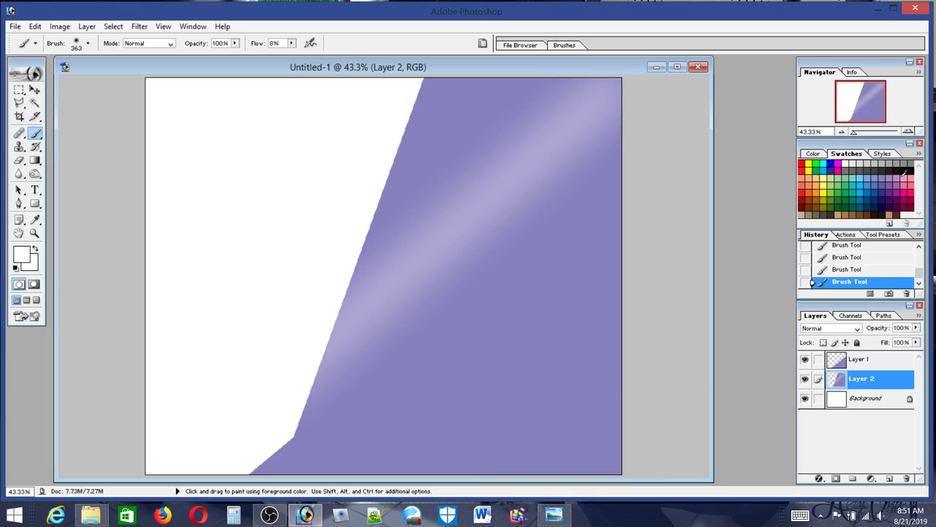
pyautogui.click(911, 167)
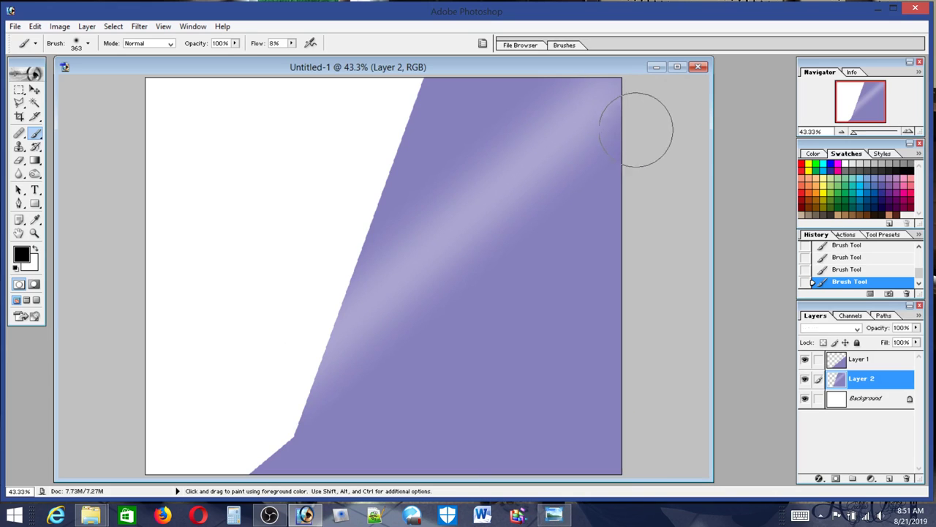
pyautogui.keyDown('shift'); pyautogui.click(267, 443); pyautogui.keyUp('shift')
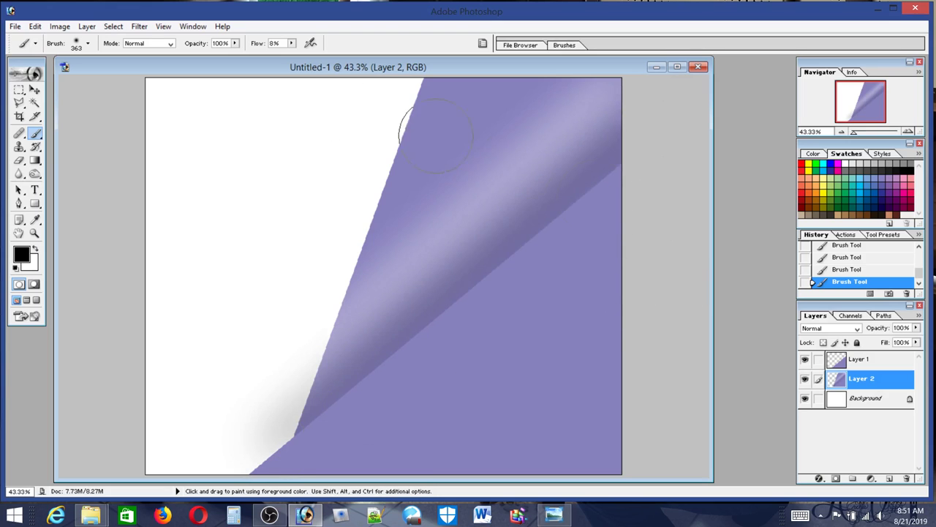
pyautogui.click(74, 46)
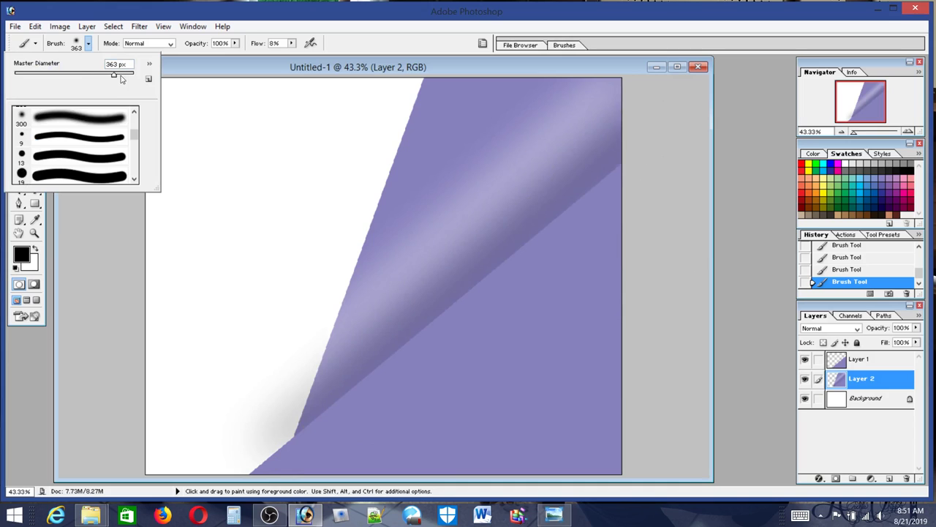
pyautogui.moveTo(120, 76); pyautogui.dragTo(124, 76)
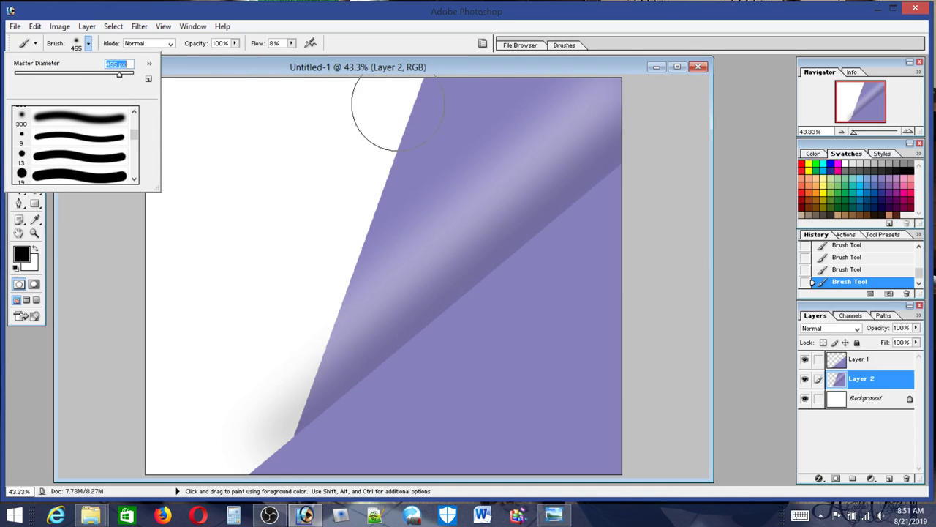
pyautogui.click(354, 175)
pyautogui.click(350, 180)
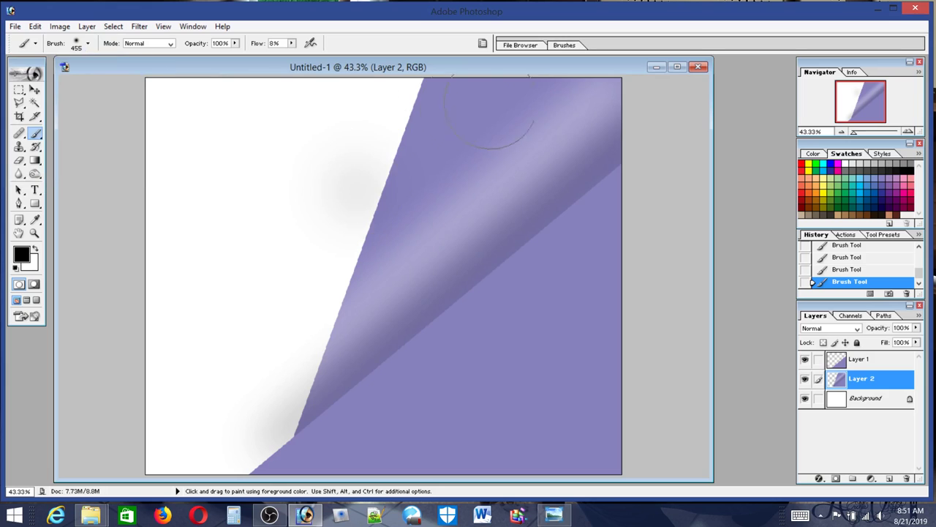
pyautogui.keyDown('shift'); pyautogui.click(533, 74); pyautogui.keyUp('shift')
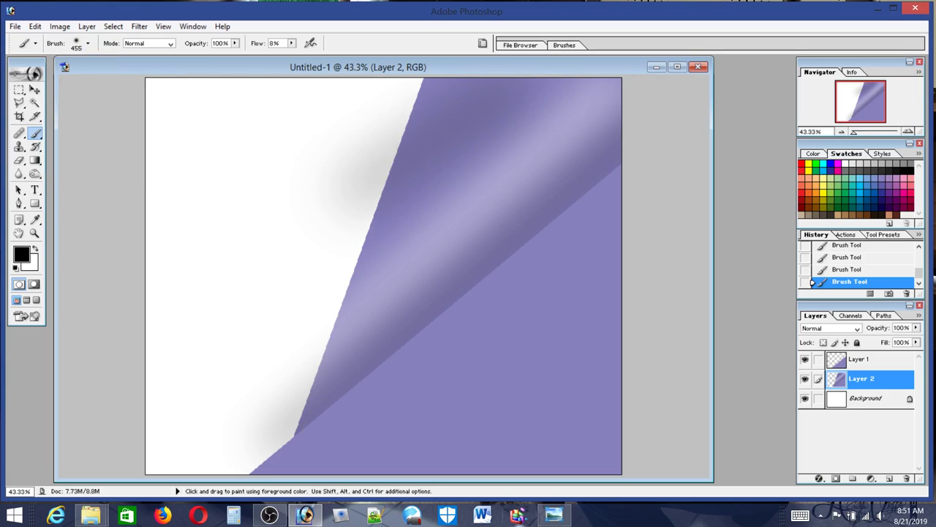
pyautogui.click(555, 515)
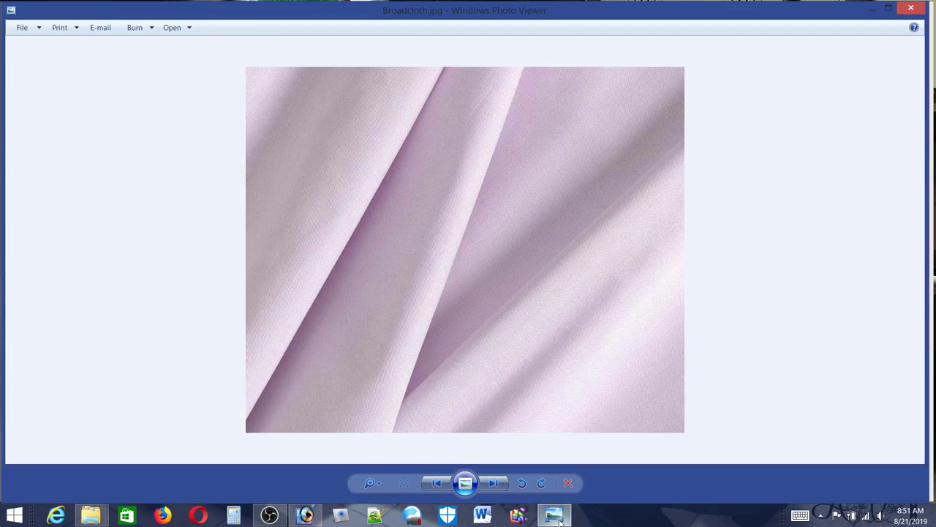
# Toggle Broadcloth.jpg from the taskbar to compare it against the shaded painting
pyautogui.click(560, 521)
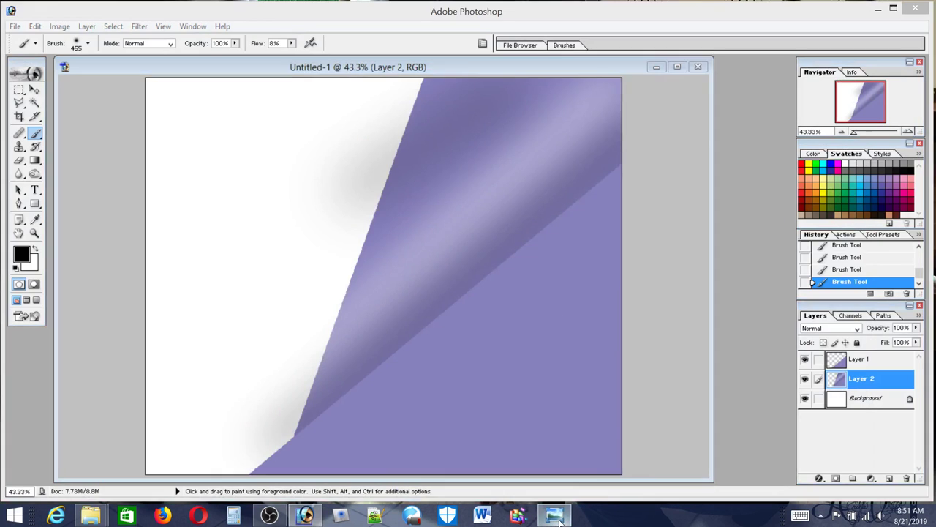
pyautogui.click(559, 521)
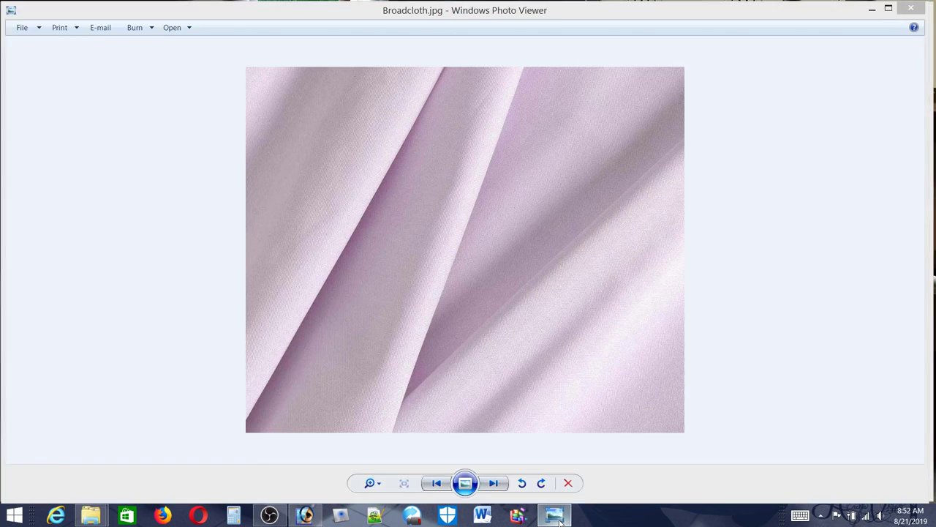
pyautogui.click(560, 521)
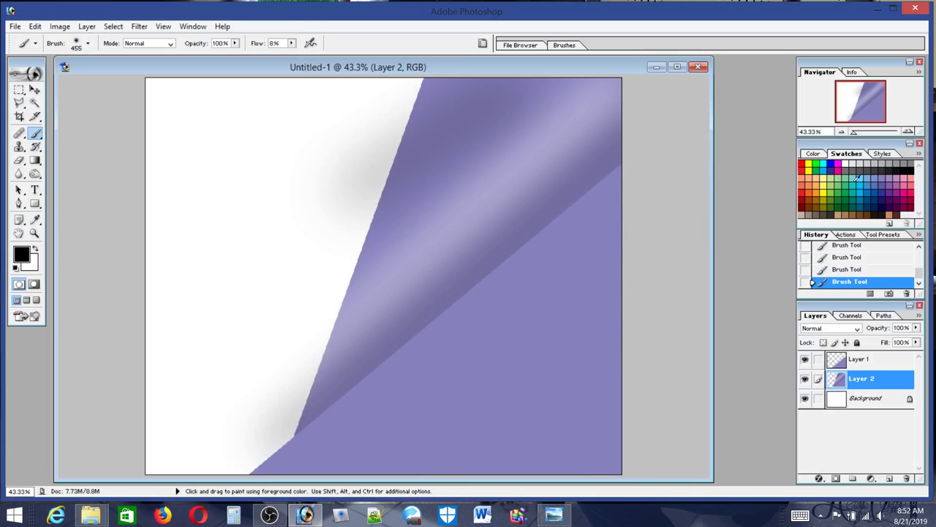
# Pick purple as the paint colour and set the brush to 151 px
pyautogui.click(879, 177)
pyautogui.click(77, 45)
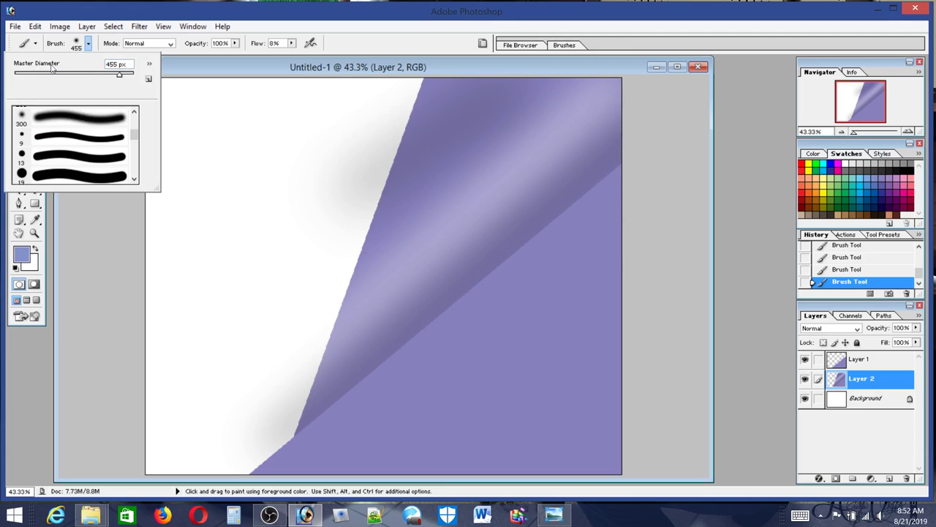
pyautogui.click(80, 74)
pyautogui.click(88, 74)
pyautogui.press('Return')
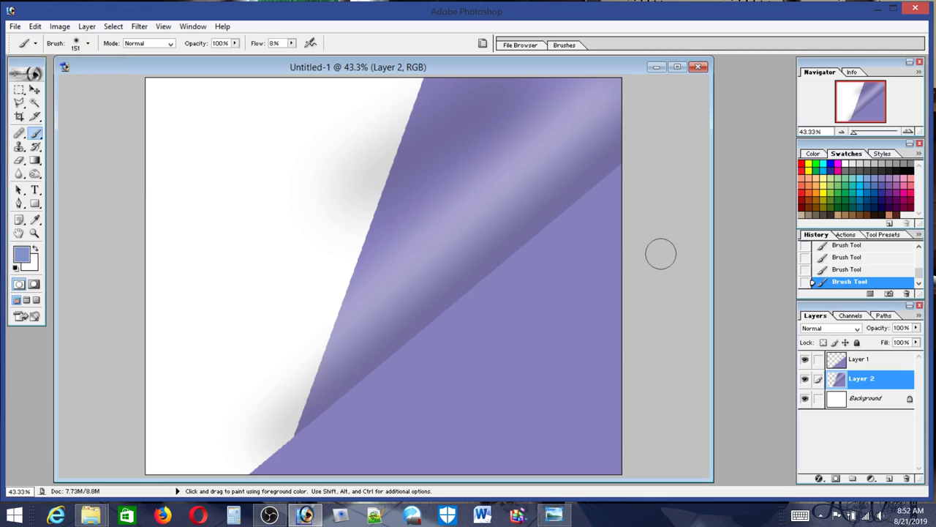
# Switch back to the painting and briefly check the broadcloth reference photo
pyautogui.click(308, 515)
pyautogui.click(311, 516)
pyautogui.click(555, 514)
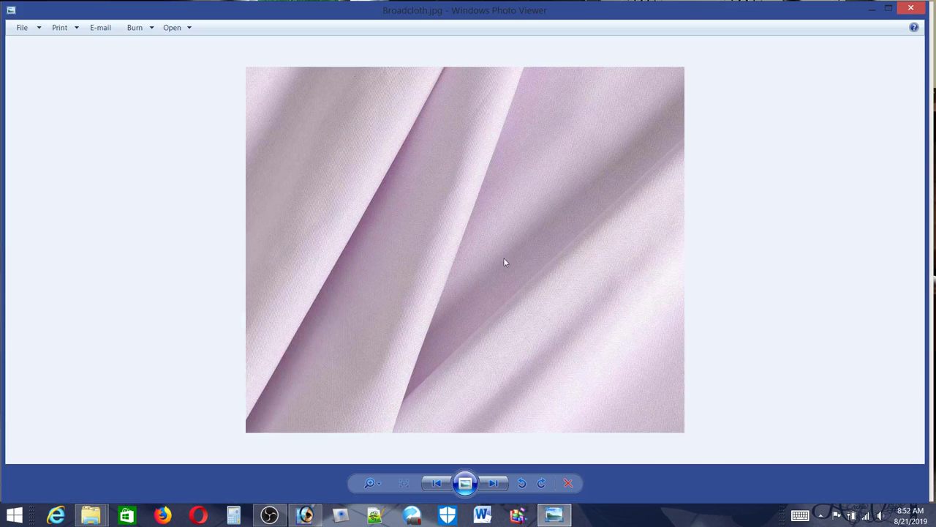
pyautogui.click(554, 515)
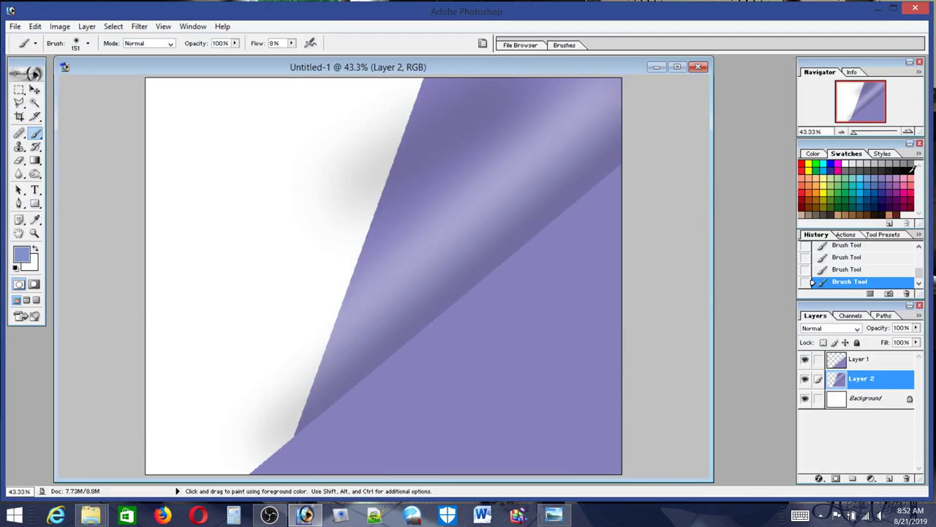
# Paint a faint black shadow line along the crease at 4% flow, redoing the first stroke
pyautogui.click(911, 170)
pyautogui.keyDown('shift'); pyautogui.click(310, 376); pyautogui.keyUp('shift')
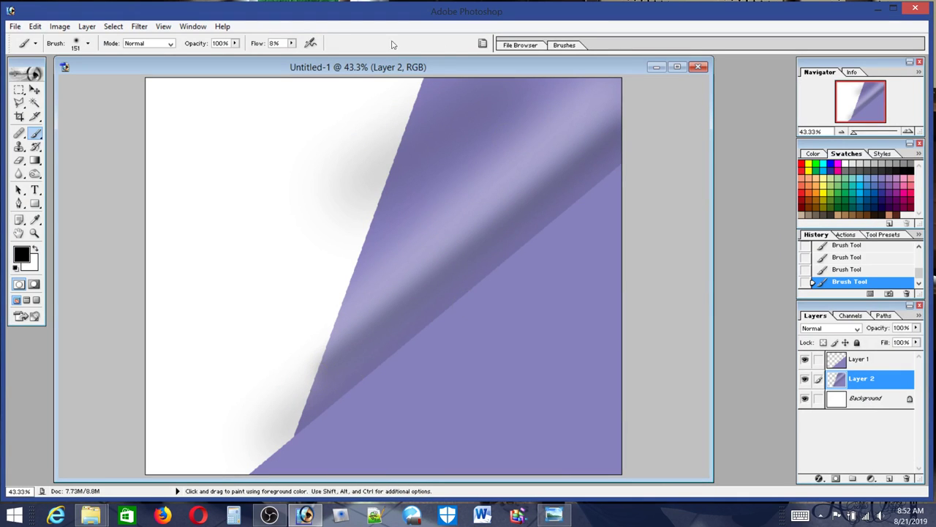
pyautogui.click(35, 27)
pyautogui.click(40, 36)
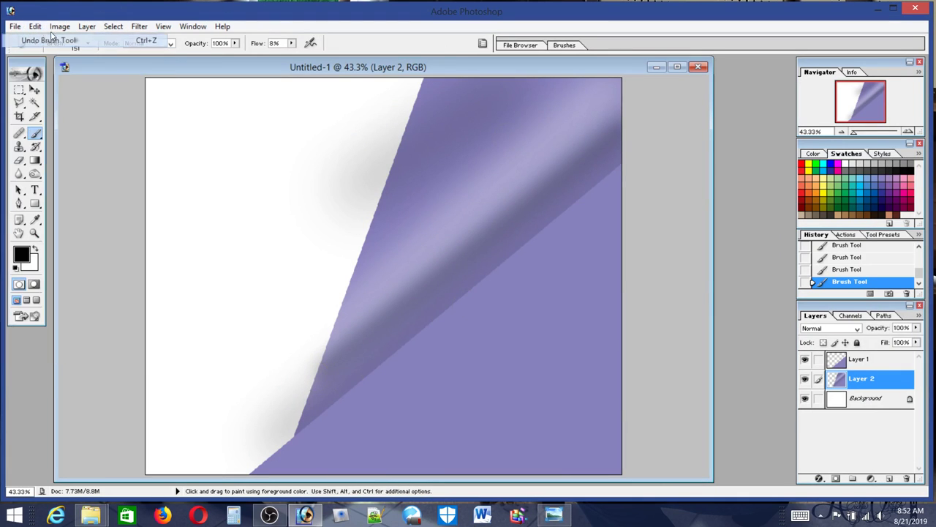
pyautogui.click(291, 43)
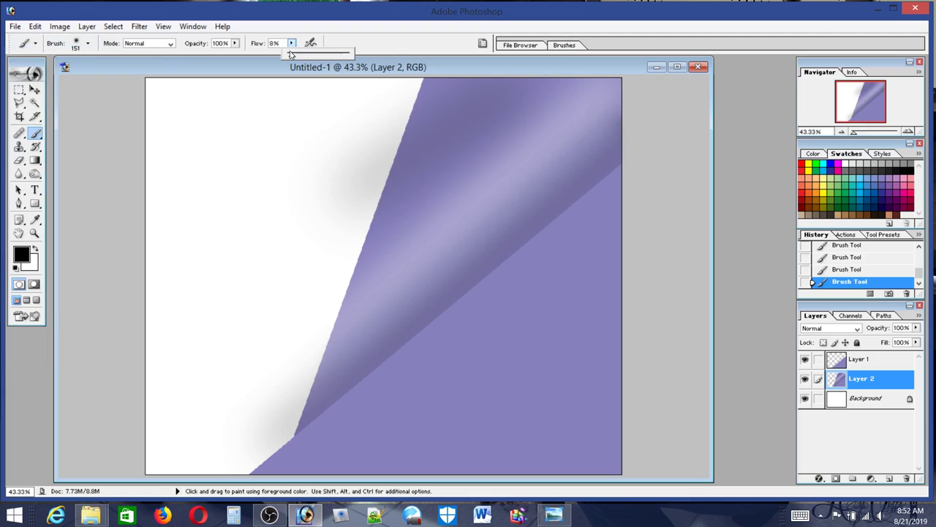
pyautogui.click(636, 117)
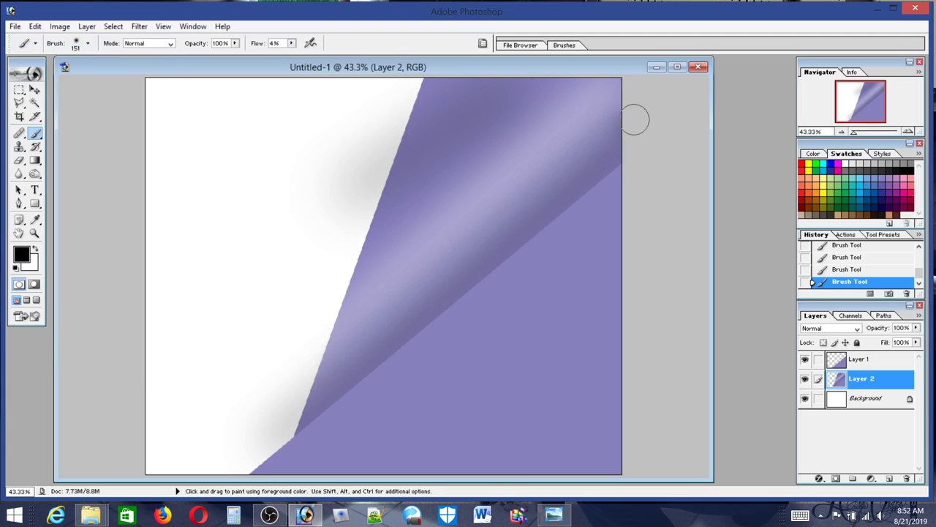
pyautogui.keyDown('shift'); pyautogui.click(310, 381); pyautogui.keyUp('shift')
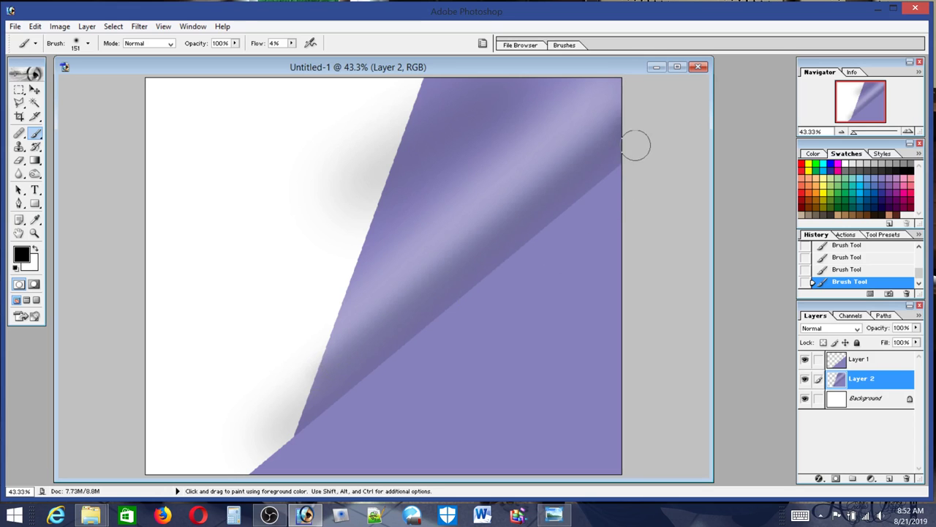
# Compare the crease shading with the Broadcloth.jpg reference photo
pyautogui.click(553, 517)
pyautogui.click(553, 516)
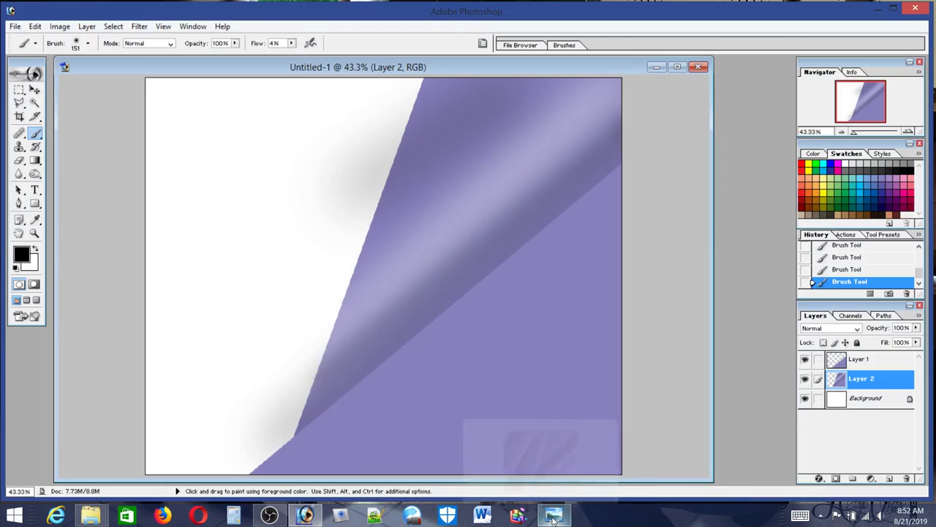
pyautogui.click(553, 516)
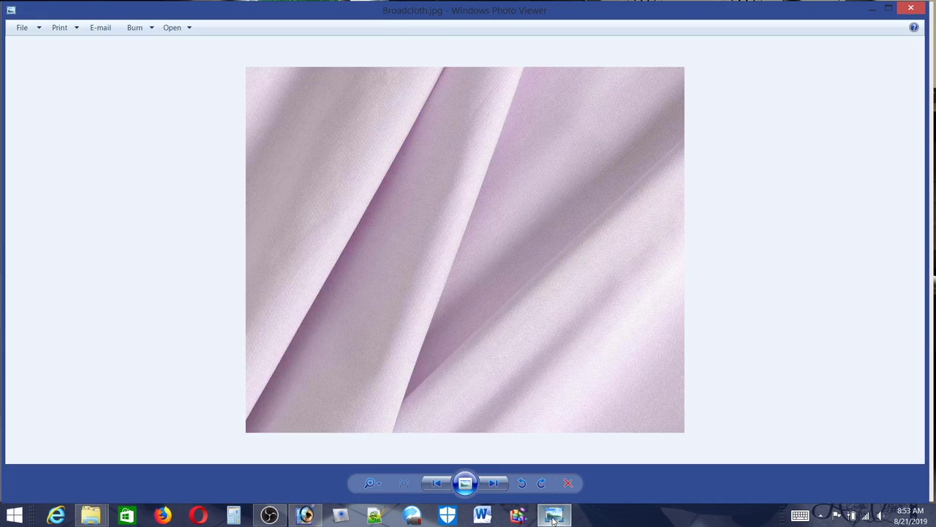
pyautogui.click(553, 516)
pyautogui.click(553, 516)
pyautogui.click(553, 516)
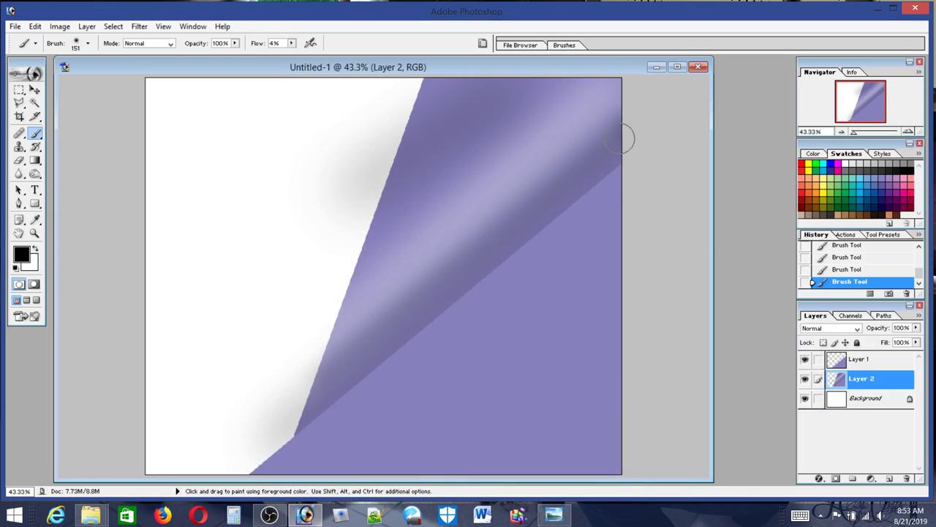
pyautogui.click(87, 43)
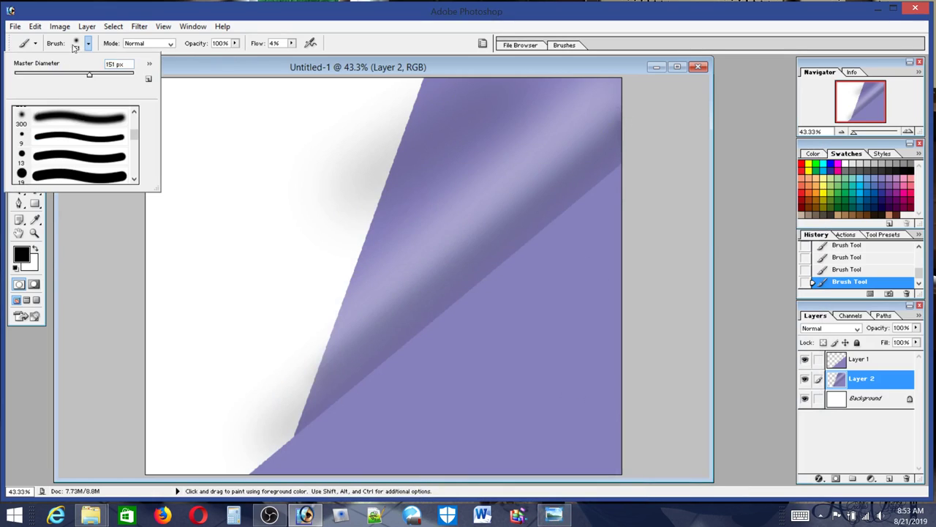
# Shrink the brush to 102 px and paint a darker shadow along the fold crease
pyautogui.moveTo(80, 74); pyautogui.dragTo(74, 77)
pyautogui.click(629, 131)
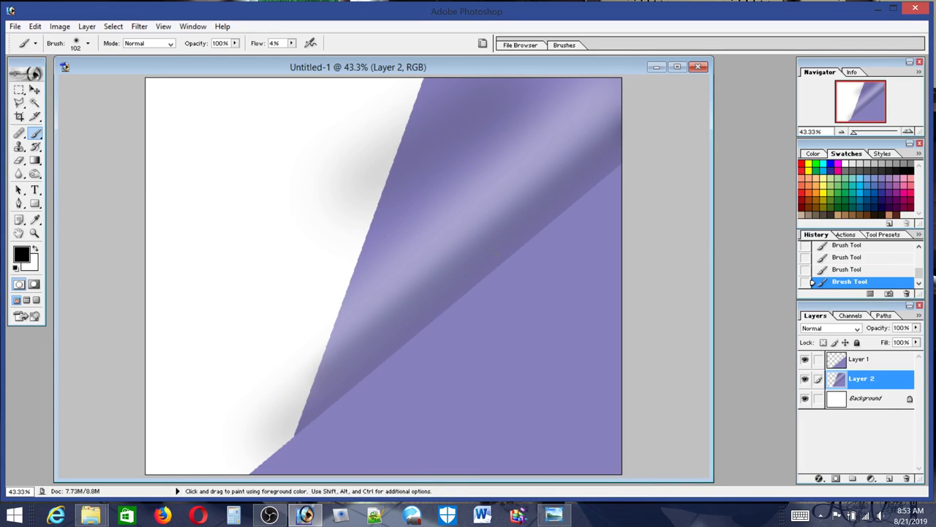
pyautogui.keyDown('shift'); pyautogui.click(310, 382); pyautogui.keyUp('shift')
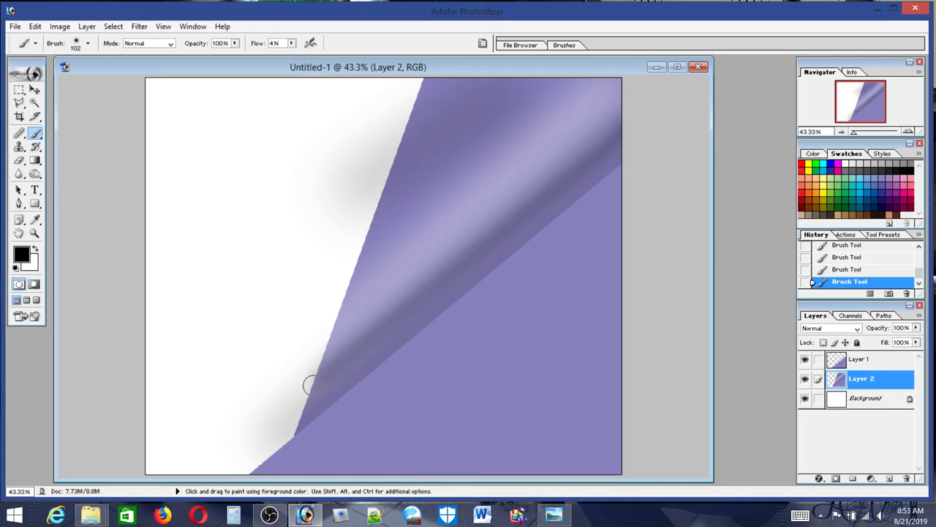
pyautogui.click(35, 26)
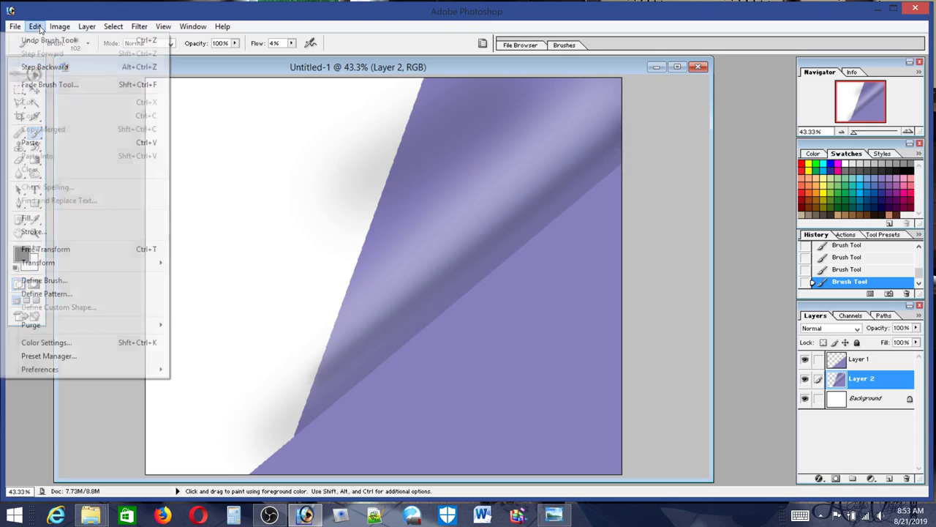
pyautogui.click(35, 26)
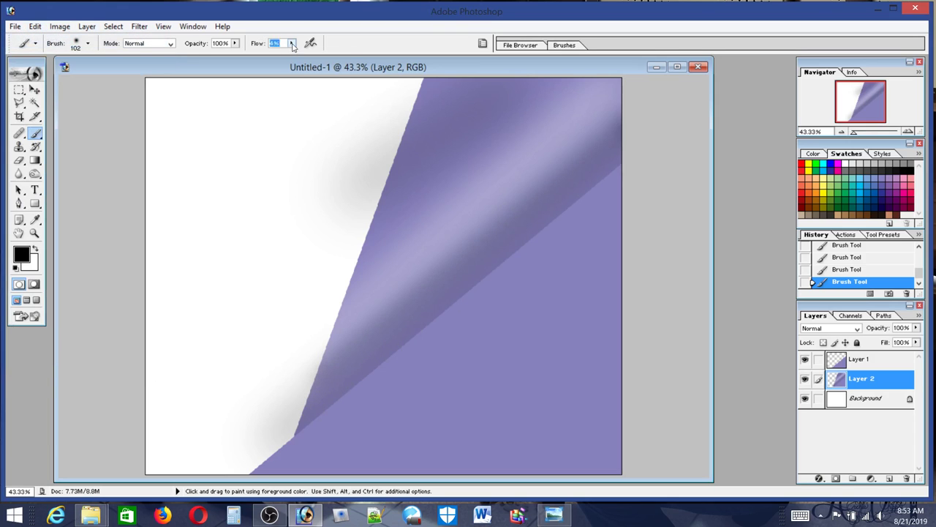
# Lower the brush flow to 1% and bring up the broadcloth reference photo
pyautogui.click(291, 43)
pyautogui.moveTo(291, 57); pyautogui.dragTo(289, 56)
pyautogui.click(630, 126)
pyautogui.press('shift')
pyautogui.click(553, 514)
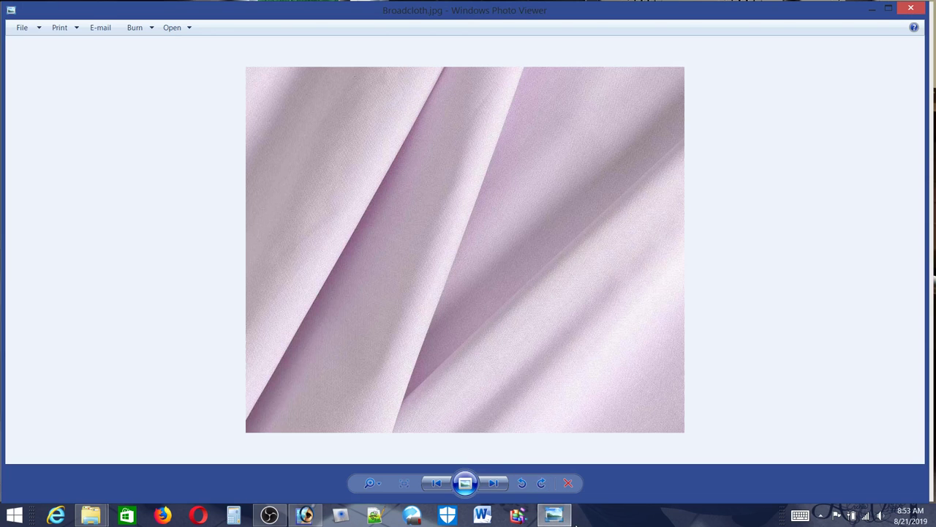
# Return to Photoshop and set up a white brush at 161 px
pyautogui.click(554, 516)
pyautogui.click(558, 516)
pyautogui.click(306, 515)
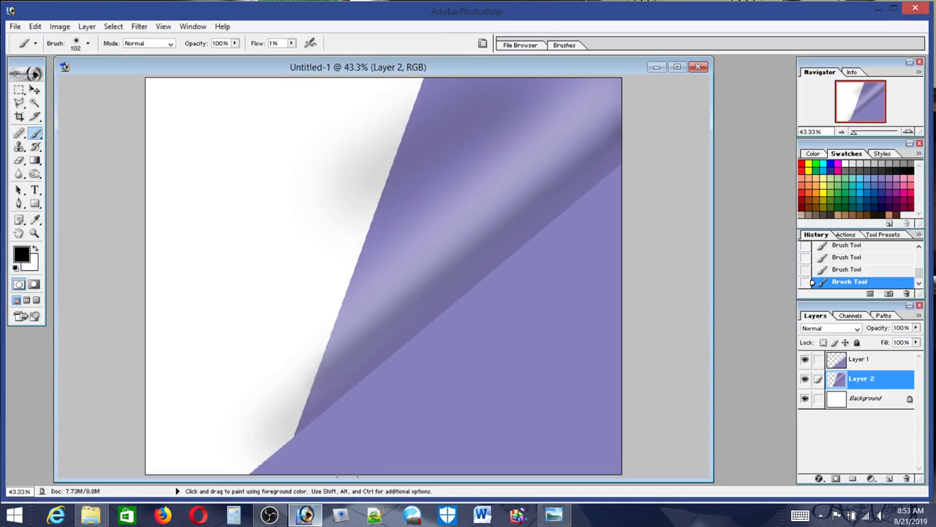
pyautogui.click(88, 44)
pyautogui.click(92, 75)
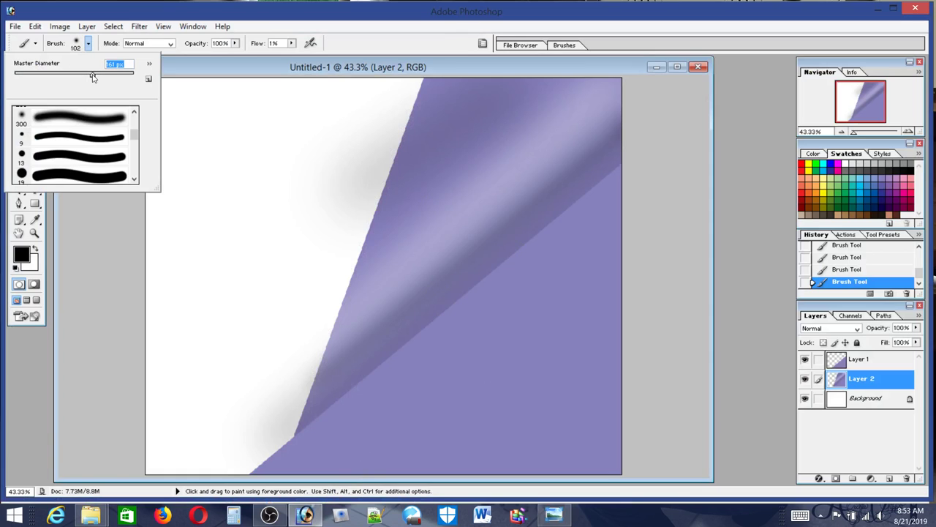
pyautogui.click(849, 162)
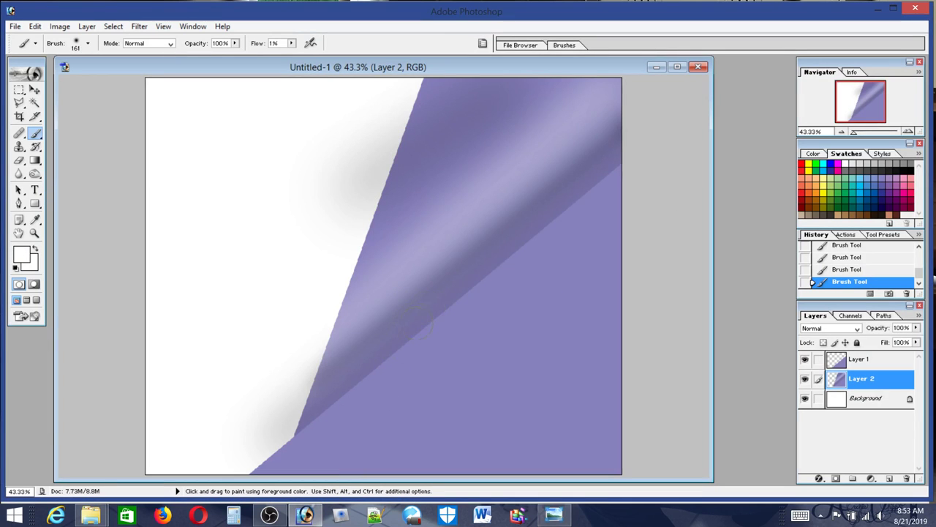
pyautogui.press('shift')
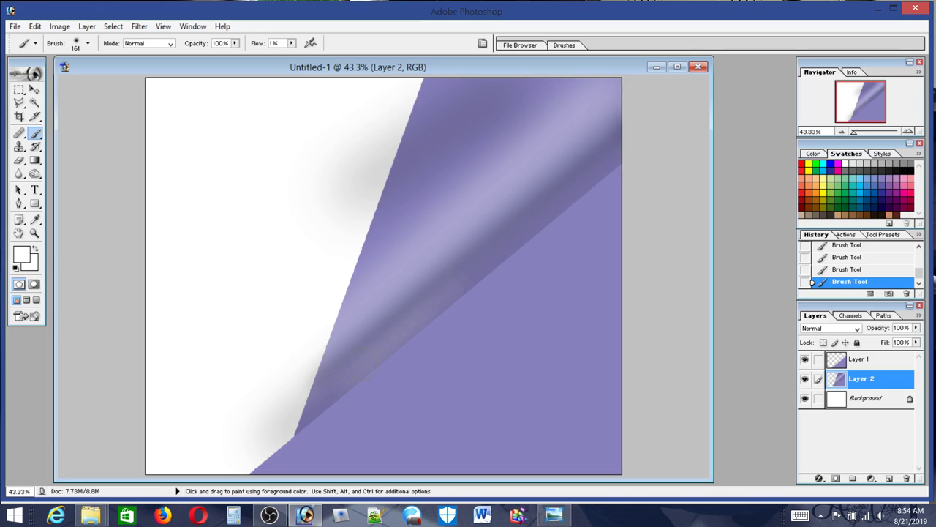
# Shade along the purple fold's edge with a darker violet-blue colour
pyautogui.click(874, 187)
pyautogui.click(883, 186)
pyautogui.moveTo(302, 416); pyautogui.dragTo(345, 347)
pyautogui.click(908, 170)
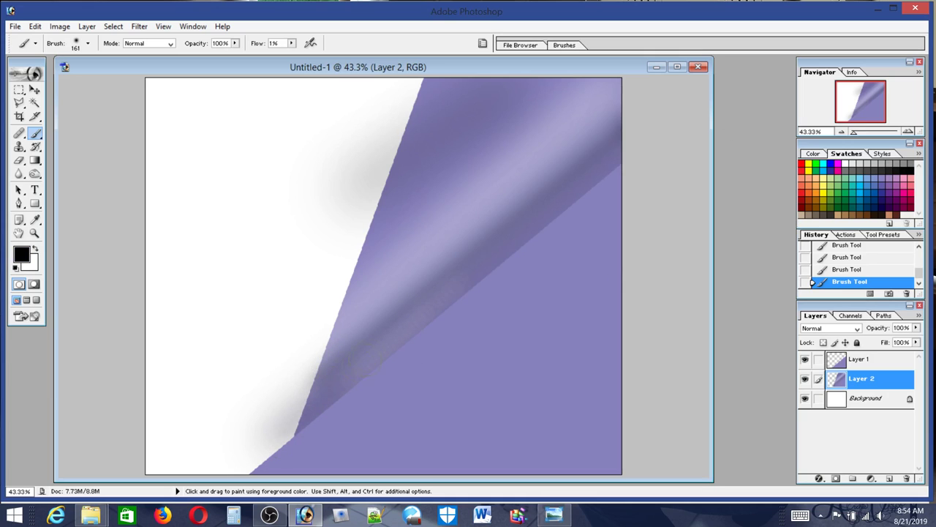
# Darken the shadow at the fold's lower tip in black
pyautogui.moveTo(300, 432)
pyautogui.mouseDown()
pyautogui.moveTo(279, 452)
pyautogui.moveTo(340, 381)
pyautogui.mouseUp()
pyautogui.click(557, 517)
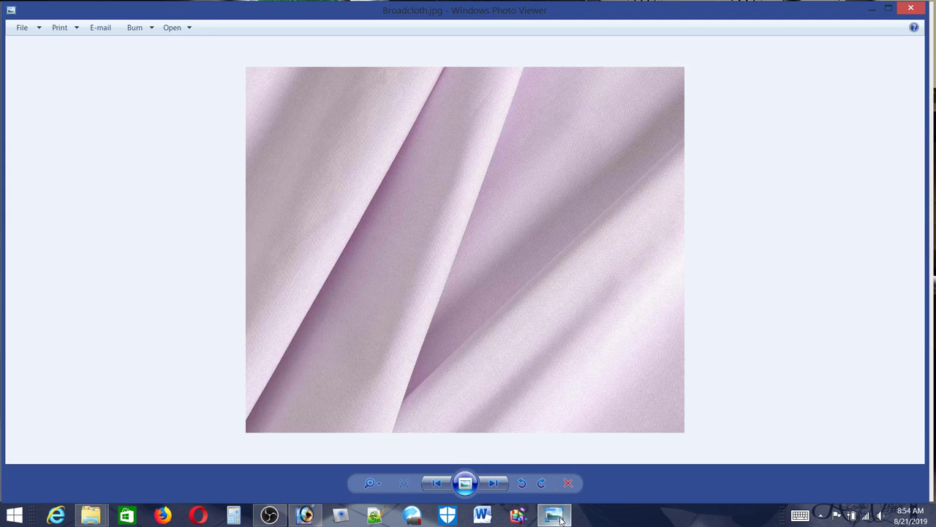
pyautogui.click(559, 518)
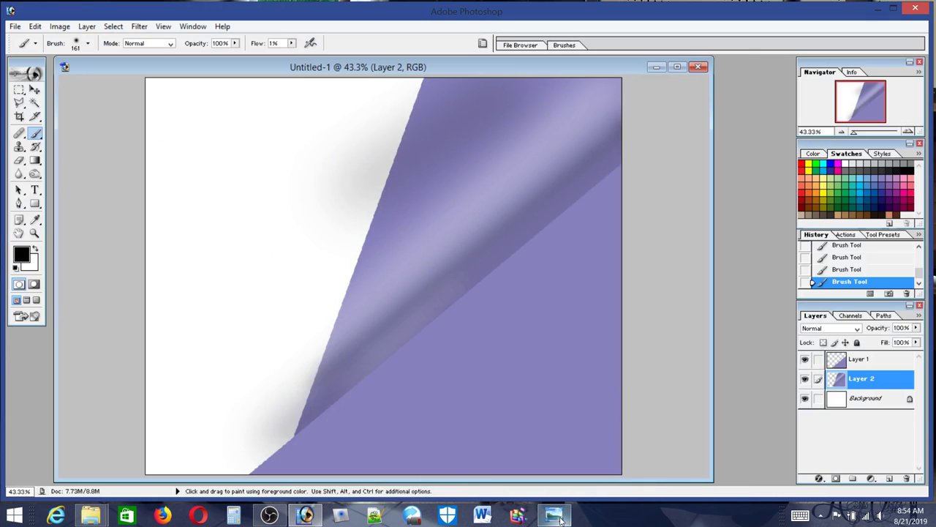
# Compare with Broadcloth.jpg, then open Image > Adjustments in Photoshop
pyautogui.click(563, 516)
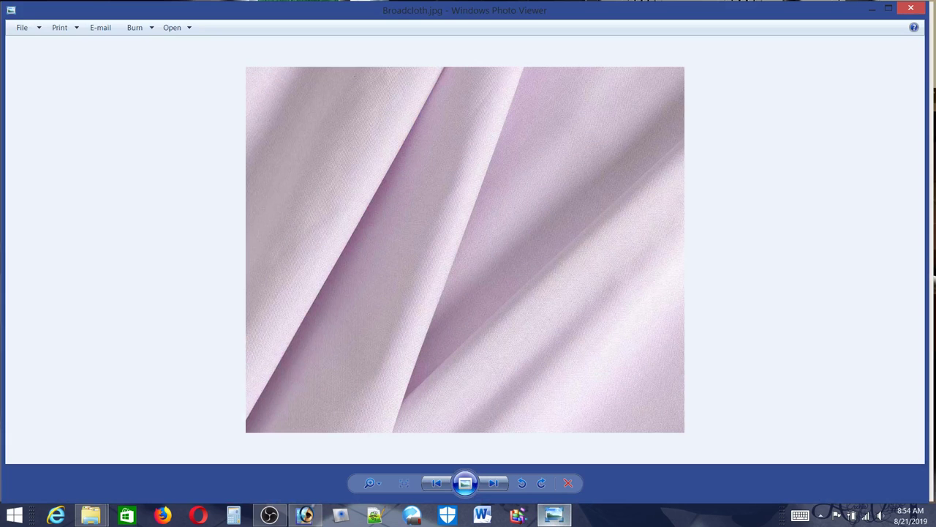
pyautogui.click(554, 517)
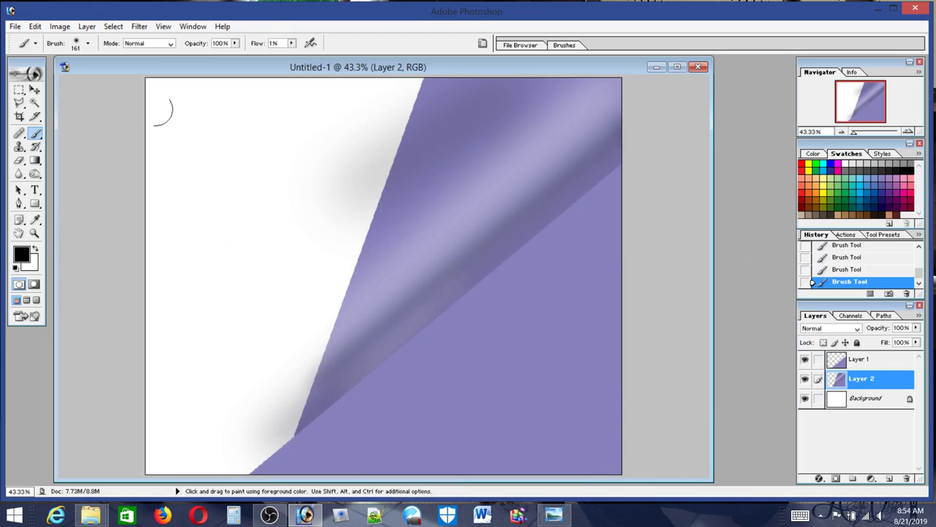
pyautogui.click(60, 29)
pyautogui.moveTo(69, 58)
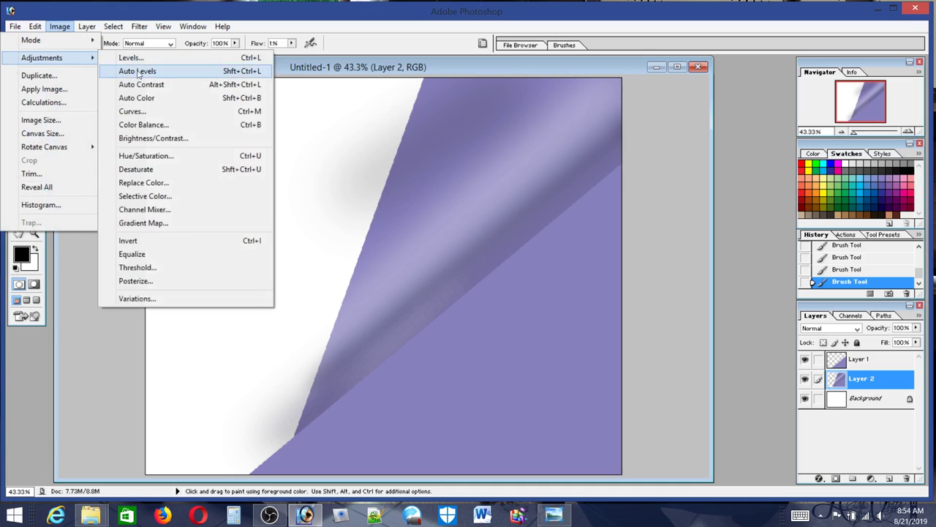
# Try a hue shift on the fold layer in Hue/Saturation and compare it with the reference
pyautogui.click(149, 156)
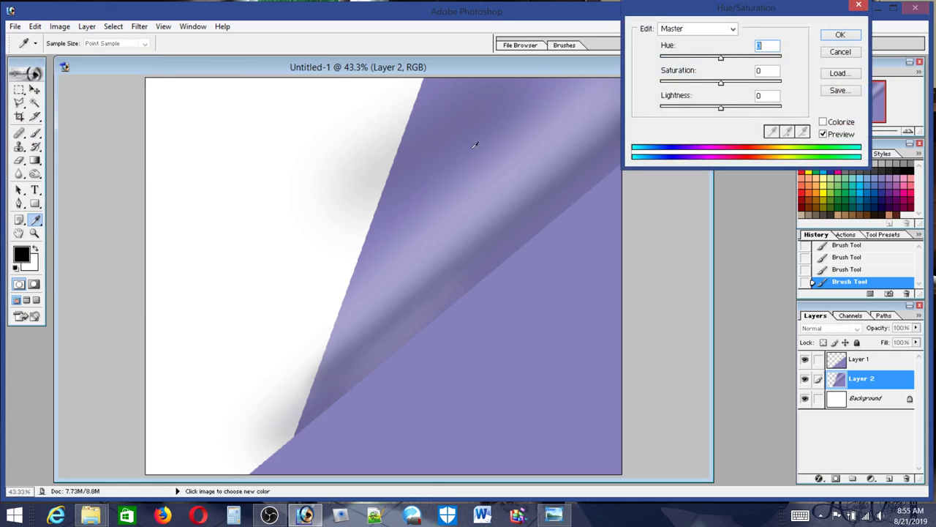
pyautogui.moveTo(720, 58); pyautogui.dragTo(738, 56)
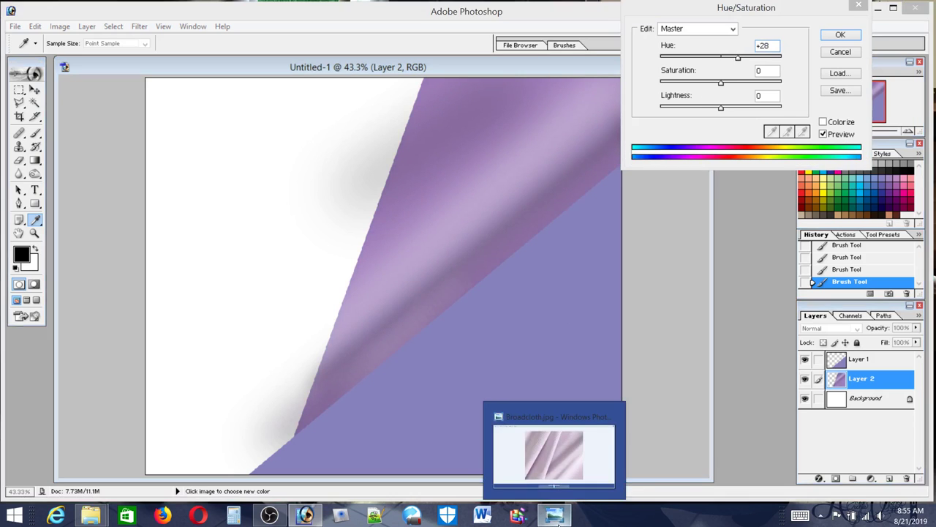
pyautogui.click(555, 517)
pyautogui.click(555, 516)
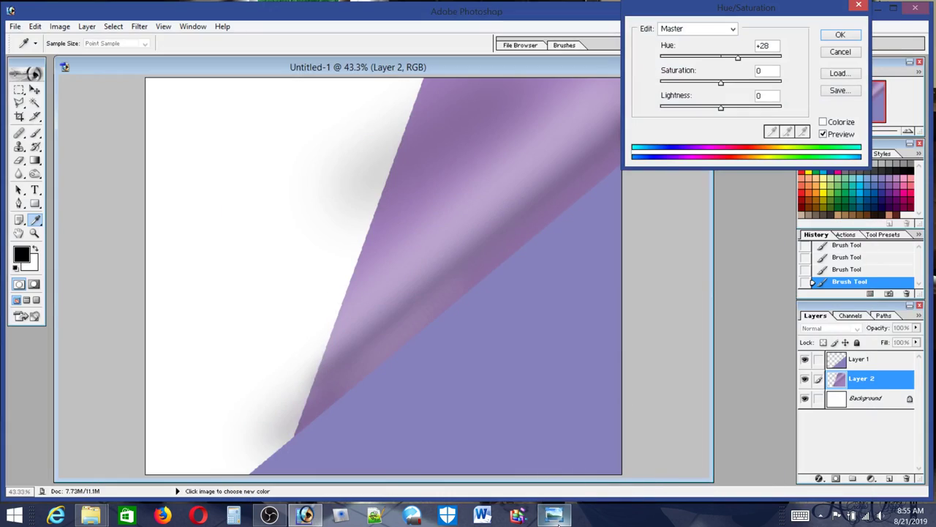
pyautogui.click(555, 516)
pyautogui.click(555, 517)
pyautogui.click(555, 517)
pyautogui.click(555, 516)
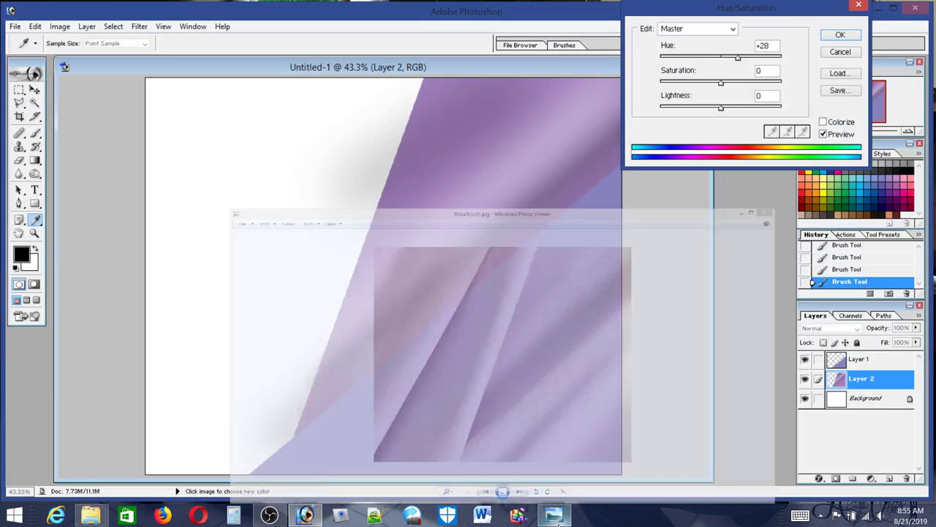
pyautogui.click(556, 516)
pyautogui.click(555, 516)
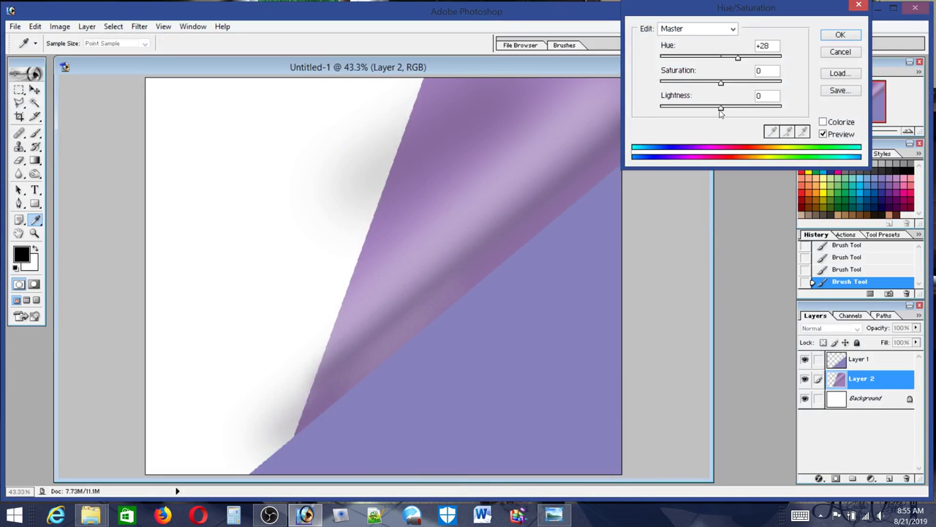
# Raise Lightness, compare again with Broadcloth.jpg, then cancel the Hue/Saturation change
pyautogui.moveTo(722, 107); pyautogui.dragTo(735, 108)
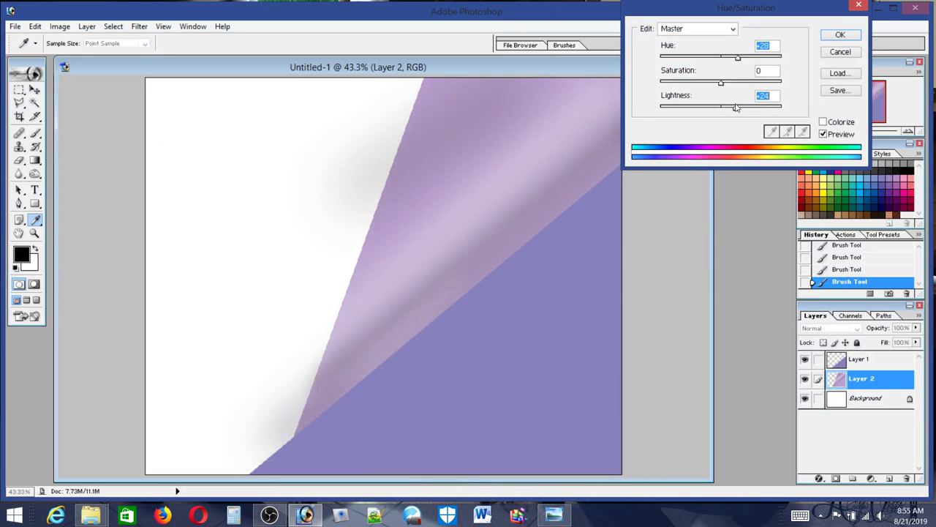
pyautogui.click(565, 517)
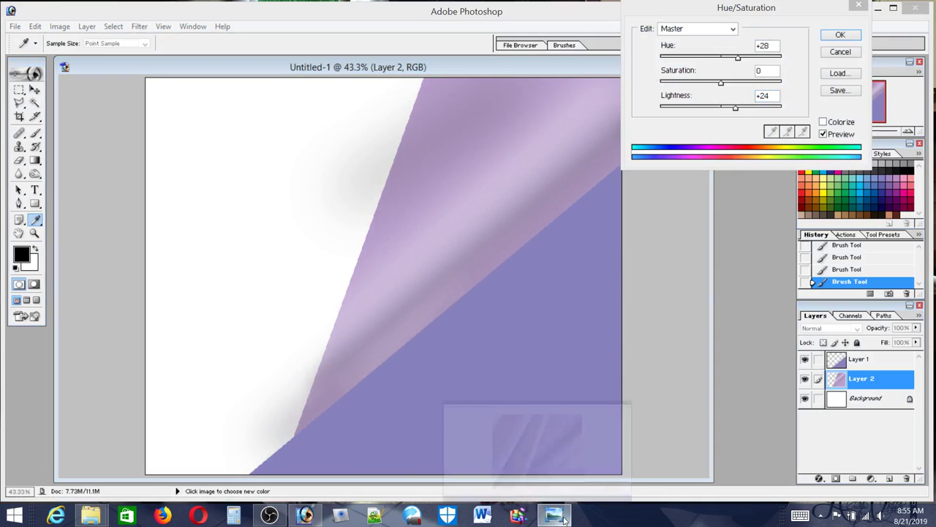
pyautogui.click(565, 517)
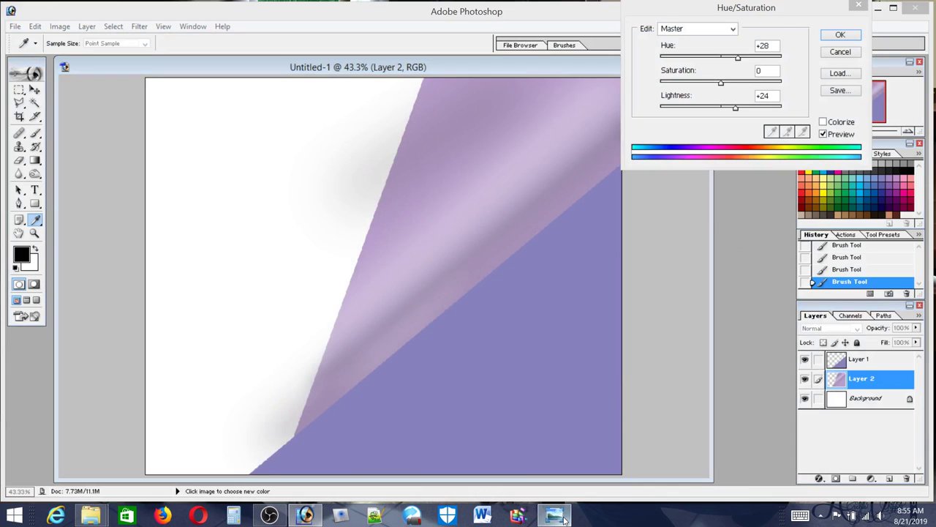
pyautogui.click(565, 518)
pyautogui.click(565, 518)
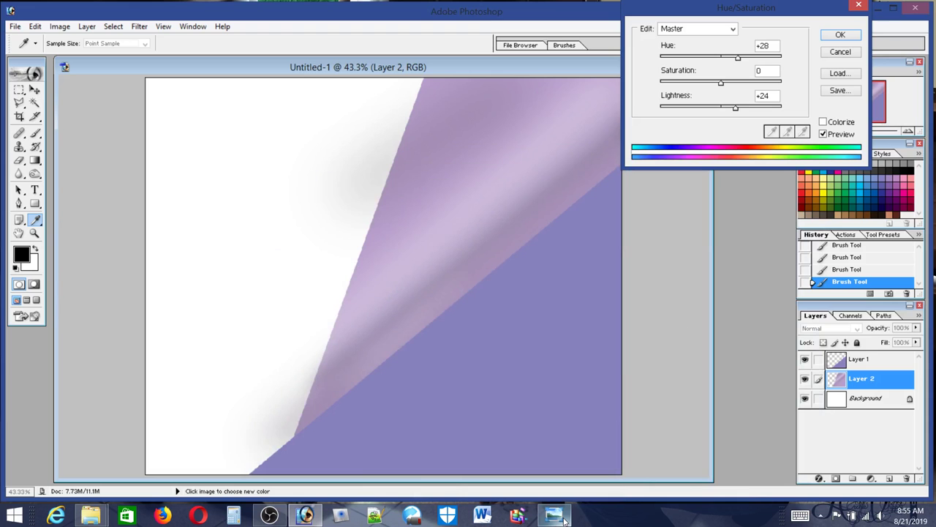
pyautogui.click(565, 517)
pyautogui.click(565, 519)
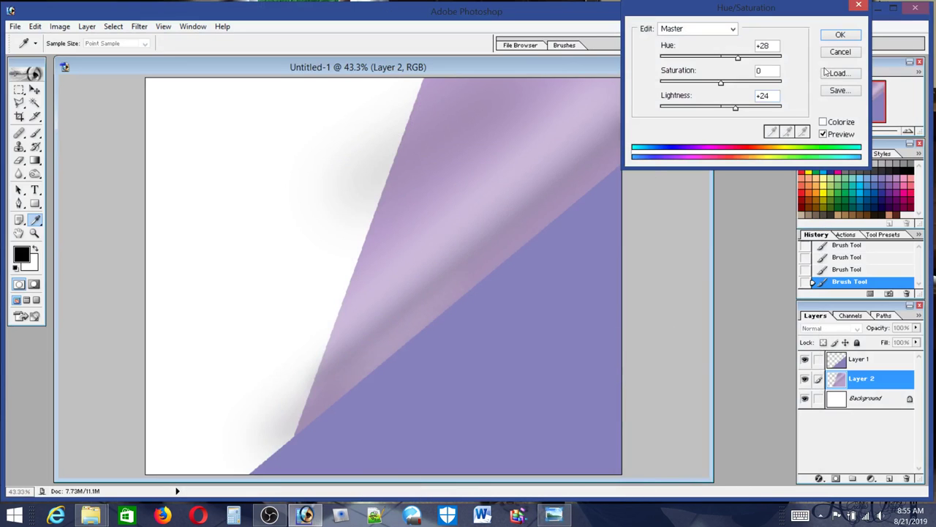
pyautogui.click(847, 52)
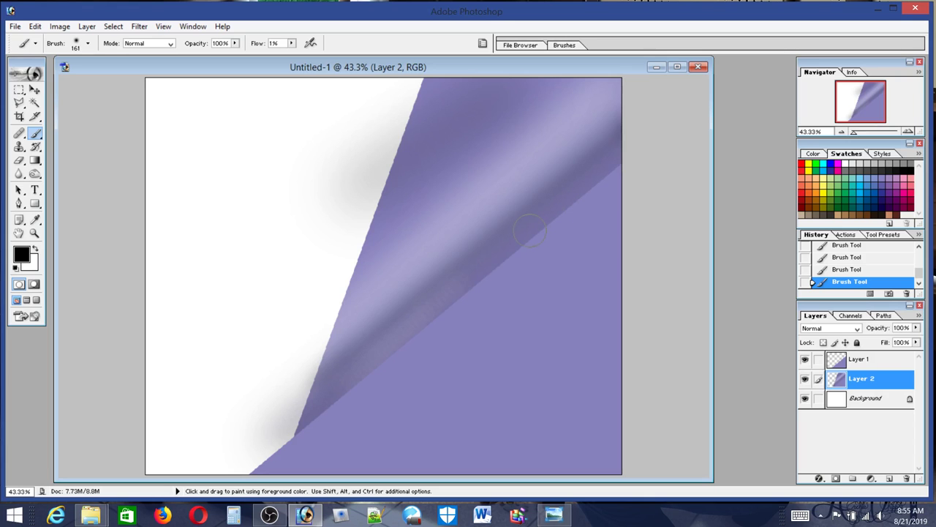
# Paint a faint white highlight across the upper sheet with a 302 px brush at 3% flow
pyautogui.click(554, 515)
pyautogui.click(75, 46)
pyautogui.moveTo(93, 74); pyautogui.dragTo(110, 74)
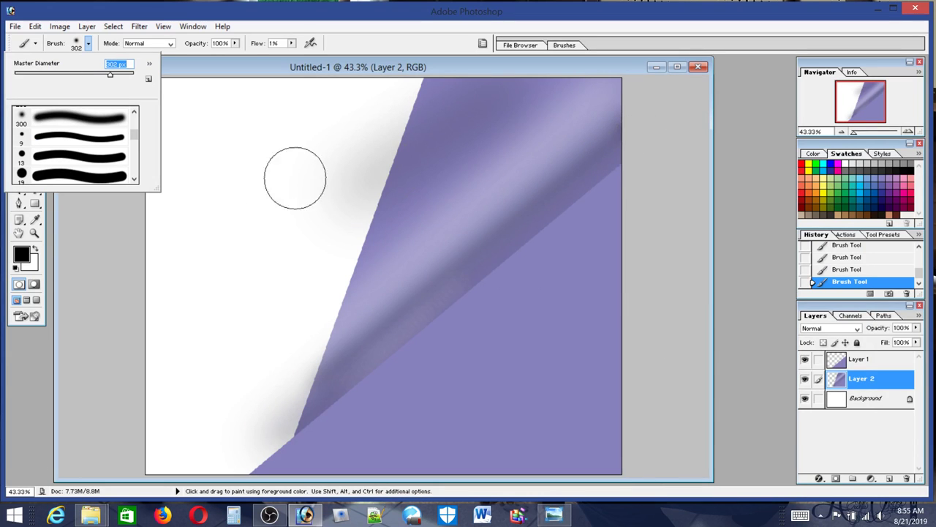
pyautogui.click(41, 251)
pyautogui.click(35, 247)
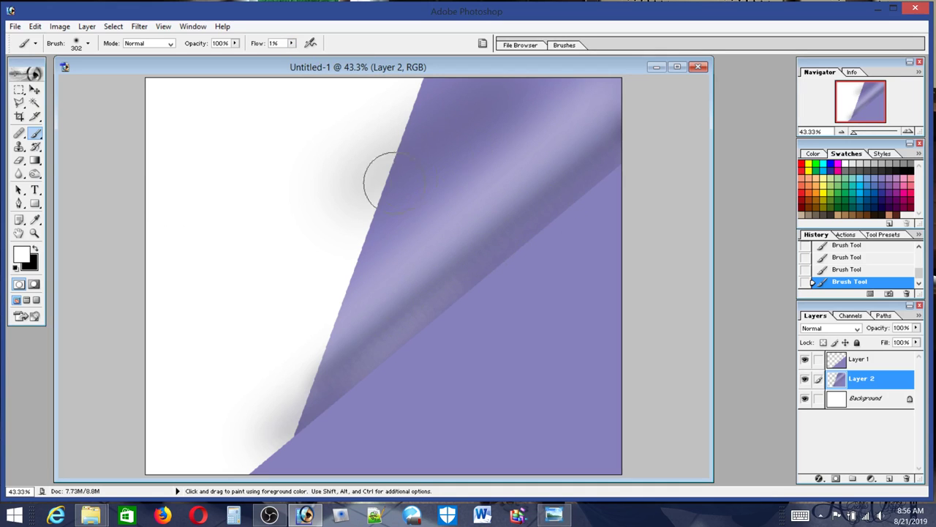
pyautogui.click(291, 43)
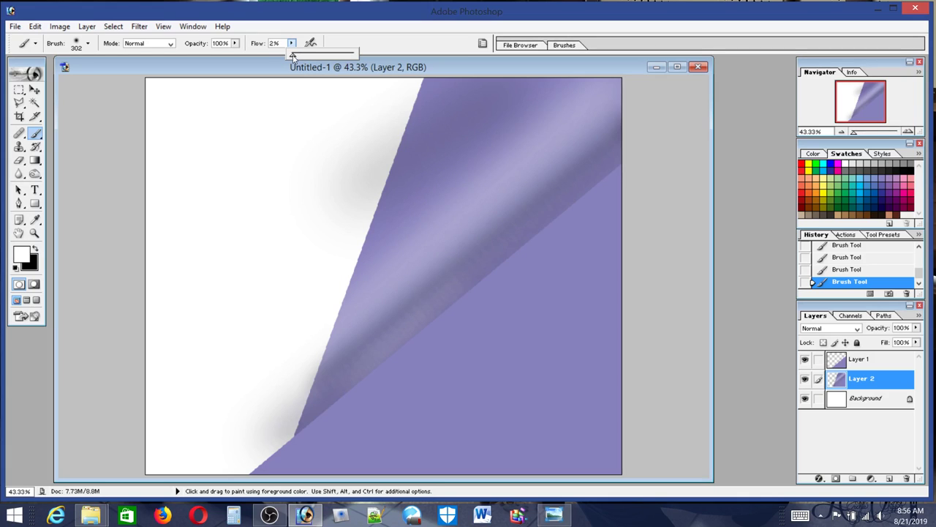
pyautogui.moveTo(292, 56); pyautogui.dragTo(294, 57)
pyautogui.click(275, 43)
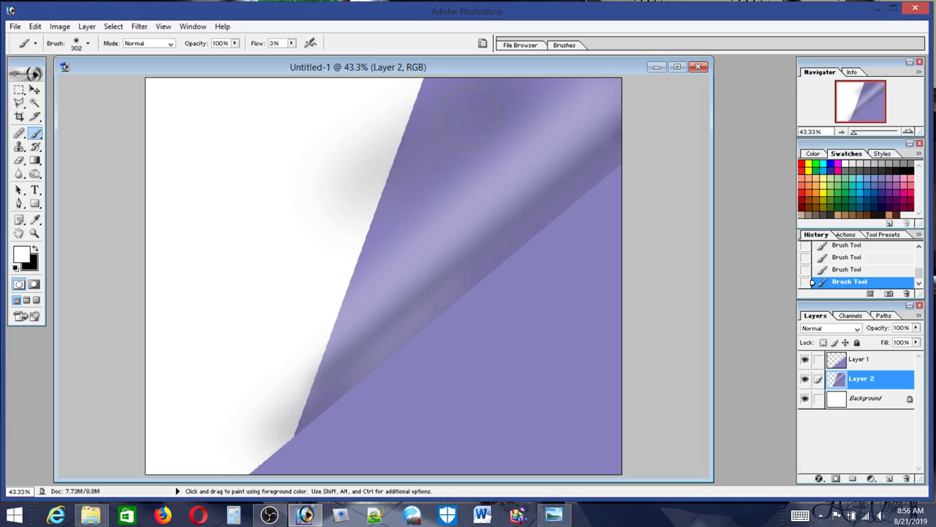
pyautogui.moveTo(571, 101)
pyautogui.mouseDown()
pyautogui.moveTo(505, 117)
pyautogui.moveTo(418, 202)
pyautogui.mouseUp()
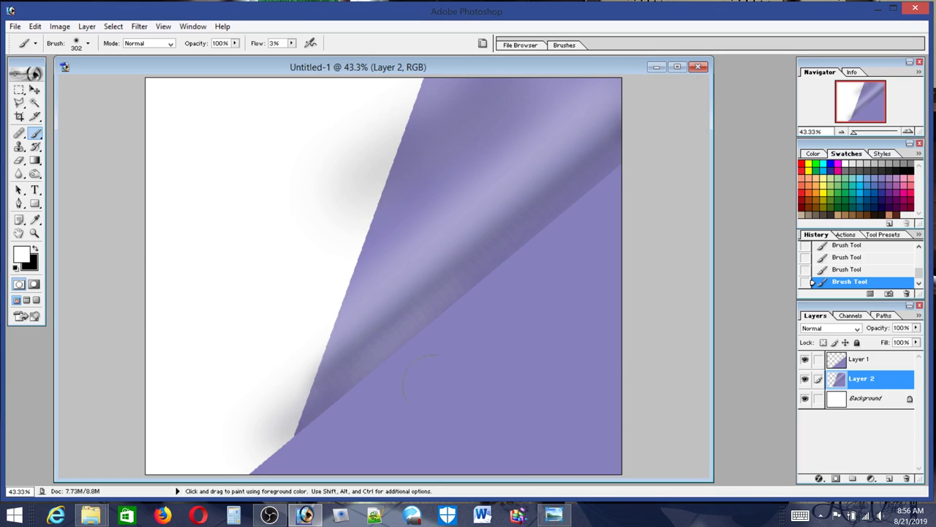
pyautogui.click(554, 515)
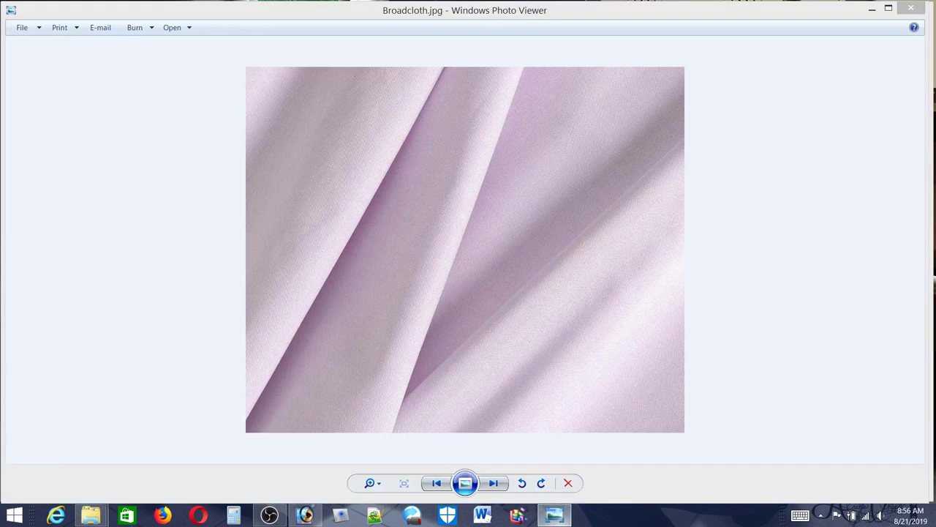
# Flip between Broadcloth.jpg and the painting several times to compare them
pyautogui.click(554, 515)
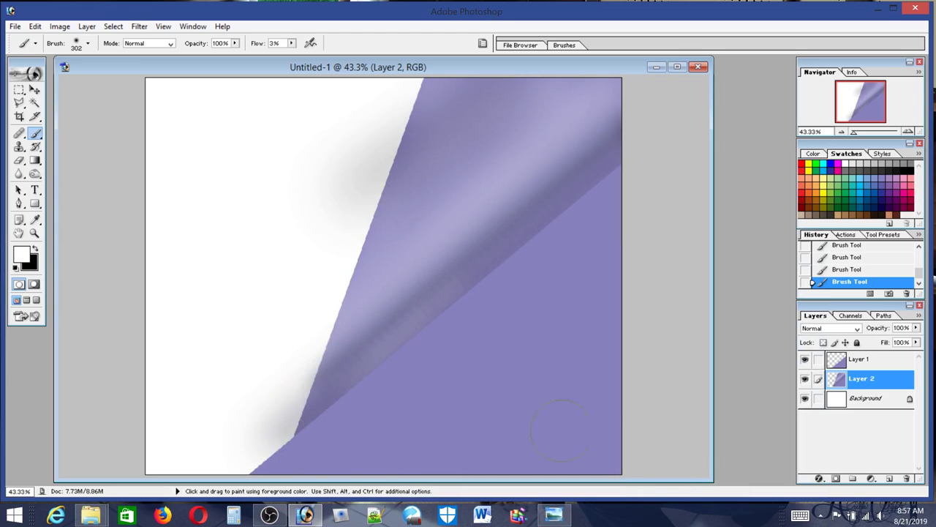
pyautogui.click(563, 520)
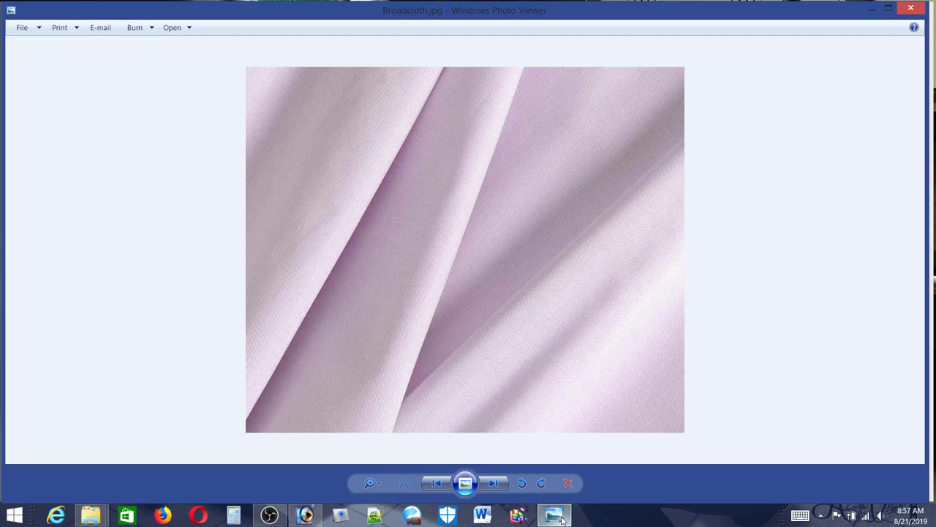
pyautogui.click(562, 519)
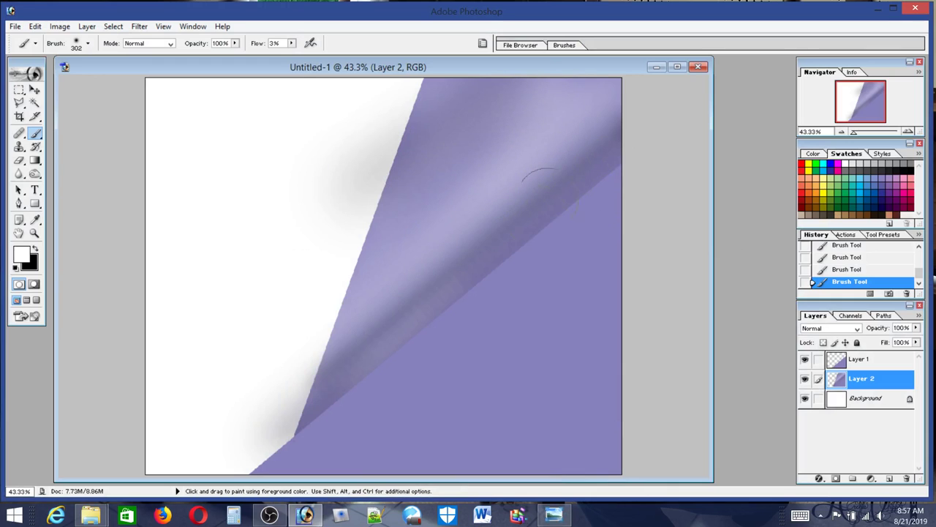
pyautogui.click(555, 516)
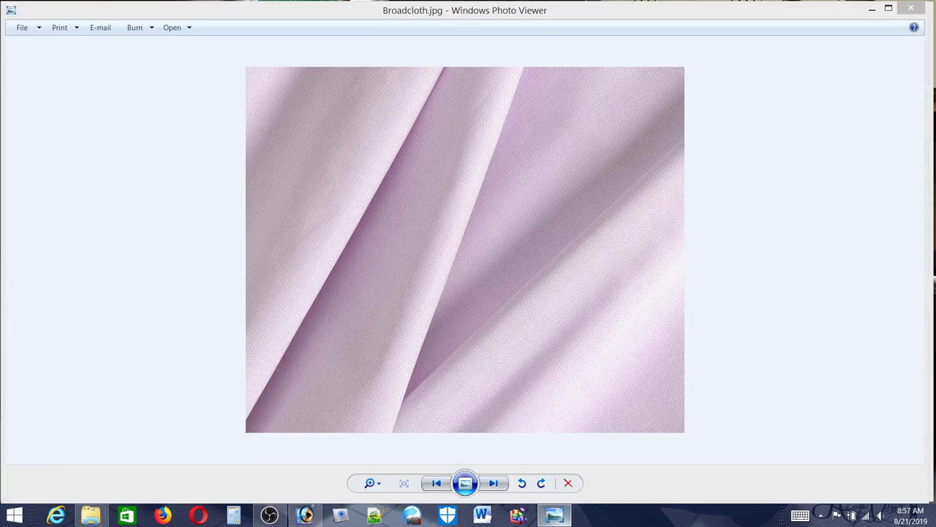
pyautogui.click(555, 516)
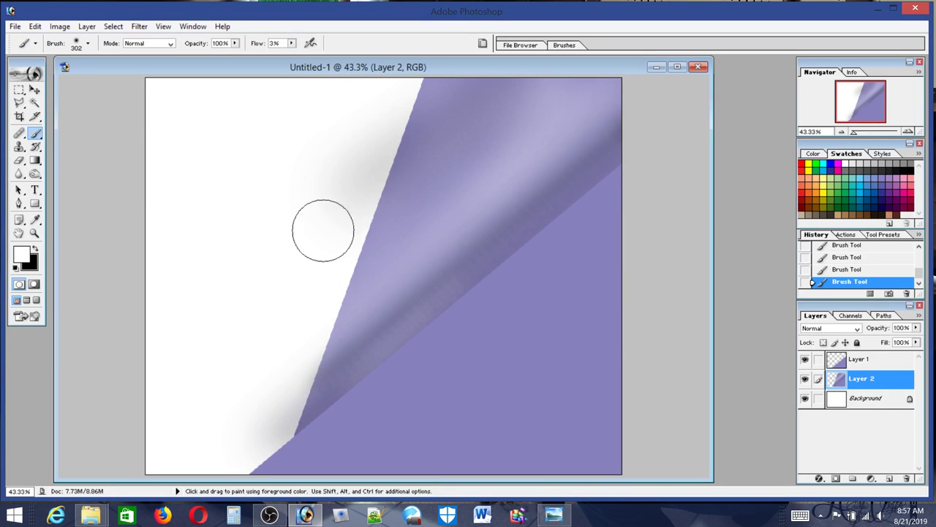
# Check the reference once more, then select Layer 1 and load Layer 2's shape as a selection
pyautogui.click(553, 515)
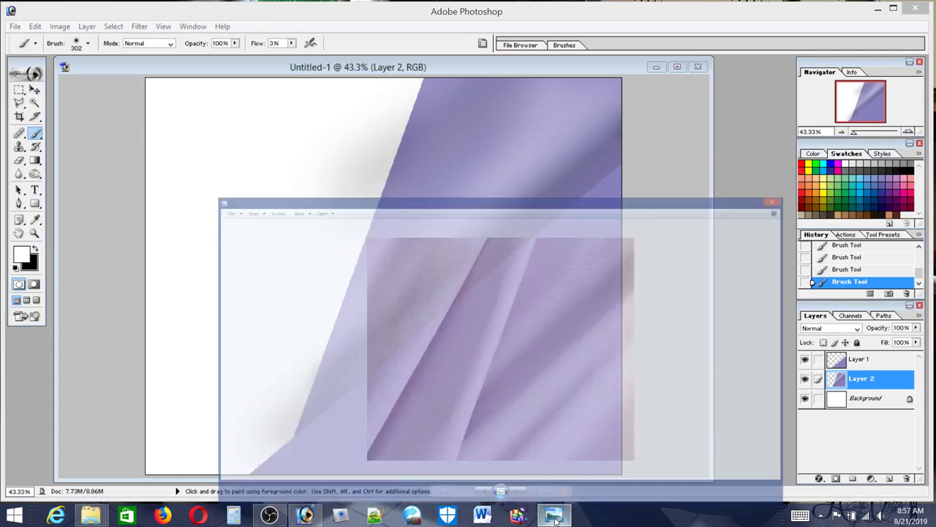
pyautogui.click(554, 516)
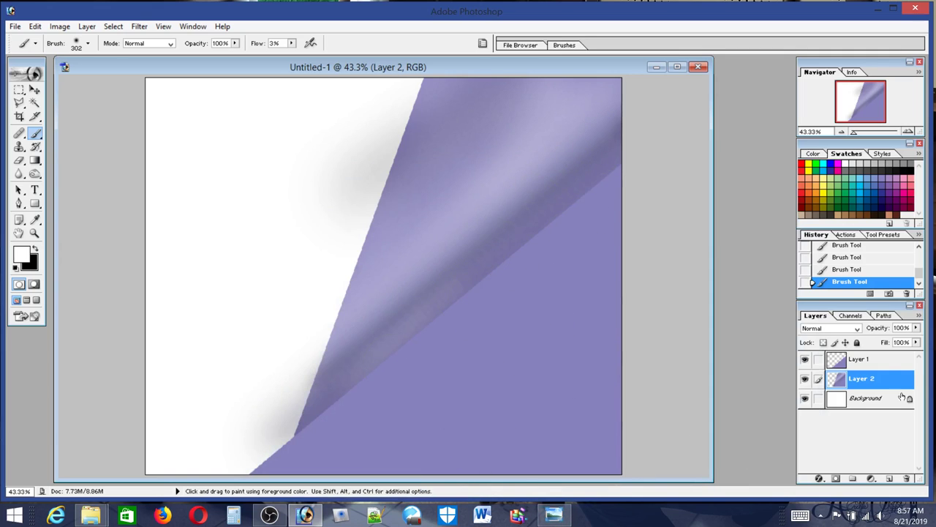
pyautogui.click(868, 361)
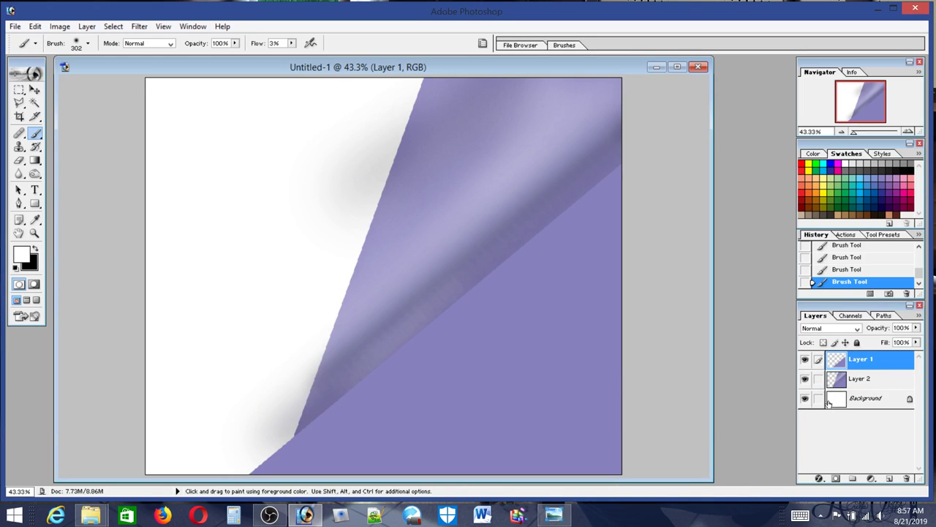
pyautogui.keyDown('ctrl'); pyautogui.click(860, 376); pyautogui.keyUp('ctrl')
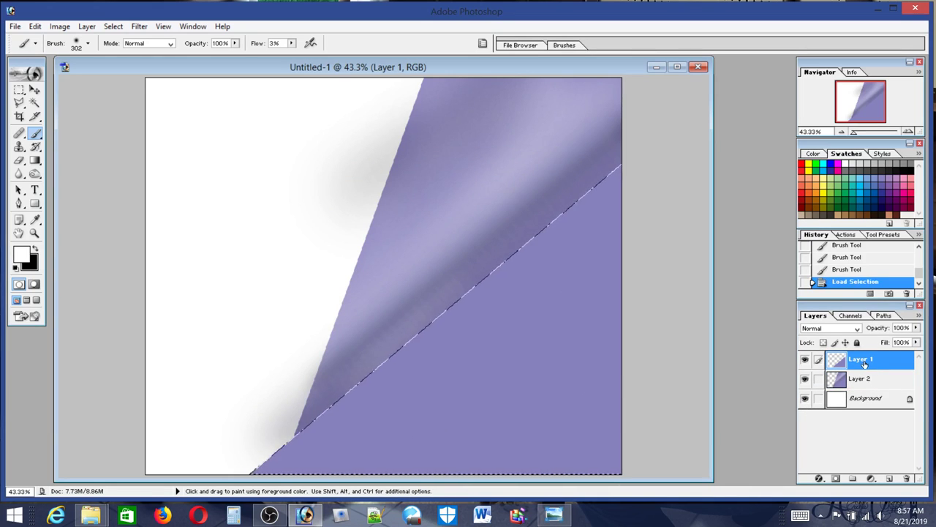
# Check the Broadcloth reference, then shrink the brush diameter considerably
pyautogui.click(565, 520)
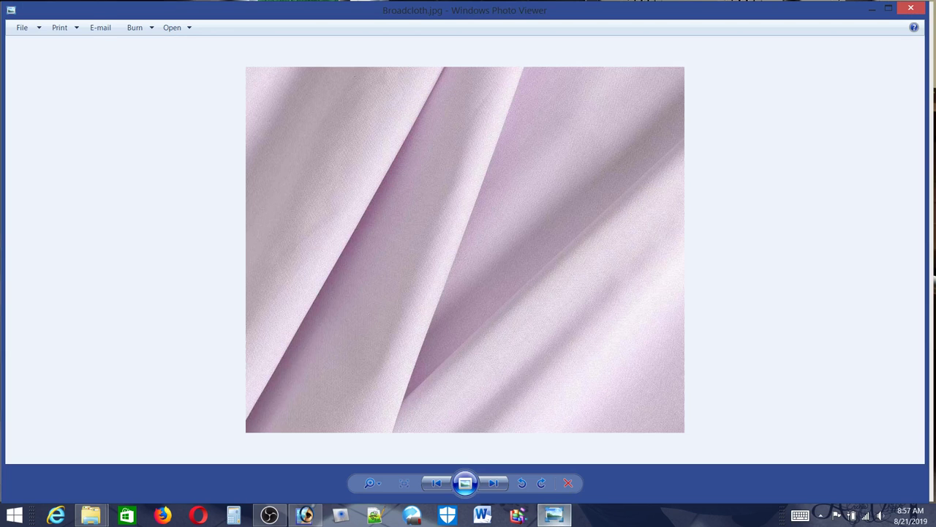
pyautogui.click(554, 516)
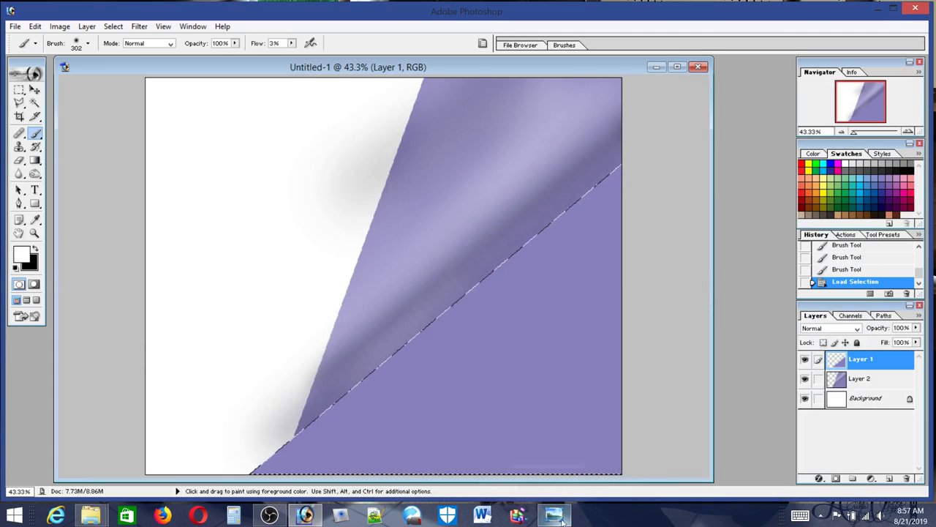
pyautogui.click(74, 47)
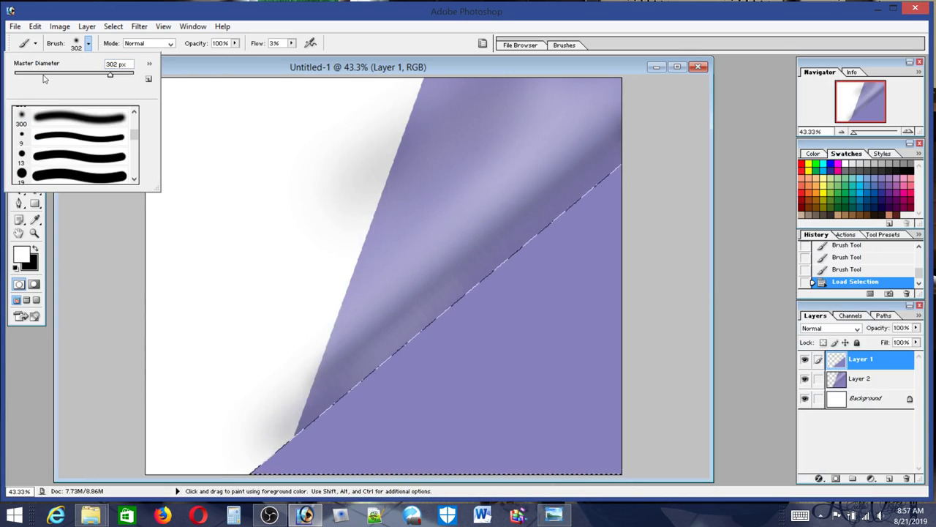
pyautogui.moveTo(46, 75)
pyautogui.mouseDown()
pyautogui.moveTo(35, 75)
pyautogui.moveTo(70, 74)
pyautogui.moveTo(58, 74)
pyautogui.mouseUp()
# Paint a straight soft stroke along the lower sheet's diagonal edge, then hide View > Extras
pyautogui.click(618, 163)
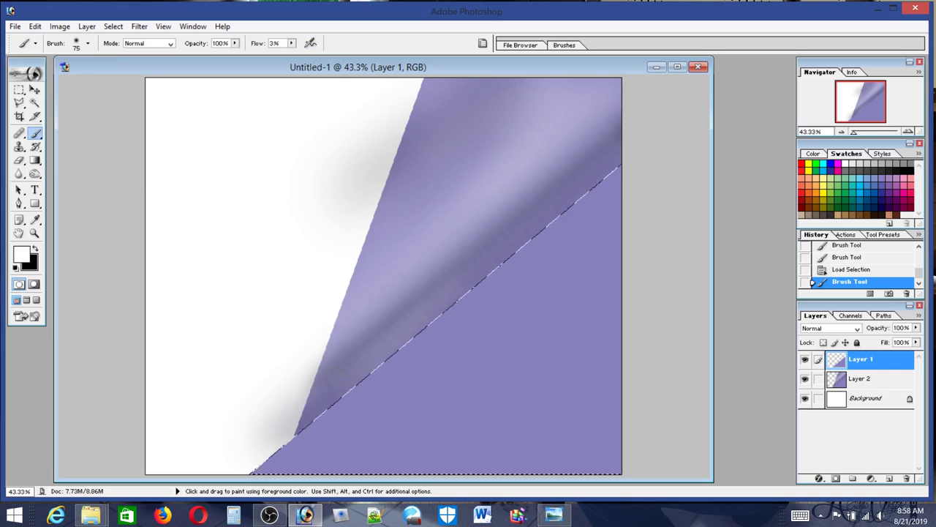
pyautogui.keyDown('shift'); pyautogui.click(251, 469); pyautogui.keyUp('shift')
pyautogui.keyDown('shift'); pyautogui.click(628, 160); pyautogui.keyUp('shift')
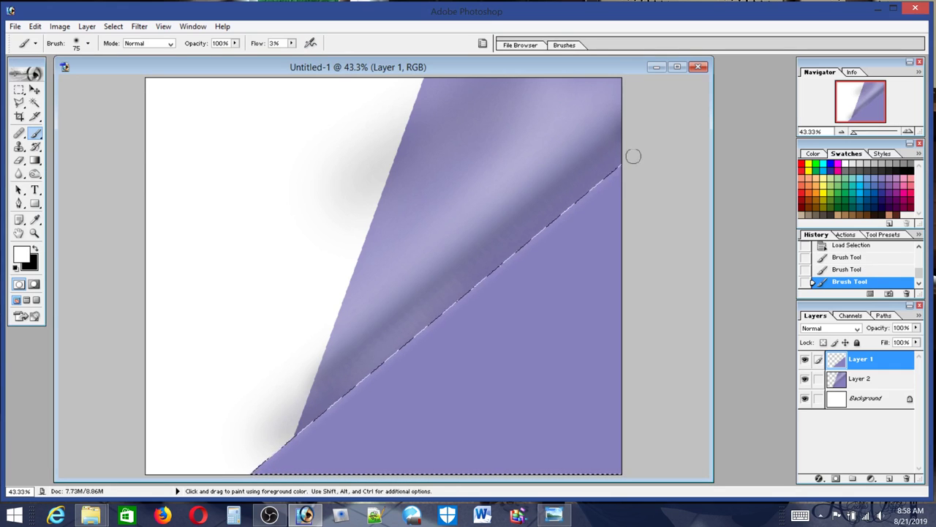
pyautogui.click(164, 28)
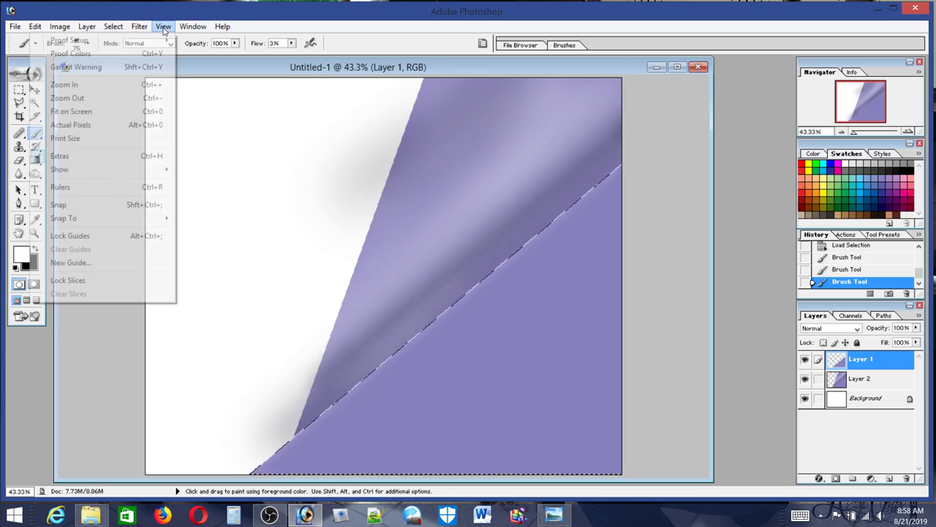
pyautogui.click(44, 158)
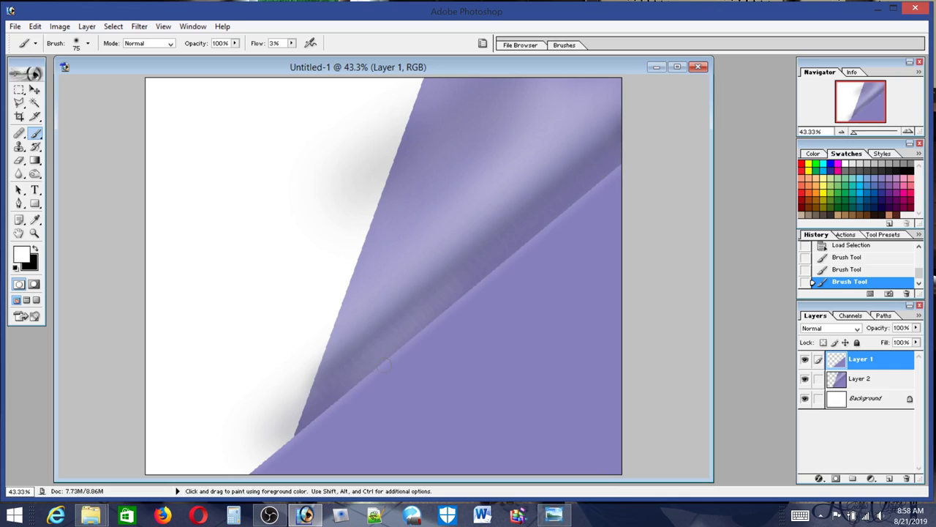
# Compare with the Broadcloth reference and set the brush diameter to 282 px
pyautogui.click(560, 518)
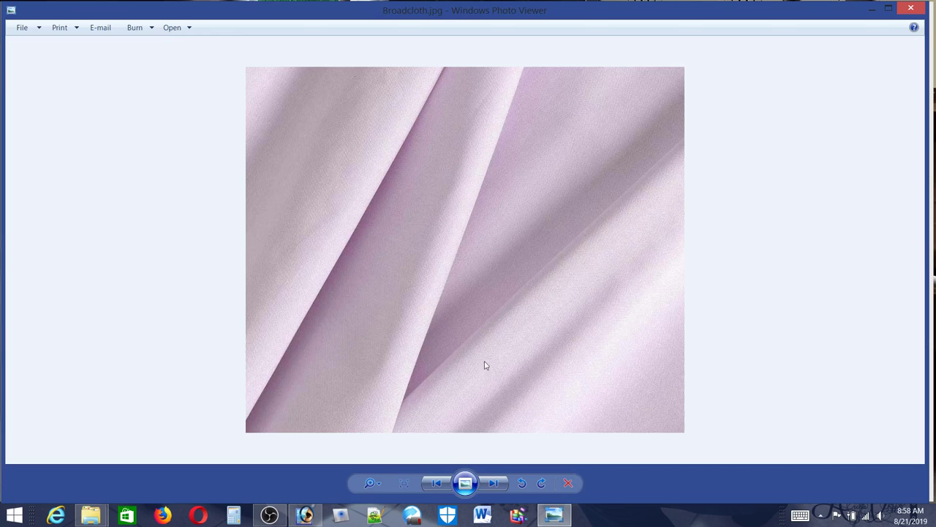
pyautogui.click(556, 516)
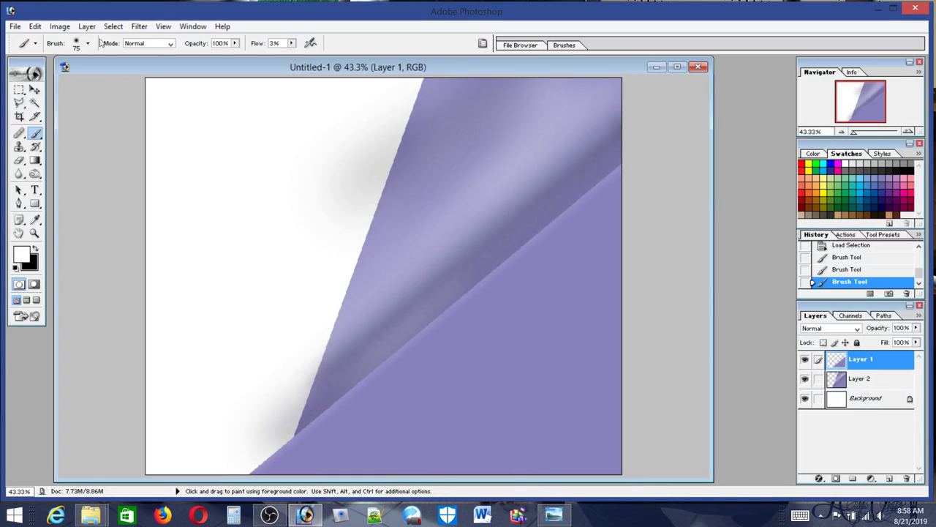
pyautogui.click(78, 46)
pyautogui.click(94, 74)
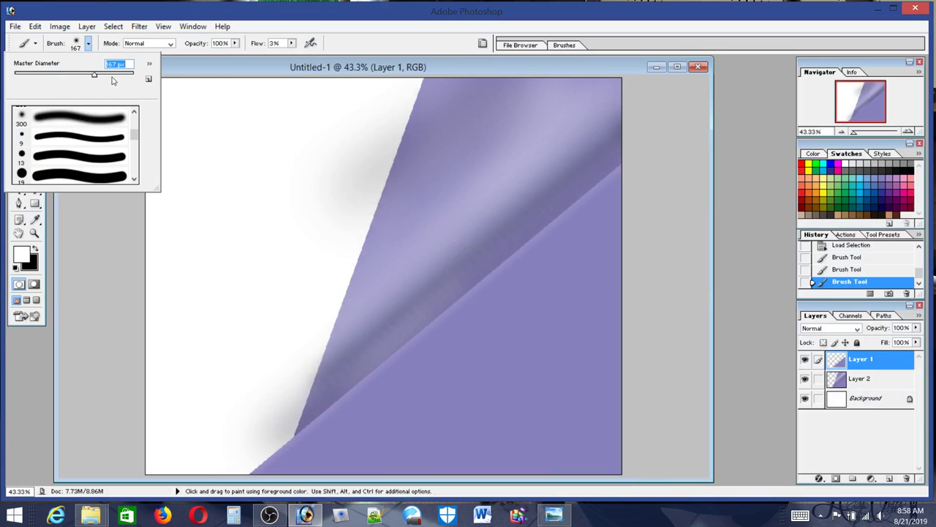
pyautogui.click(112, 74)
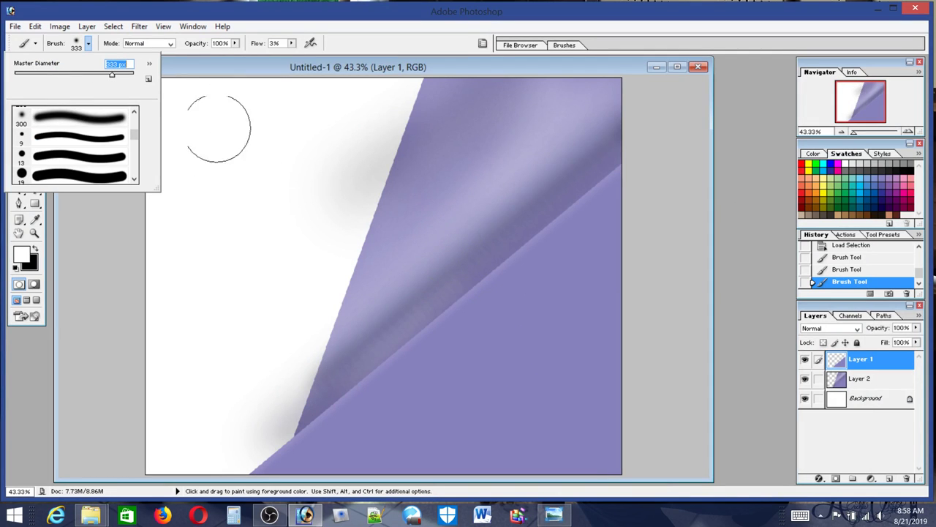
pyautogui.click(109, 74)
# Start a Shift-constrained soft light stroke near the right edge of the lower panel
pyautogui.click(554, 515)
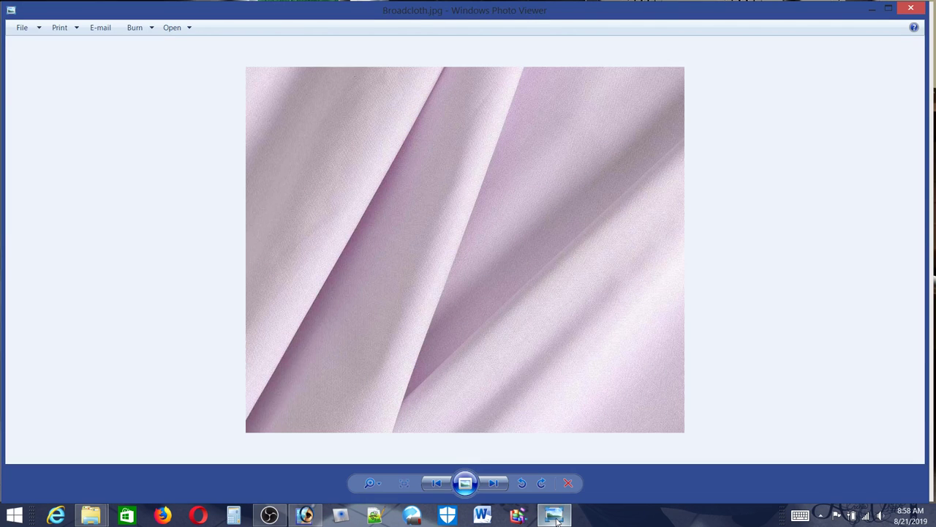
pyautogui.click(554, 517)
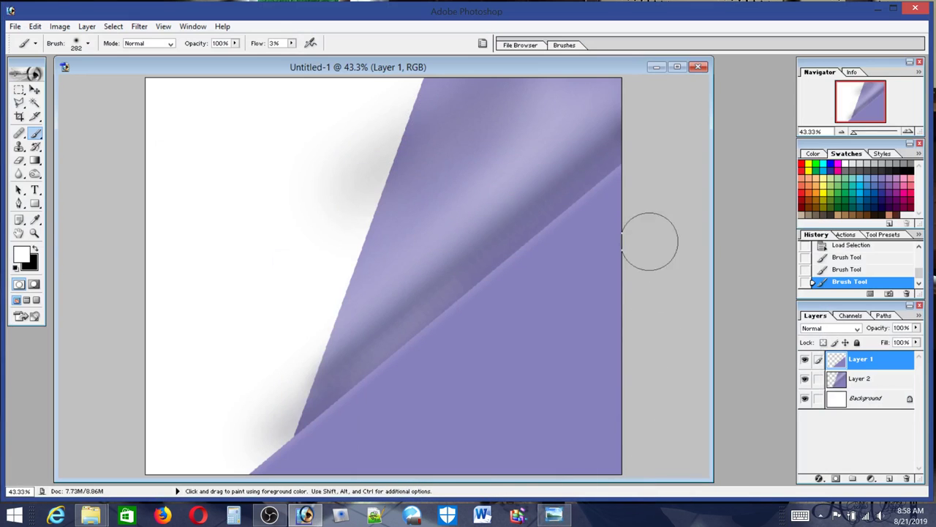
pyautogui.click(636, 203)
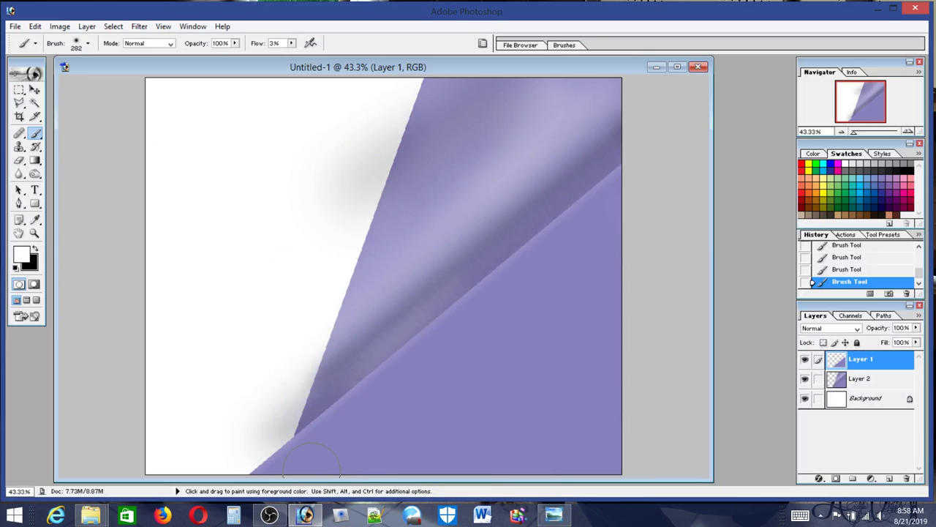
pyautogui.press('shift')
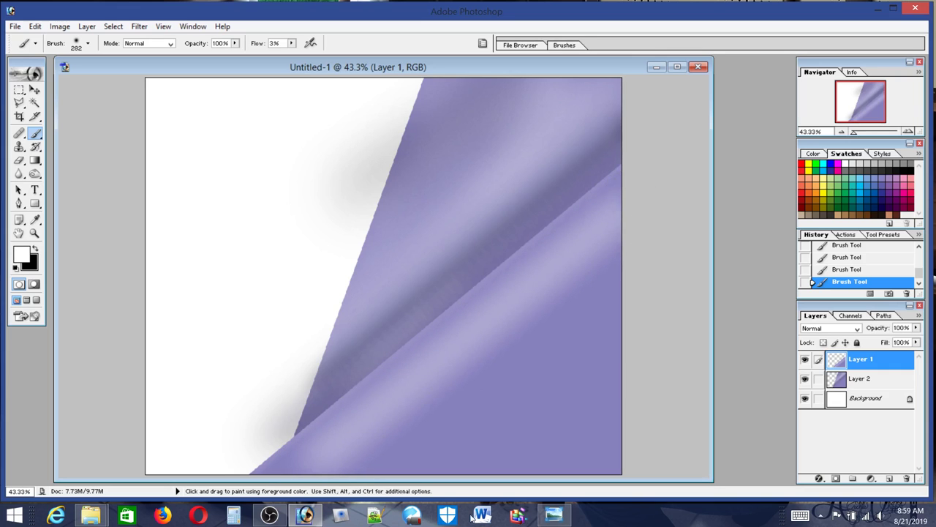
# Set the brush to 414 px and paint Shift-constrained highlight strokes below the fold
pyautogui.click(555, 516)
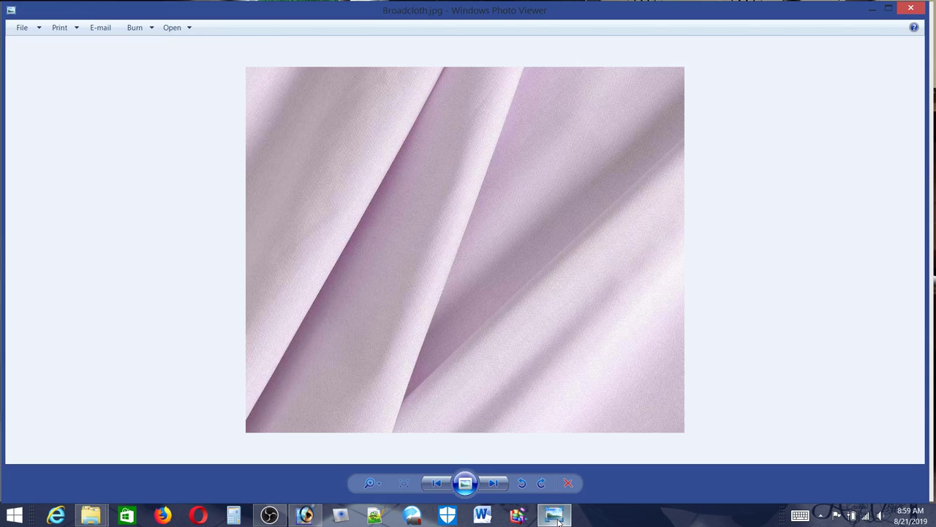
pyautogui.click(556, 517)
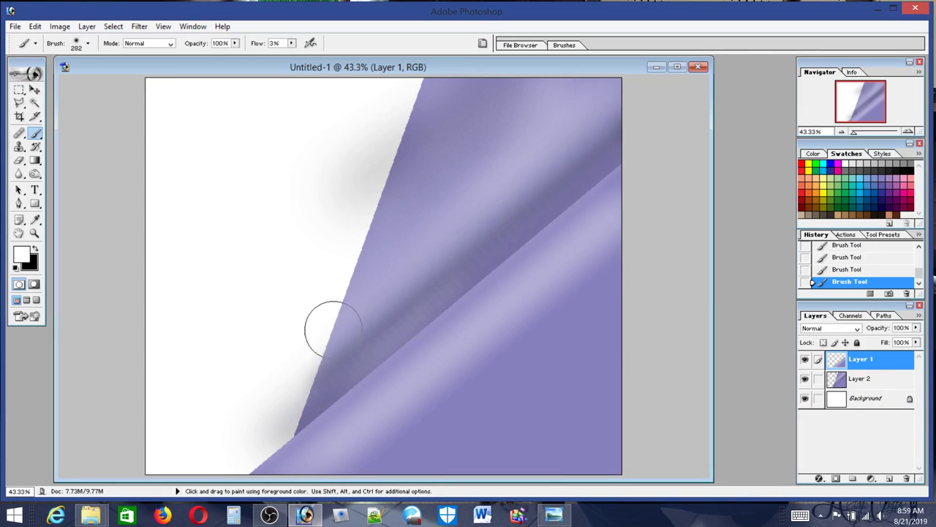
pyautogui.click(78, 44)
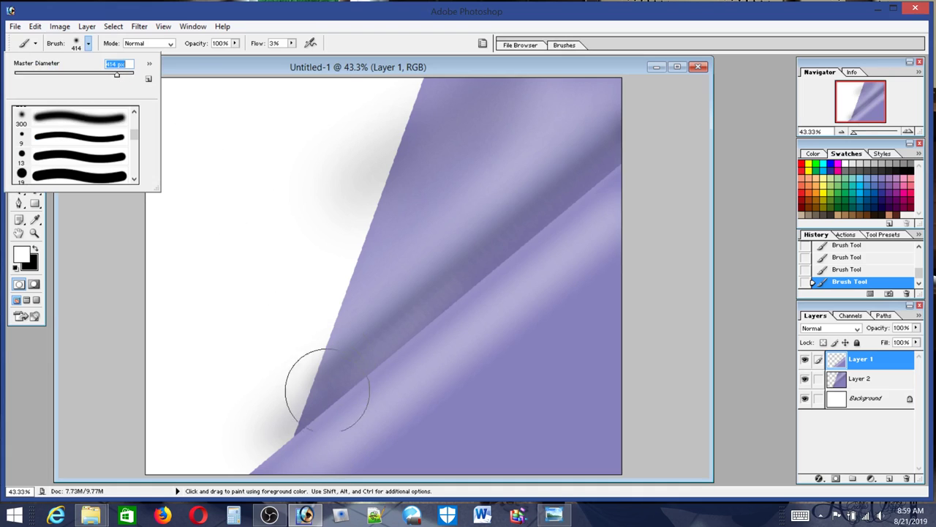
pyautogui.press('Return')
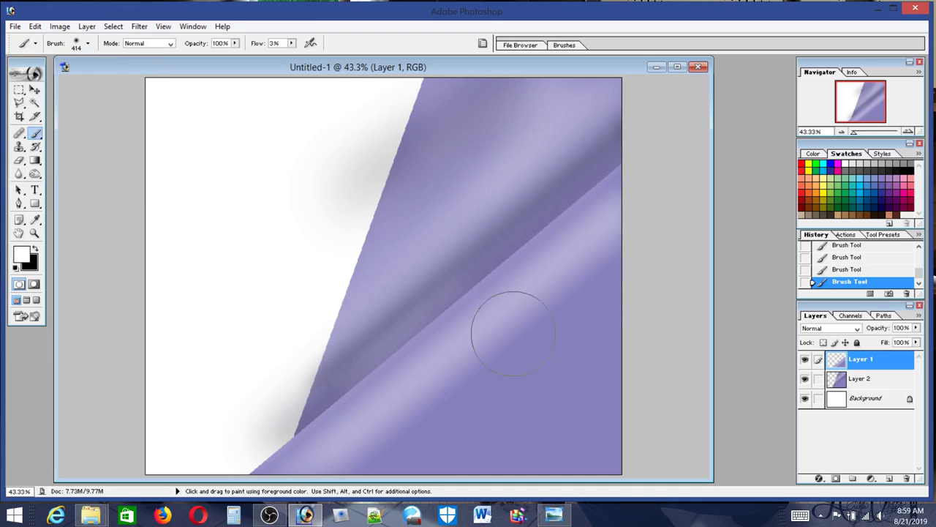
pyautogui.press('shift')
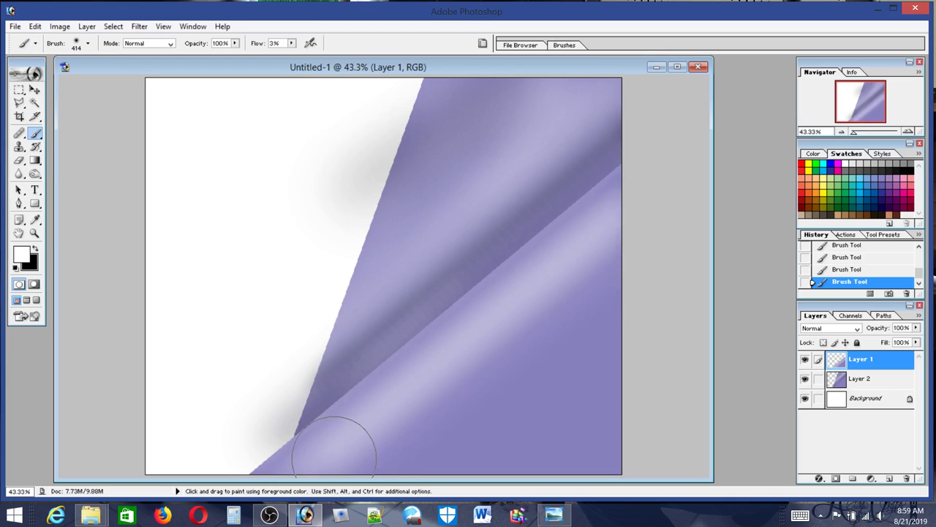
pyautogui.press('shift')
# Compare the highlights with the Broadcloth reference, then shrink the brush to 96 px
pyautogui.click(558, 517)
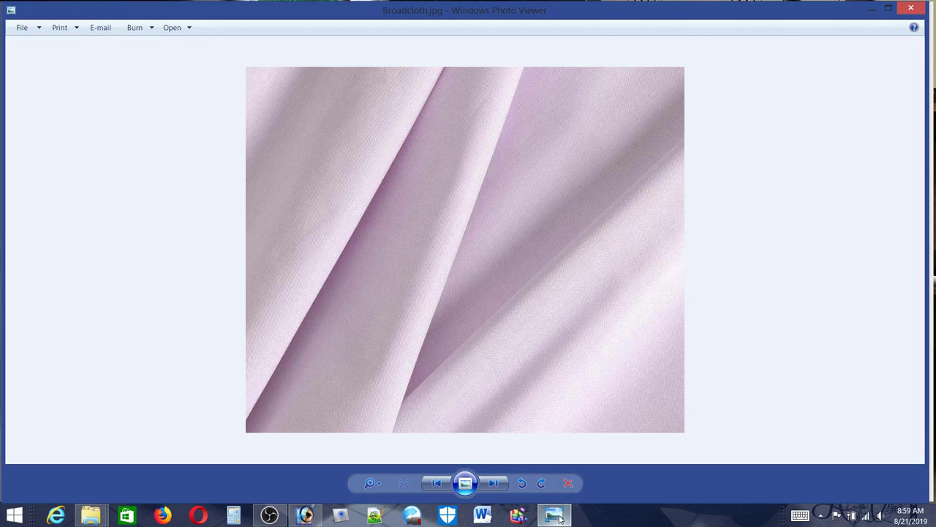
pyautogui.click(558, 516)
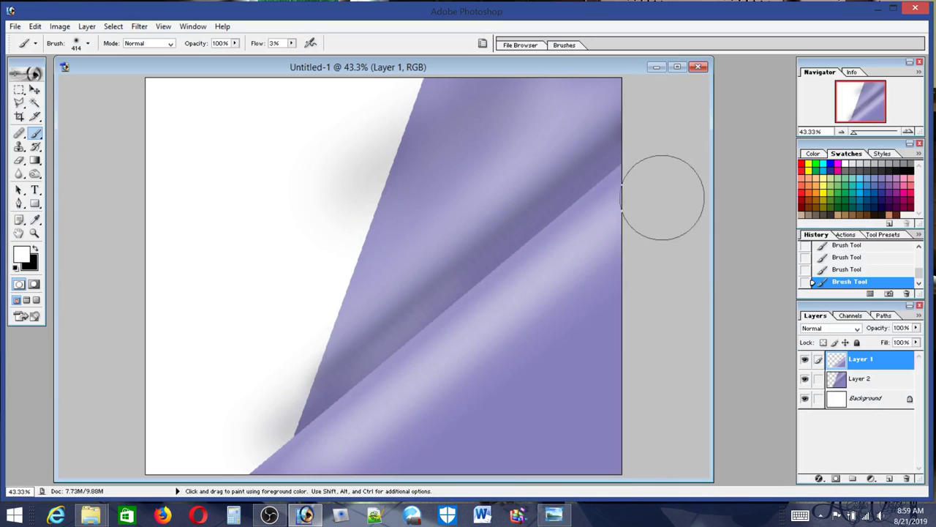
pyautogui.click(556, 518)
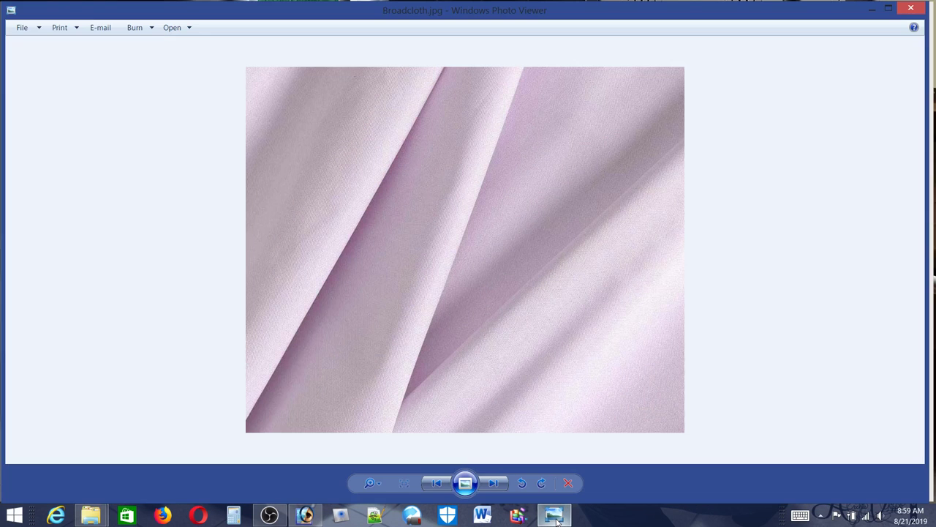
pyautogui.click(556, 517)
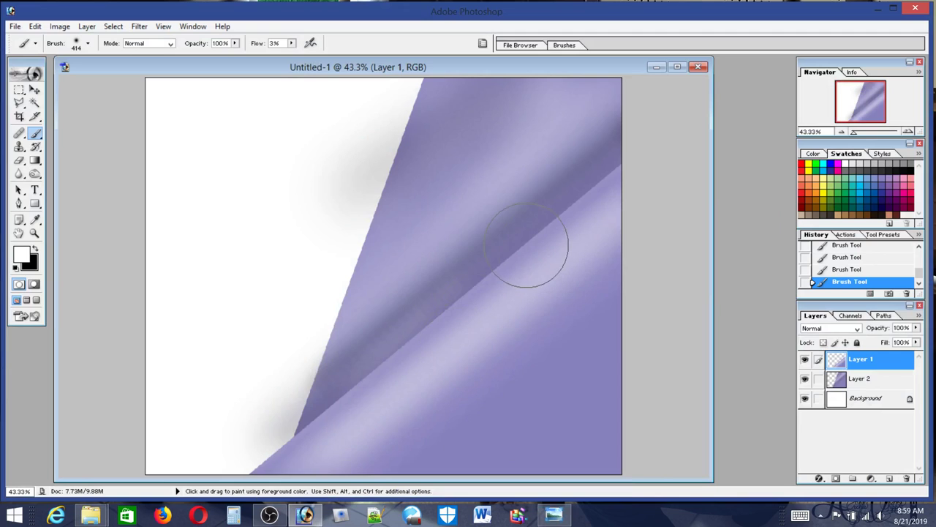
pyautogui.click(77, 45)
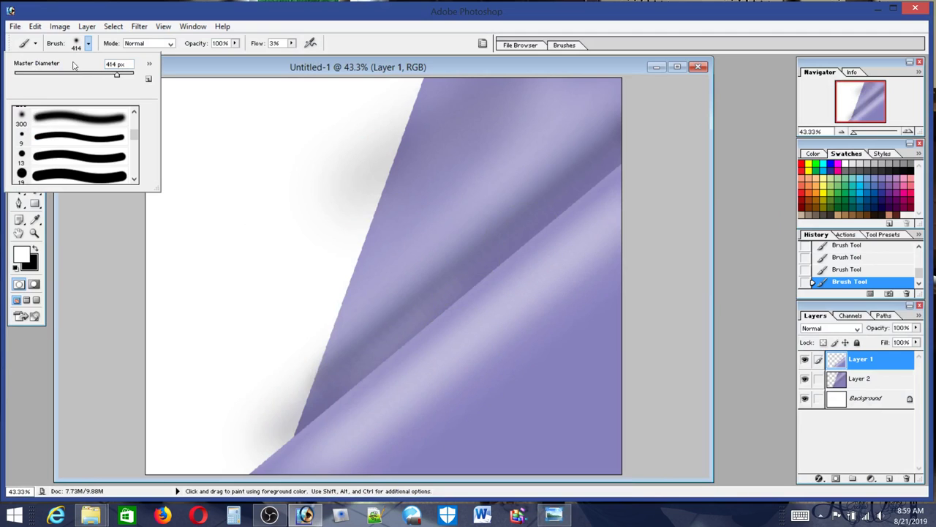
pyautogui.click(55, 75)
# Switch the colour to black and Shift-click a faint dark straight line along the fold diagonal
pyautogui.click(878, 175)
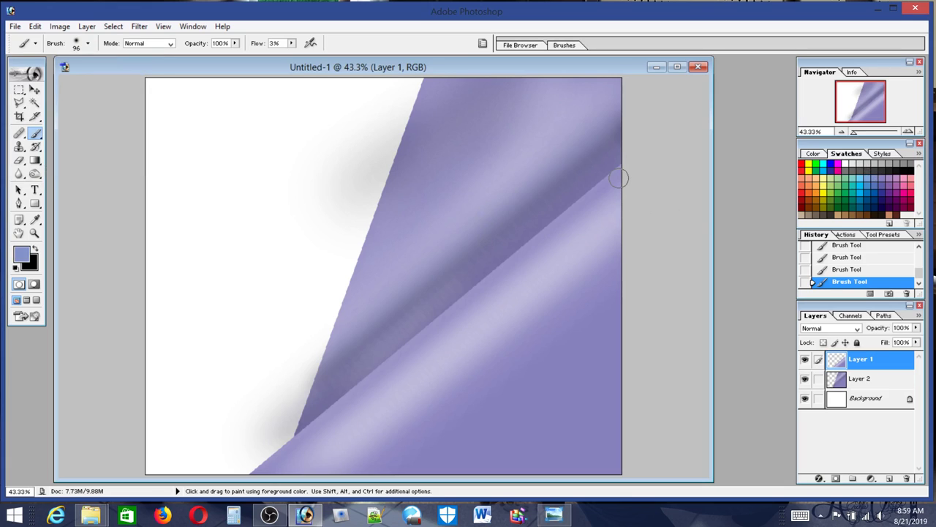
pyautogui.press('shift')
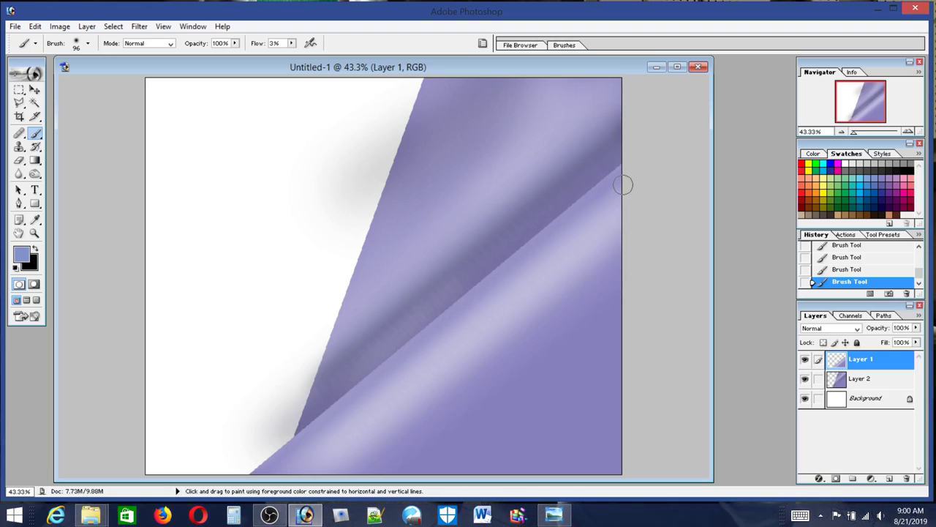
pyautogui.click(911, 169)
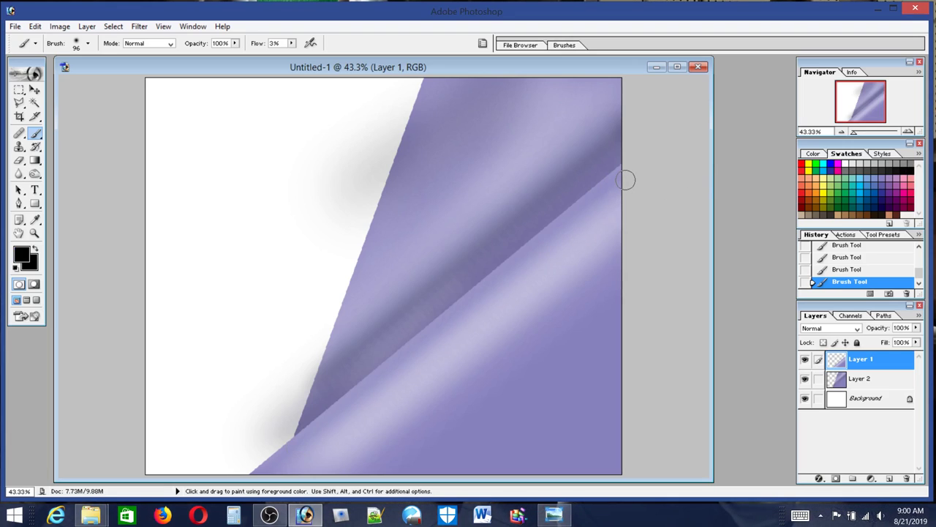
pyautogui.press('shift')
pyautogui.keyDown('shift'); pyautogui.click(299, 439); pyautogui.keyUp('shift')
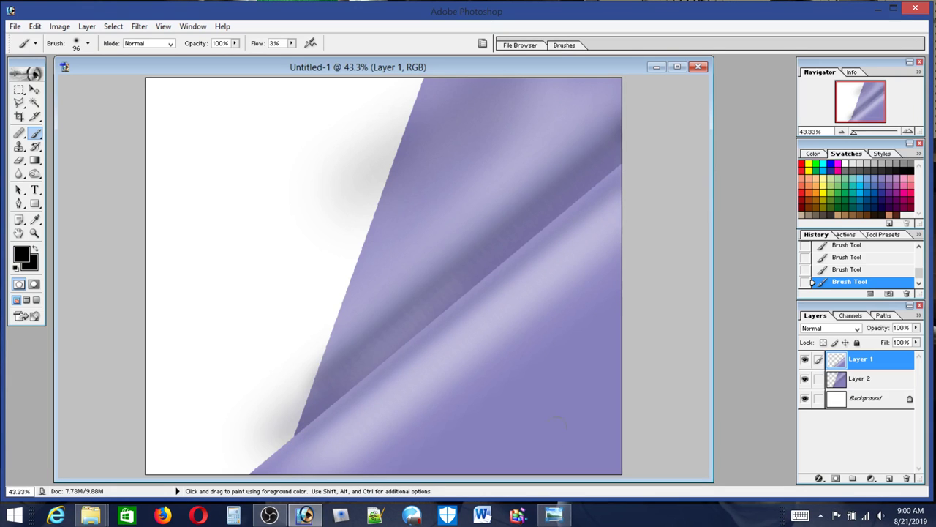
pyautogui.click(556, 515)
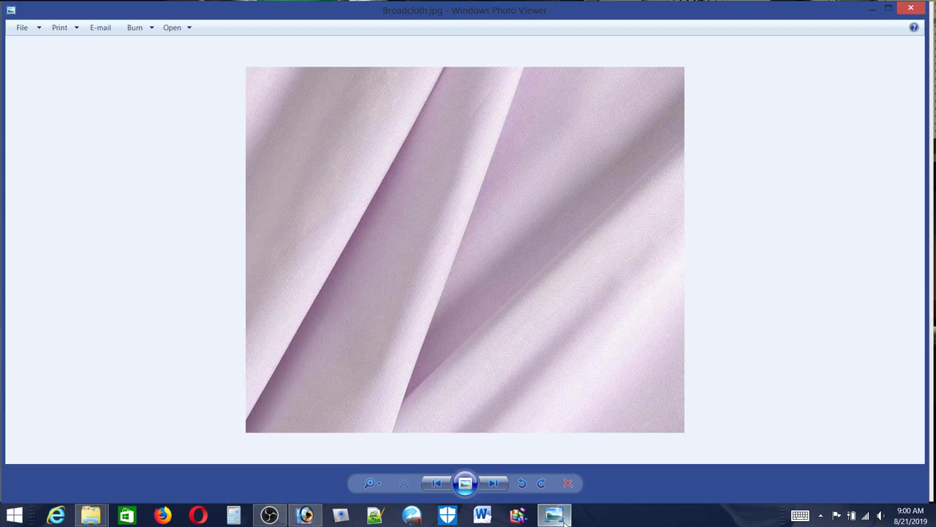
pyautogui.click(563, 519)
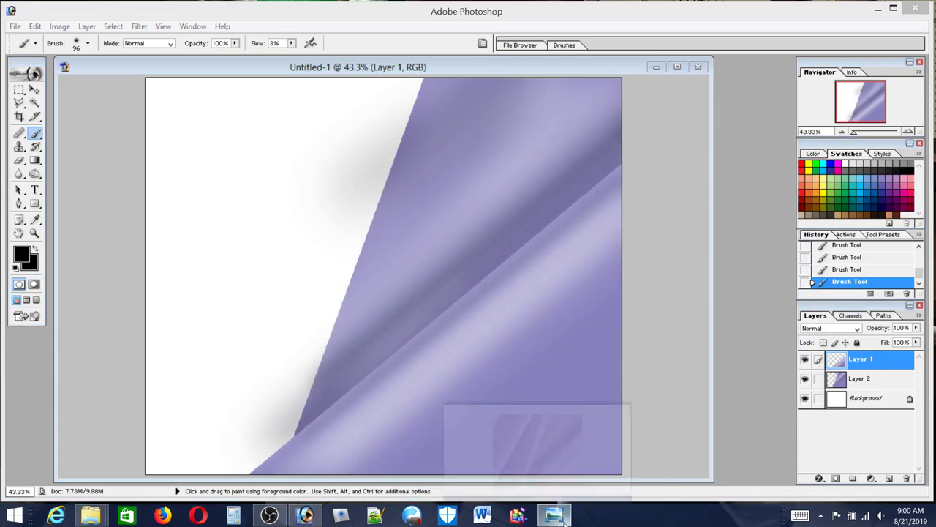
# Compare with the Broadcloth reference and enlarge the brush considerably
pyautogui.click(563, 520)
pyautogui.click(563, 520)
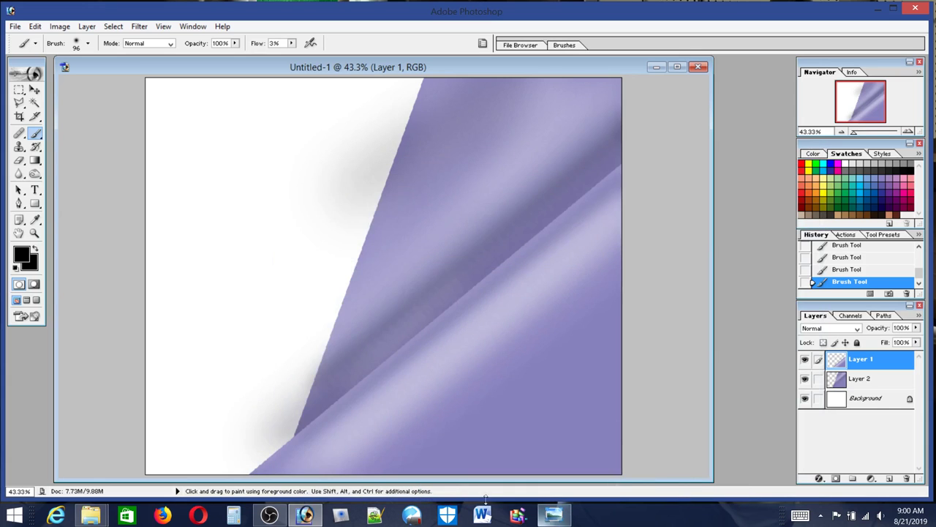
pyautogui.click(81, 46)
pyautogui.moveTo(105, 76); pyautogui.dragTo(111, 74)
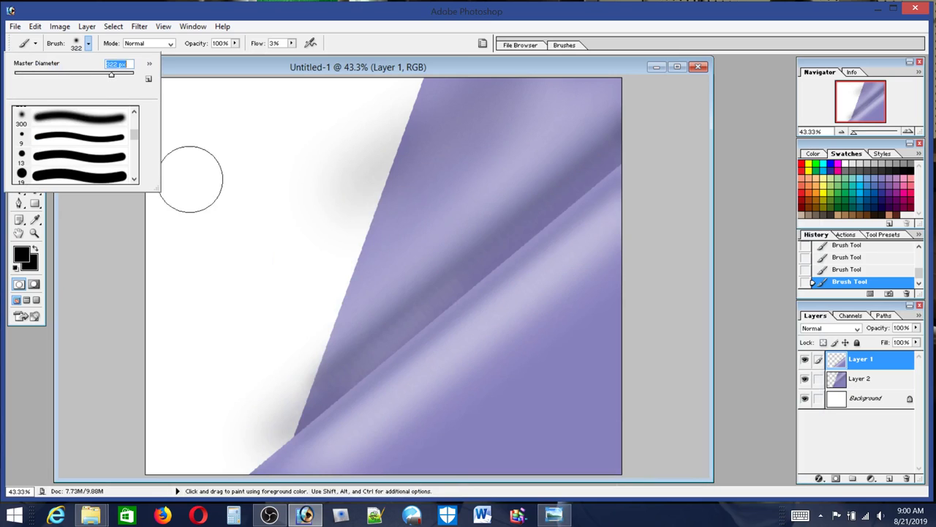
pyautogui.click(131, 76)
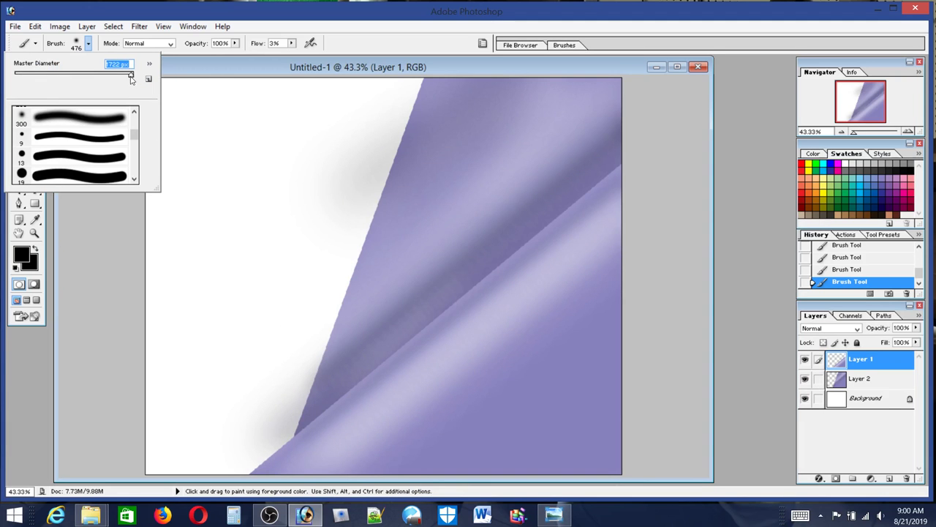
pyautogui.press('Return')
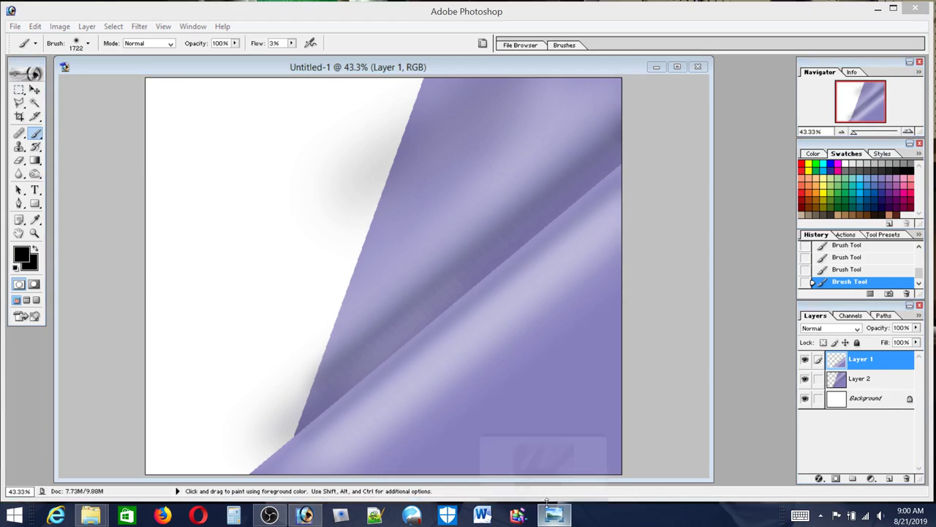
pyautogui.click(554, 515)
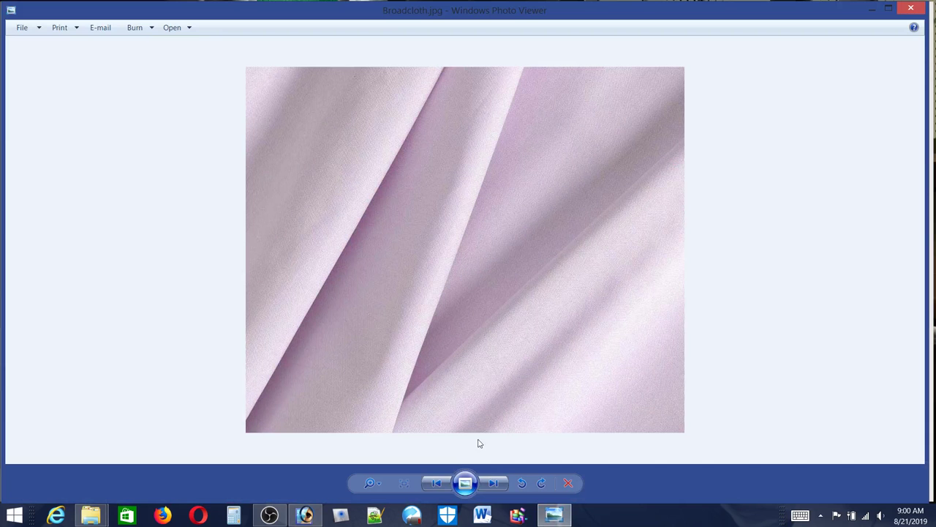
pyautogui.click(553, 515)
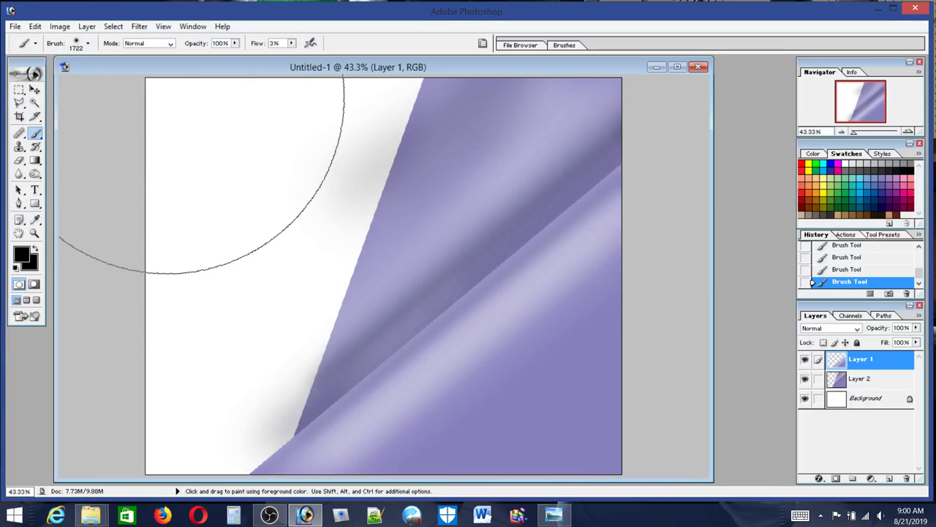
# Reduce the brush to 771 px and make white the painting colour
pyautogui.click(73, 43)
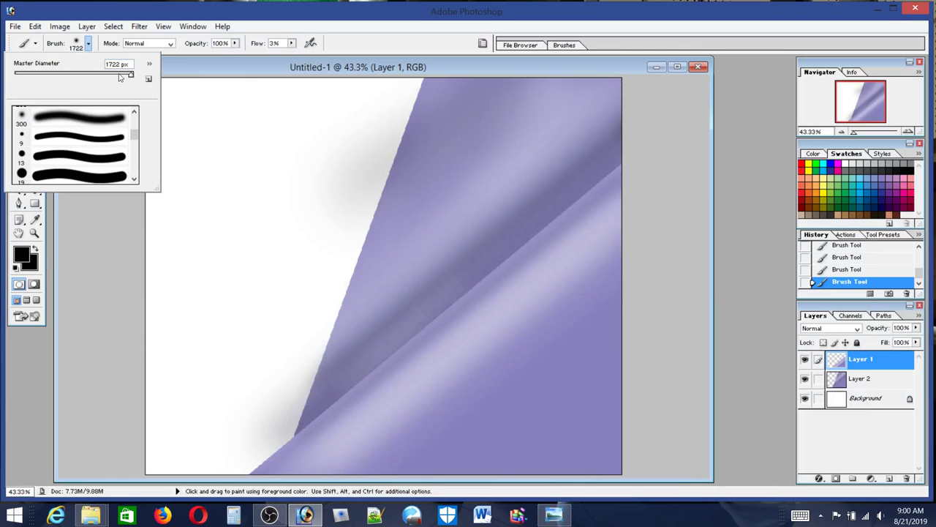
pyautogui.moveTo(121, 75); pyautogui.dragTo(119, 75)
pyautogui.press('Return')
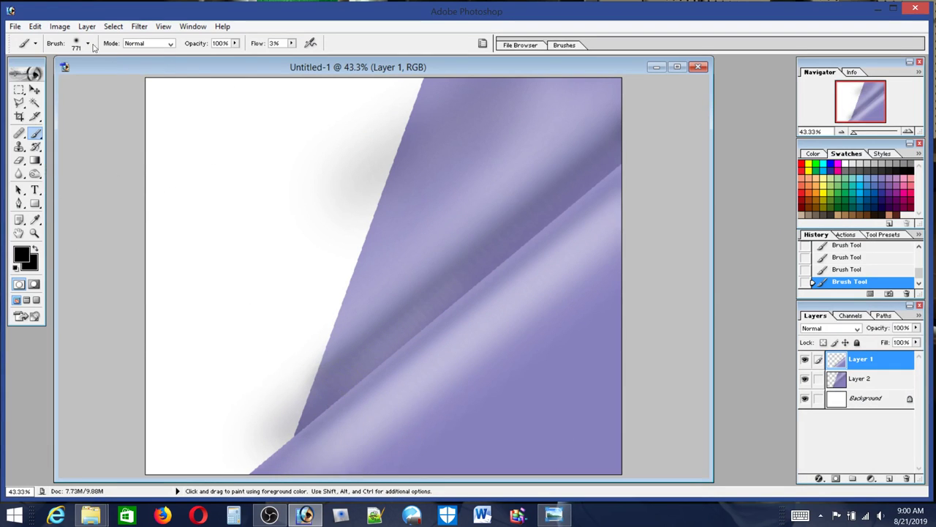
pyautogui.click(34, 26)
pyautogui.press('Escape')
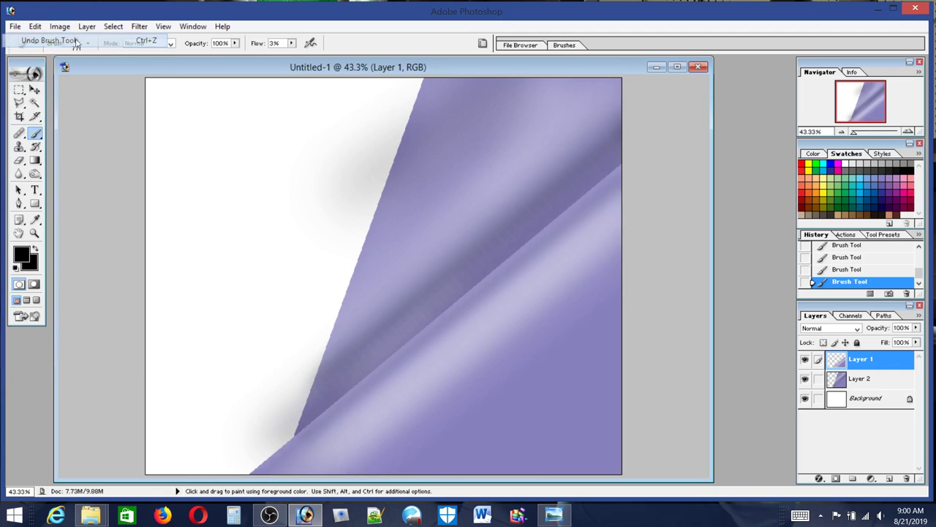
pyautogui.press('x')
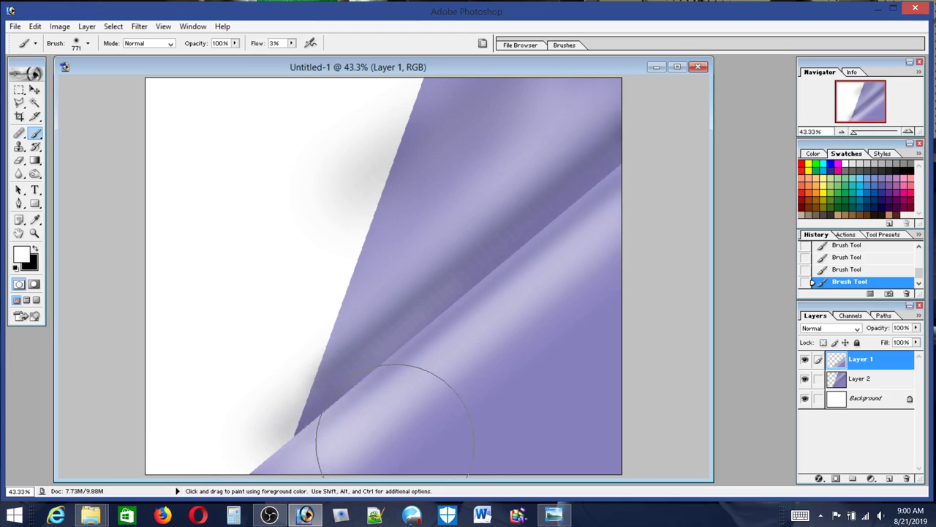
pyautogui.click(553, 515)
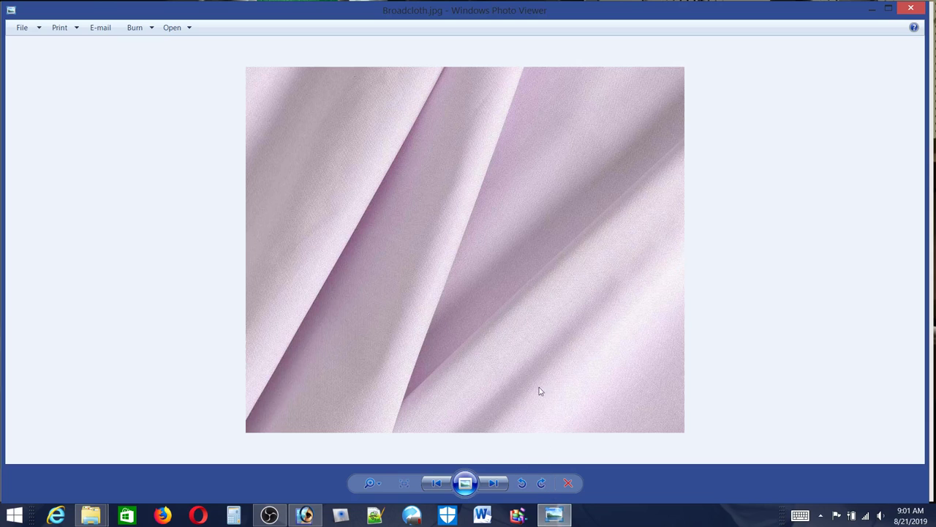
# Set the brush to 384 px and paint a soft white straight highlight near the bottom edge
pyautogui.click(554, 515)
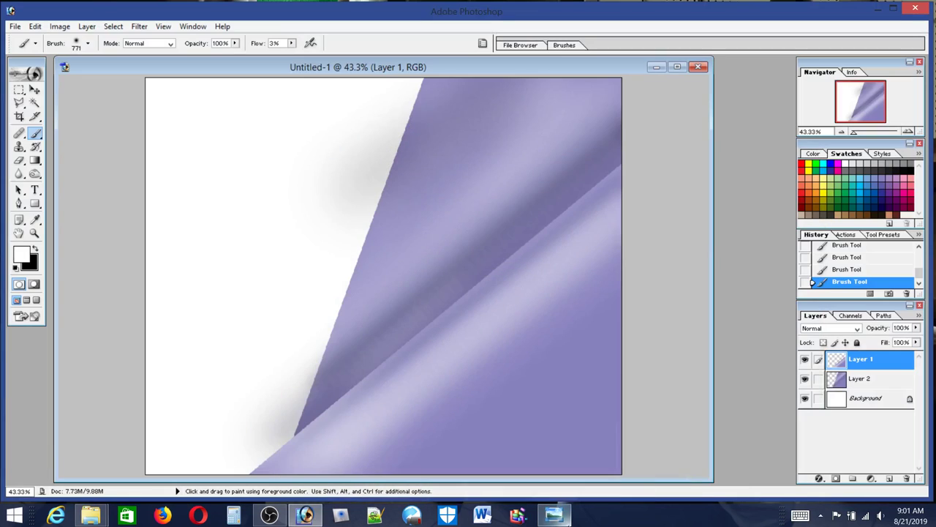
pyautogui.click(78, 45)
pyautogui.click(102, 75)
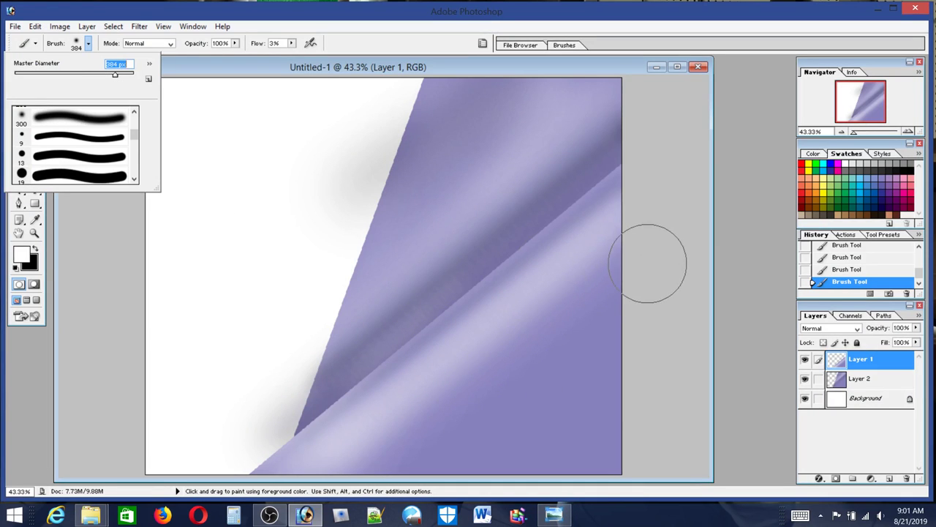
pyautogui.press('Return')
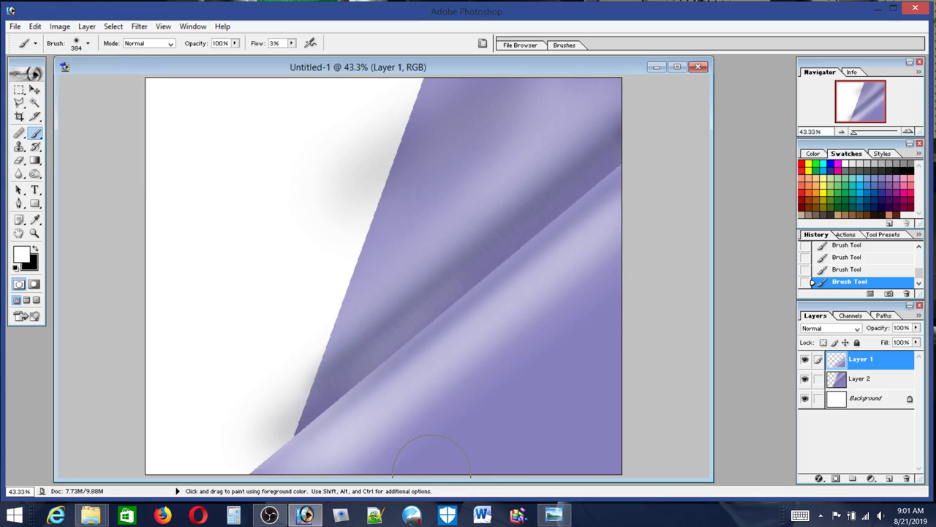
pyautogui.press('shift')
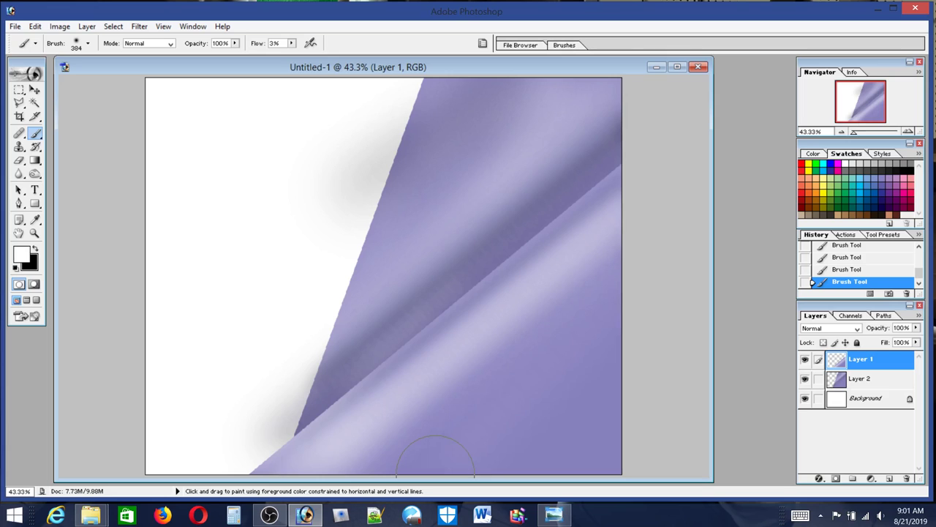
pyautogui.keyDown('shift'); pyautogui.click(435, 472); pyautogui.keyUp('shift')
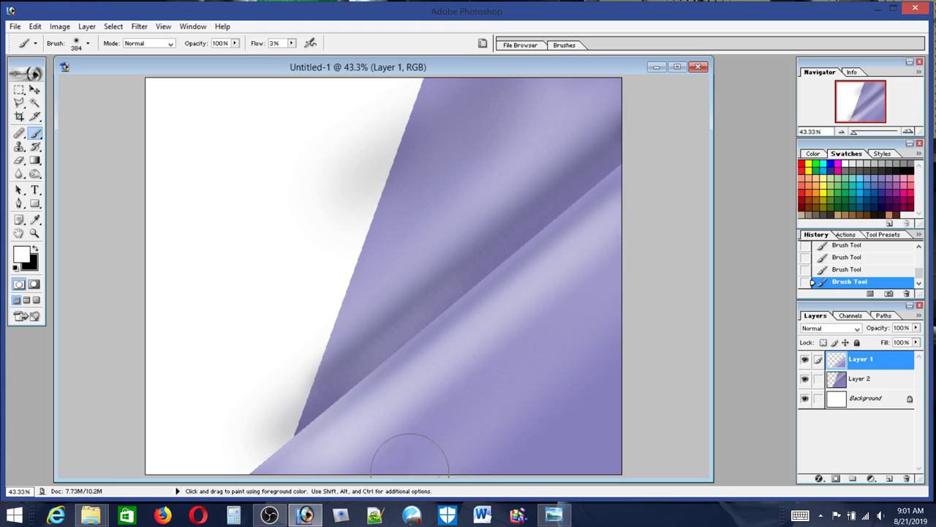
# Set Flow to 11% and drag two diagonal white highlights down the lower fold
pyautogui.click(292, 44)
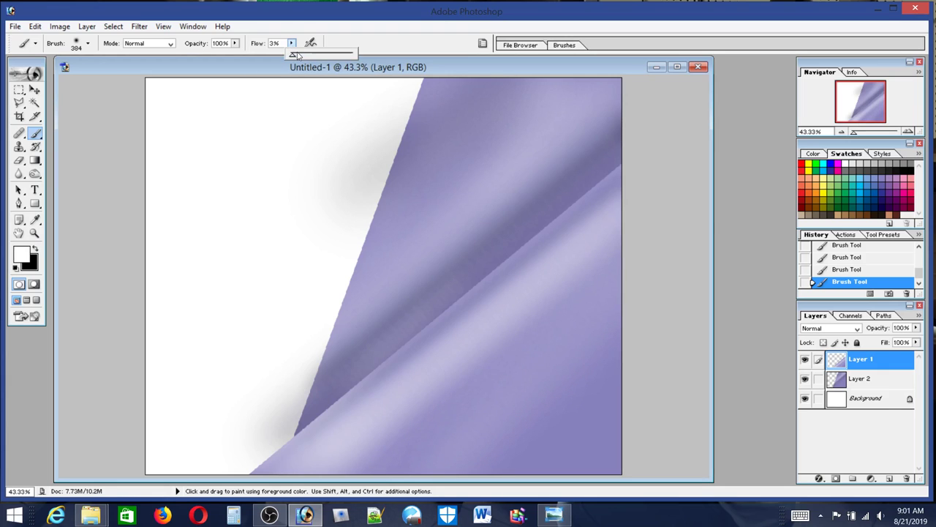
pyautogui.click(628, 289)
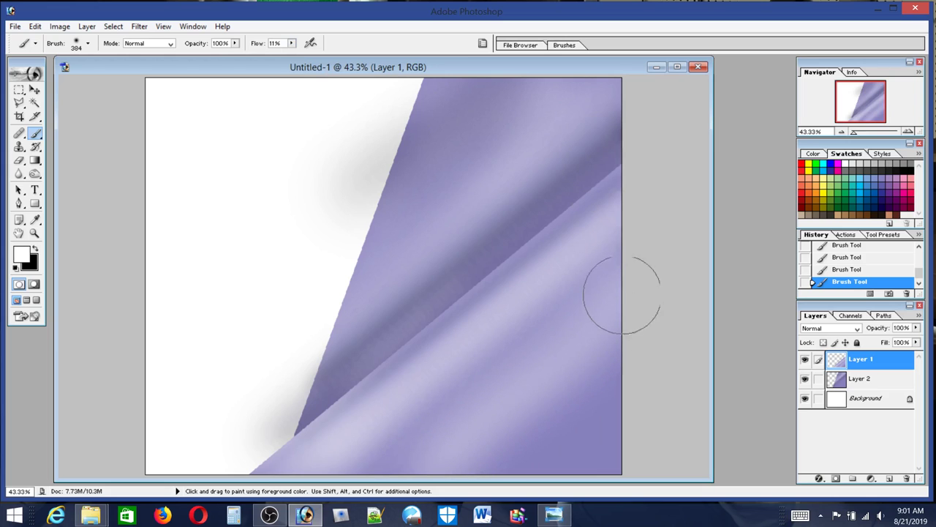
pyautogui.moveTo(564, 334); pyautogui.dragTo(417, 454)
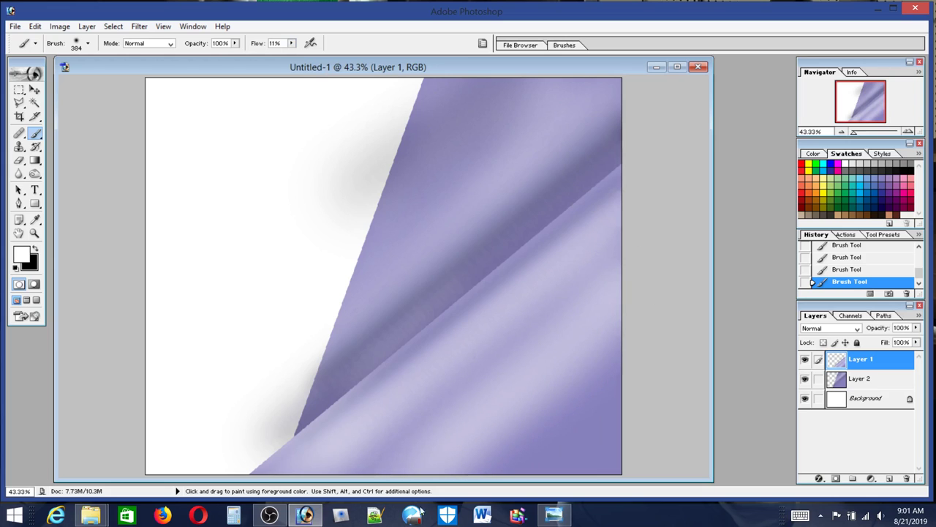
pyautogui.moveTo(635, 258); pyautogui.dragTo(432, 457)
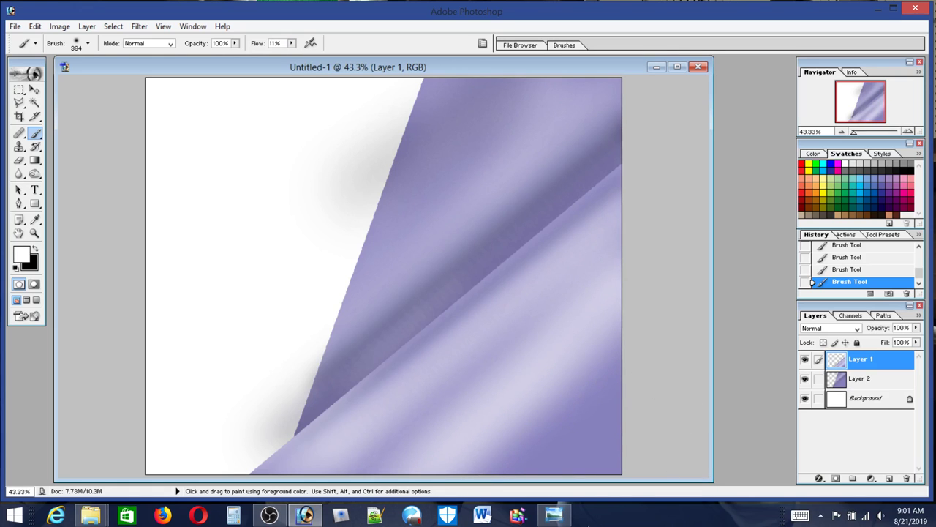
pyautogui.click(561, 516)
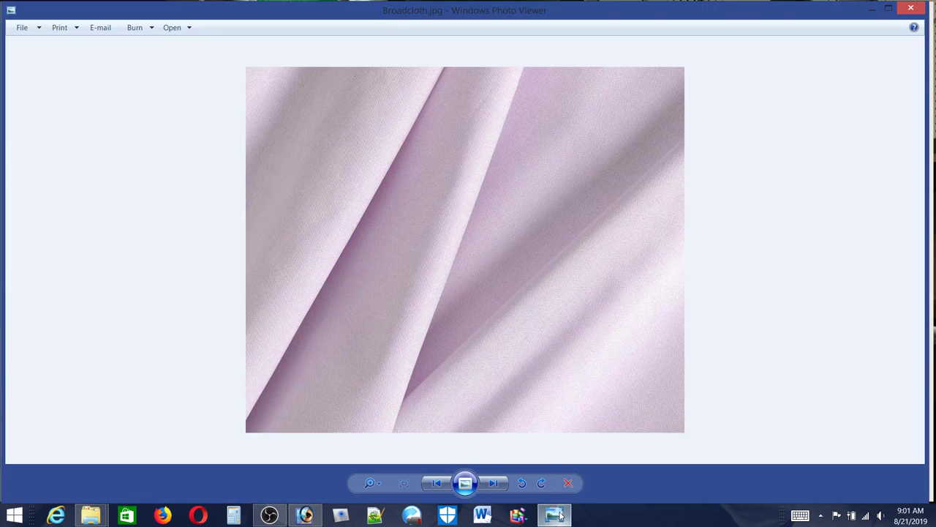
# Sample several canvas purples against the reference, ending on dark purple from the upper fold's crease
pyautogui.click(561, 515)
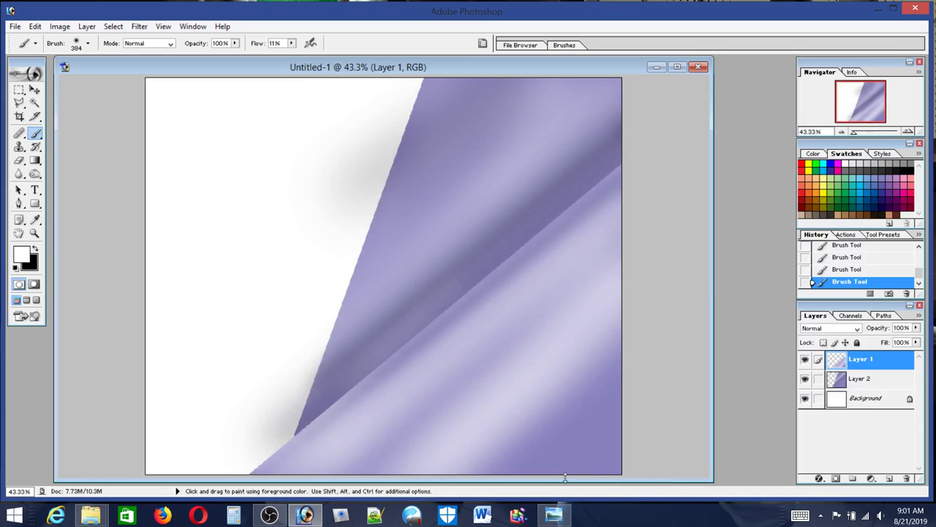
pyautogui.keyDown('alt'); pyautogui.click(602, 368); pyautogui.keyUp('alt')
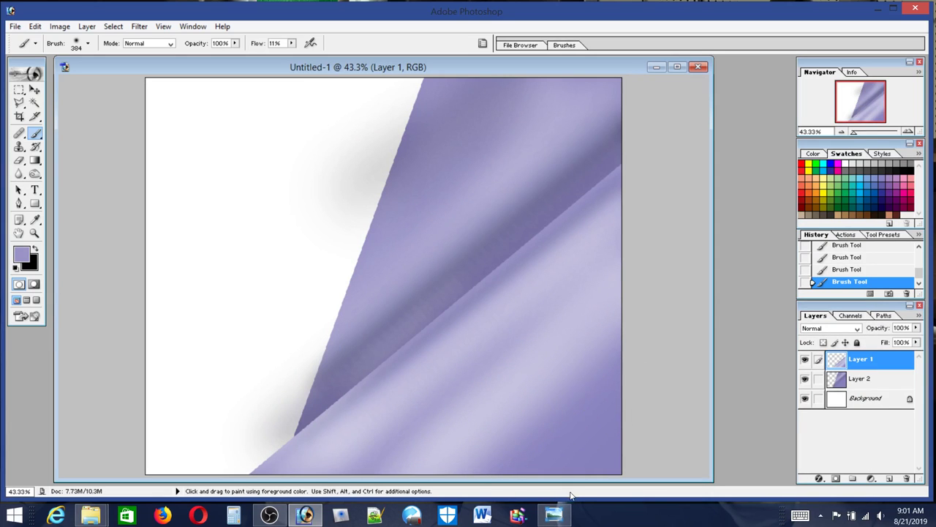
pyautogui.click(554, 515)
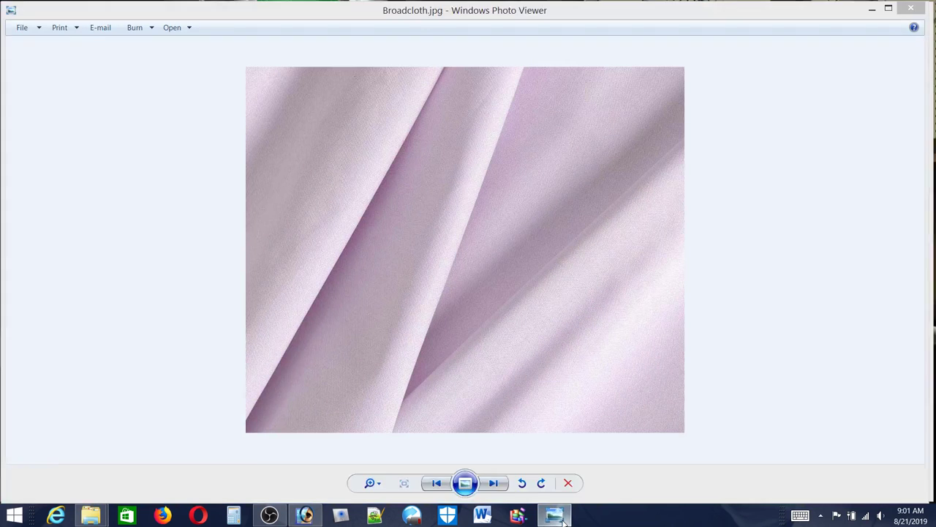
pyautogui.click(557, 513)
pyautogui.press('alt')
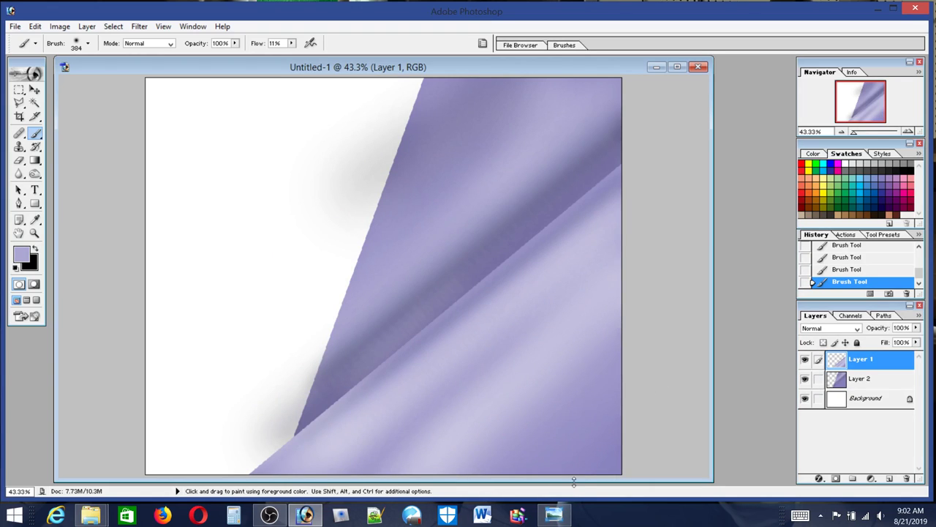
pyautogui.keyDown('alt'); pyautogui.click(505, 242); pyautogui.keyUp('alt')
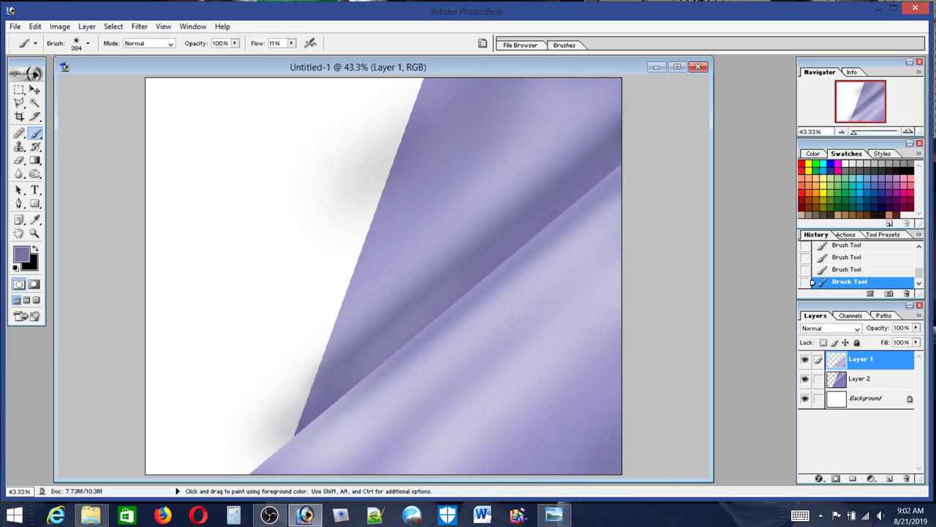
pyautogui.keyDown('alt'); pyautogui.click(585, 333); pyautogui.keyUp('alt')
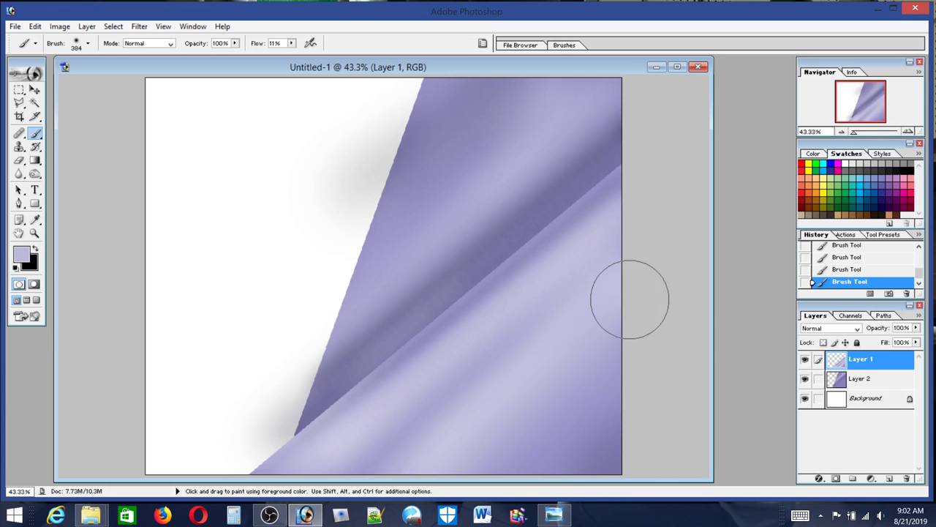
pyautogui.click(554, 516)
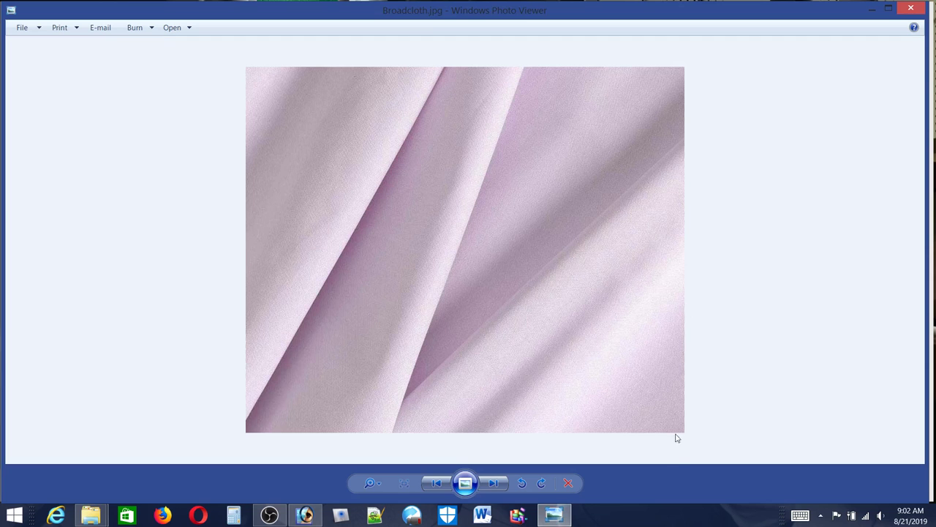
pyautogui.click(554, 516)
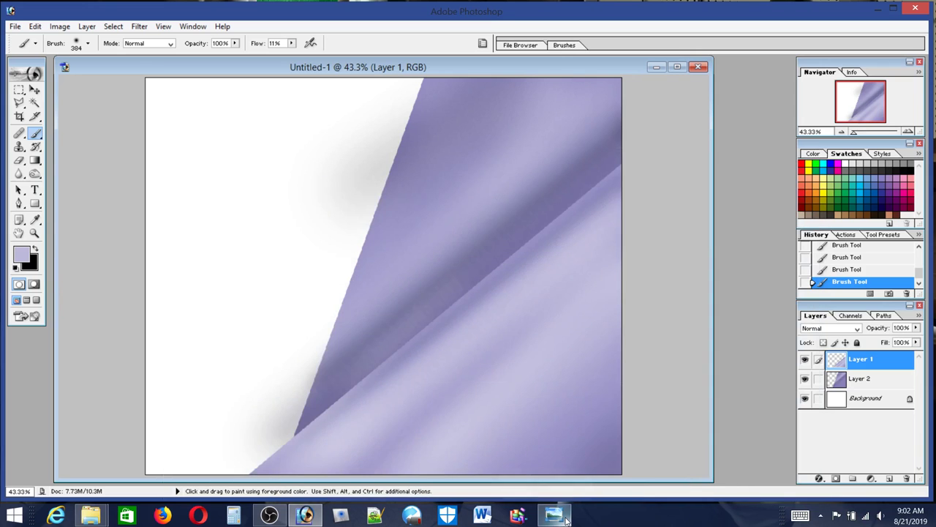
pyautogui.keyDown('alt'); pyautogui.click(580, 167); pyautogui.keyUp('alt')
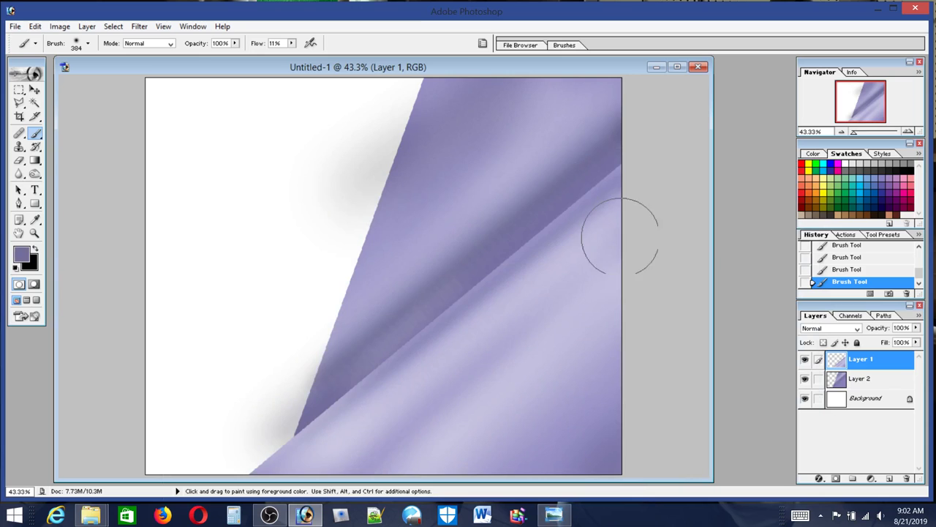
# Shrink the brush to about 180 px and sample a light lavender from the canvas
pyautogui.click(74, 45)
pyautogui.click(97, 74)
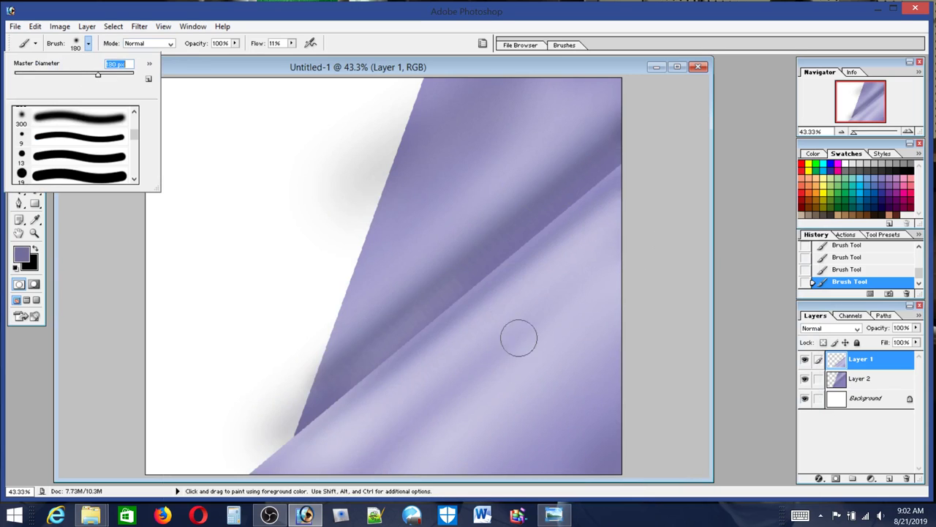
pyautogui.press('Return')
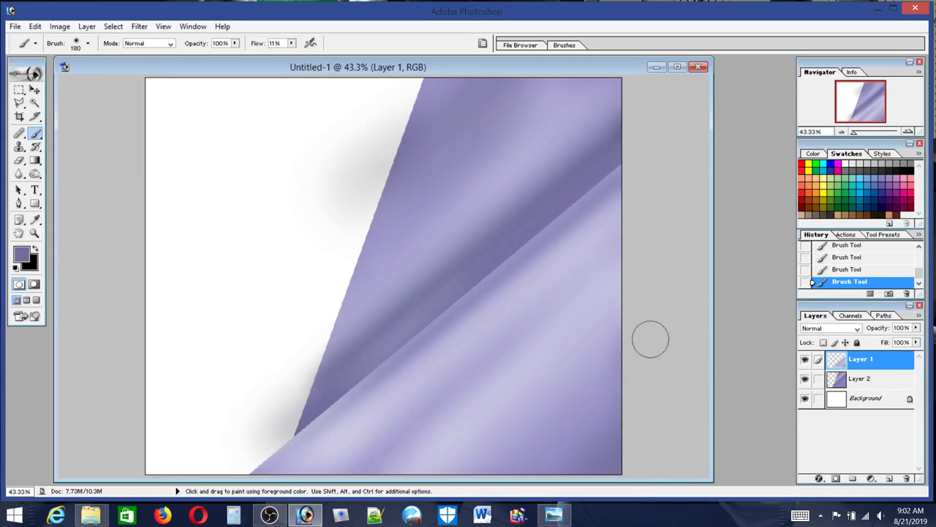
pyautogui.keyDown('alt'); pyautogui.click(612, 341); pyautogui.keyUp('alt')
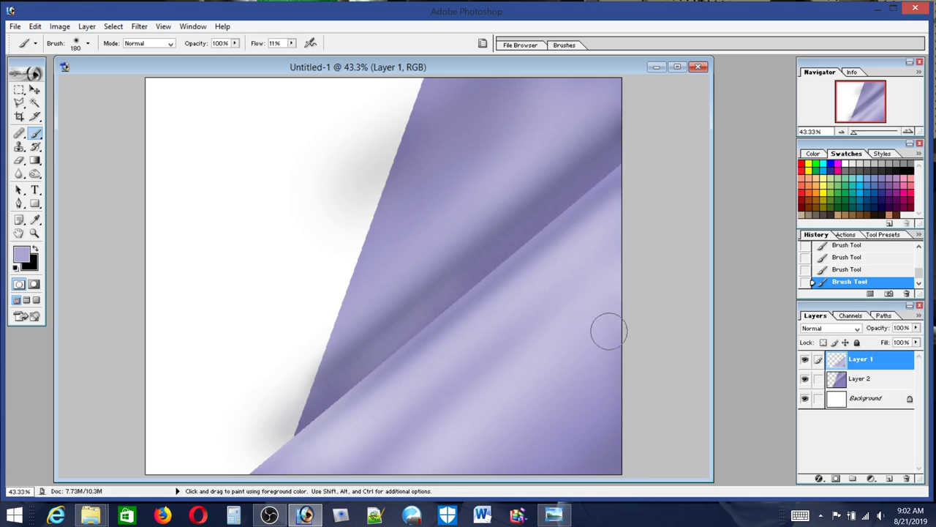
# Compare against the Broadcloth reference and sample a lighter lavender from the canvas
pyautogui.click(554, 514)
pyautogui.click(564, 519)
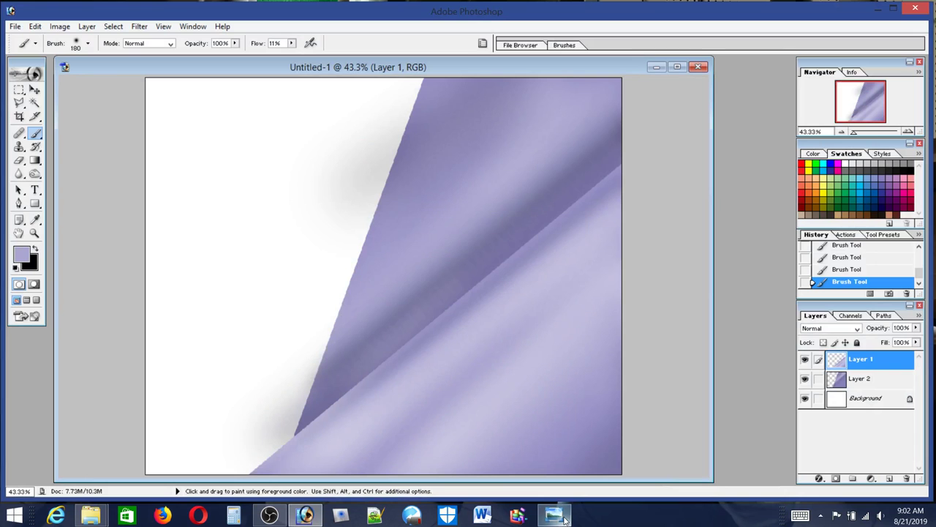
pyautogui.click(564, 520)
pyautogui.click(564, 519)
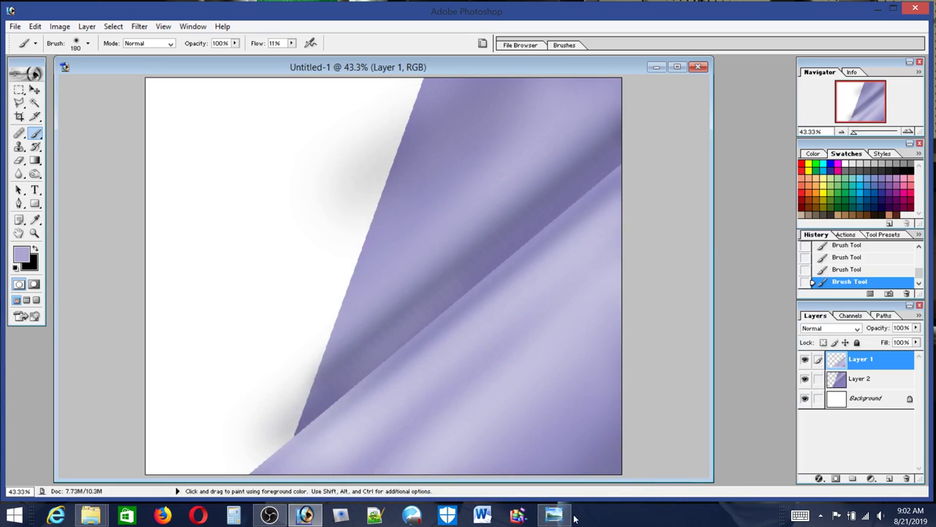
pyautogui.click(564, 518)
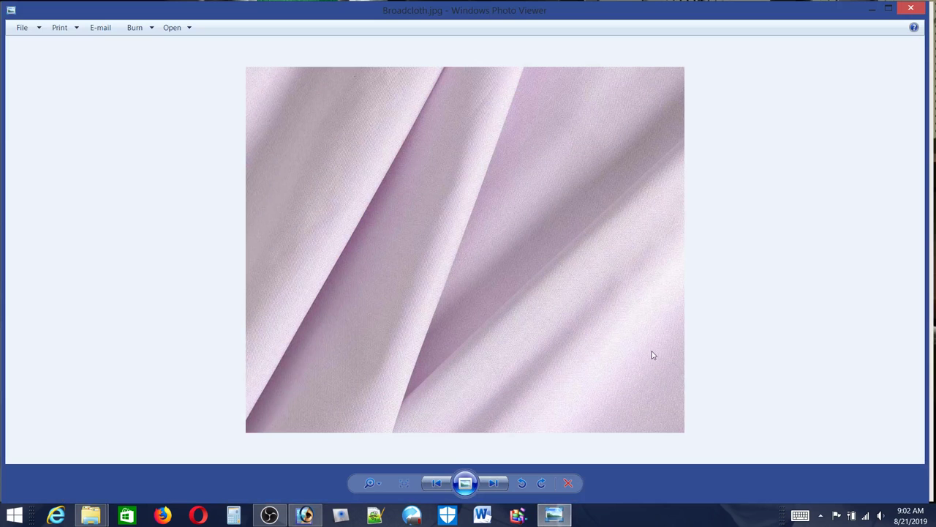
pyautogui.click(558, 516)
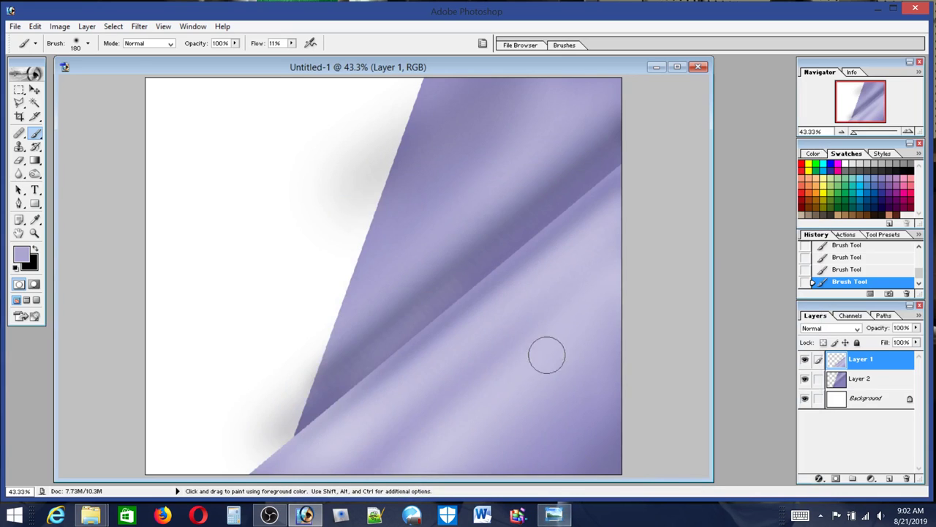
pyautogui.keyDown('alt'); pyautogui.click(496, 404); pyautogui.keyUp('alt')
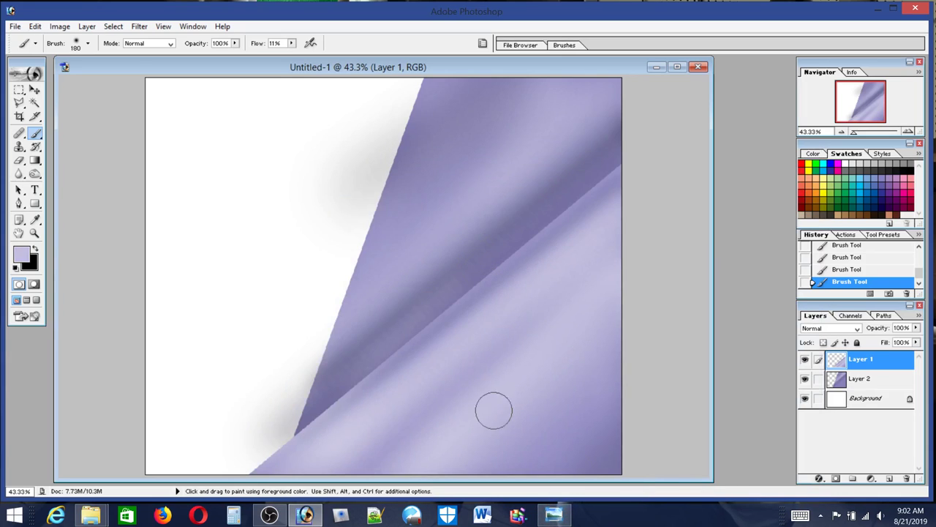
# Enlarge the brush to 322 px and pick white from the swatches
pyautogui.click(77, 45)
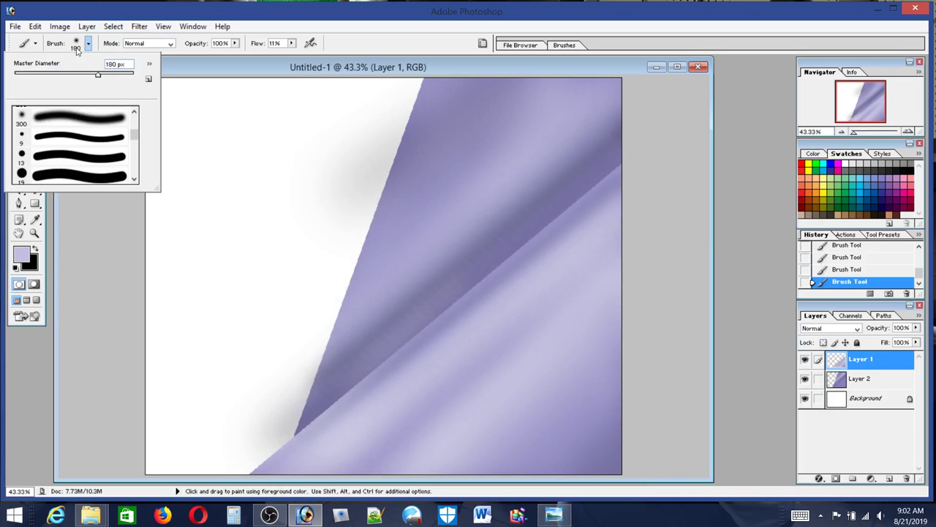
pyautogui.click(111, 75)
pyautogui.click(508, 446)
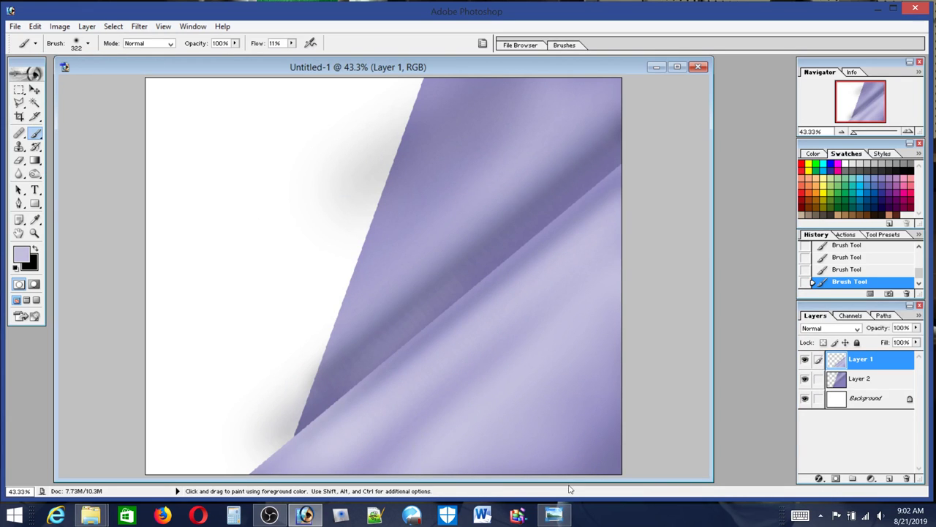
pyautogui.click(557, 517)
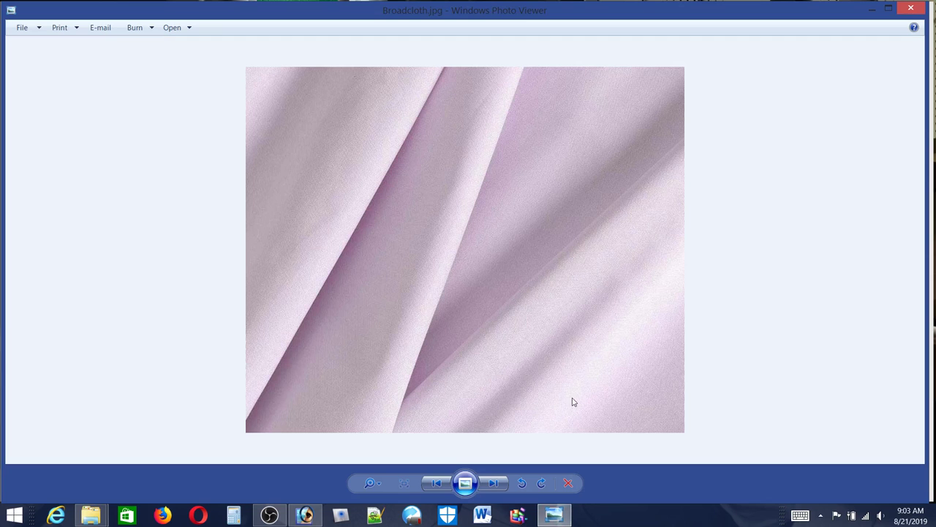
pyautogui.click(558, 515)
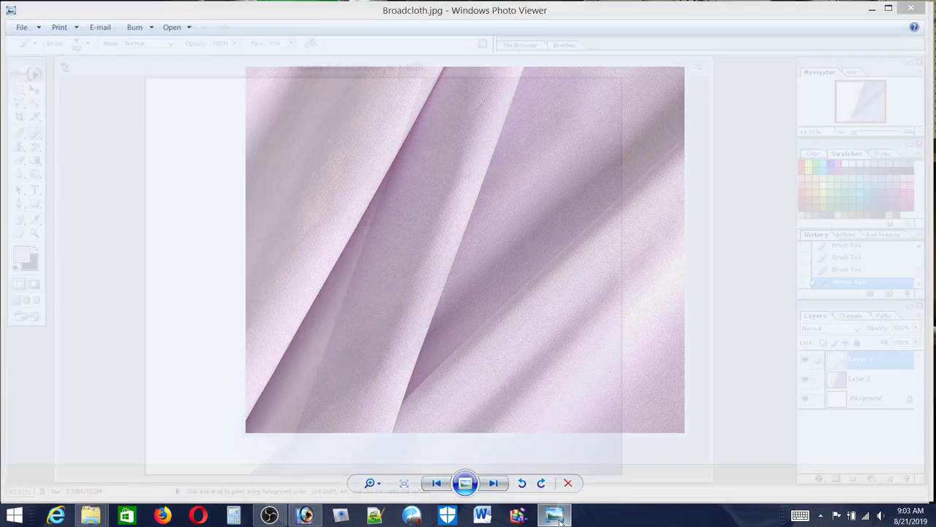
pyautogui.click(846, 161)
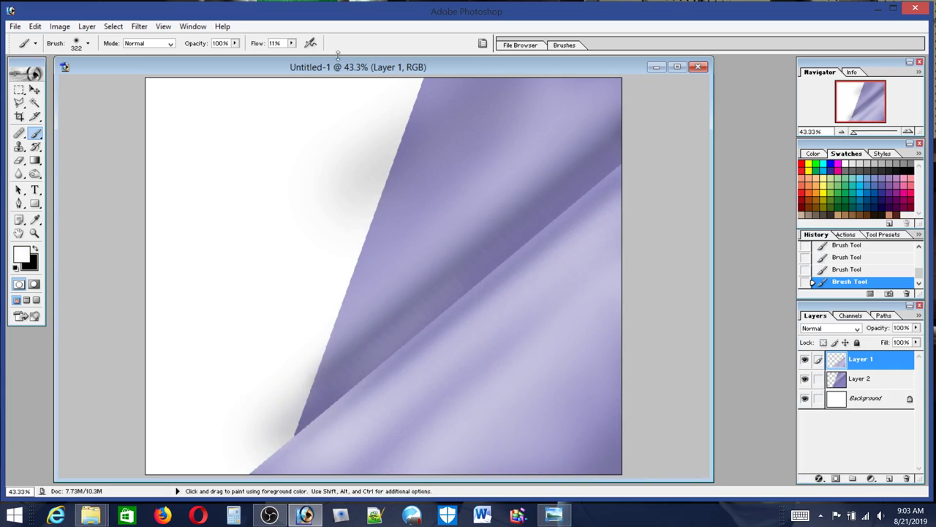
# Keep Flow at 6% and brush soft white highlights onto the lower lavender fold
pyautogui.click(291, 43)
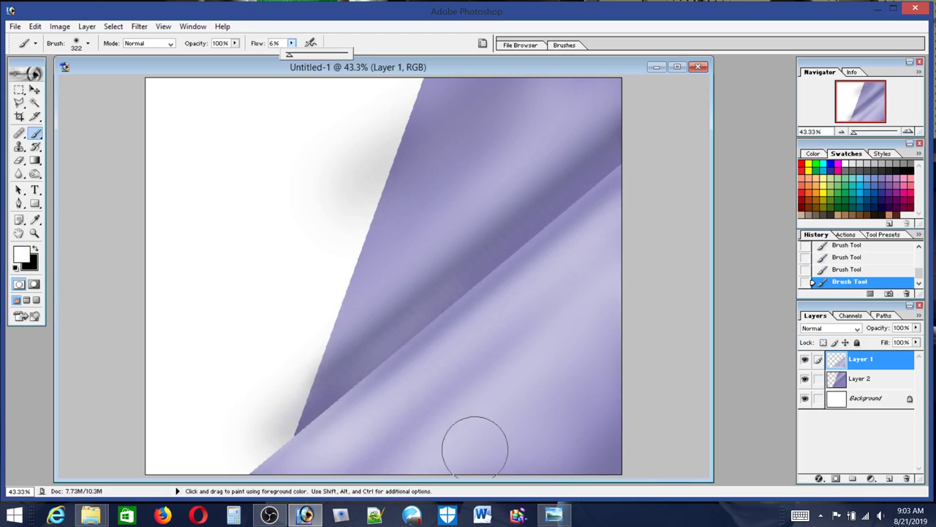
pyautogui.click(488, 419)
pyautogui.moveTo(488, 420)
pyautogui.mouseDown()
pyautogui.moveTo(456, 444)
pyautogui.moveTo(525, 369)
pyautogui.moveTo(480, 387)
pyautogui.moveTo(411, 472)
pyautogui.moveTo(482, 425)
pyautogui.moveTo(508, 375)
pyautogui.moveTo(533, 371)
pyautogui.moveTo(584, 326)
pyautogui.moveTo(501, 384)
pyautogui.moveTo(529, 369)
pyautogui.mouseUp()
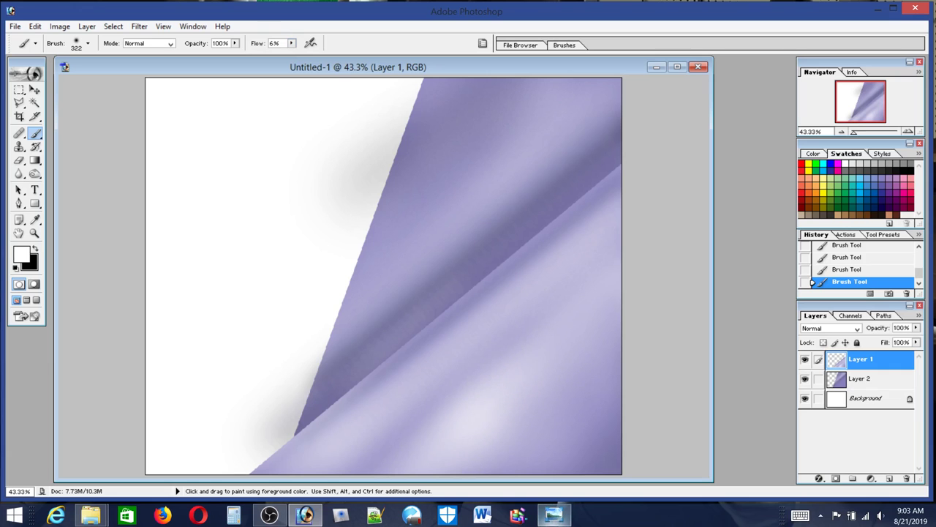
pyautogui.click(556, 516)
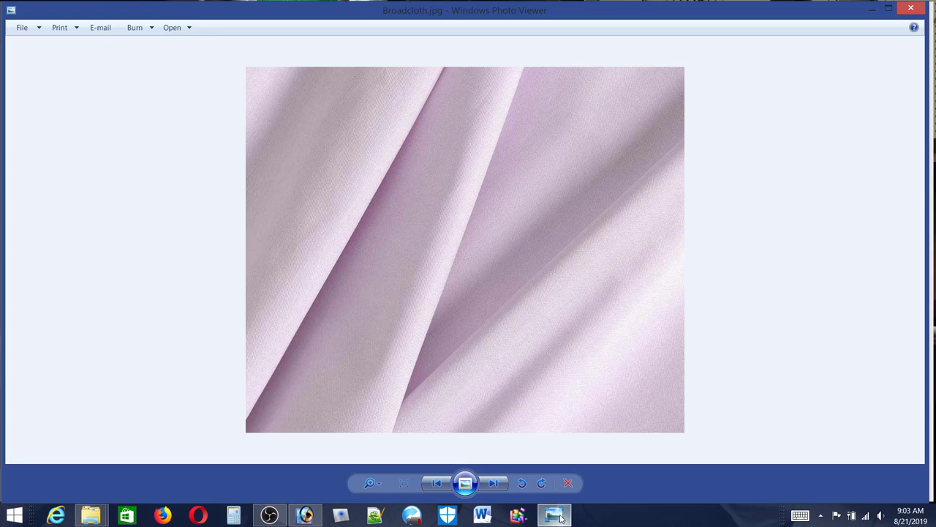
pyautogui.click(555, 516)
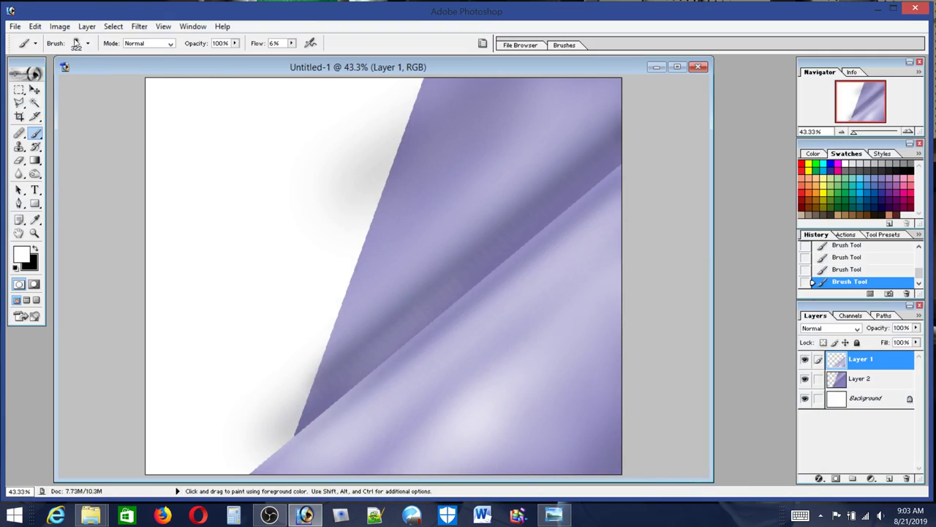
# Shrink the brush to about 186 px and sample a purple tone, checking the reference
pyautogui.click(76, 41)
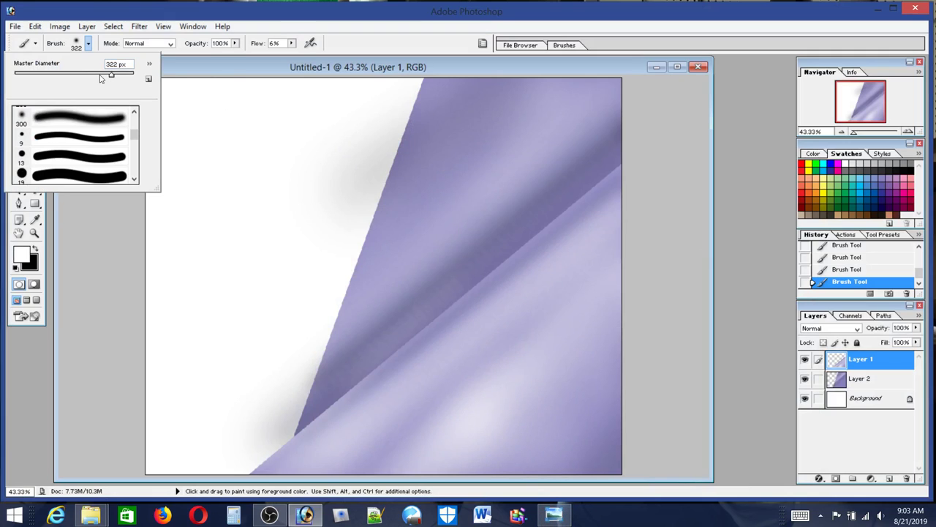
pyautogui.click(100, 75)
pyautogui.keyDown('alt'); pyautogui.click(409, 293); pyautogui.keyUp('alt')
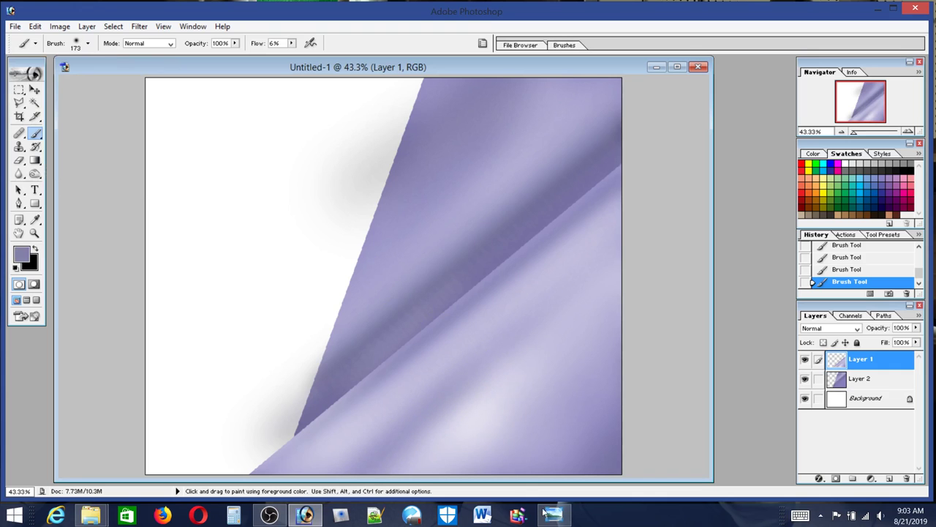
pyautogui.click(554, 516)
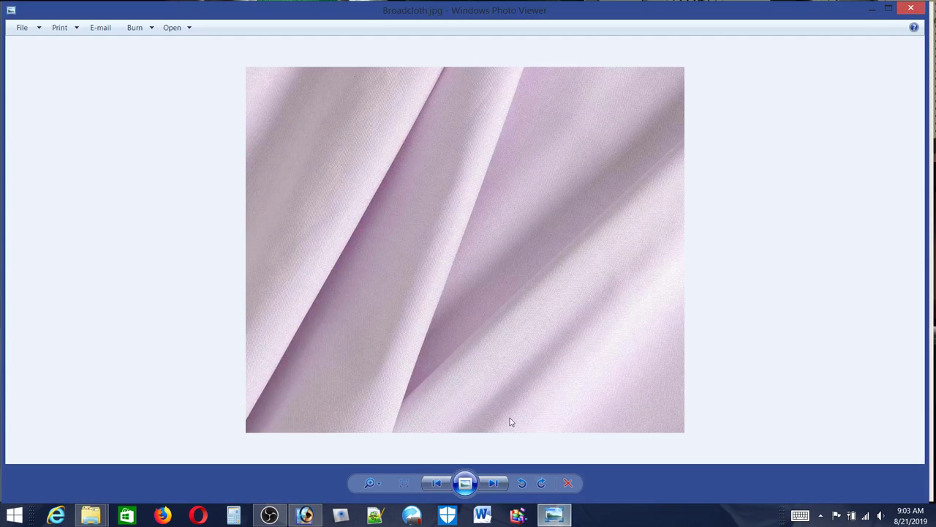
pyautogui.click(555, 516)
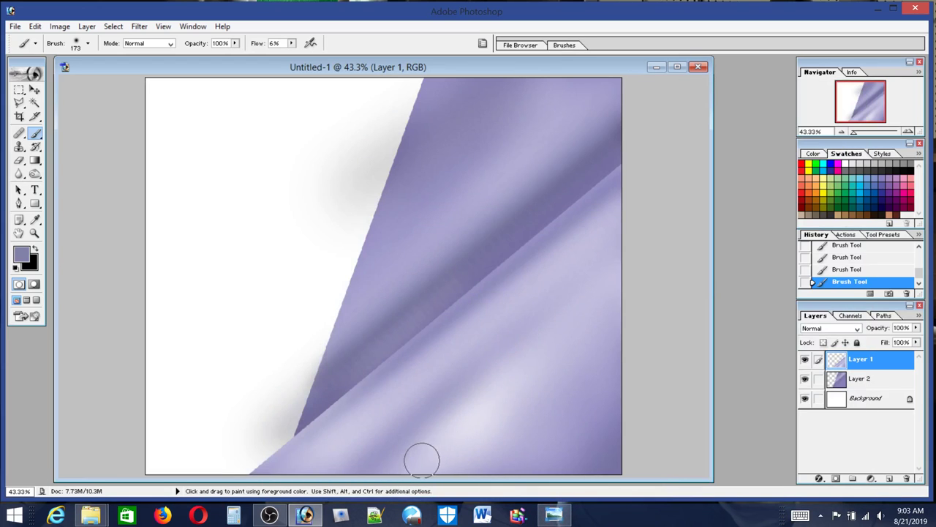
pyautogui.click(554, 517)
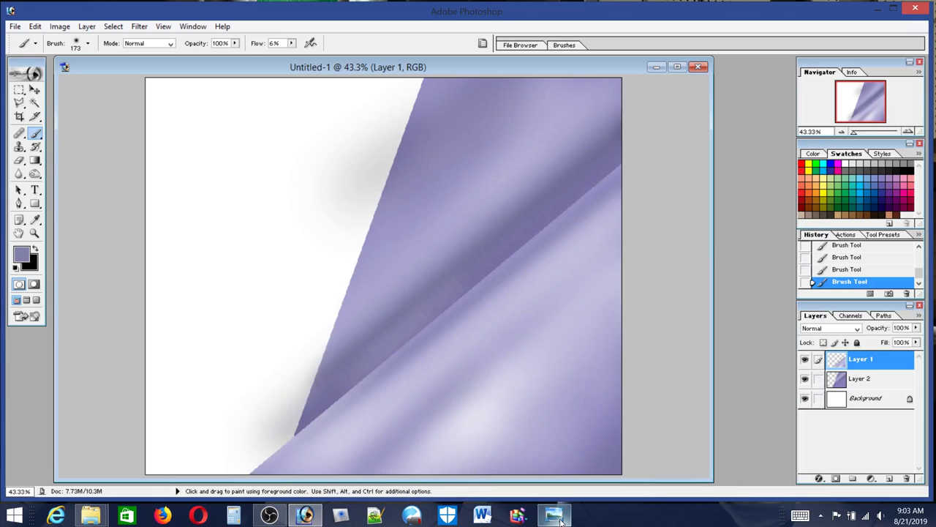
pyautogui.click(554, 516)
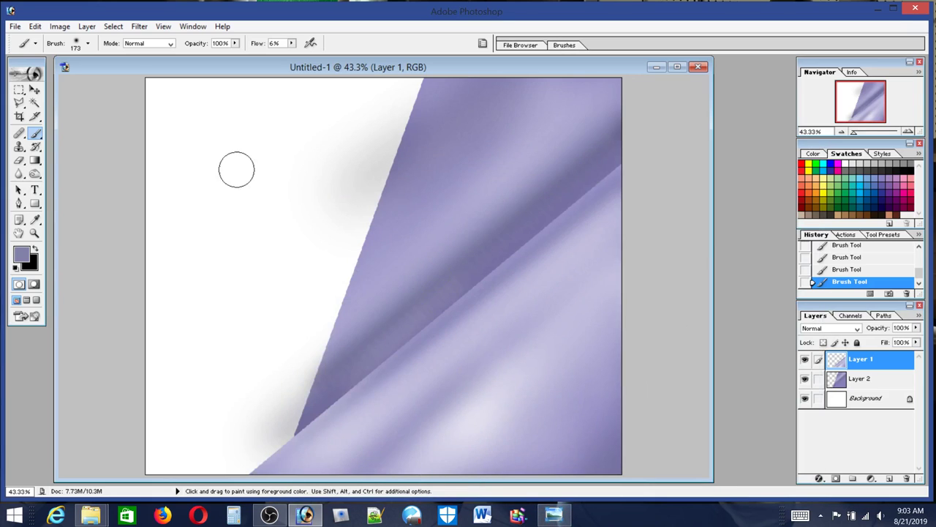
# Reduce the brush to 106 px and Alt-click a lighter purple from the lower fold
pyautogui.click(81, 44)
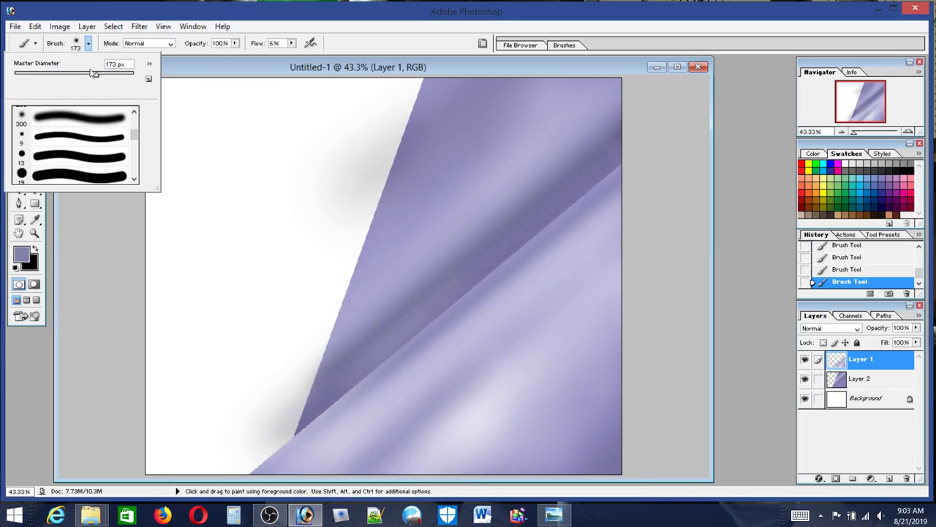
pyautogui.moveTo(90, 76); pyautogui.dragTo(88, 75)
pyautogui.press('alt')
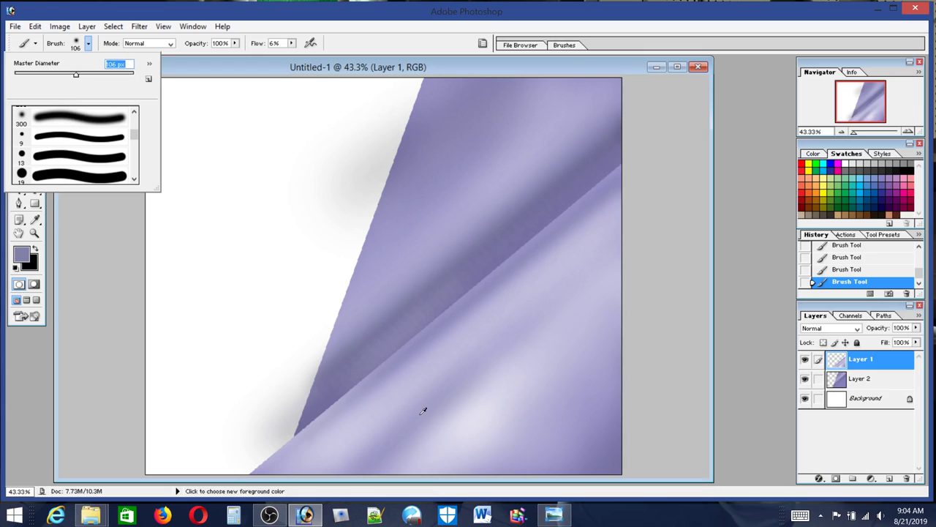
pyautogui.keyDown('alt'); pyautogui.click(428, 407); pyautogui.keyUp('alt')
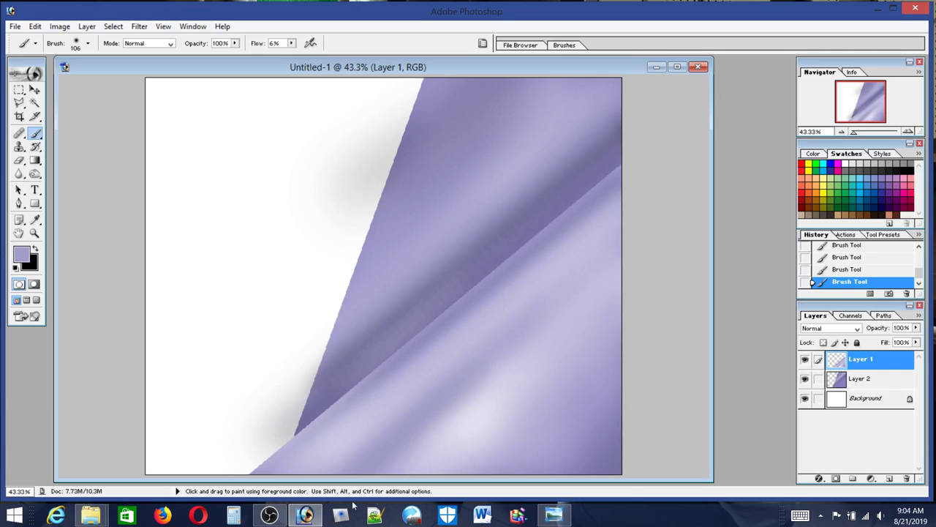
# Sample a lighter lavender from the fabric and compare it with the Broadcloth.jpg reference
pyautogui.press('alt')
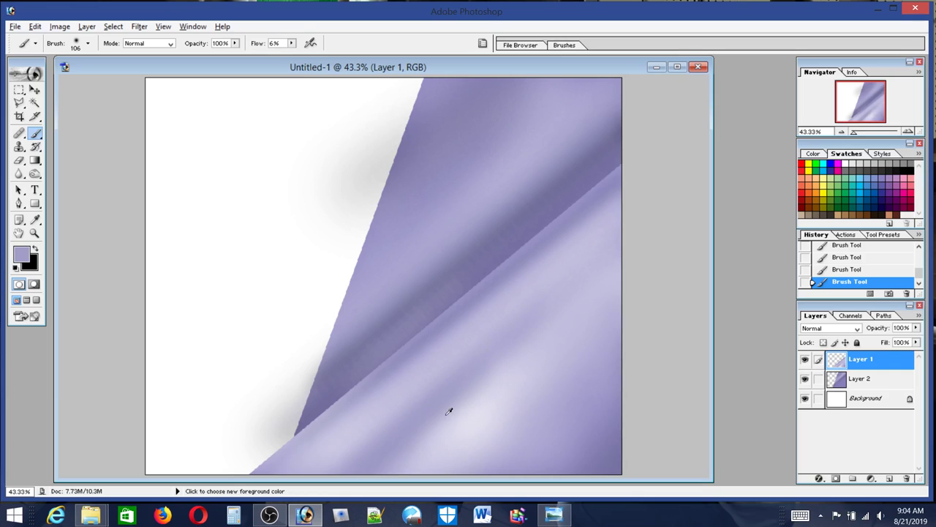
pyautogui.keyDown('alt'); pyautogui.click(449, 411); pyautogui.keyUp('alt')
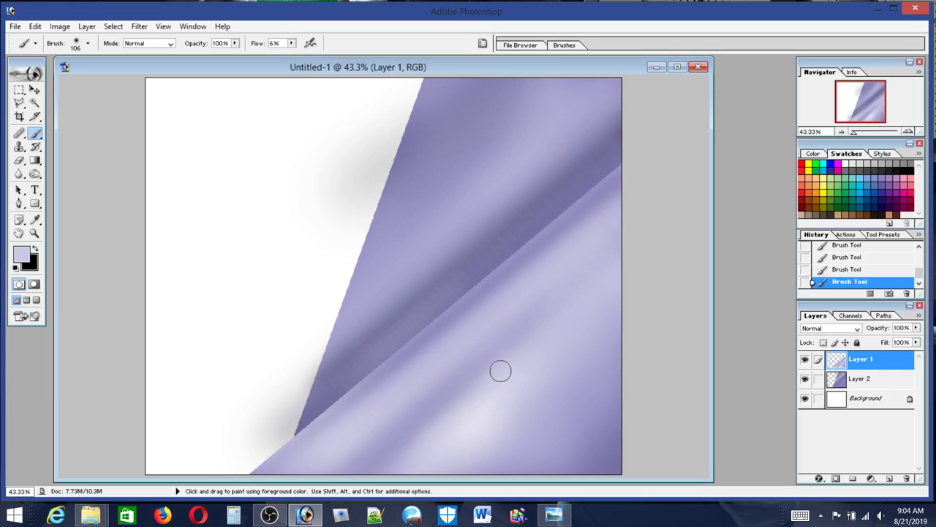
pyautogui.press('alt')
pyautogui.click(554, 515)
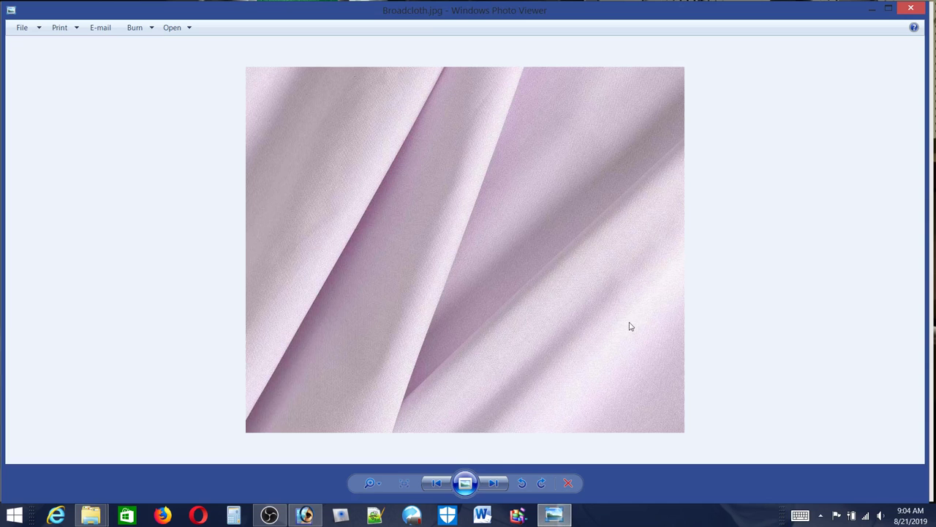
pyautogui.click(554, 515)
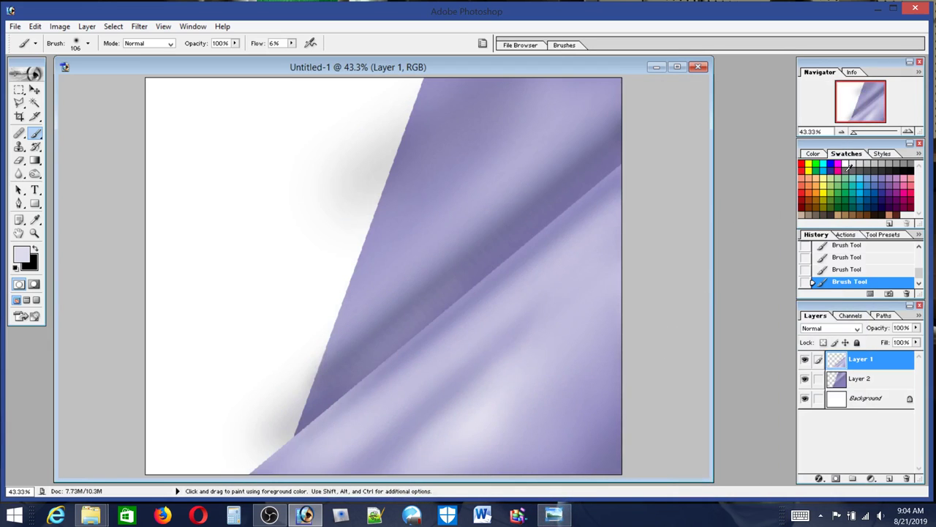
# Switch the painting colour to white, set the brush to 363 px, and recheck the reference
pyautogui.click(845, 163)
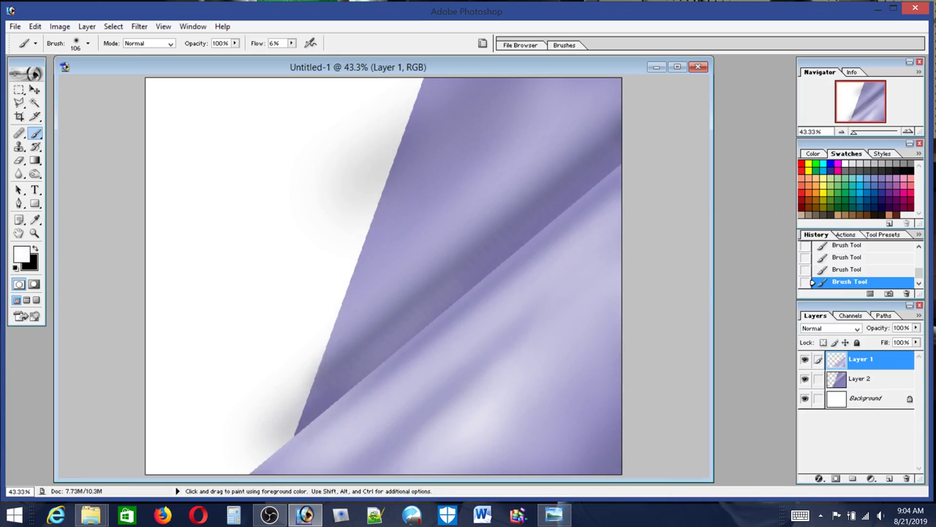
pyautogui.click(78, 45)
pyautogui.click(103, 73)
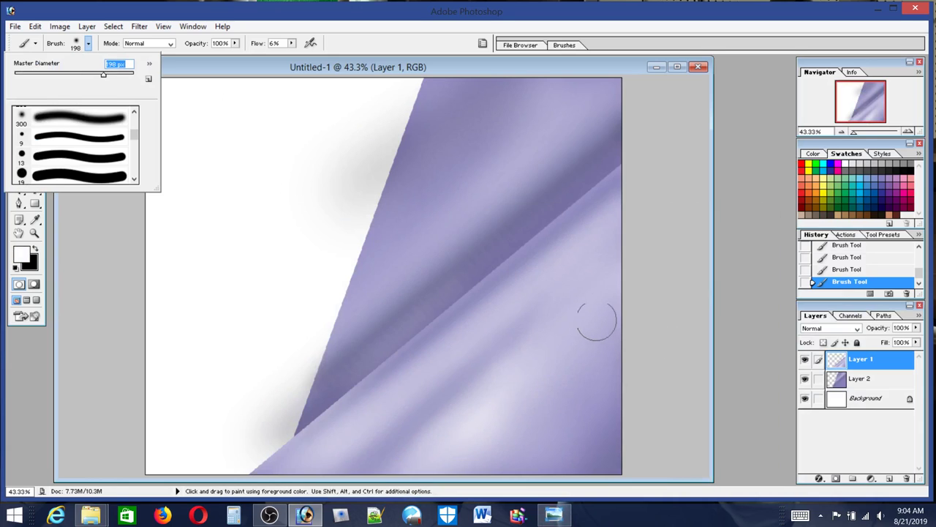
pyautogui.press('Return')
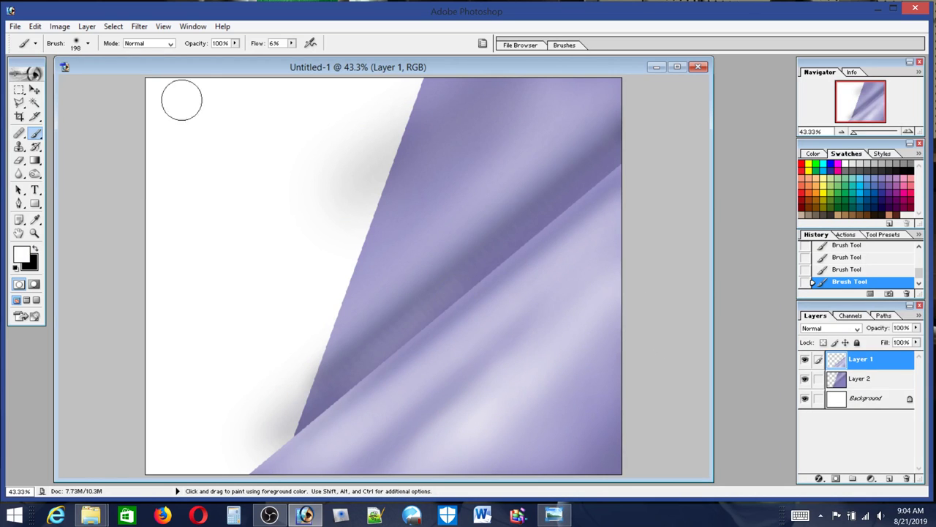
pyautogui.click(79, 51)
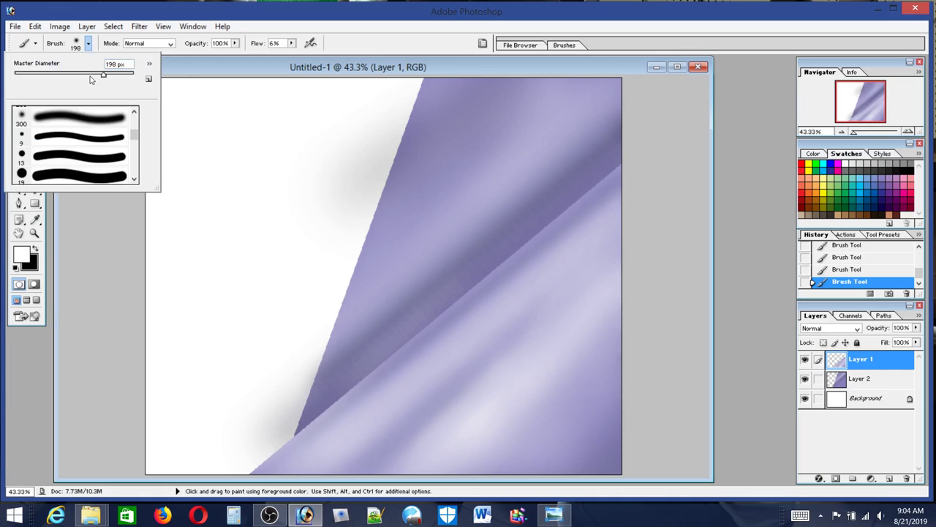
pyautogui.moveTo(90, 76); pyautogui.dragTo(67, 75)
pyautogui.click(616, 291)
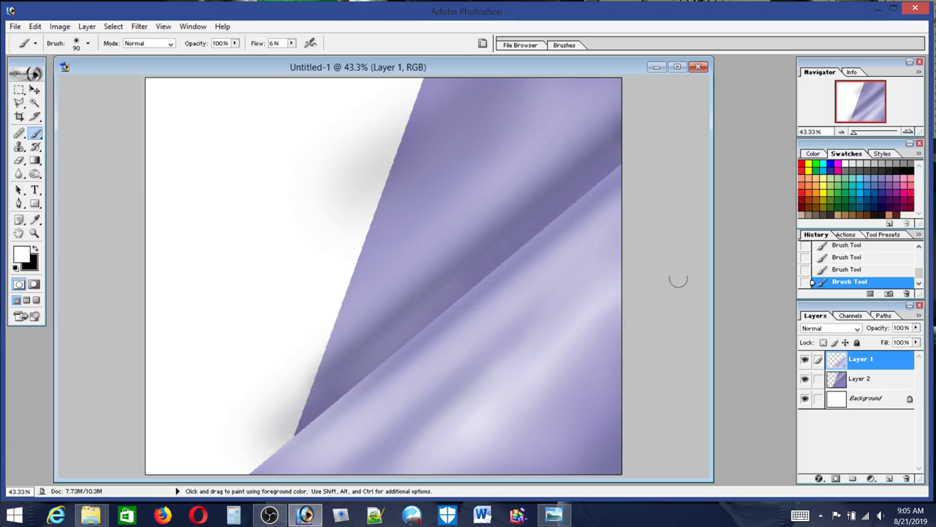
pyautogui.click(77, 45)
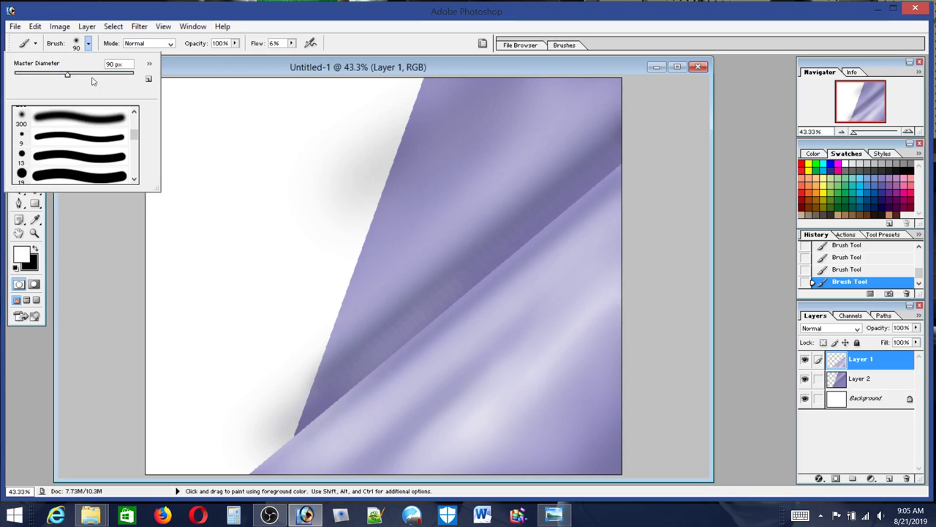
pyautogui.click(85, 74)
pyautogui.press('Return')
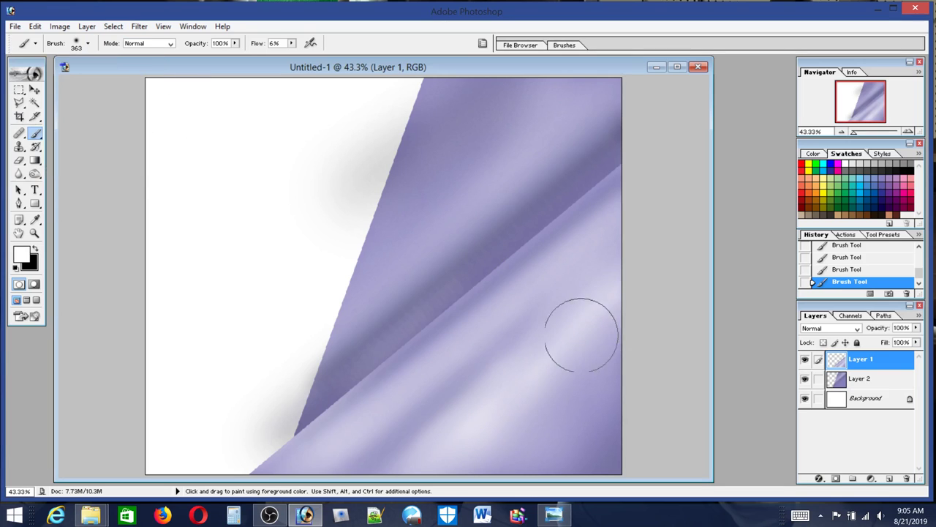
pyautogui.click(554, 516)
pyautogui.click(554, 516)
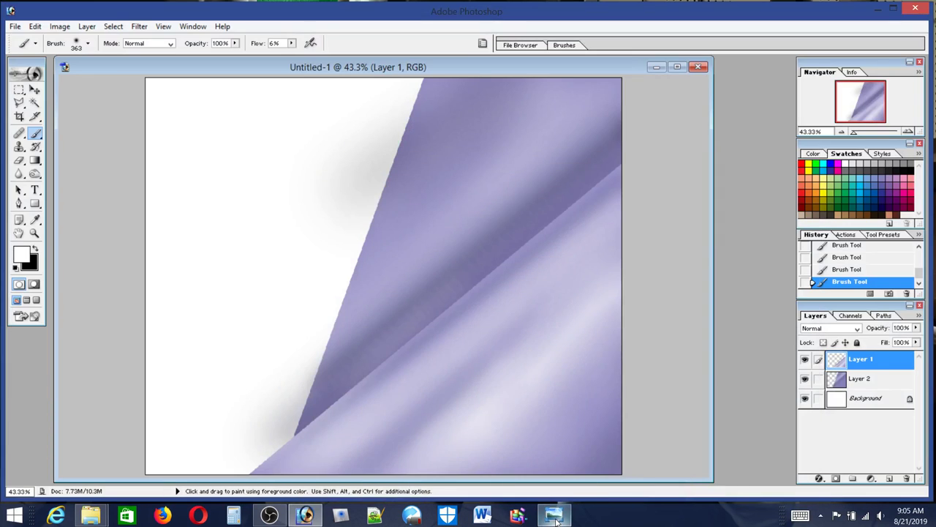
# Flip between the Broadcloth reference photo and the painting to compare the folds
pyautogui.click(554, 516)
pyautogui.click(554, 516)
pyautogui.click(555, 516)
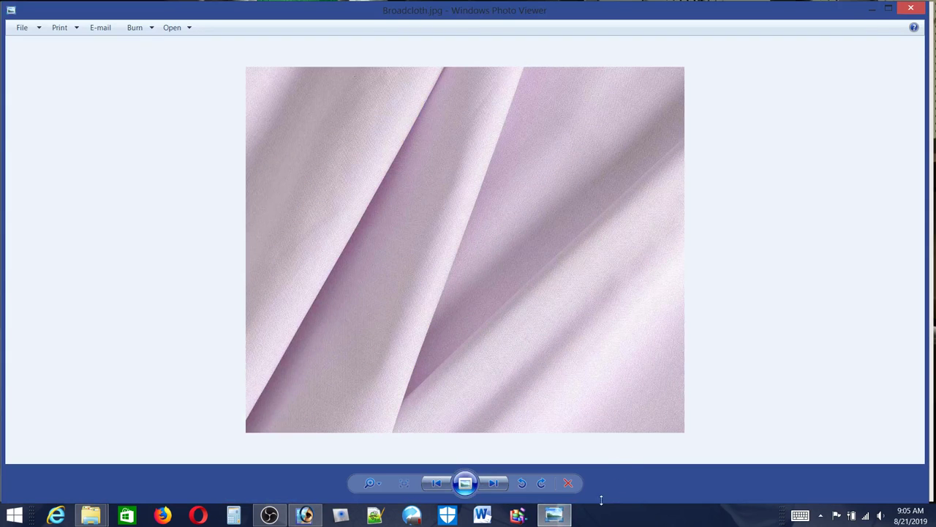
pyautogui.click(555, 516)
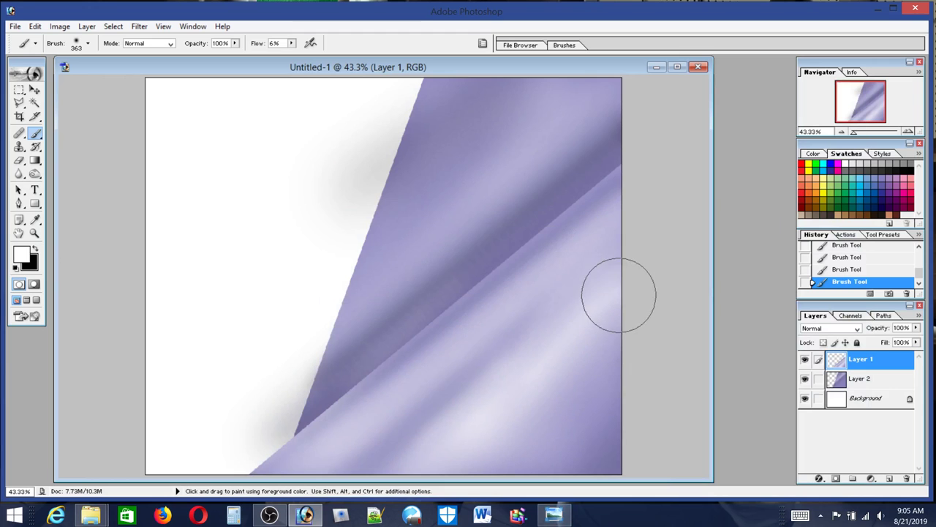
pyautogui.click(554, 515)
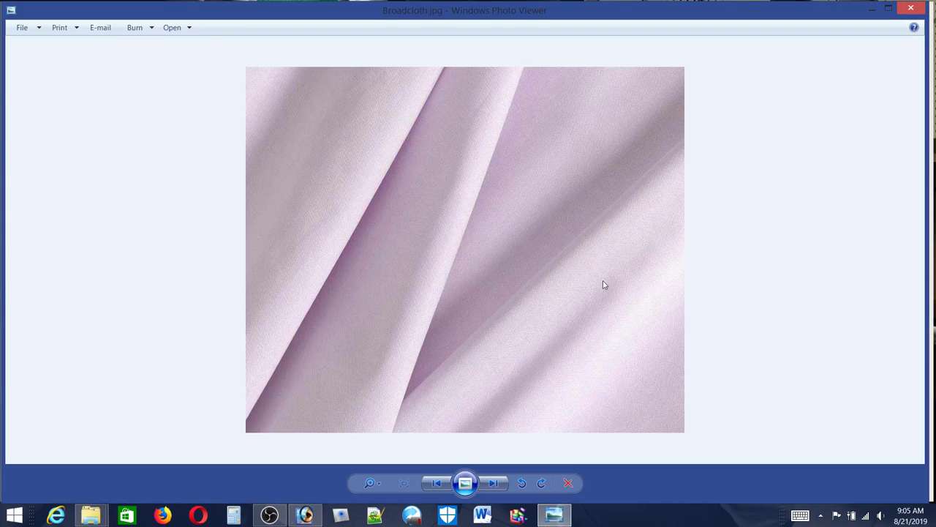
pyautogui.click(555, 516)
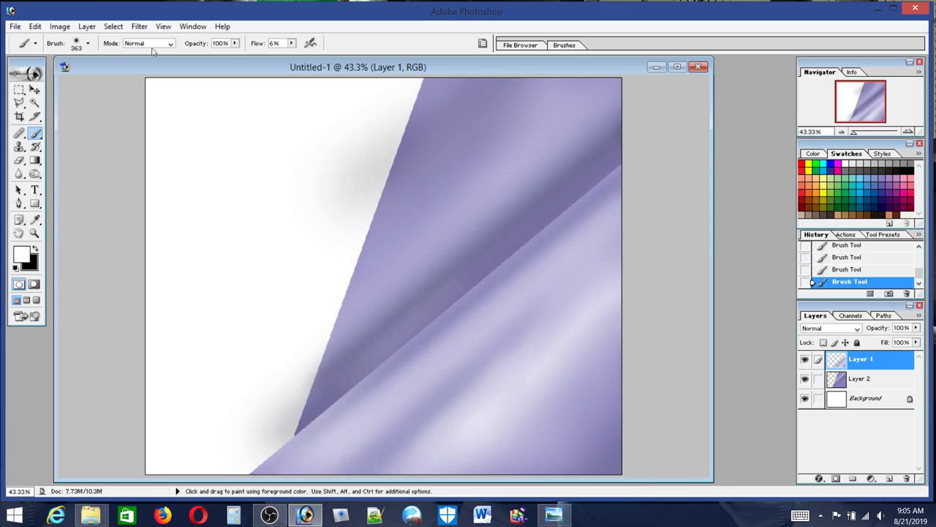
# Shrink the brush to 81 px and sample lavender from the canvas
pyautogui.click(88, 43)
pyautogui.click(78, 74)
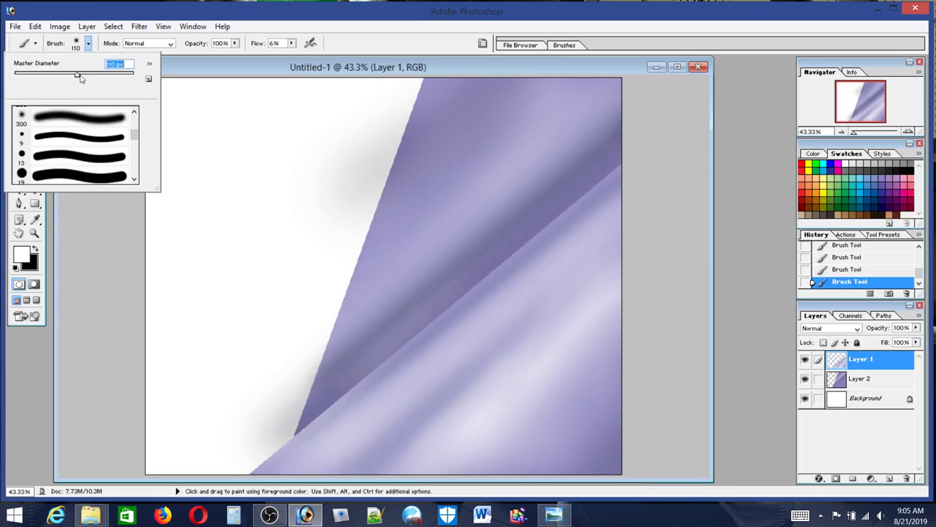
pyautogui.click(61, 74)
pyautogui.keyDown('alt'); pyautogui.click(457, 384); pyautogui.keyUp('alt')
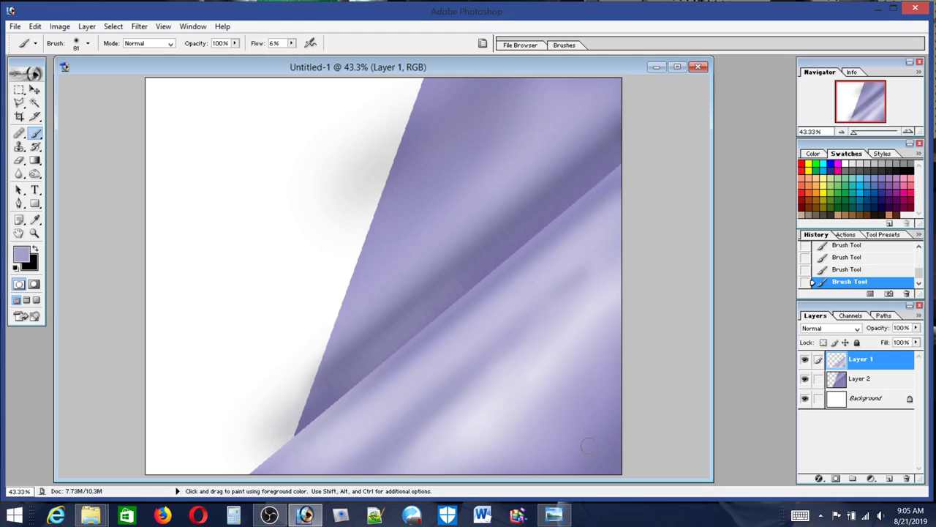
# Recheck the reference, then set the brush Master Diameter to 184 px
pyautogui.click(556, 515)
pyautogui.click(557, 515)
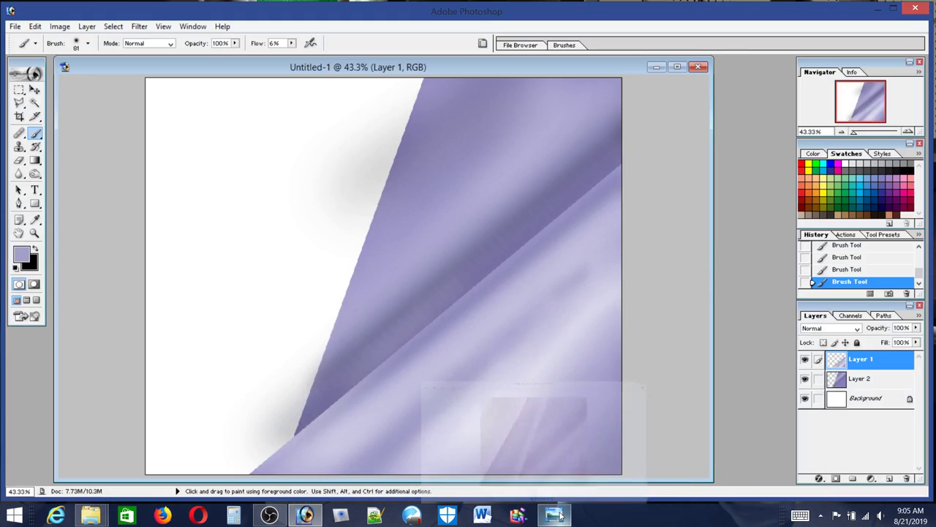
pyautogui.click(557, 515)
pyautogui.click(558, 516)
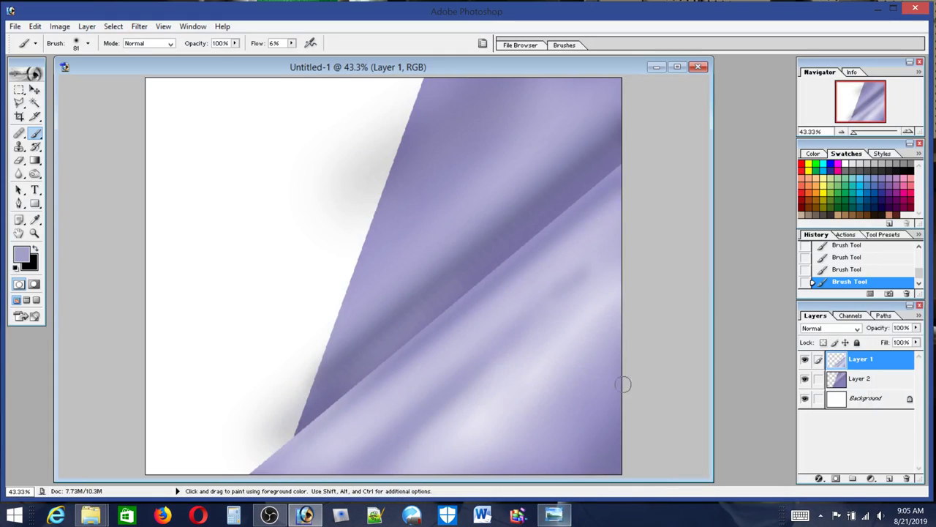
pyautogui.click(88, 44)
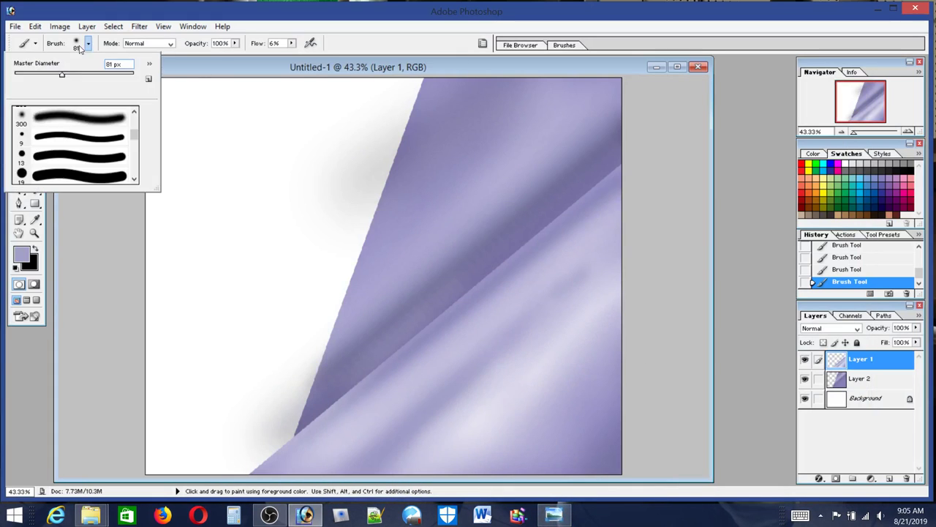
pyautogui.click(72, 74)
pyautogui.click(82, 73)
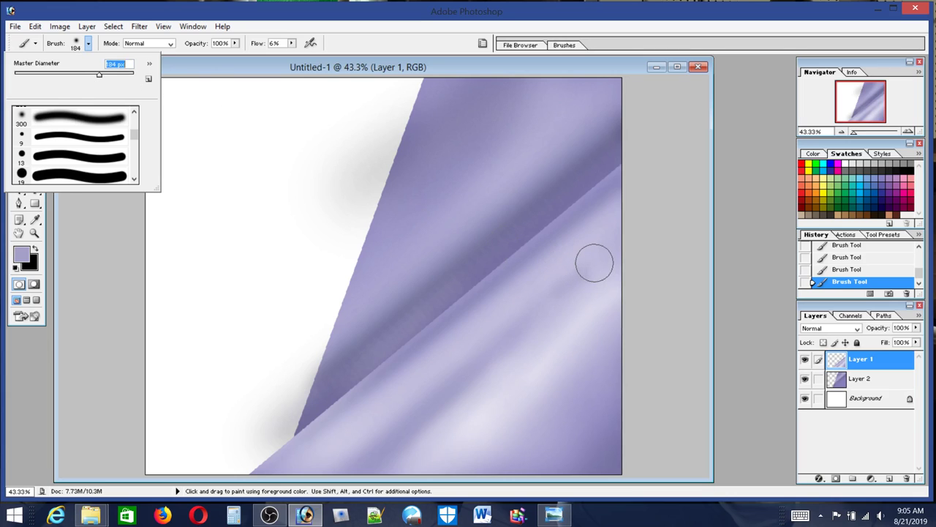
pyautogui.write('184')
pyautogui.press('Return')
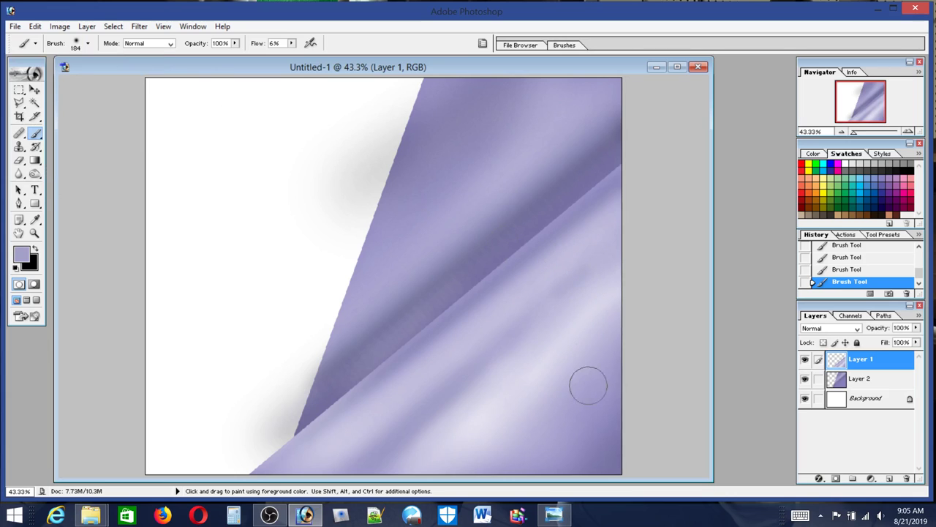
# Repeatedly compare the diagonal fold against the Broadcloth reference photo
pyautogui.click(554, 515)
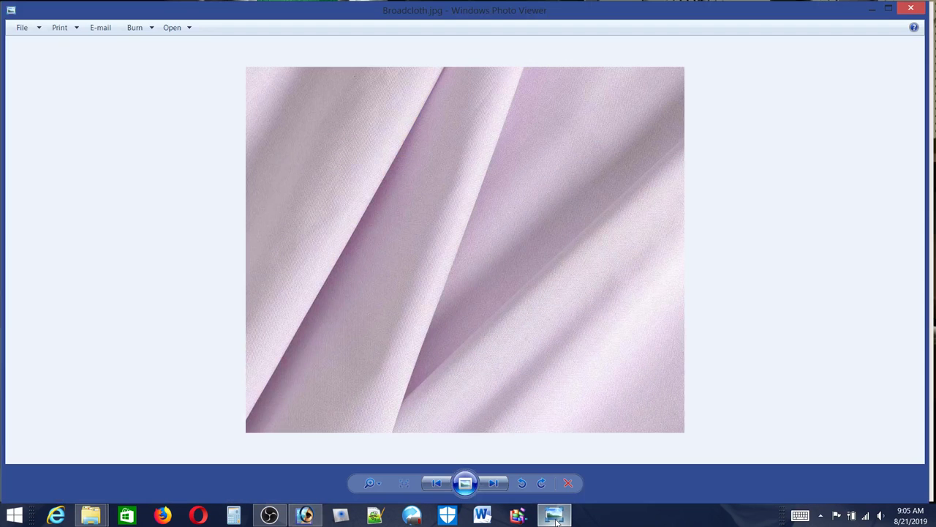
pyautogui.click(554, 516)
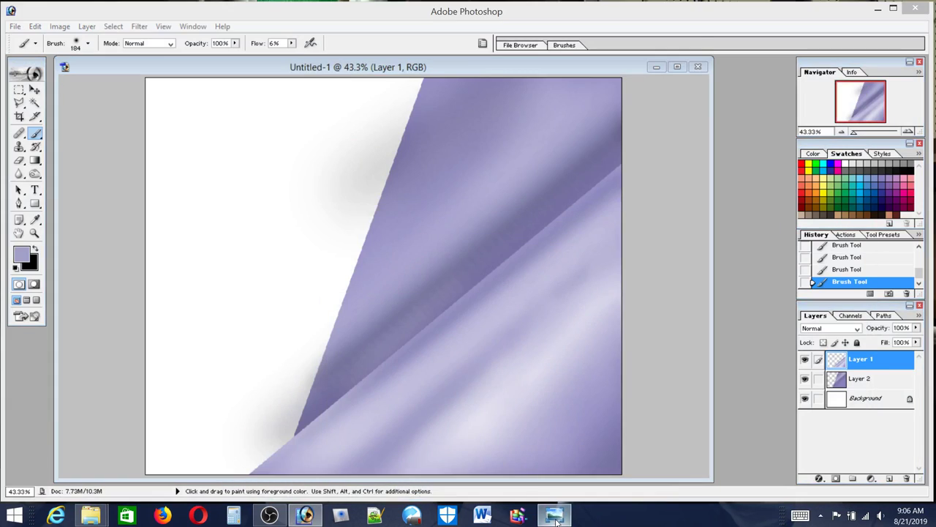
pyautogui.click(554, 516)
pyautogui.click(555, 515)
pyautogui.click(554, 516)
pyautogui.click(555, 516)
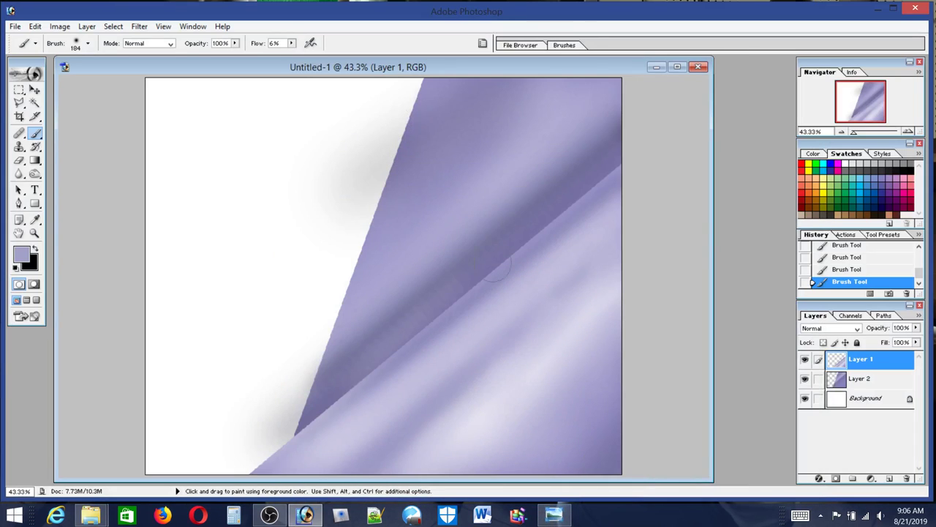
pyautogui.click(557, 517)
pyautogui.click(557, 517)
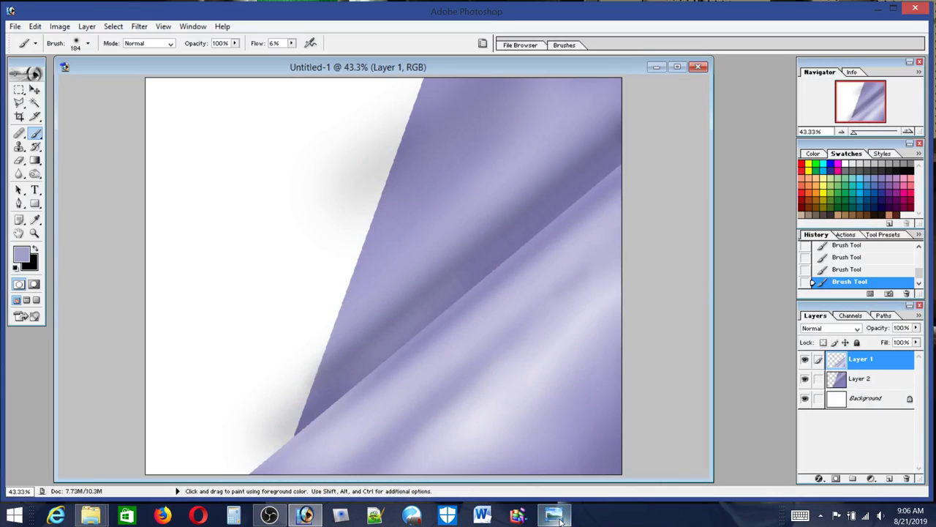
pyautogui.click(557, 516)
pyautogui.click(557, 516)
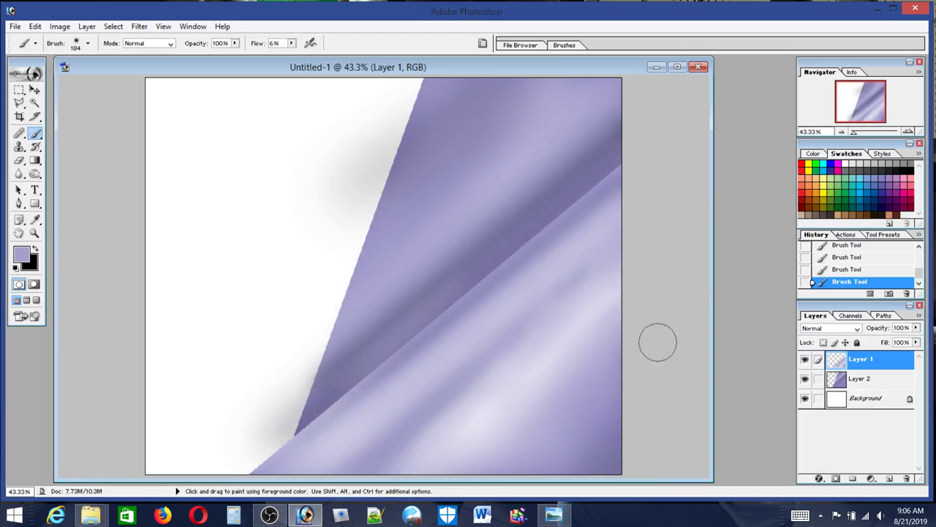
pyautogui.click(557, 517)
pyautogui.click(556, 516)
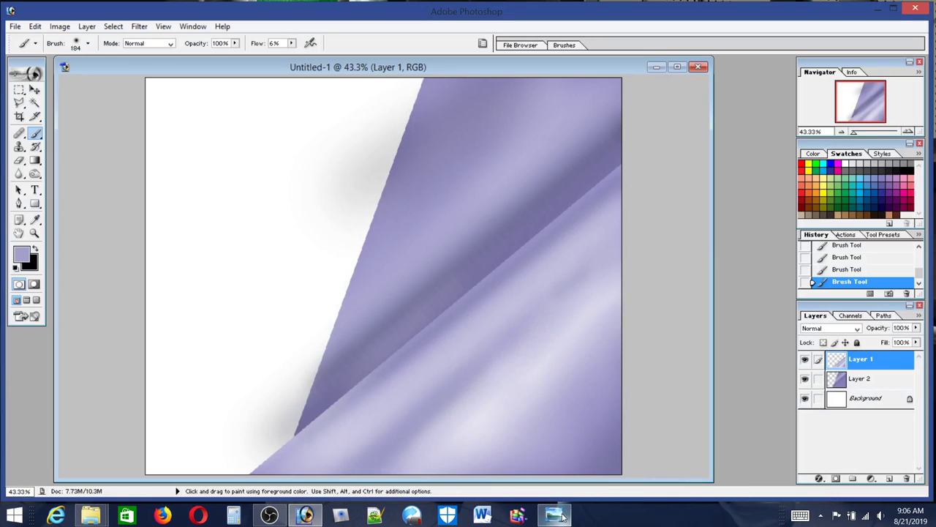
pyautogui.click(556, 515)
pyautogui.click(560, 515)
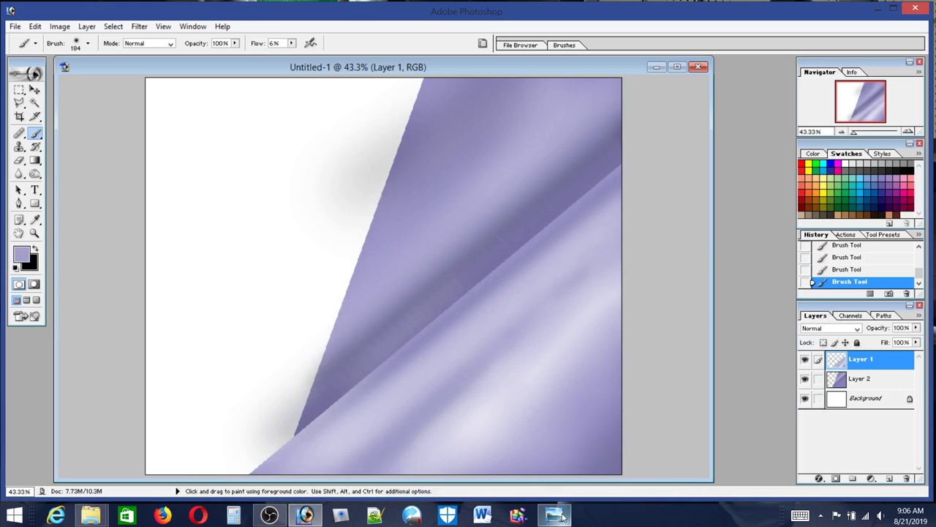
# Adjust the brush flow, pick a new colour swatch, and compare with Broadcloth.jpg
pyautogui.click(291, 44)
pyautogui.click(370, 37)
pyautogui.click(845, 166)
pyautogui.click(554, 516)
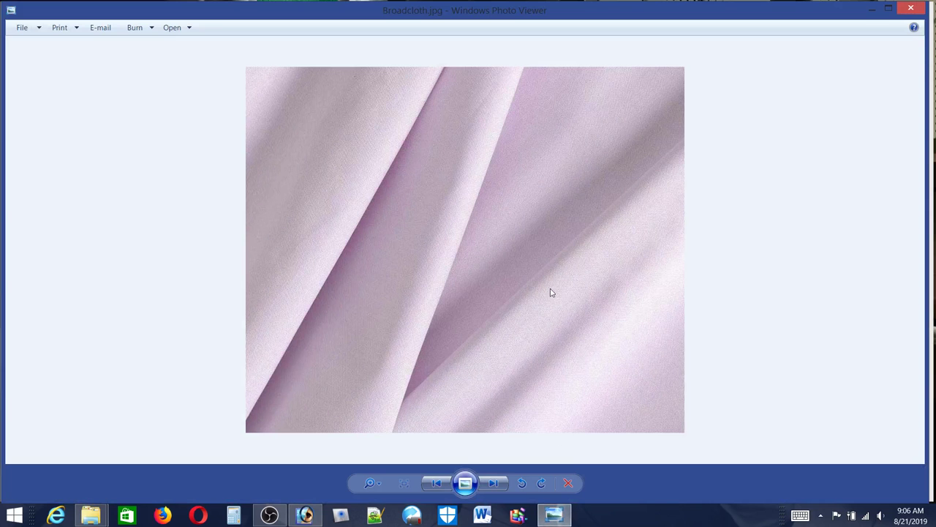
pyautogui.click(553, 516)
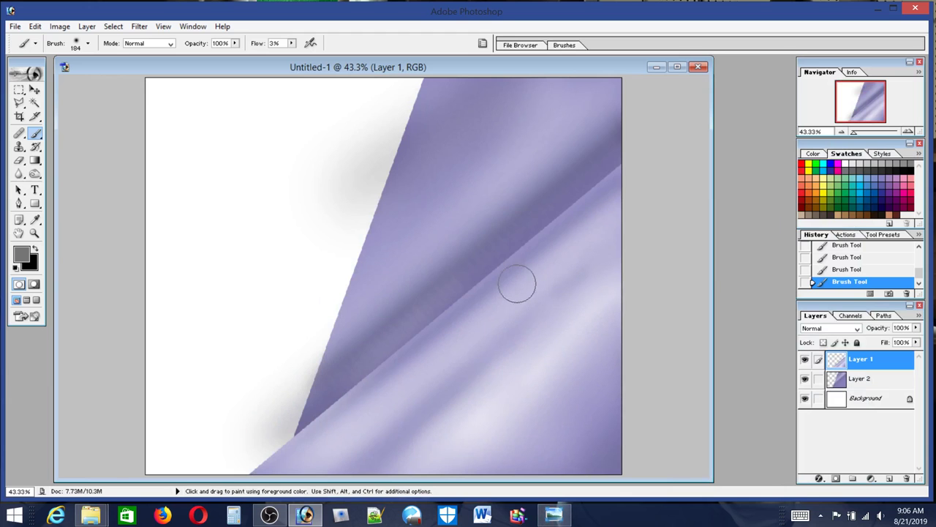
pyautogui.click(556, 517)
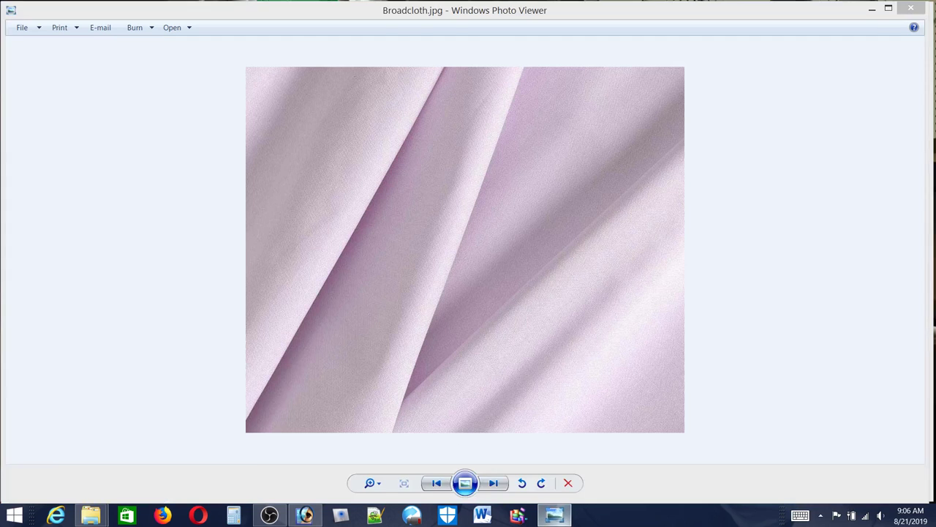
pyautogui.click(553, 516)
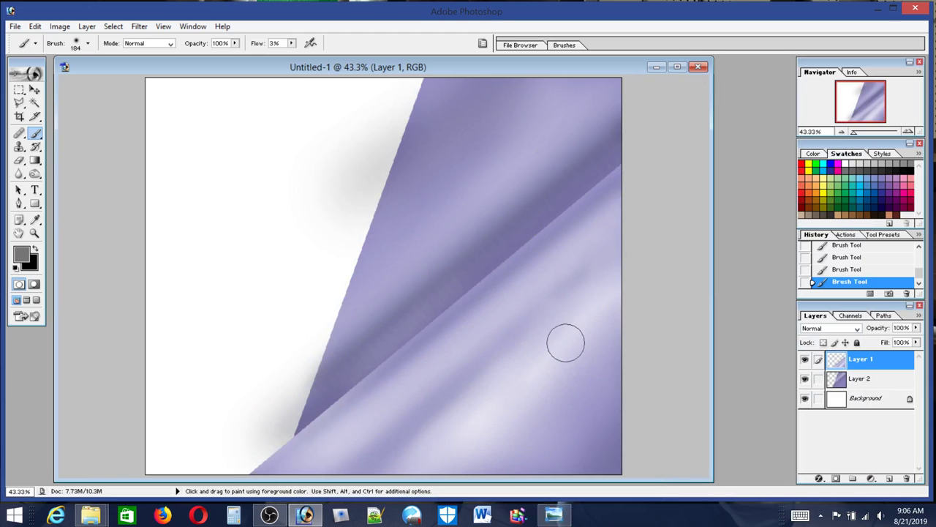
pyautogui.click(554, 515)
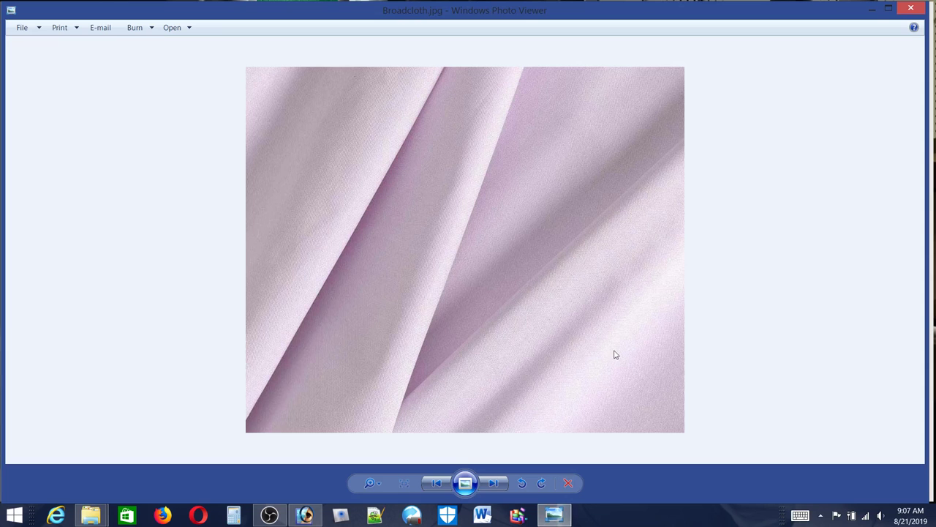
pyautogui.click(554, 515)
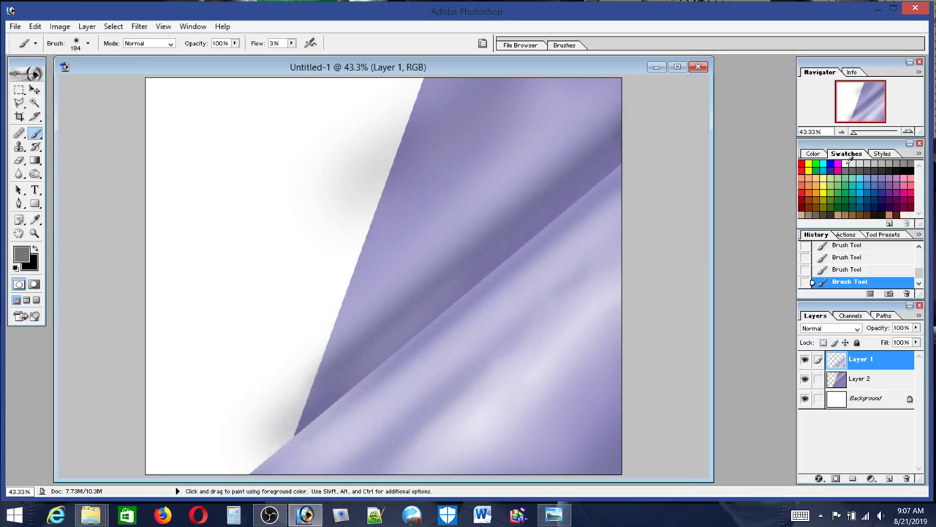
# Set the brush Master Diameter to 414 px
pyautogui.click(86, 44)
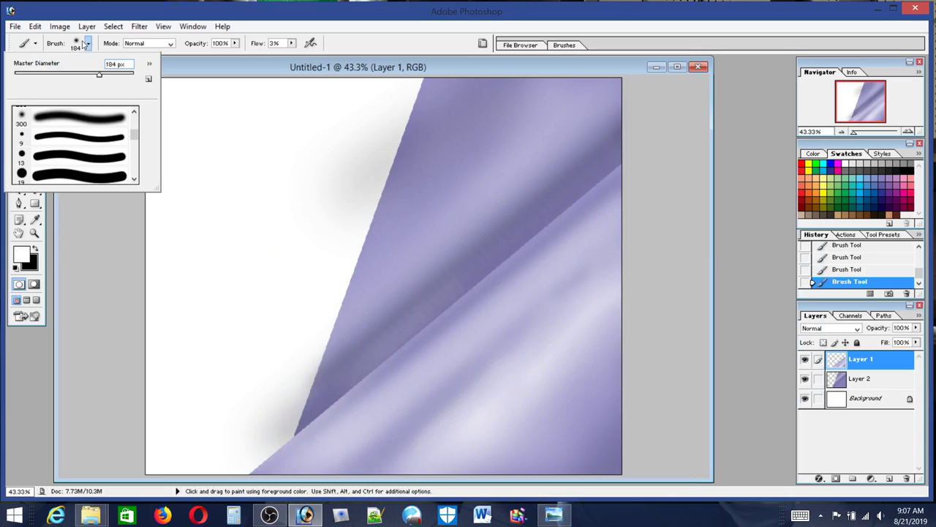
pyautogui.click(117, 73)
pyautogui.click(541, 118)
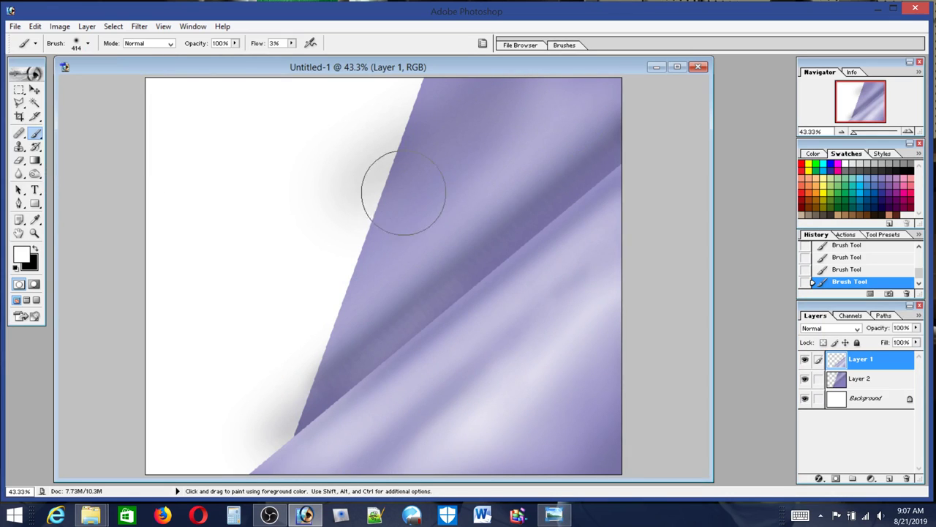
pyautogui.keyDown('ctrl'); pyautogui.click(864, 363); pyautogui.keyUp('ctrl')
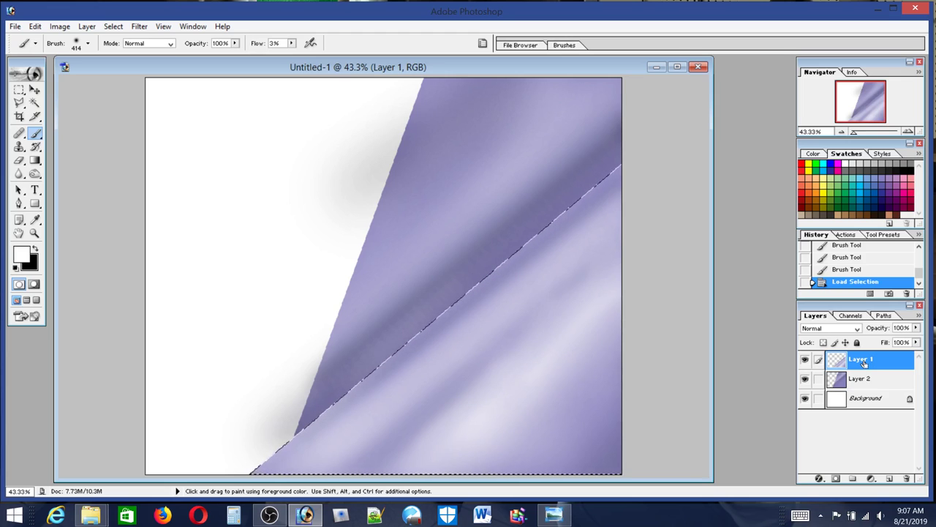
pyautogui.keyDown('ctrl'); pyautogui.click(858, 361); pyautogui.keyUp('ctrl')
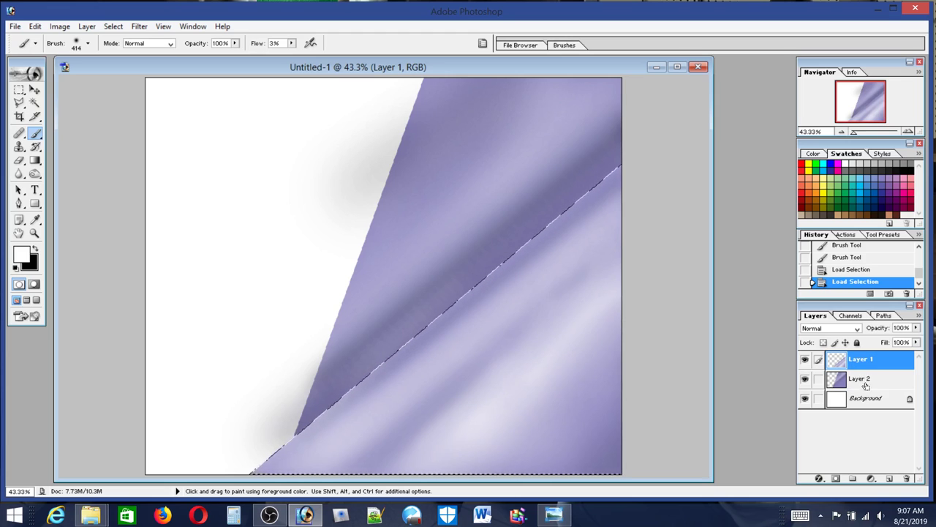
pyautogui.keyDown('ctrl'); pyautogui.click(866, 385); pyautogui.keyUp('ctrl')
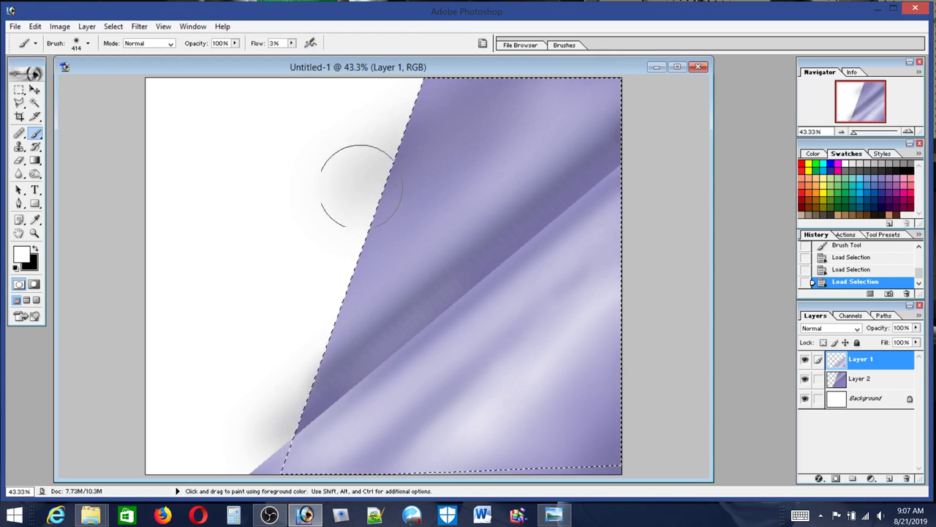
pyautogui.moveTo(371, 242); pyautogui.dragTo(545, 110)
pyautogui.moveTo(550, 101)
pyautogui.mouseDown()
pyautogui.moveTo(560, 84)
pyautogui.moveTo(451, 151)
pyautogui.moveTo(322, 289)
pyautogui.moveTo(478, 157)
pyautogui.moveTo(613, 71)
pyautogui.mouseUp()
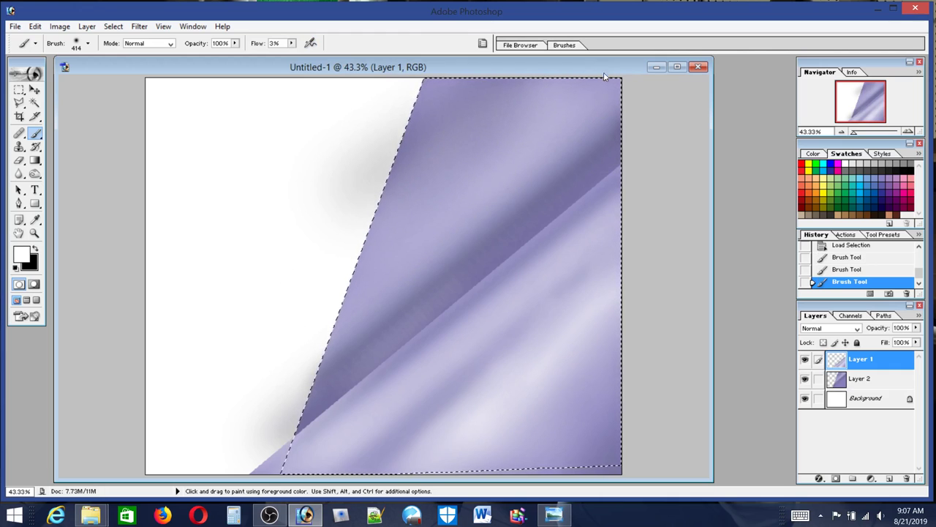
pyautogui.click(554, 515)
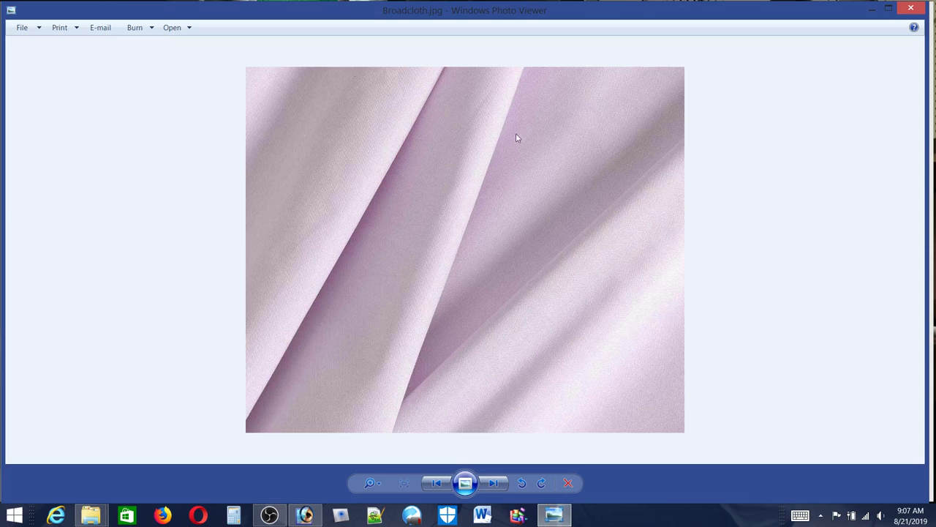
pyautogui.click(554, 515)
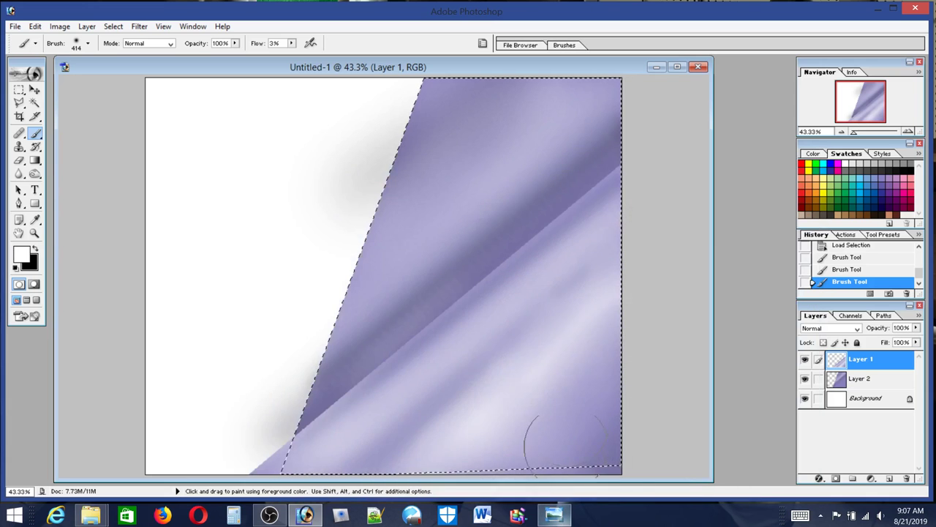
pyautogui.moveTo(450, 180)
pyautogui.mouseDown()
pyautogui.moveTo(449, 118)
pyautogui.moveTo(436, 162)
pyautogui.moveTo(447, 170)
pyautogui.moveTo(477, 94)
pyautogui.moveTo(519, 80)
pyautogui.moveTo(456, 188)
pyautogui.moveTo(472, 186)
pyautogui.moveTo(509, 153)
pyautogui.moveTo(488, 197)
pyautogui.moveTo(407, 143)
pyautogui.mouseUp()
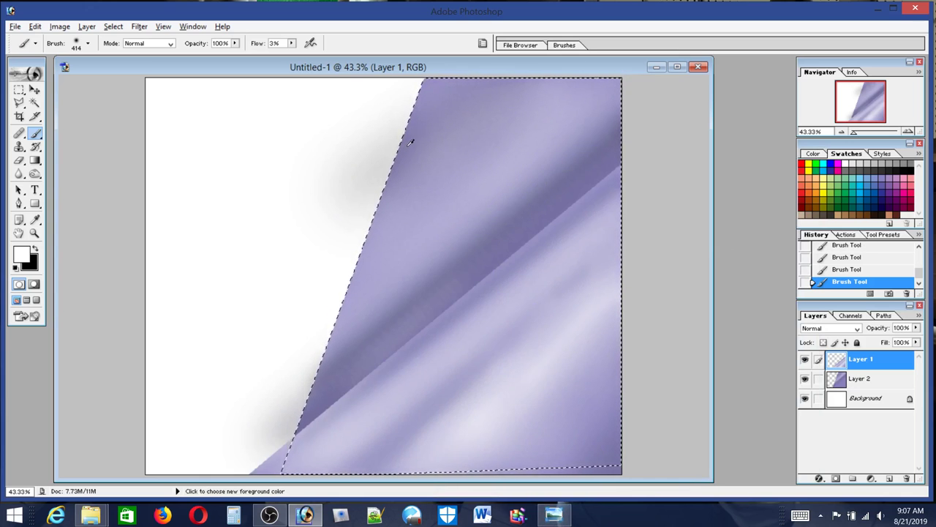
pyautogui.keyDown('alt'); pyautogui.click(403, 150); pyautogui.keyUp('alt')
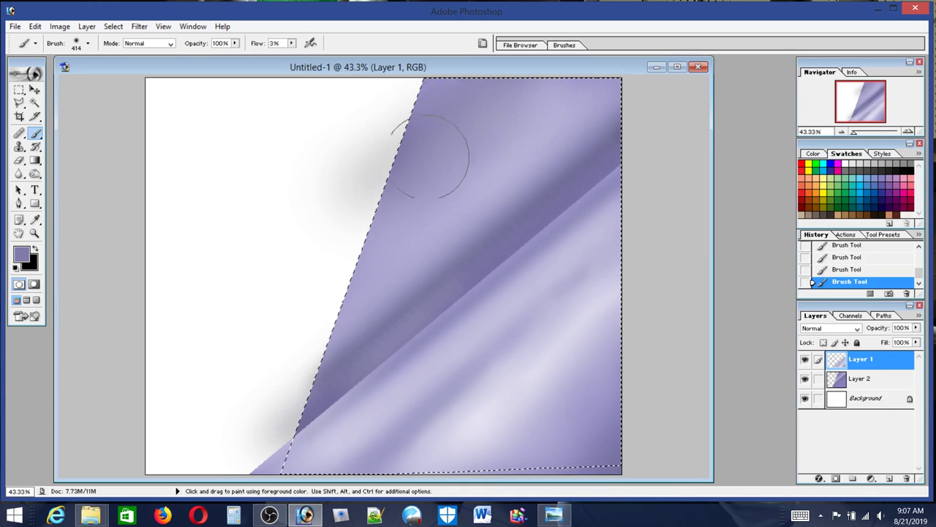
pyautogui.click(565, 517)
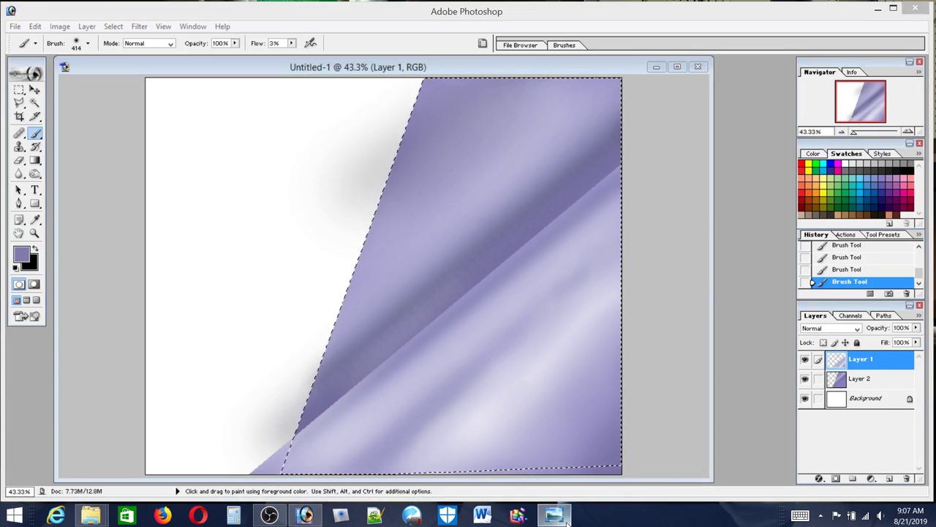
pyautogui.click(567, 521)
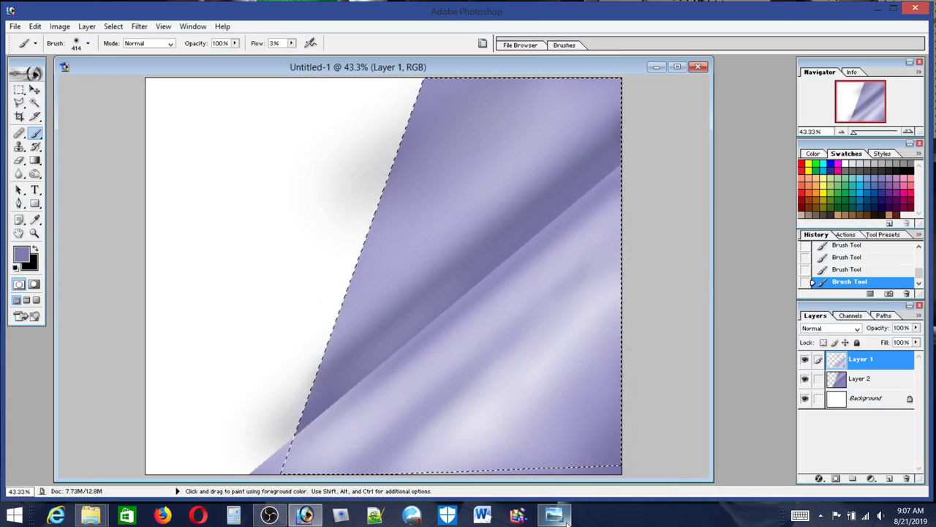
pyautogui.click(566, 521)
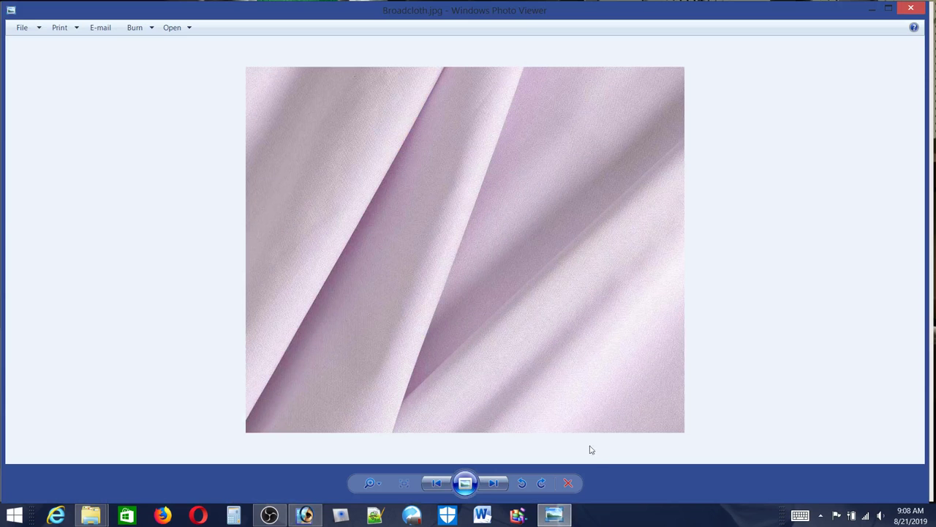
pyautogui.click(554, 516)
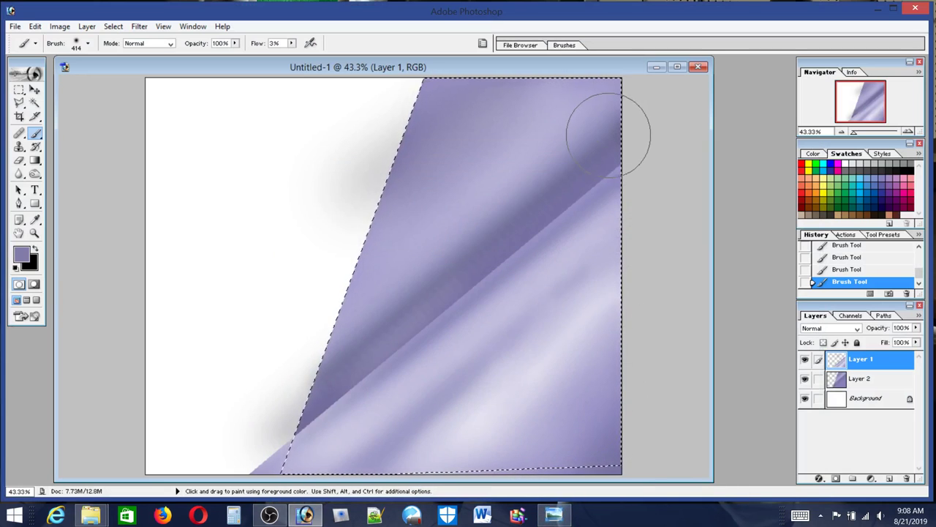
pyautogui.click(554, 516)
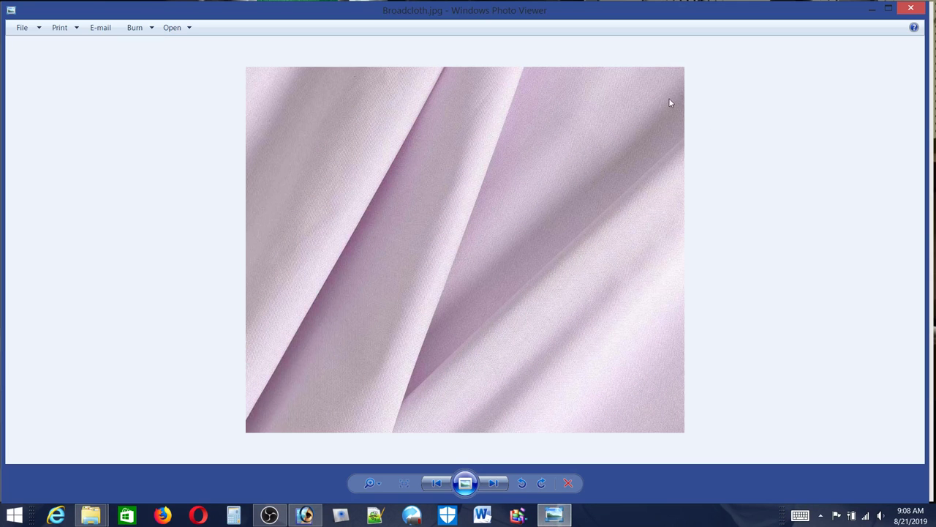
pyautogui.click(553, 516)
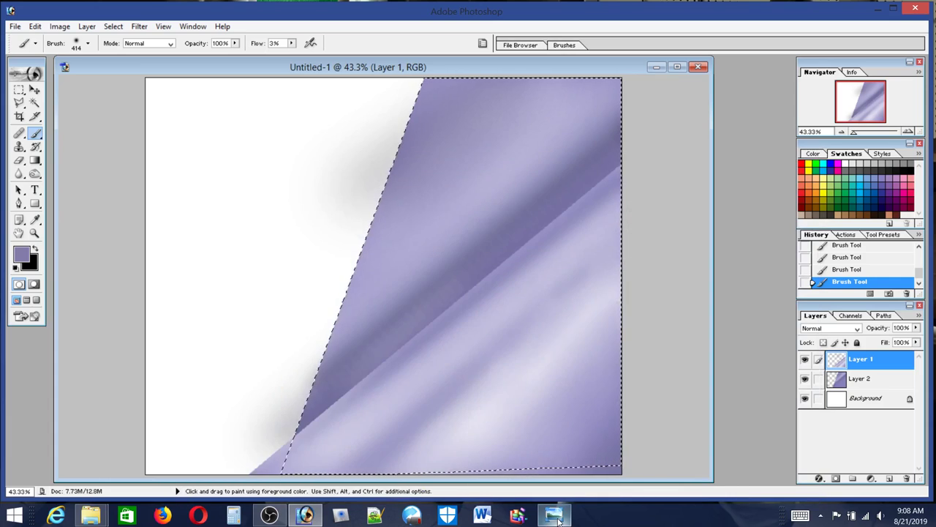
pyautogui.click(88, 43)
pyautogui.moveTo(115, 77); pyautogui.dragTo(91, 75)
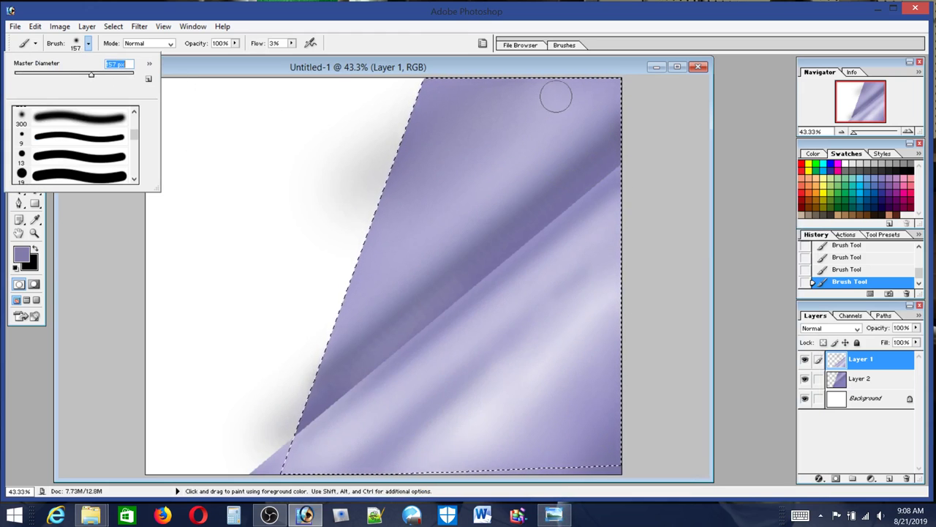
pyautogui.click(621, 108)
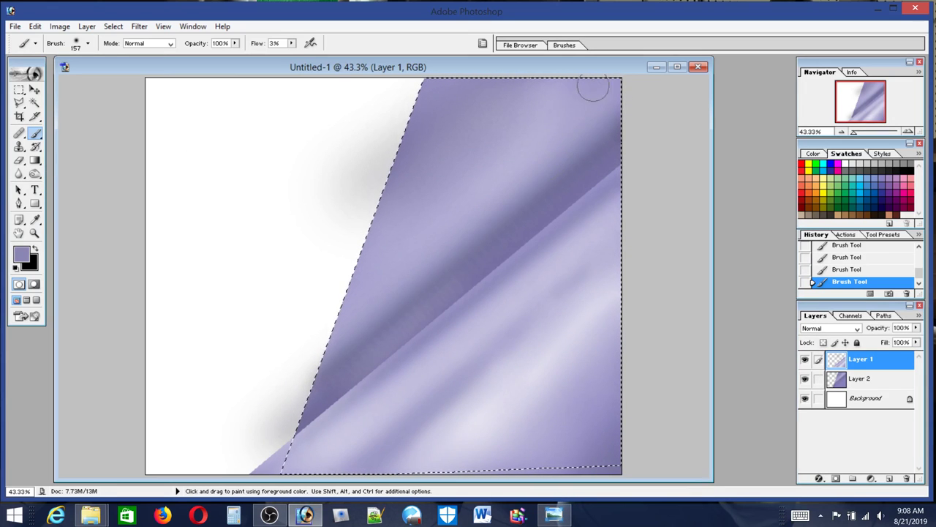
pyautogui.moveTo(618, 108); pyautogui.dragTo(596, 175)
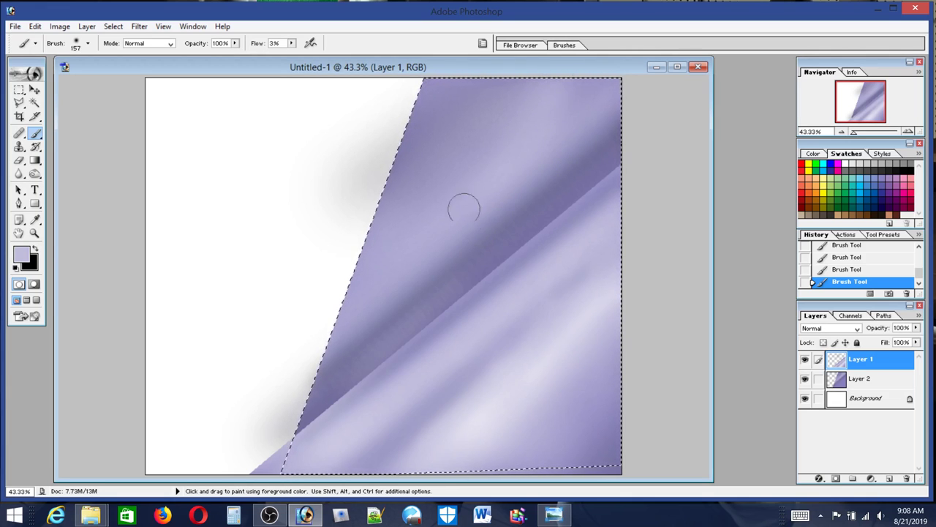
pyautogui.click(558, 517)
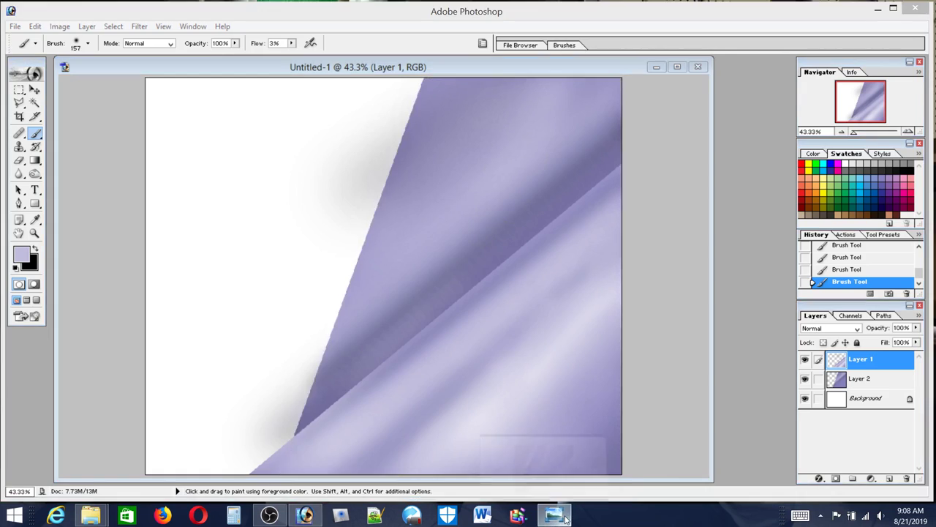
pyautogui.click(556, 516)
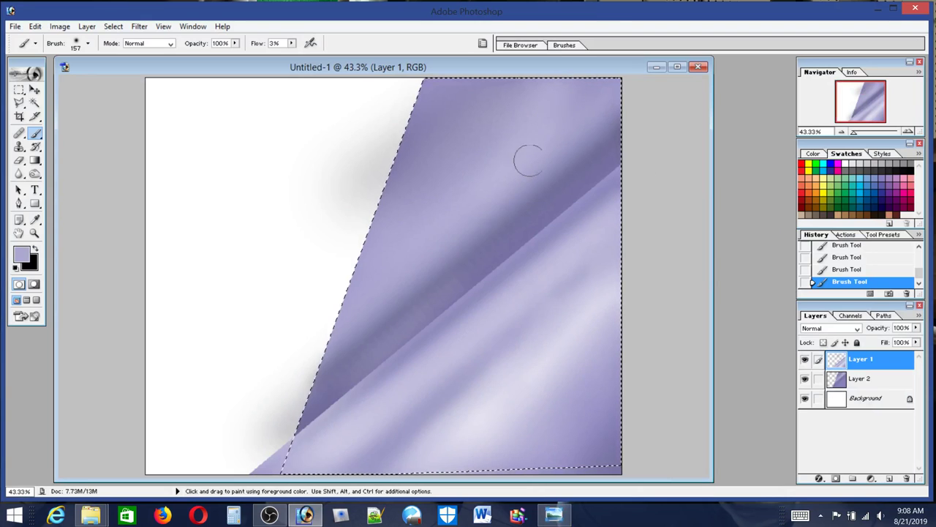
pyautogui.moveTo(528, 160); pyautogui.dragTo(549, 120)
pyautogui.moveTo(571, 85)
pyautogui.mouseDown()
pyautogui.moveTo(525, 197)
pyautogui.moveTo(580, 139)
pyautogui.moveTo(613, 129)
pyautogui.moveTo(615, 253)
pyautogui.moveTo(583, 447)
pyautogui.mouseUp()
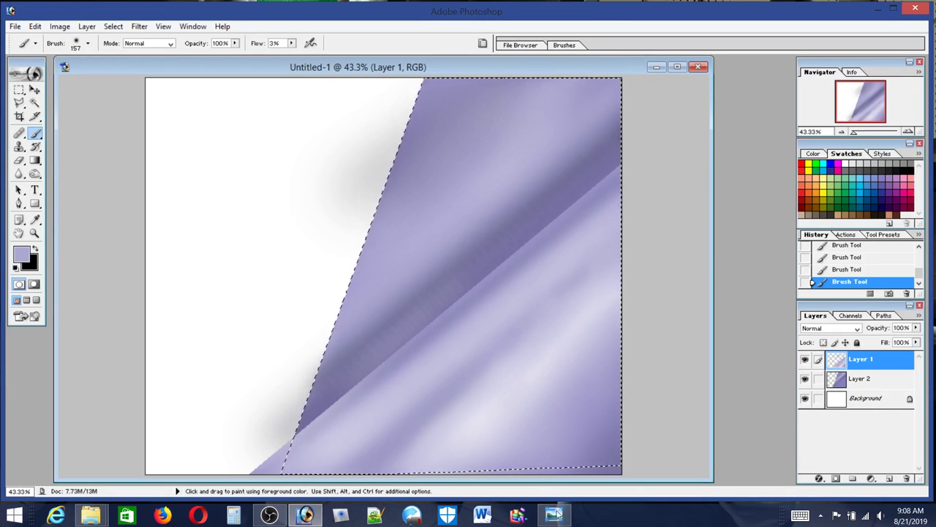
pyautogui.click(555, 517)
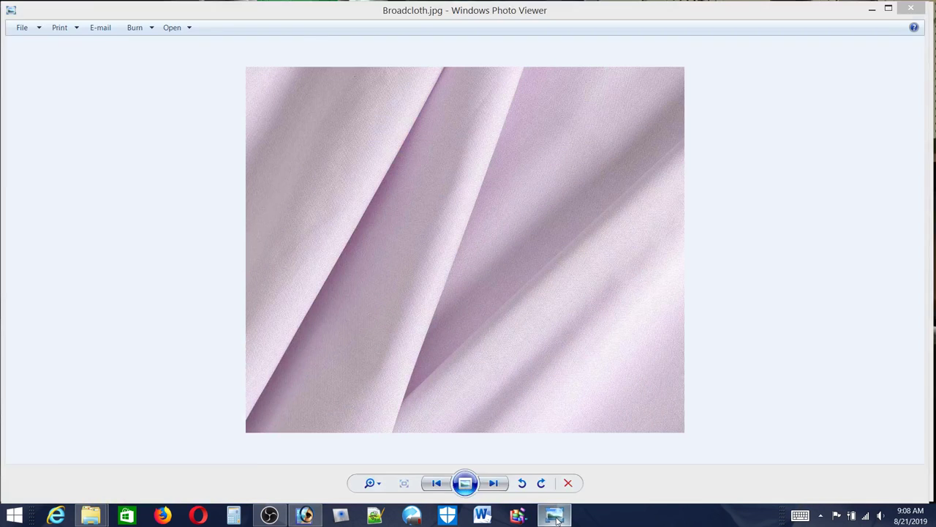
pyautogui.click(555, 516)
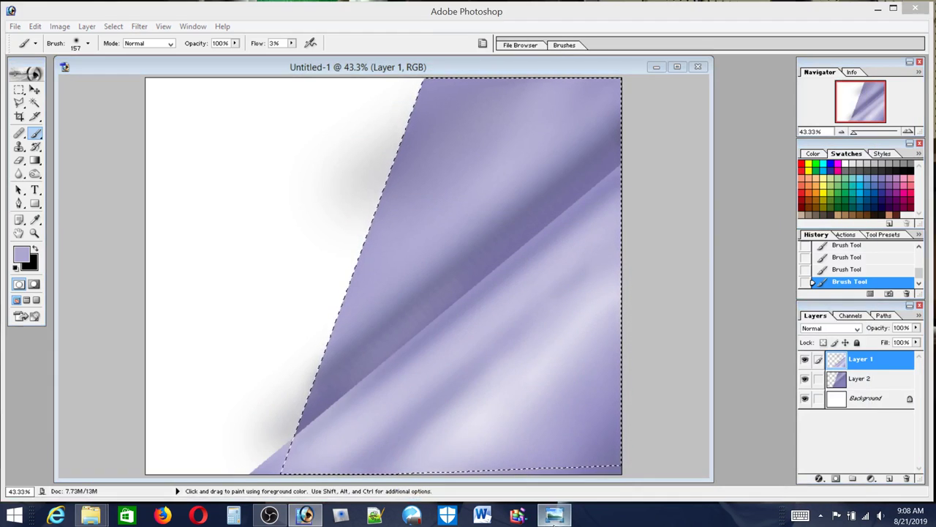
pyautogui.click(553, 516)
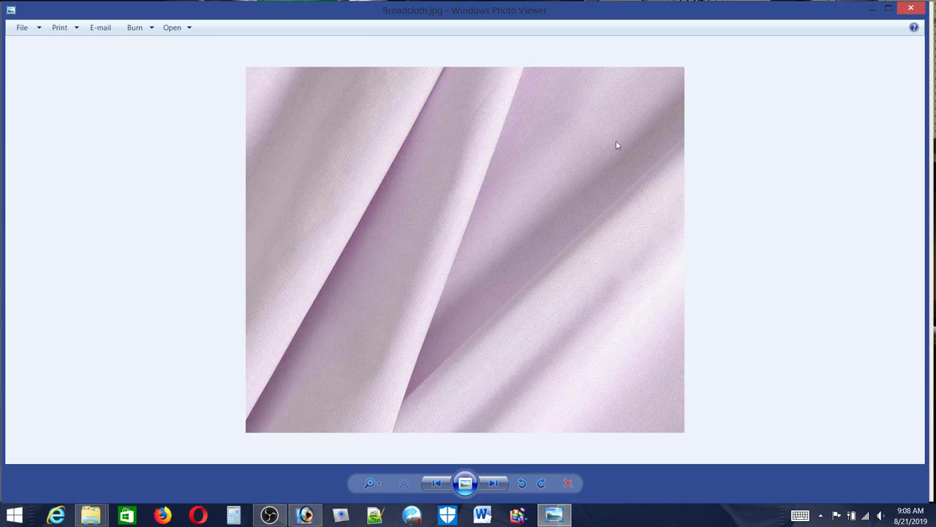
pyautogui.click(554, 516)
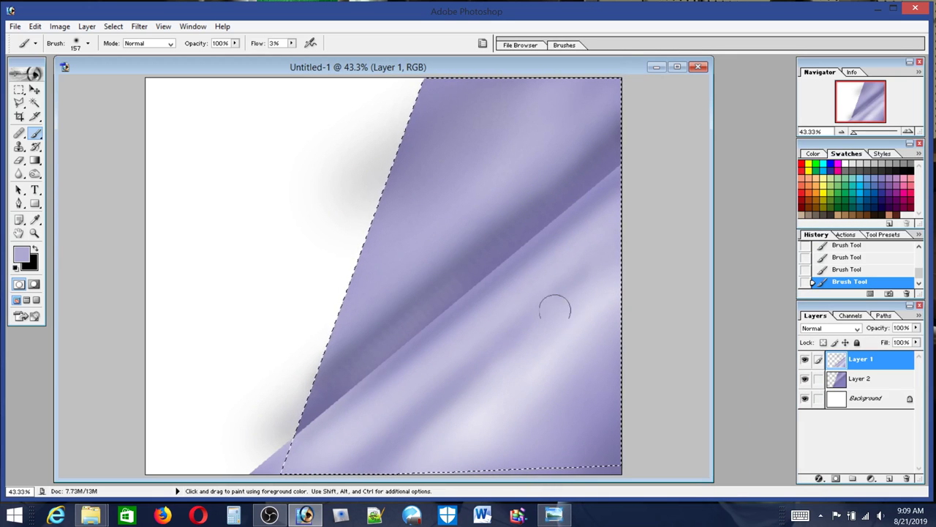
pyautogui.click(556, 517)
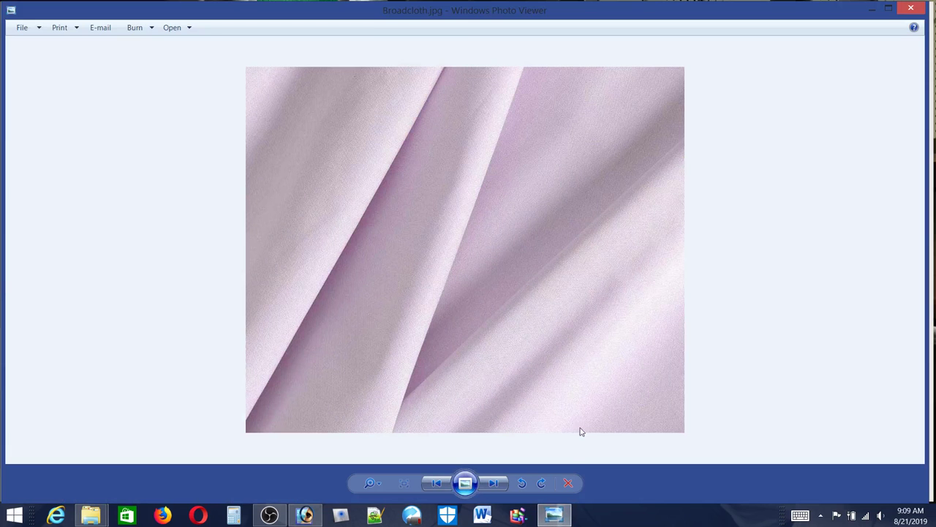
pyautogui.click(553, 516)
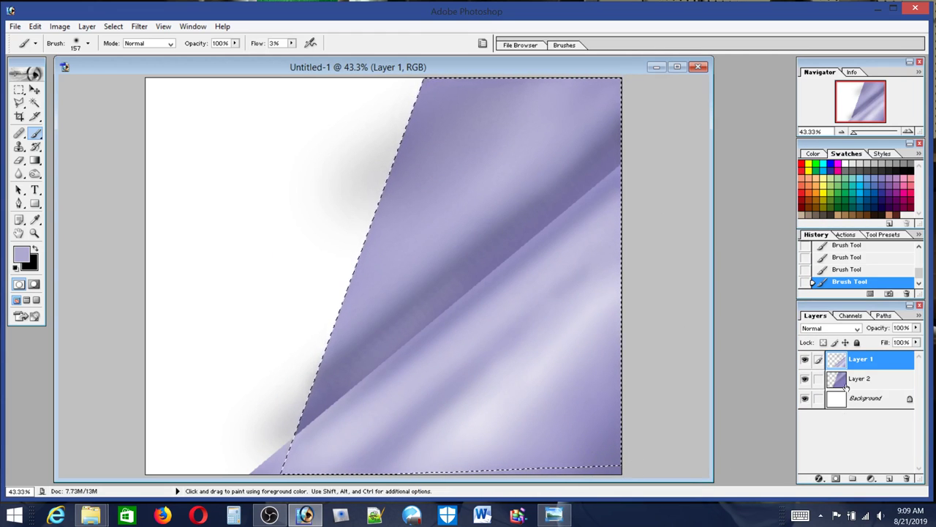
# Hide Layer 1, deselect the fold panel with the Rectangular Marquee, then show Layer 1 and the reference
pyautogui.click(805, 359)
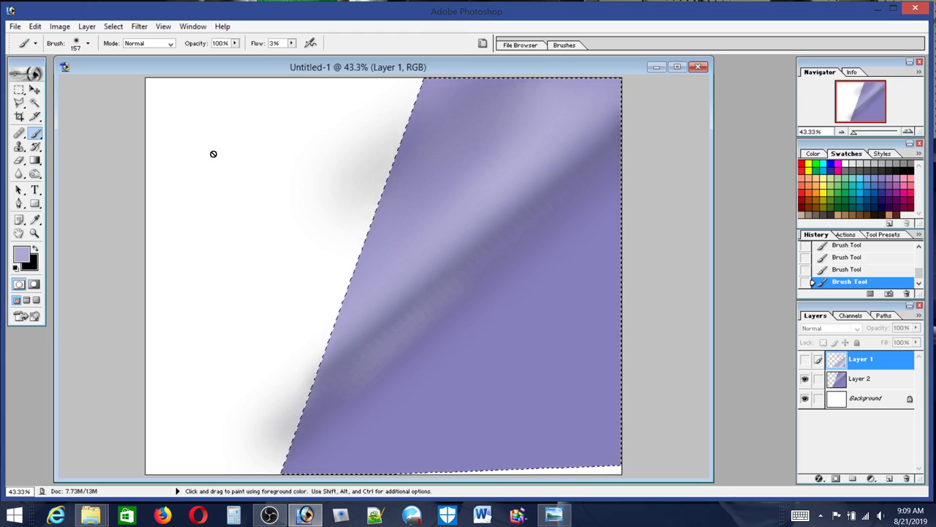
pyautogui.click(19, 89)
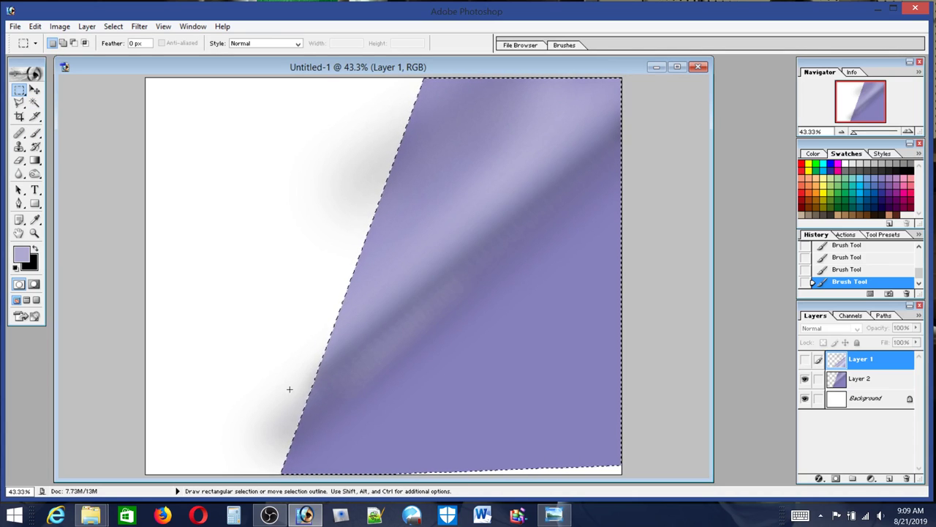
pyautogui.click(258, 227)
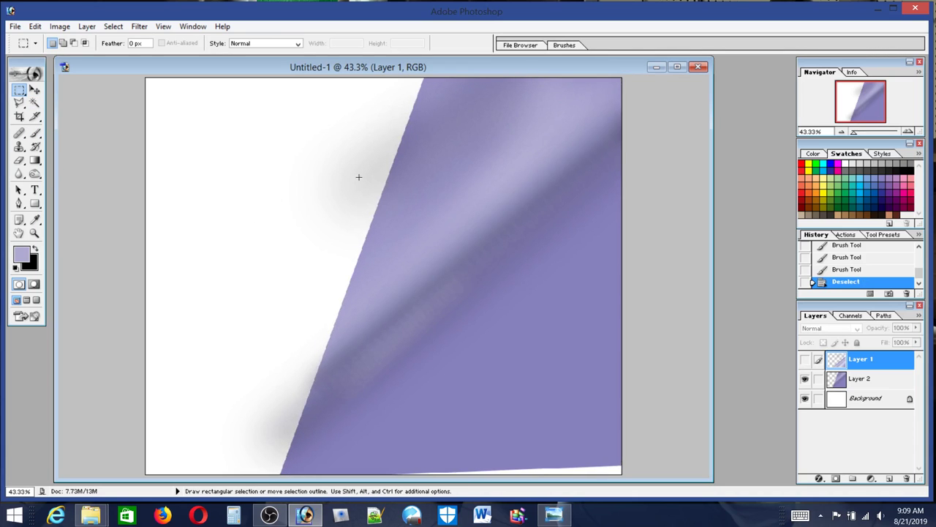
pyautogui.click(805, 360)
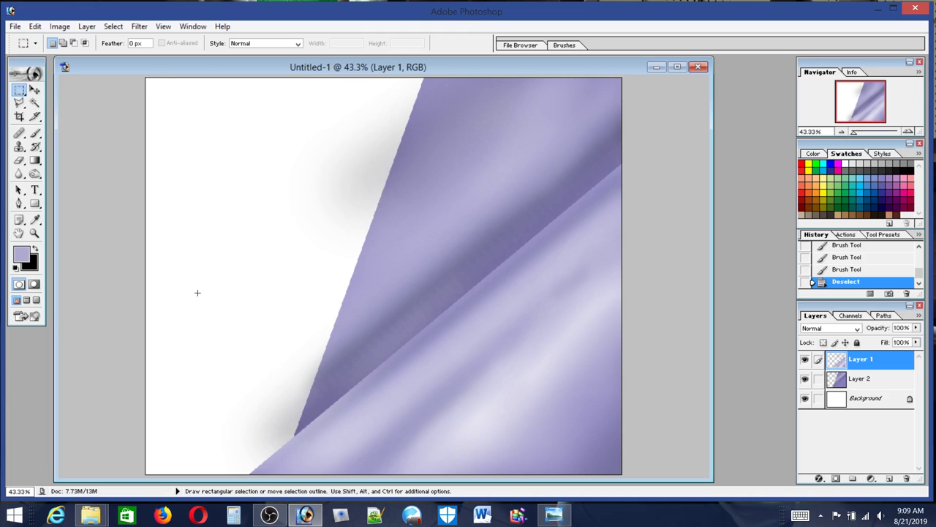
pyautogui.click(554, 515)
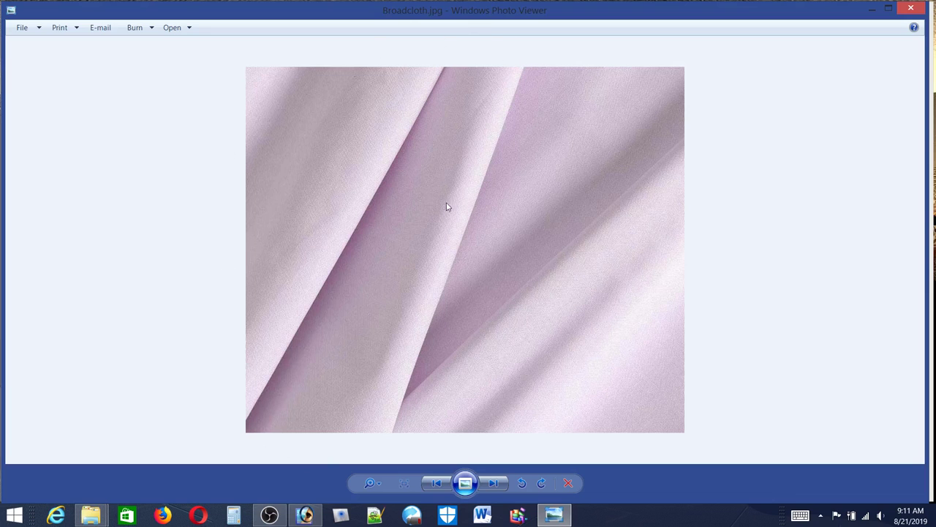
# Minimize Windows Photo Viewer to return to the lavender fold painting
pyautogui.click(556, 515)
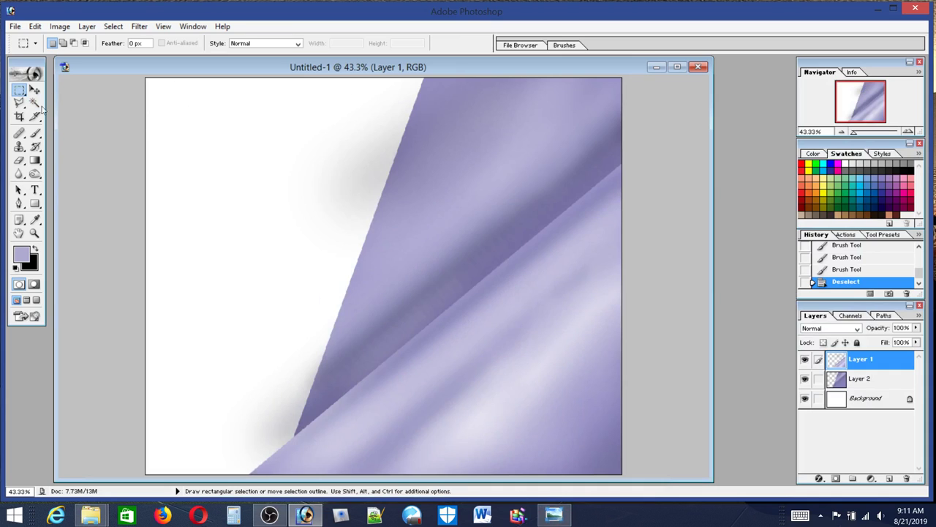
# Draw a Polygonal Lasso selection covering the white area left of the fold edge
pyautogui.click(18, 103)
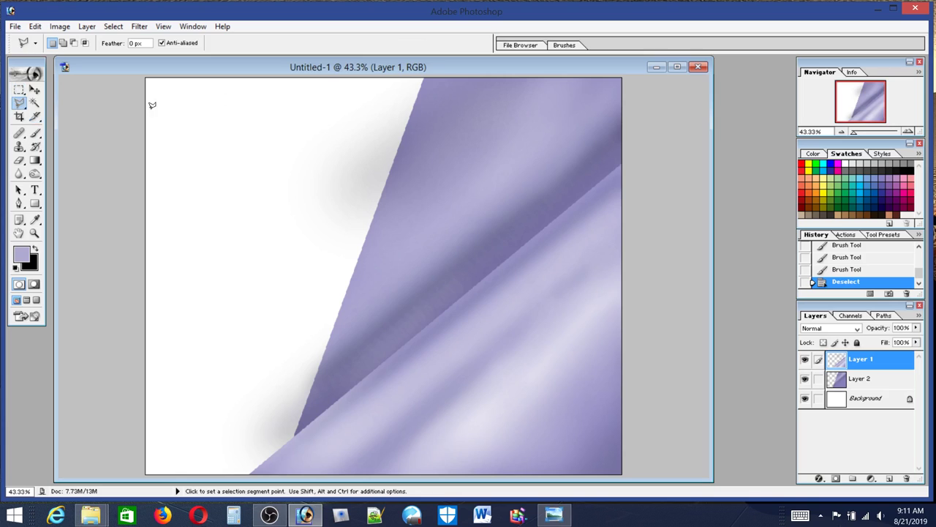
pyautogui.click(426, 73)
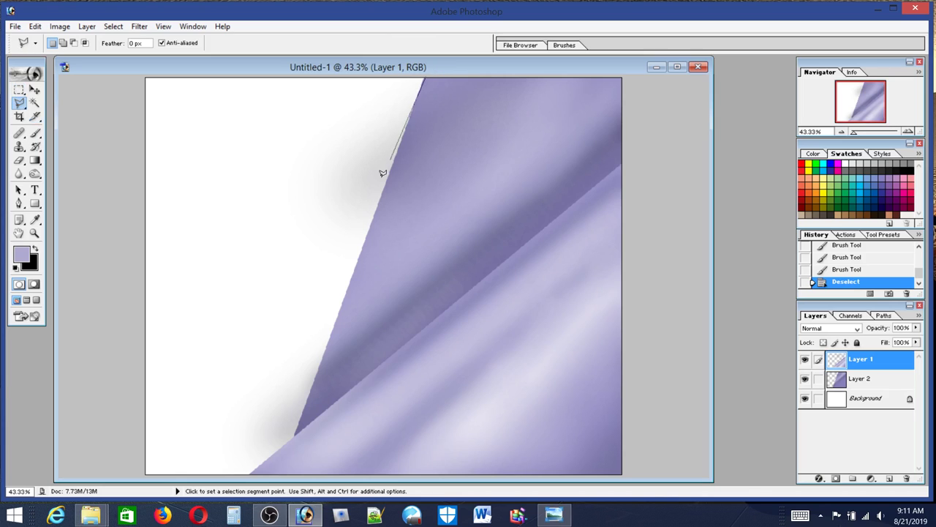
pyautogui.click(281, 476)
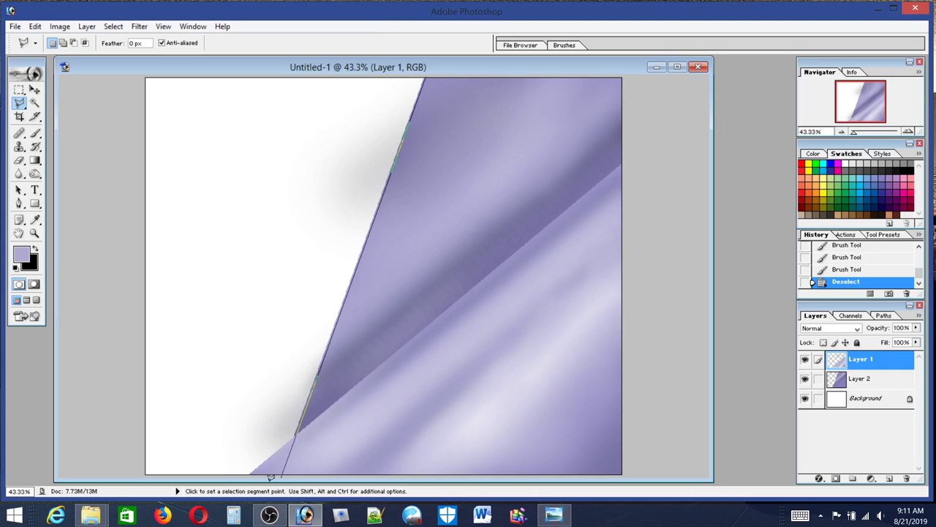
pyautogui.click(131, 472)
pyautogui.click(110, 153)
pyautogui.click(133, 74)
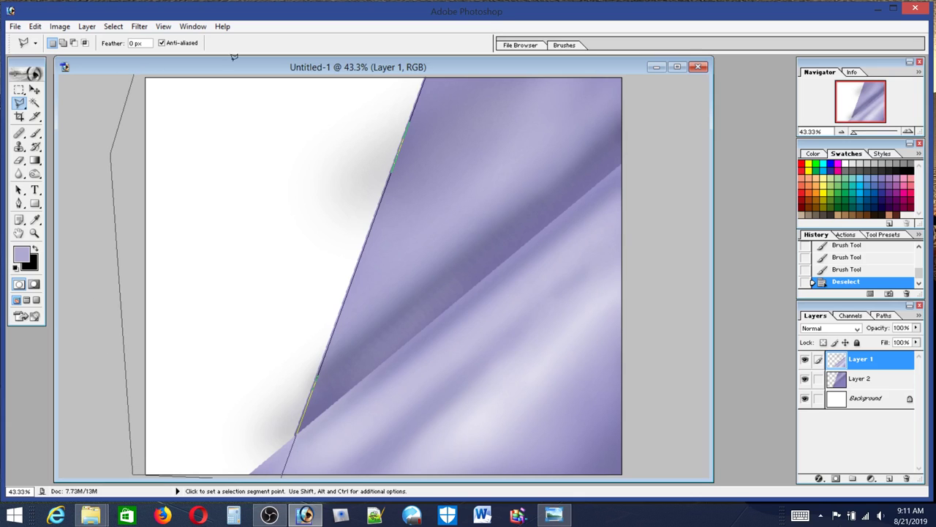
pyautogui.click(428, 72)
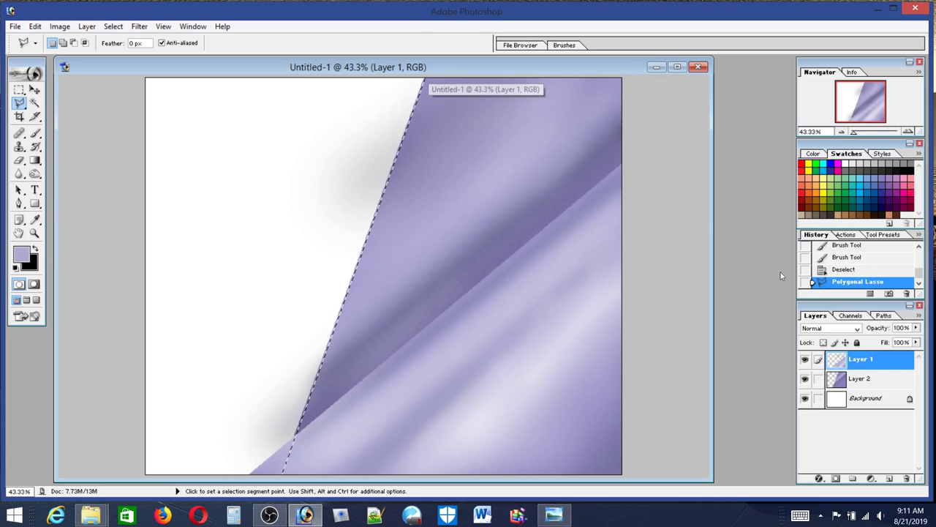
# Fill the selection with the lavender foreground colour on new Layer 3, then view the reference
pyautogui.click(890, 479)
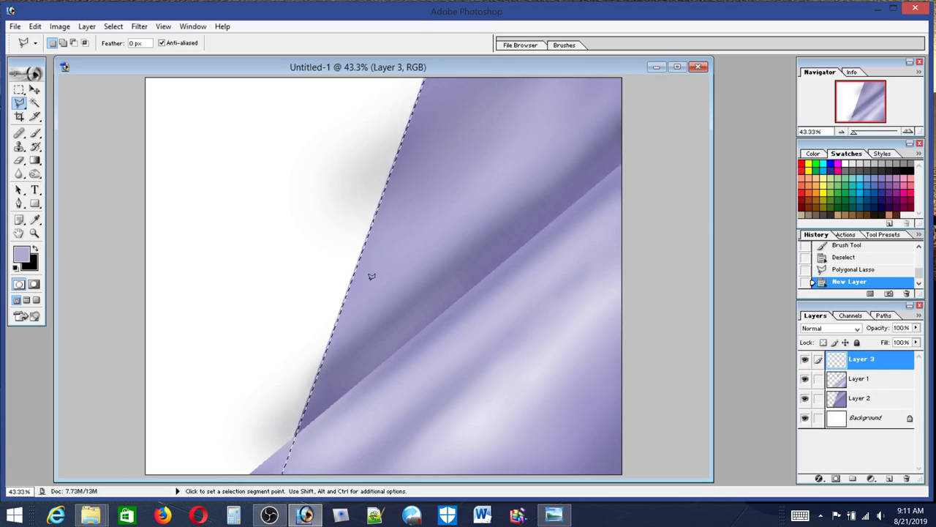
pyautogui.click(34, 28)
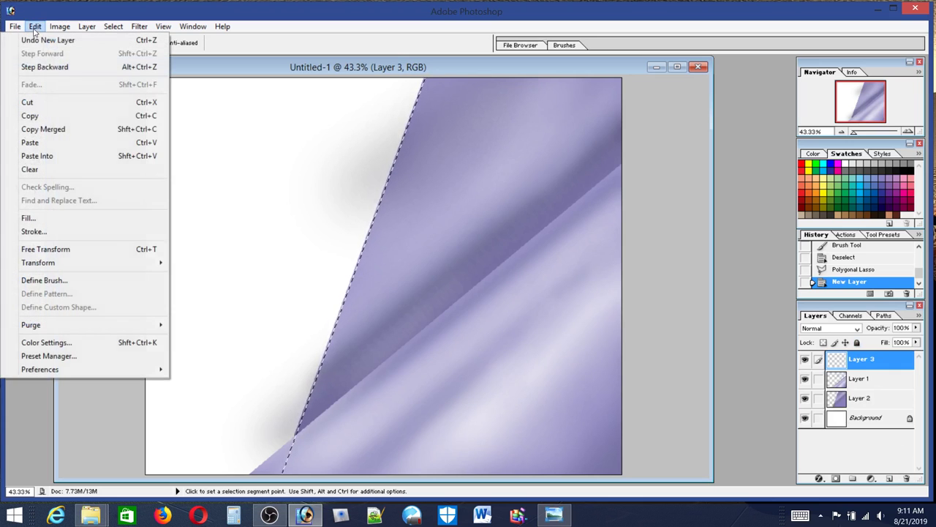
pyautogui.click(41, 218)
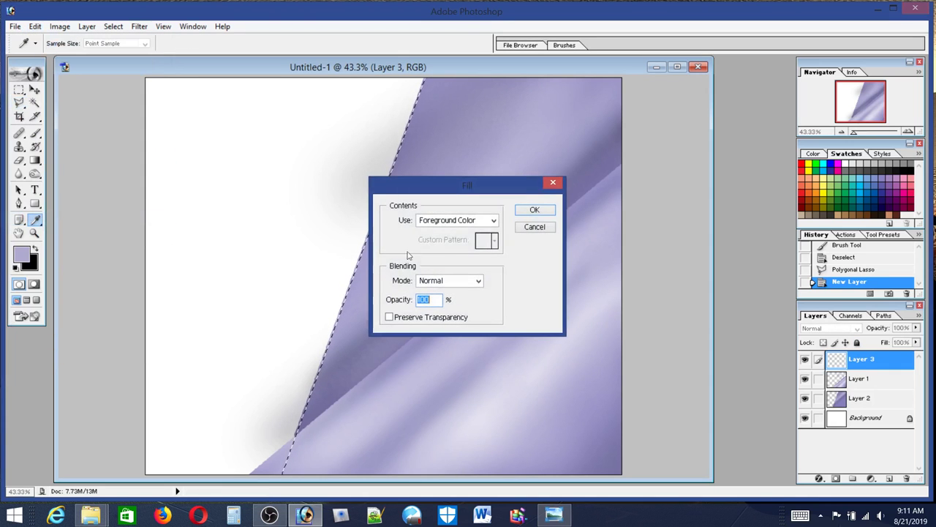
pyautogui.click(540, 210)
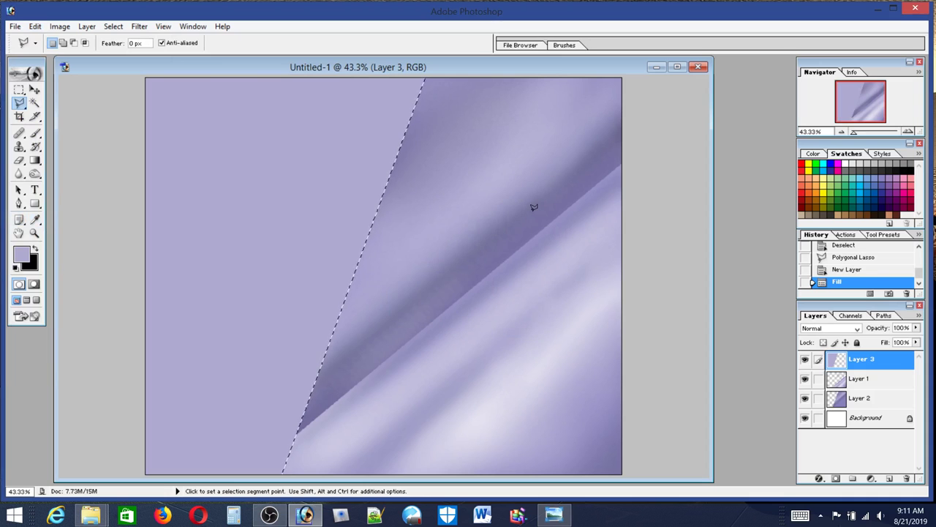
pyautogui.click(557, 516)
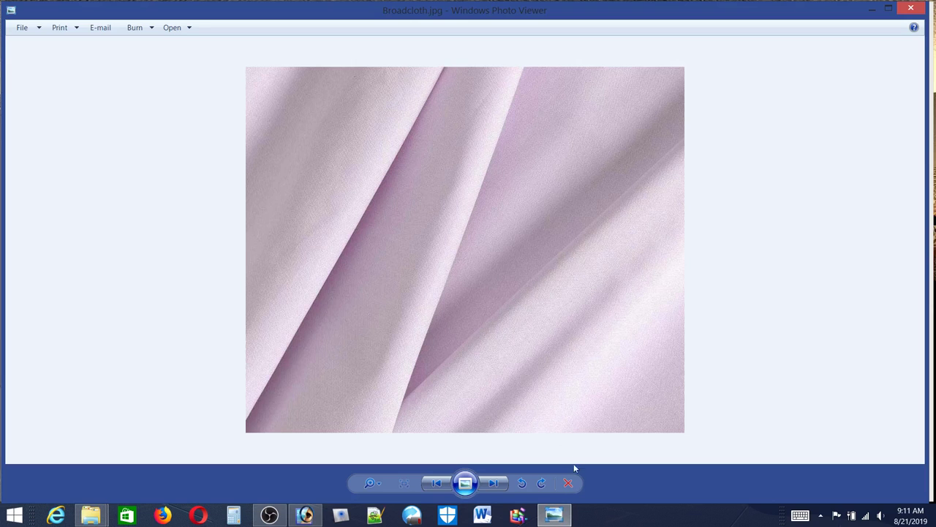
# Delete a triangular left wedge of Layer 3's lavender fill and add empty Layer 4
pyautogui.moveTo(565, 521)
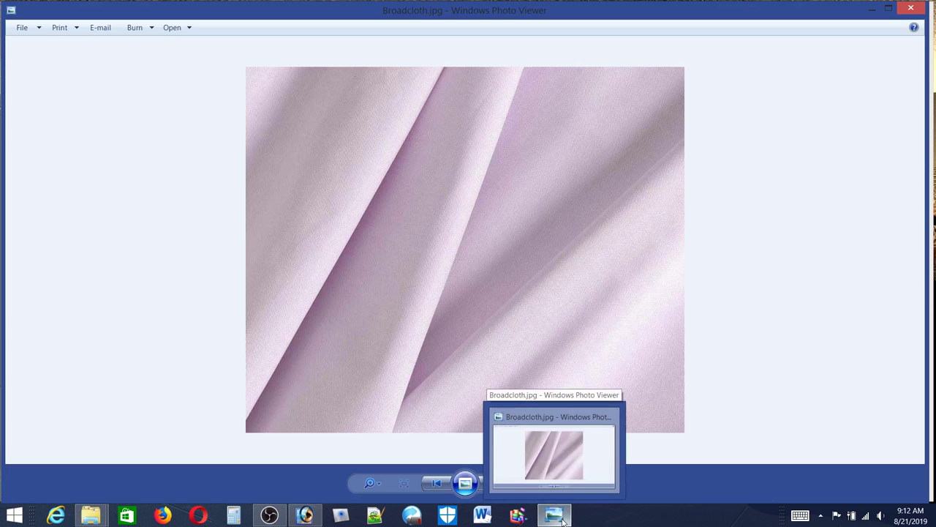
pyautogui.click(563, 519)
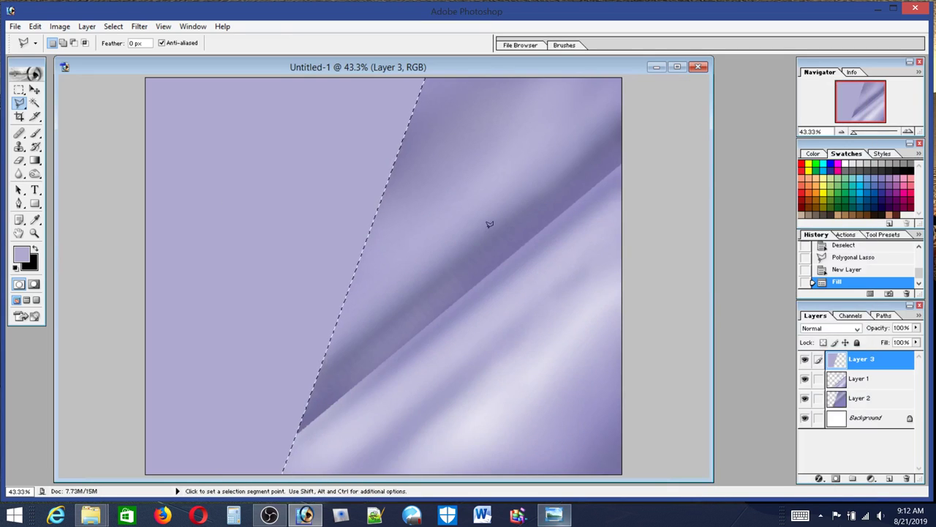
pyautogui.click(348, 78)
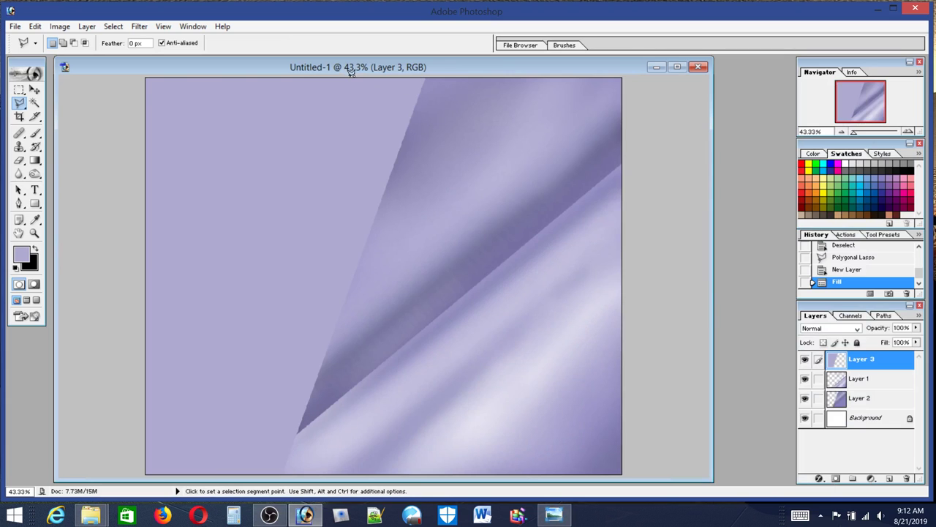
pyautogui.click(132, 472)
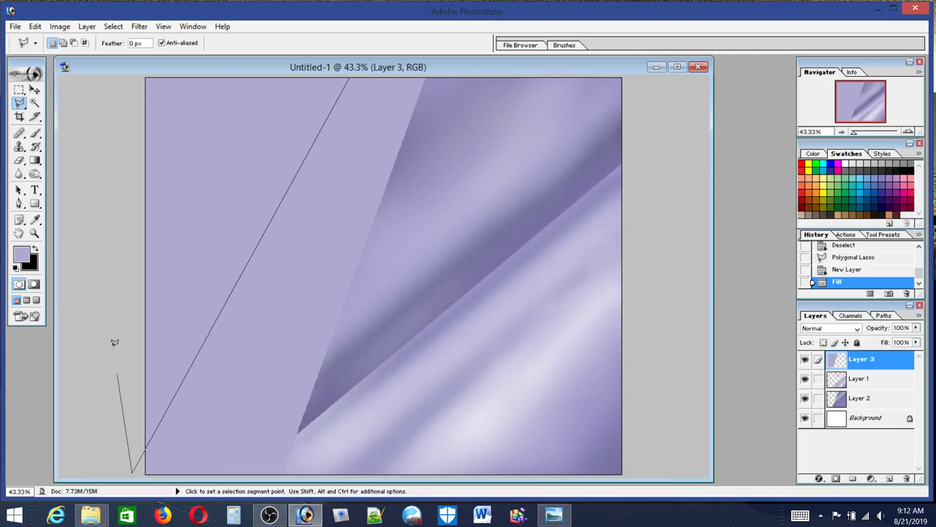
pyautogui.click(126, 77)
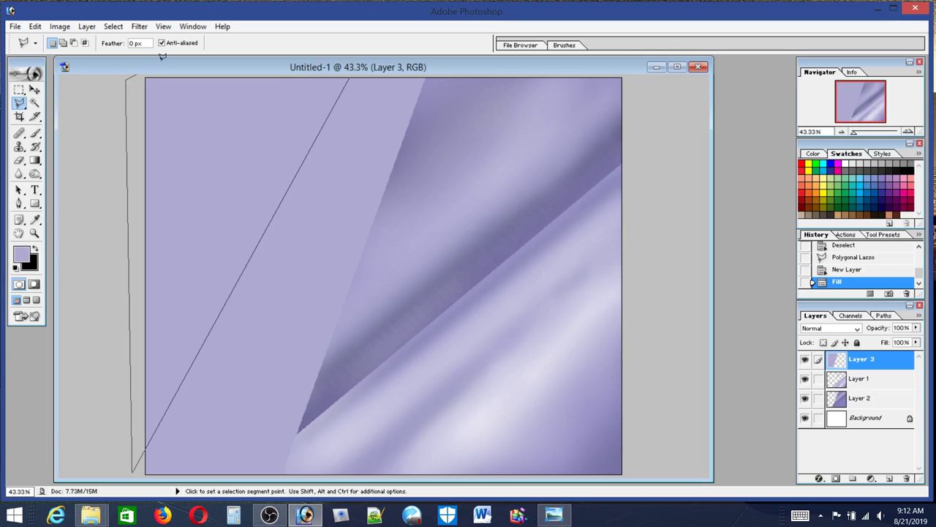
pyautogui.click(349, 73)
pyautogui.press('Delete')
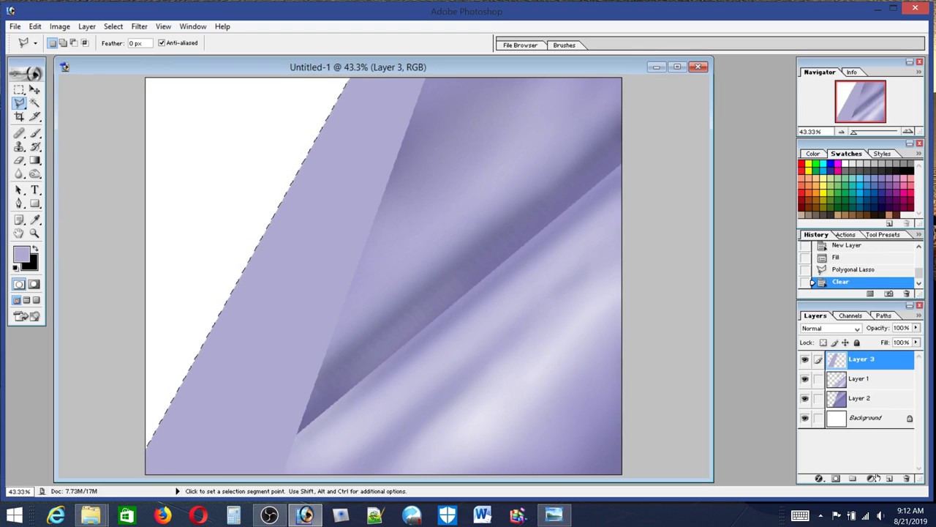
pyautogui.click(889, 478)
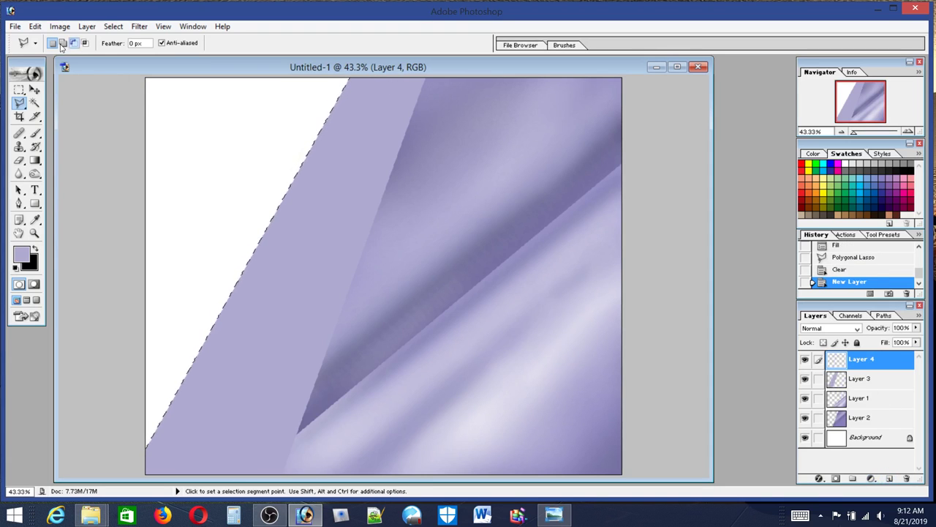
# Fill the selection with lavender on Layer 4 and set a 194 px soft brush
pyautogui.click(35, 26)
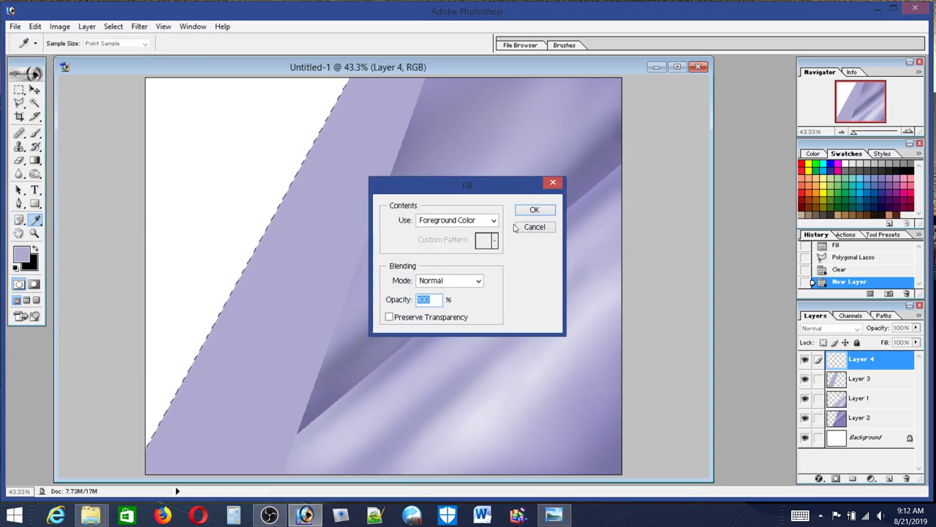
pyautogui.click(548, 214)
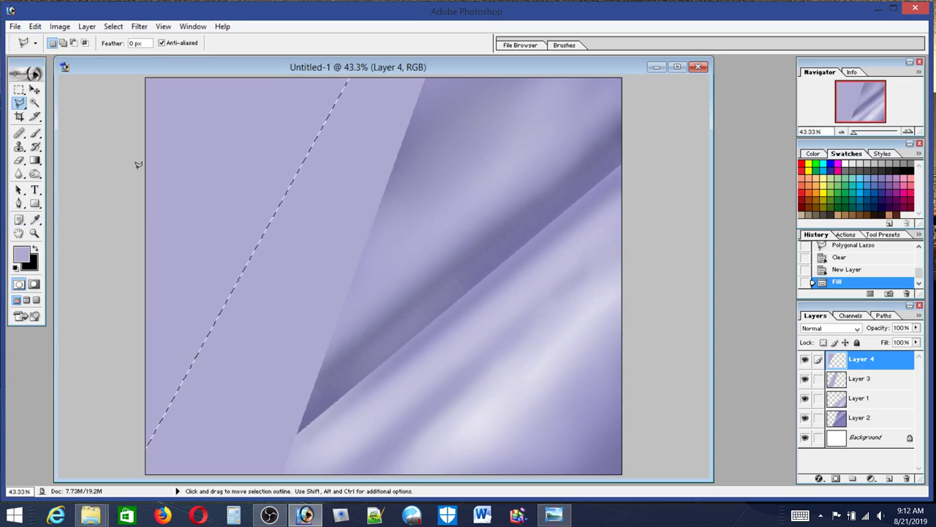
pyautogui.click(35, 133)
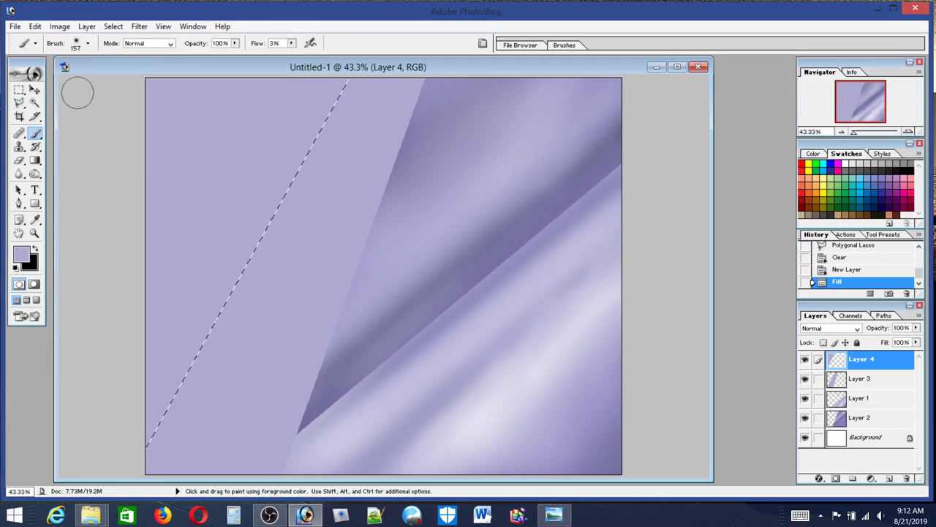
pyautogui.click(87, 44)
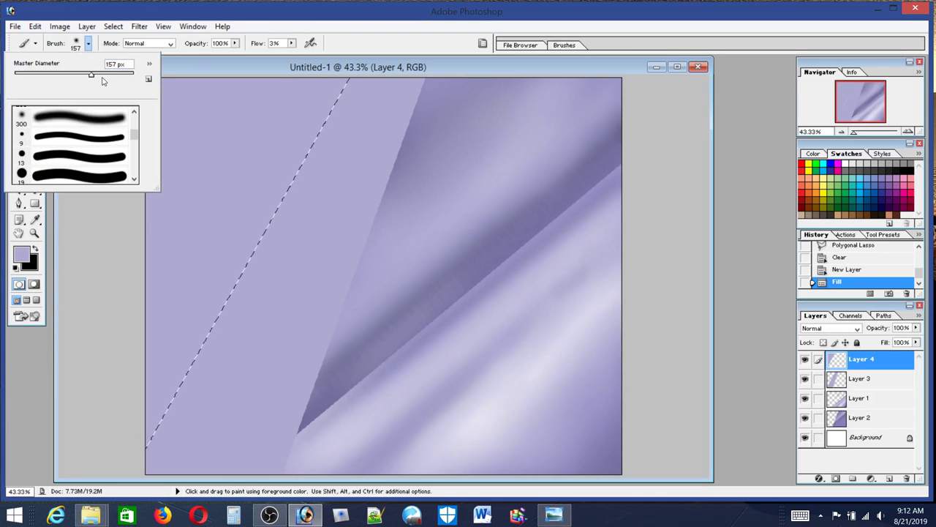
pyautogui.click(103, 76)
# Paint straight white highlight strokes along the band's diagonal edge, checking the reference
pyautogui.click(846, 162)
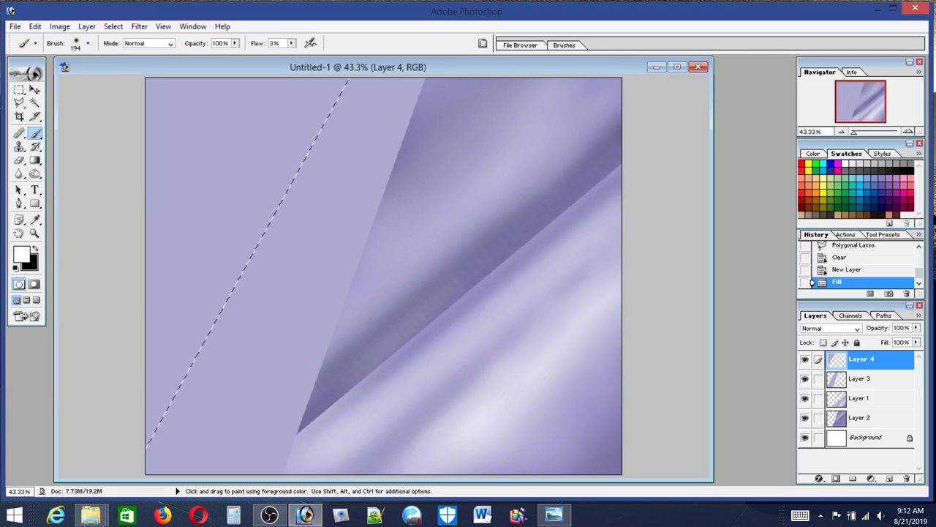
pyautogui.click(331, 86)
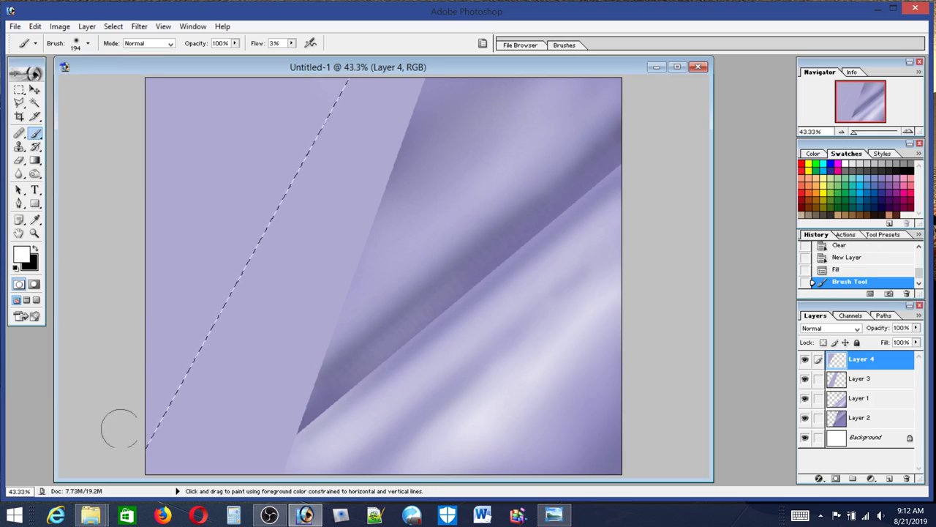
pyautogui.keyDown('shift'); pyautogui.click(138, 446); pyautogui.keyUp('shift')
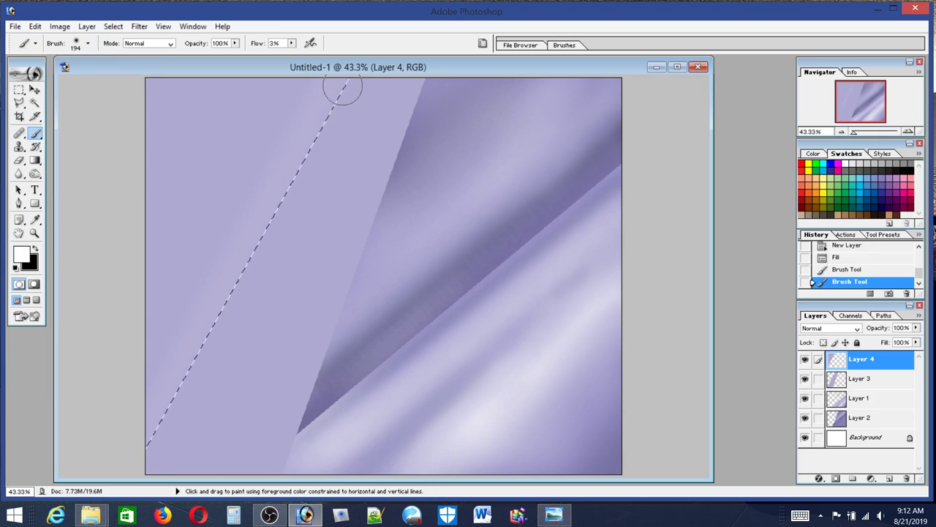
pyautogui.keyDown('shift'); pyautogui.click(320, 113); pyautogui.keyUp('shift')
pyautogui.keyDown('shift'); pyautogui.click(137, 426); pyautogui.keyUp('shift')
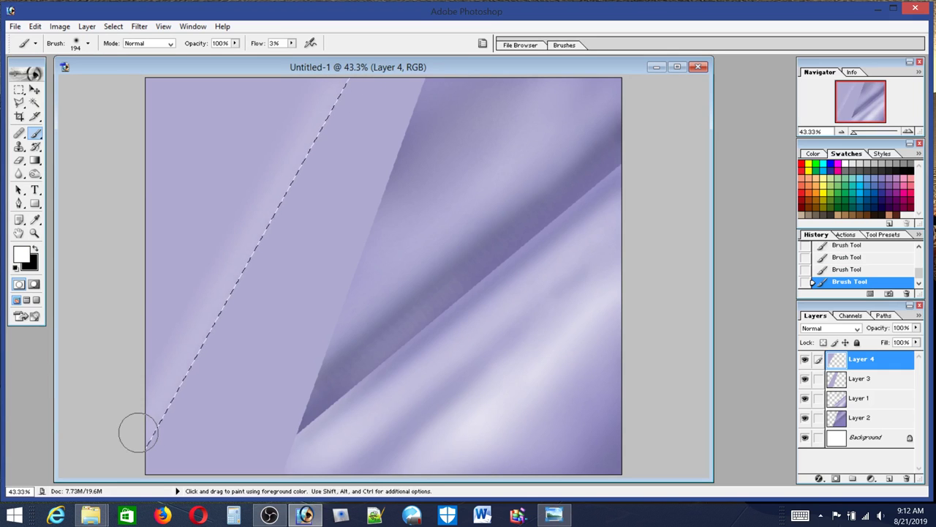
pyautogui.click(568, 521)
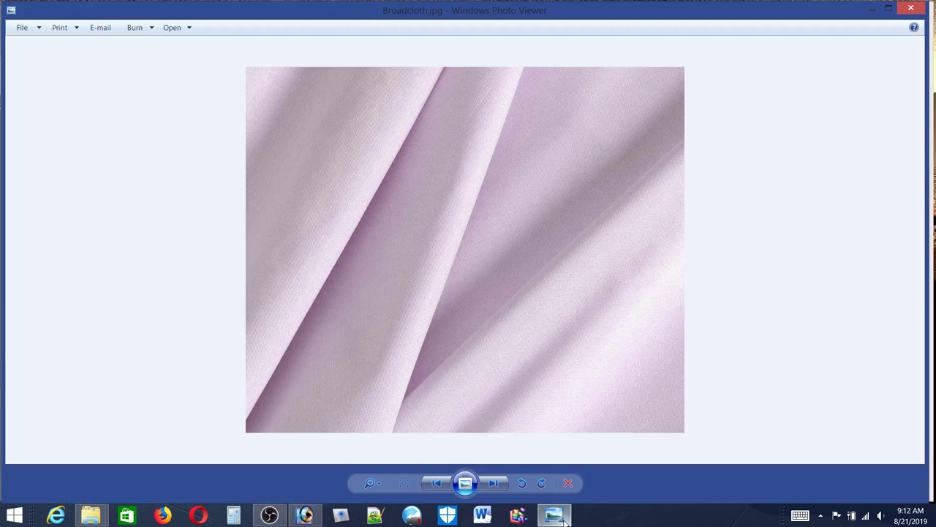
pyautogui.click(564, 521)
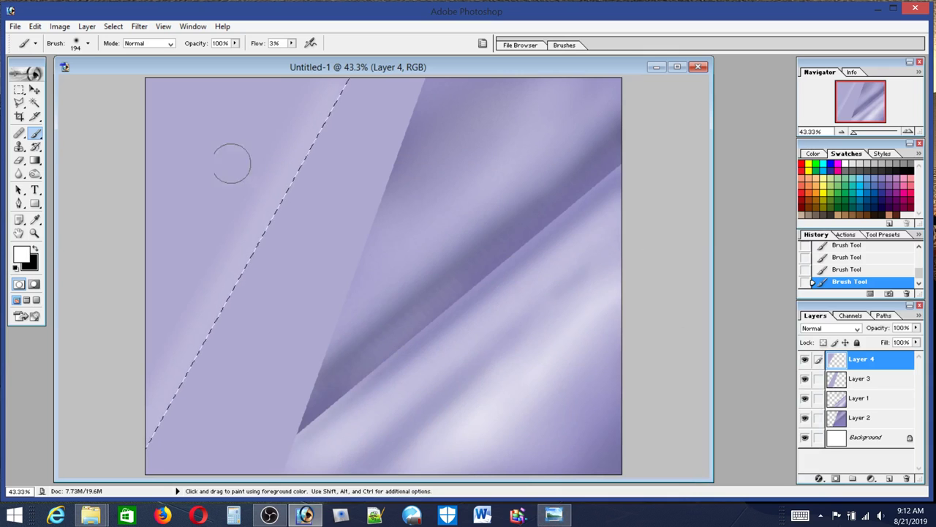
# Enlarge the brush to 302 px and make Layer 3 the working layer
pyautogui.click(76, 45)
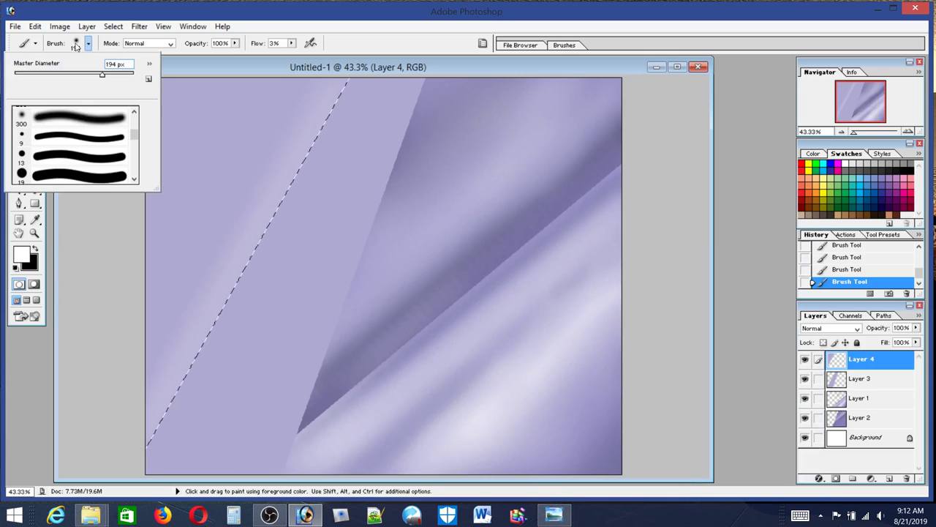
pyautogui.click(110, 75)
pyautogui.press('Return')
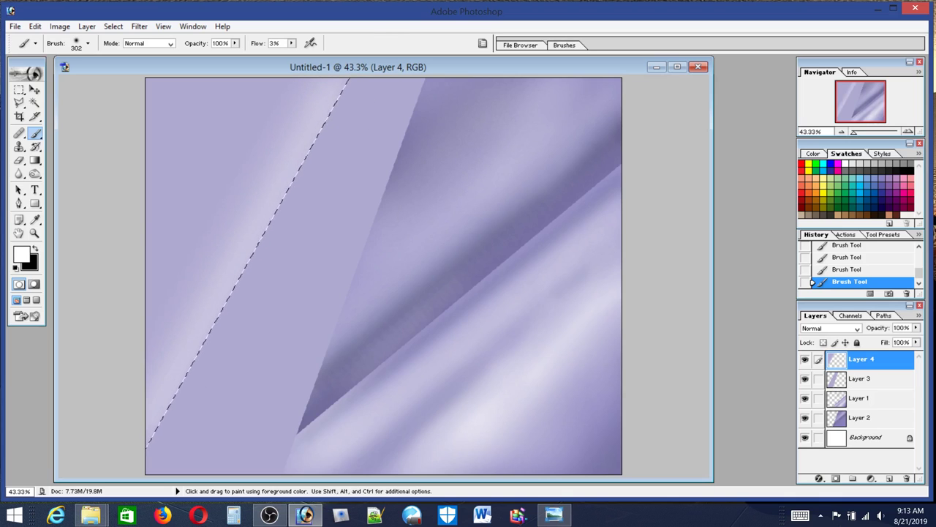
pyautogui.click(864, 382)
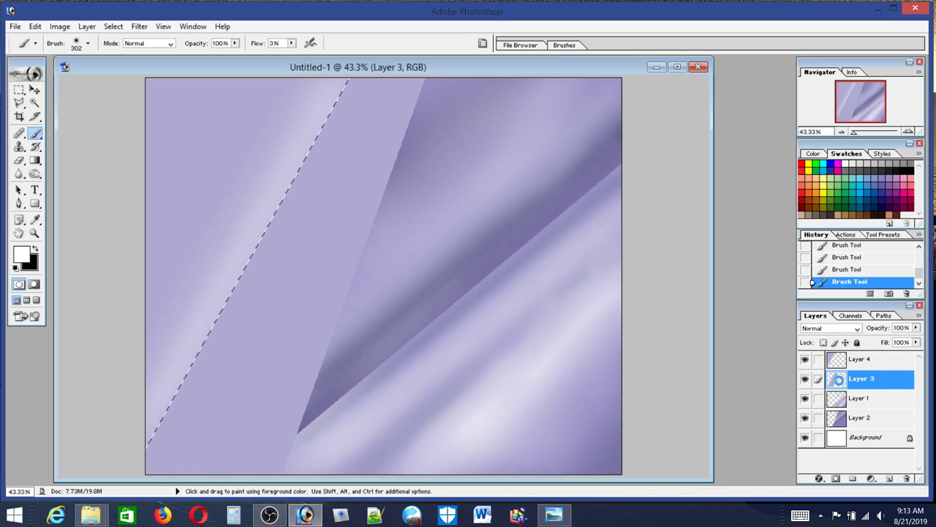
# Load Layer 3's band as a selection, hide its outline via View > Extras, and compare with Broadcloth.jpg
pyautogui.keyDown('ctrl'); pyautogui.click(838, 379); pyautogui.keyUp('ctrl')
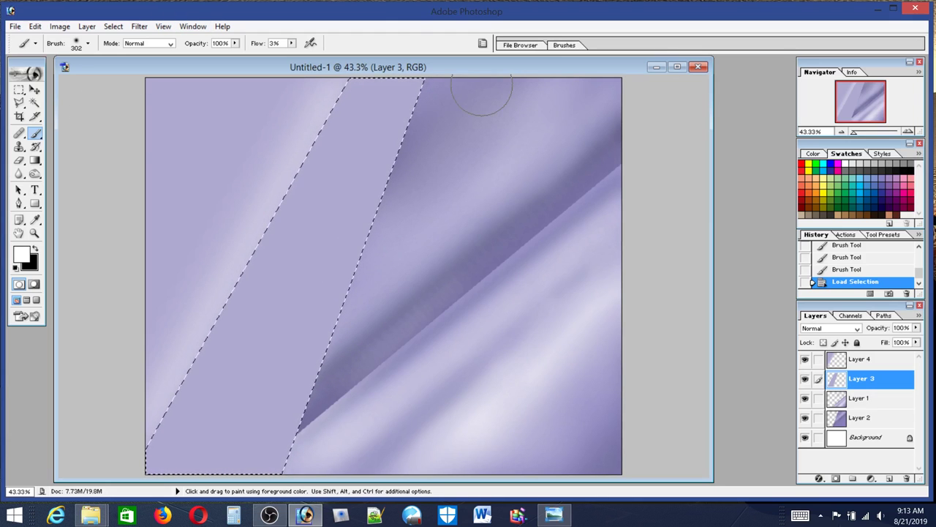
pyautogui.click(169, 26)
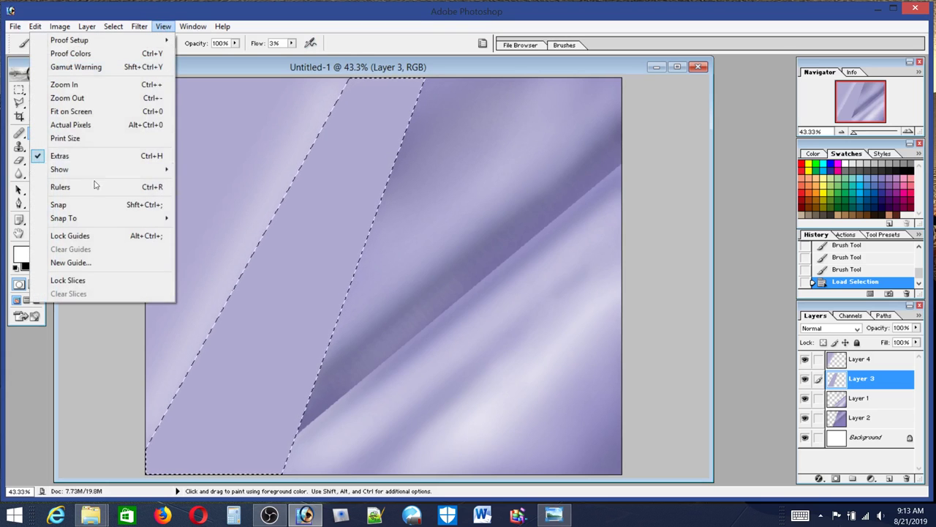
pyautogui.click(62, 156)
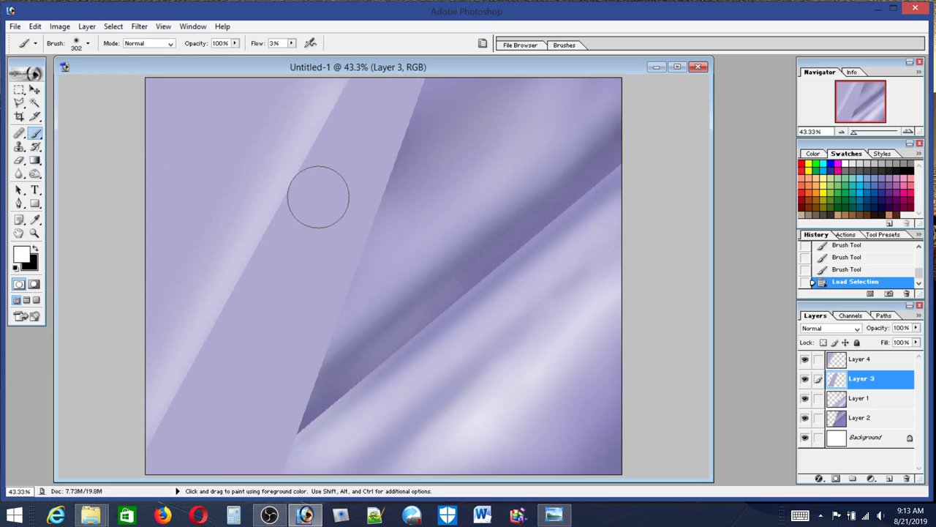
pyautogui.click(554, 517)
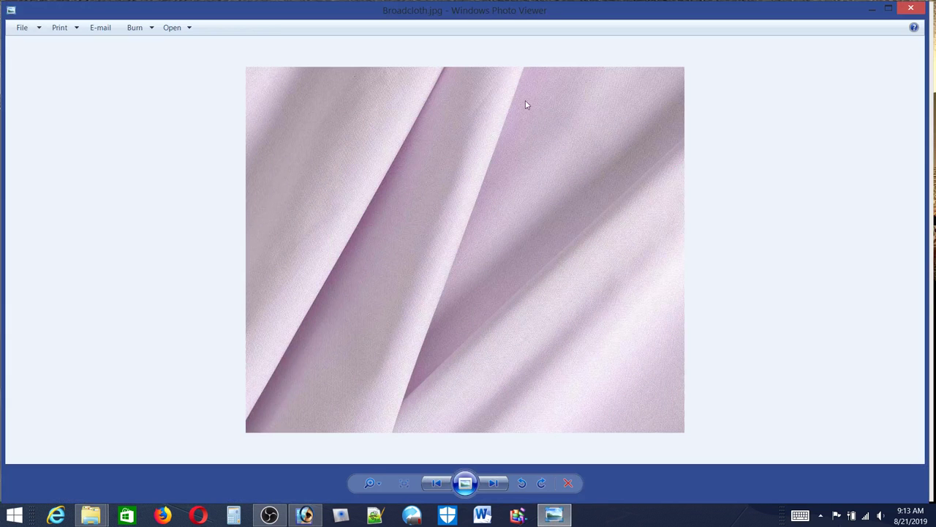
pyautogui.click(553, 517)
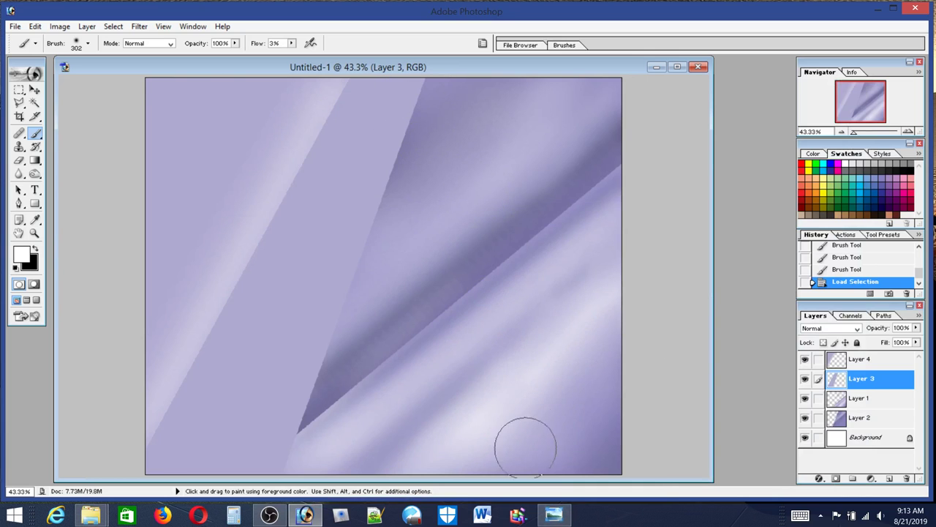
pyautogui.click(554, 516)
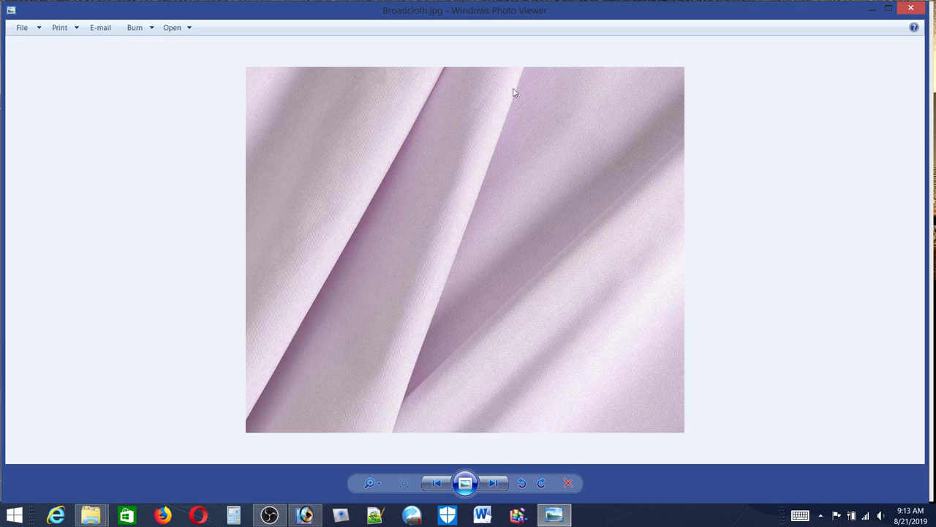
pyautogui.click(555, 513)
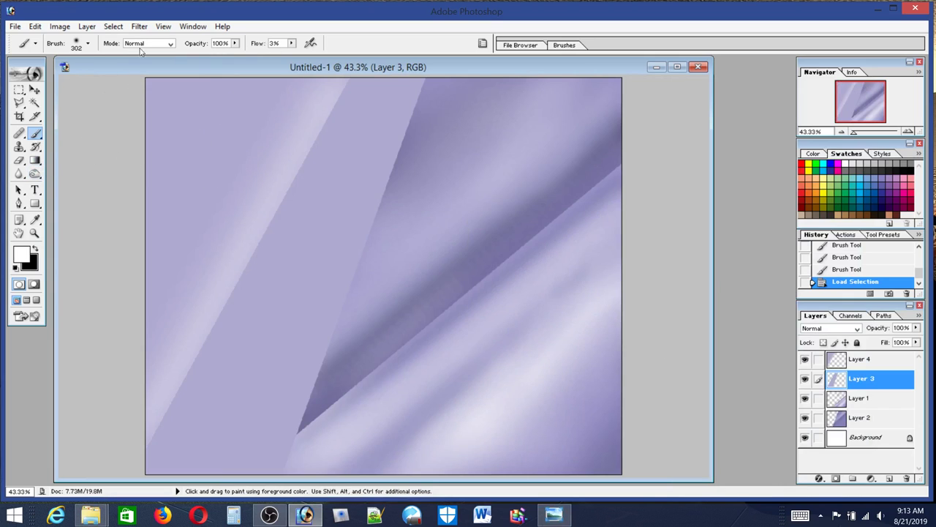
pyautogui.click(78, 46)
# Set the brush to 192 px and dab soft highlights at the band's top and lower left
pyautogui.click(97, 73)
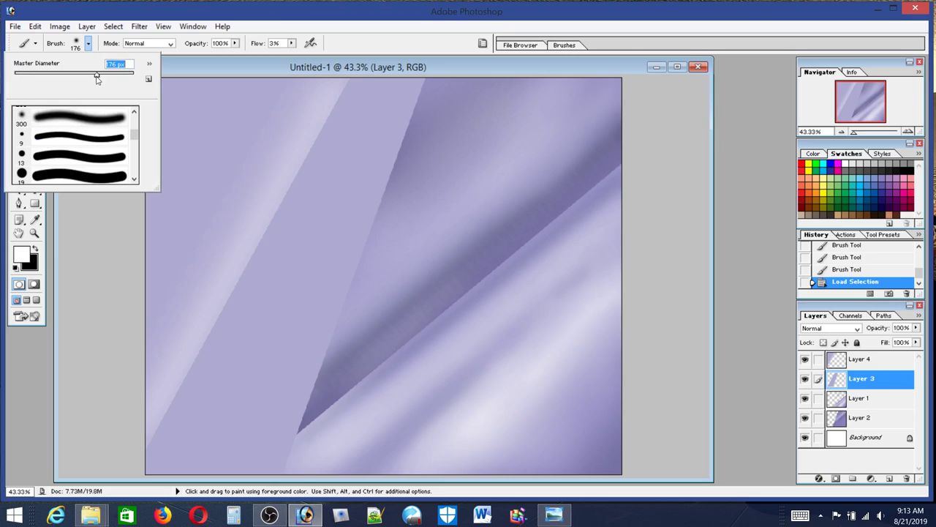
pyautogui.click(104, 74)
pyautogui.click(101, 74)
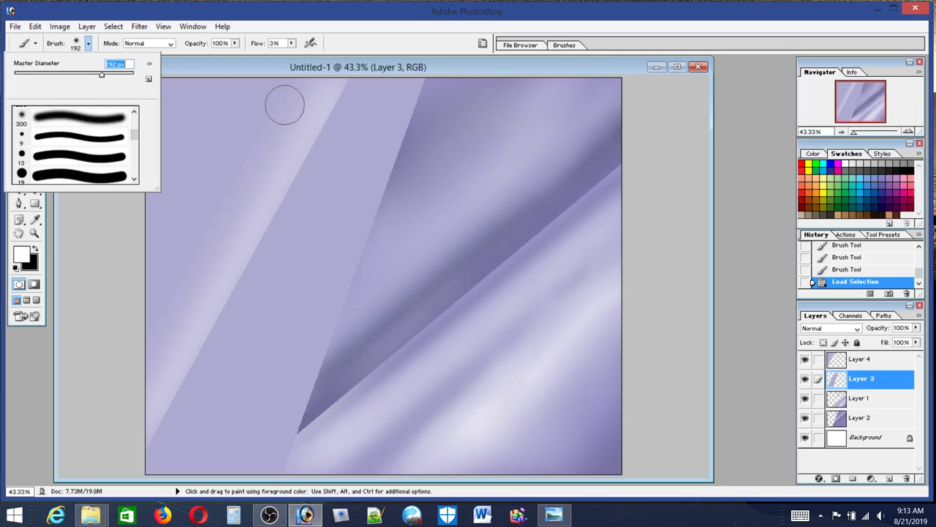
pyautogui.click(416, 84)
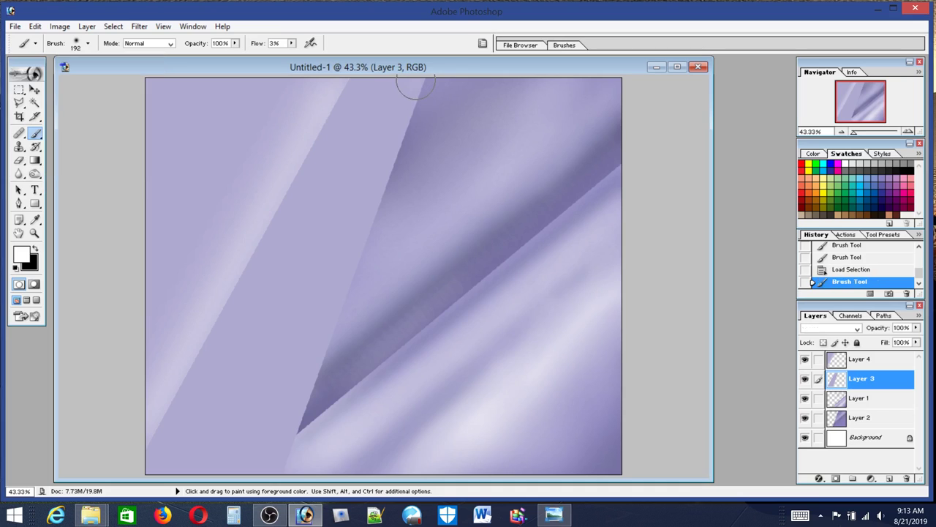
pyautogui.click(264, 465)
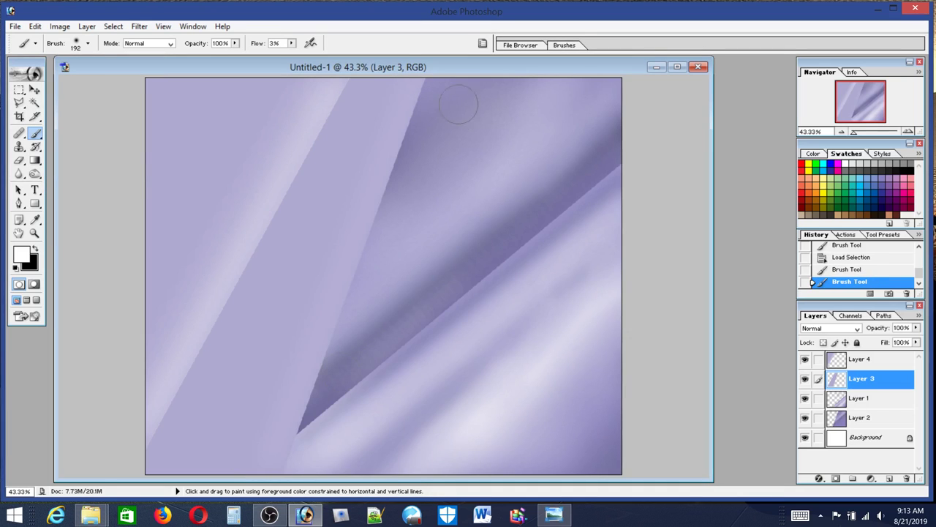
# Raise flow to 10% and lighten a long diagonal strip along the band's edge
pyautogui.click(292, 44)
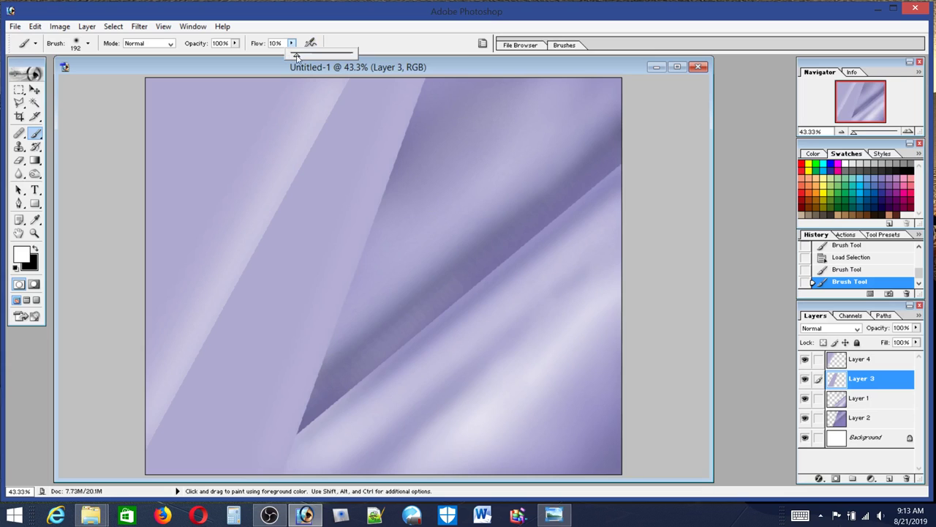
pyautogui.click(414, 89)
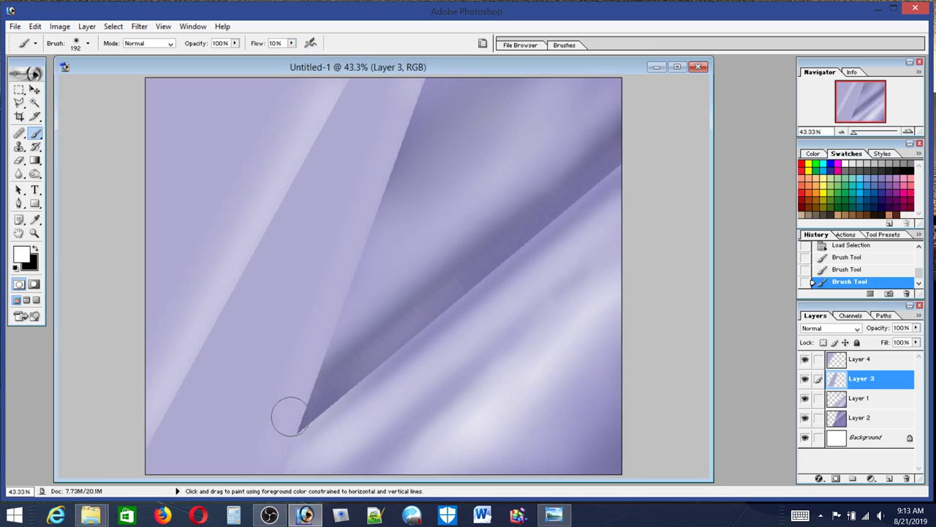
pyautogui.keyDown('shift'); pyautogui.click(259, 466); pyautogui.keyUp('shift')
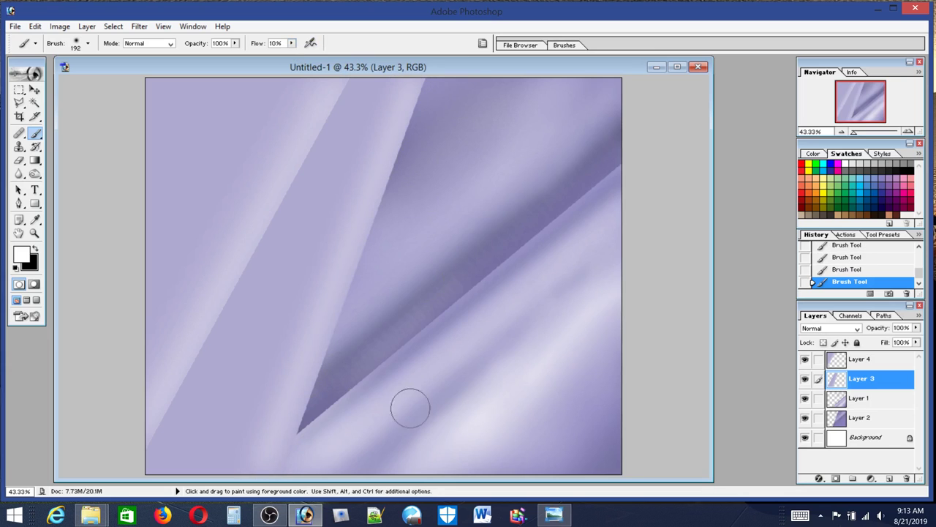
pyautogui.click(555, 515)
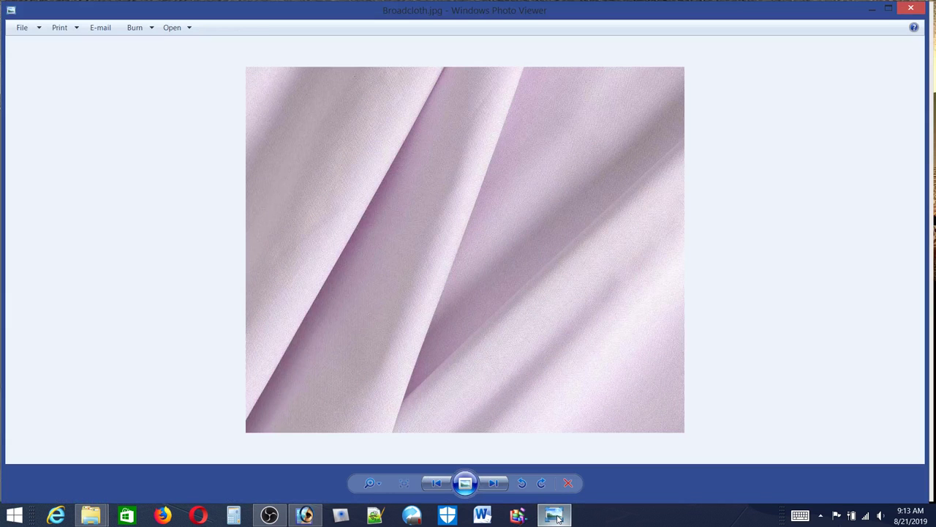
pyautogui.click(555, 516)
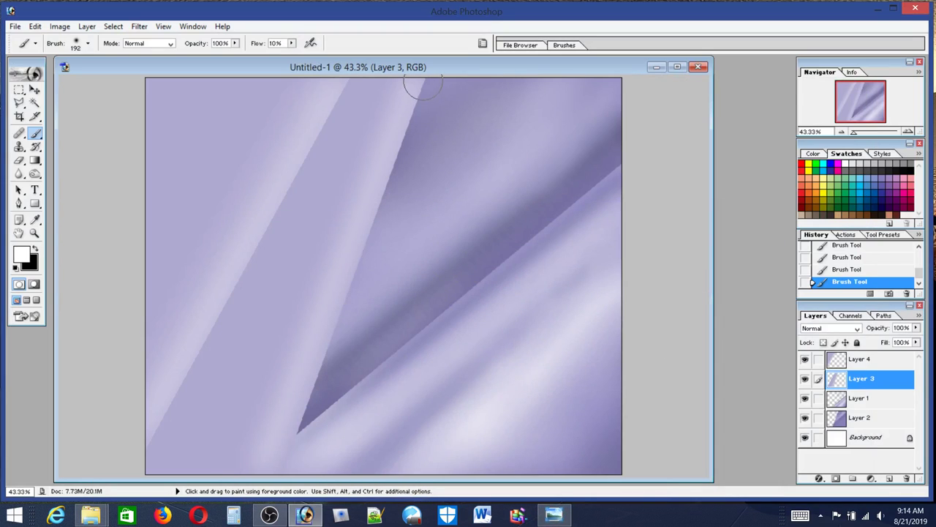
pyautogui.keyDown('shift'); pyautogui.click(261, 476); pyautogui.keyUp('shift')
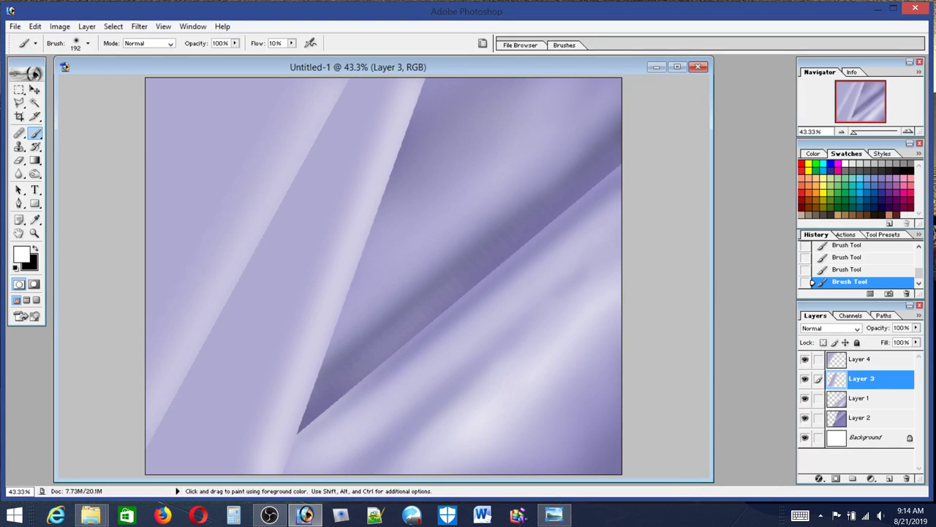
pyautogui.keyDown('shift'); pyautogui.click(411, 83); pyautogui.keyUp('shift')
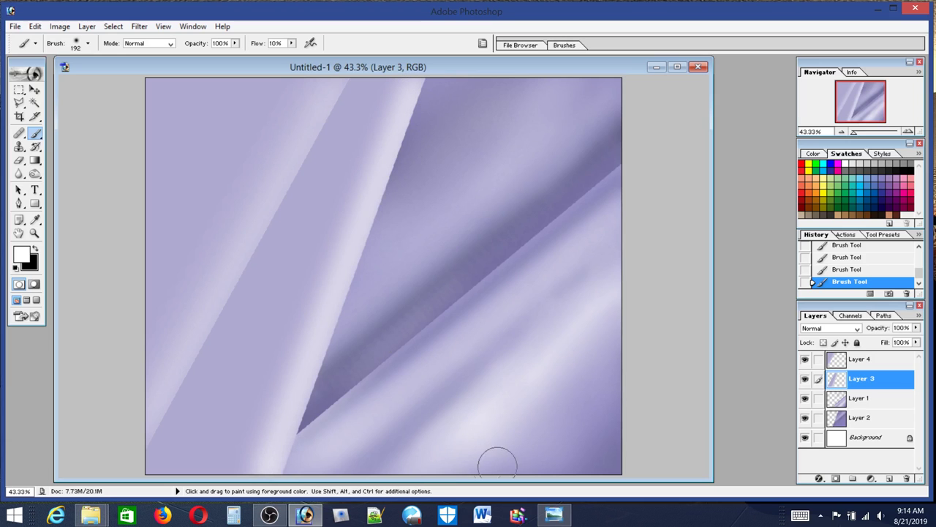
# Compare the lightened upper right fold panel against the Broadcloth reference photo
pyautogui.click(558, 518)
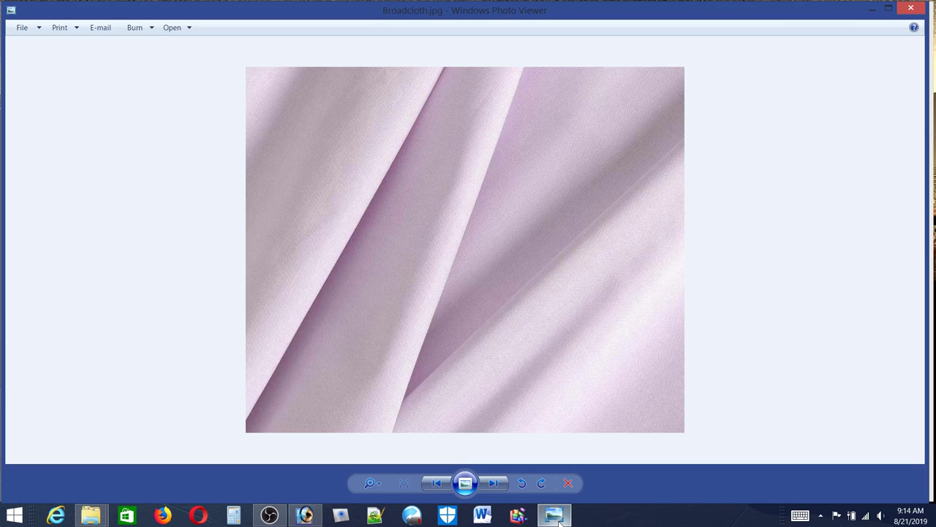
pyautogui.click(557, 518)
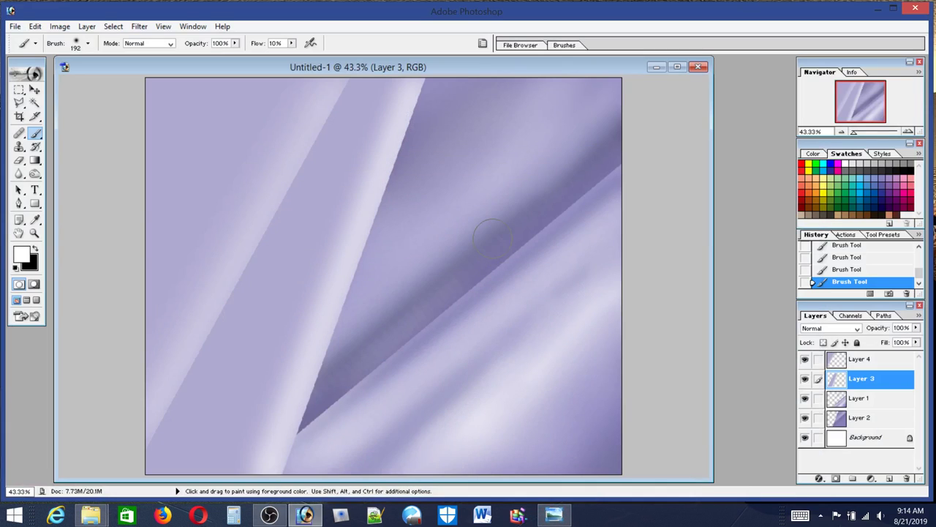
pyautogui.click(558, 517)
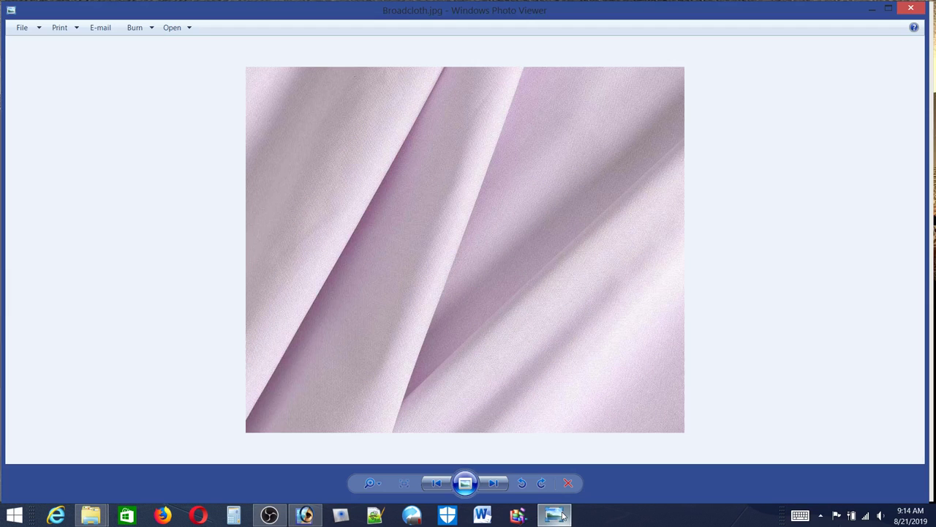
pyautogui.click(557, 517)
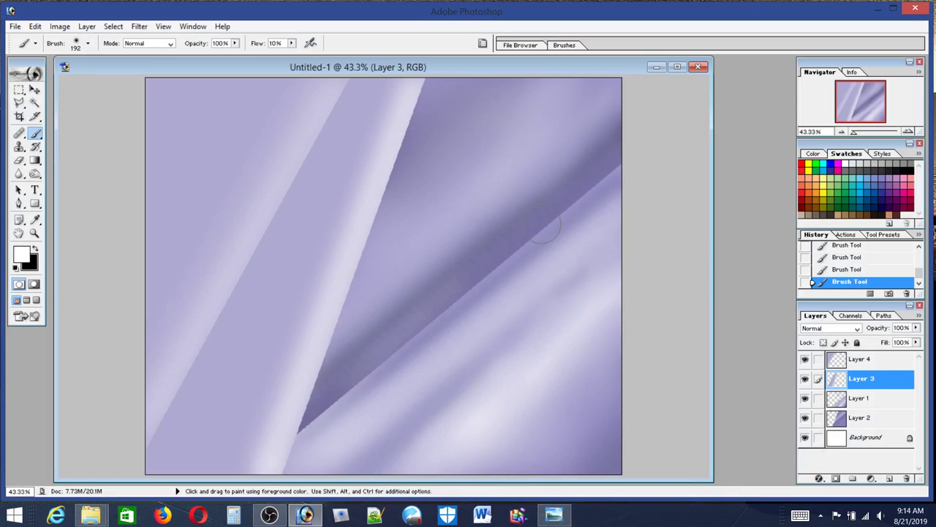
# Paint a stroke of lavender sampled from the canvas along the lower fabric, then check the reference
pyautogui.keyDown('alt'); pyautogui.click(459, 122); pyautogui.keyUp('alt')
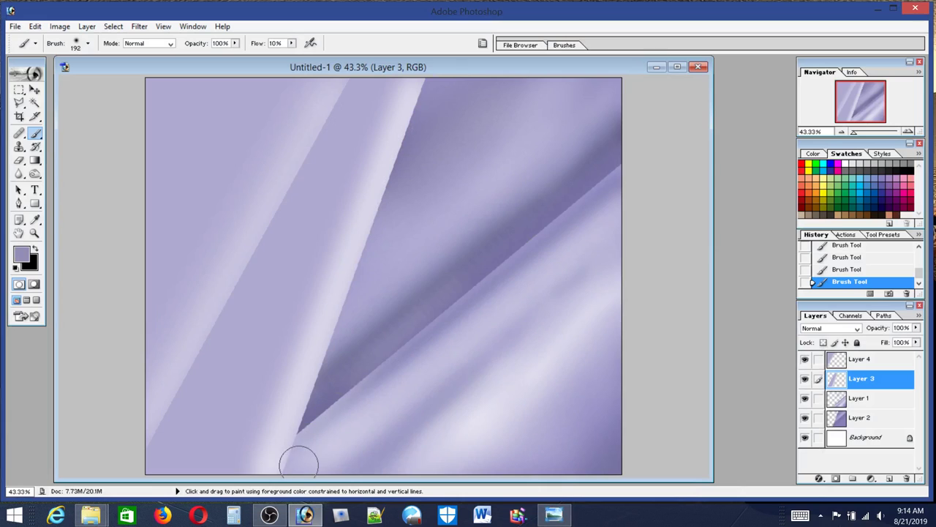
pyautogui.keyDown('shift'); pyautogui.moveTo(300, 464); pyautogui.dragTo(357, 385); pyautogui.keyUp('shift')
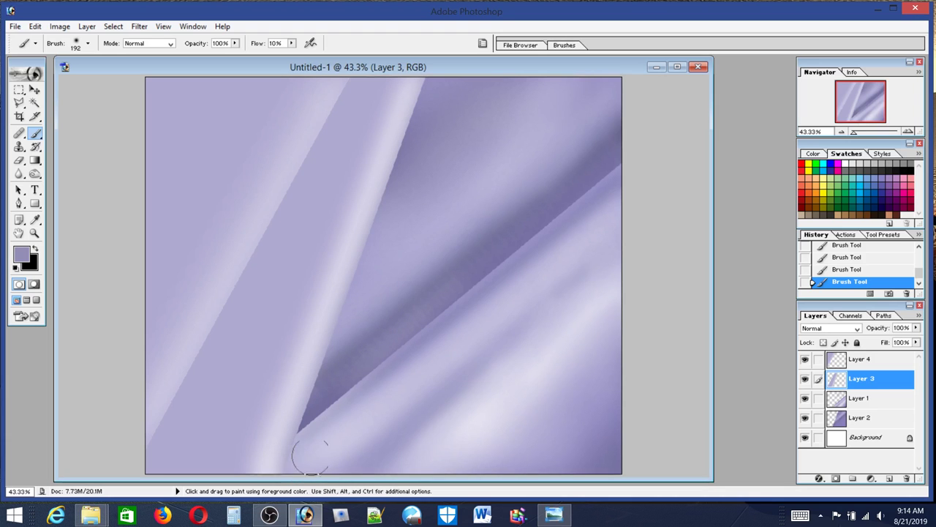
pyautogui.click(555, 517)
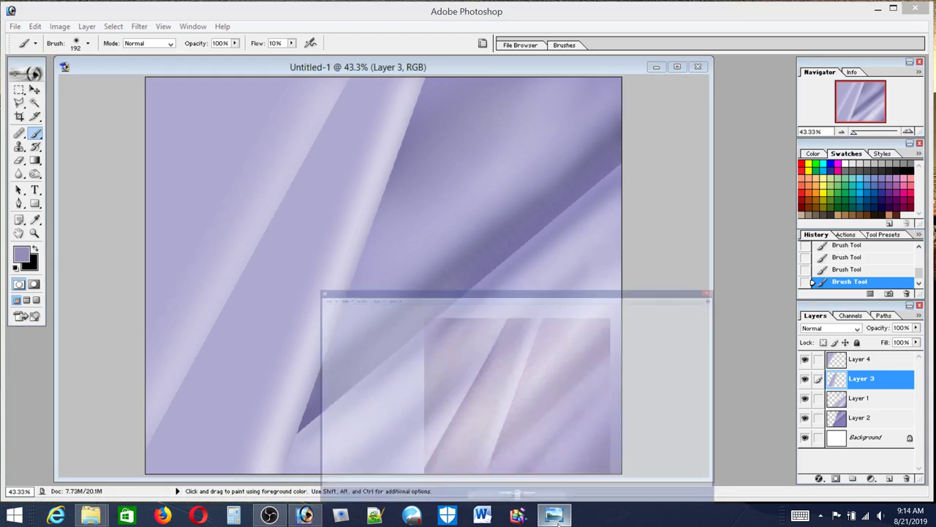
pyautogui.click(554, 515)
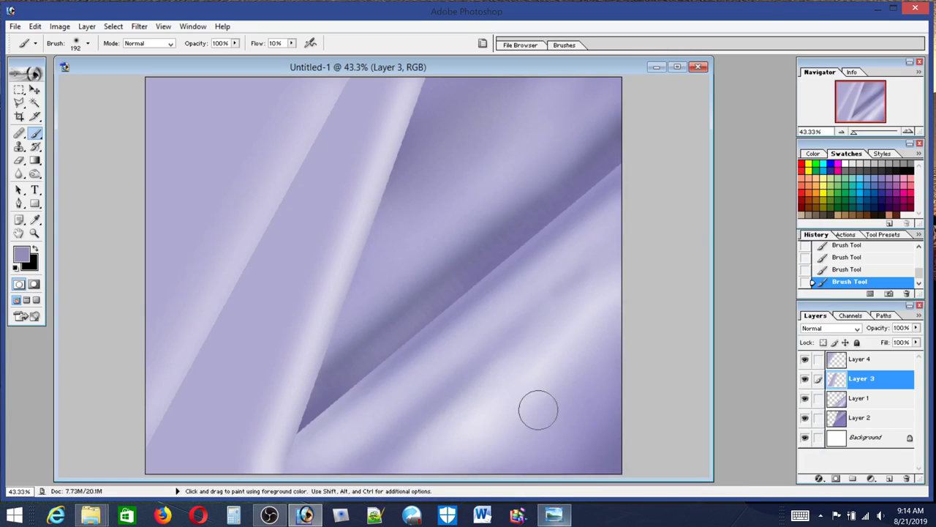
# Lighten and widen the light band's edge with a sampled light lavender, comparing with Broadcloth
pyautogui.press('alt')
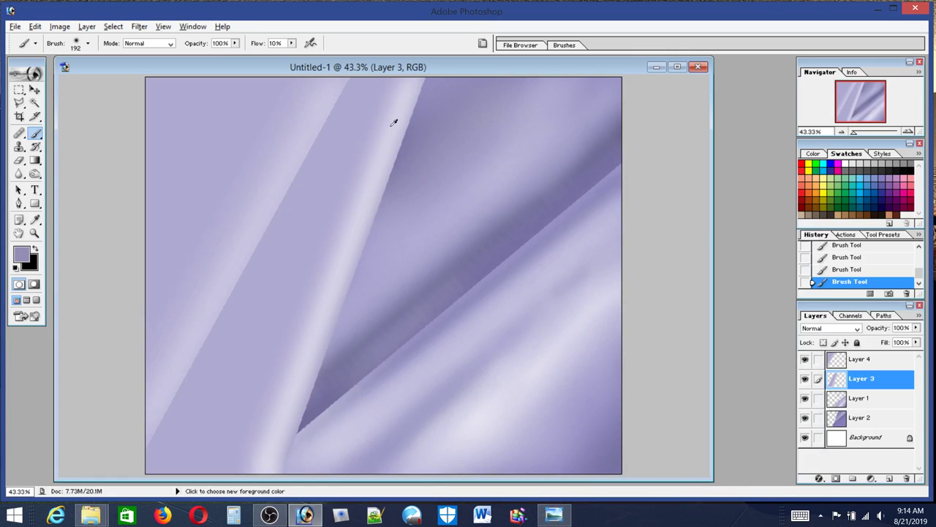
pyautogui.keyDown('alt'); pyautogui.click(397, 112); pyautogui.keyUp('alt')
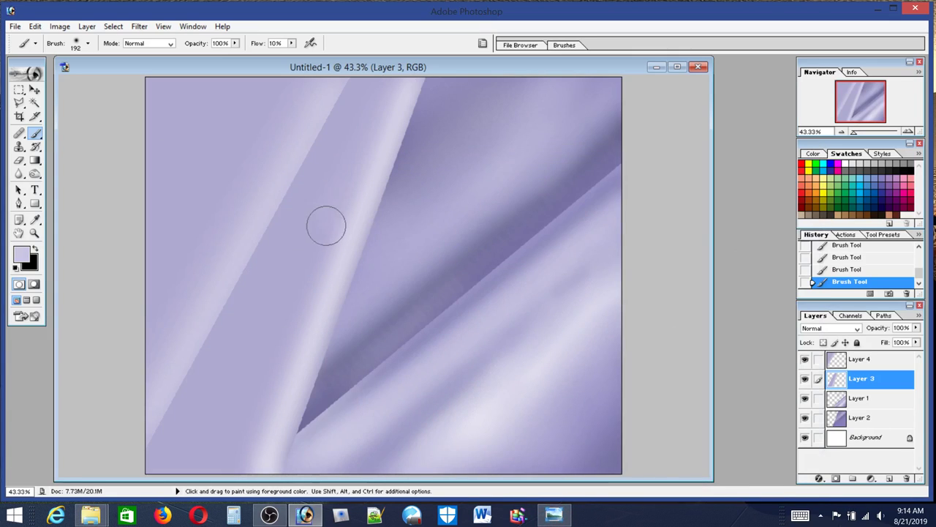
pyautogui.moveTo(404, 95)
pyautogui.mouseDown()
pyautogui.moveTo(331, 218)
pyautogui.moveTo(391, 77)
pyautogui.moveTo(324, 125)
pyautogui.mouseUp()
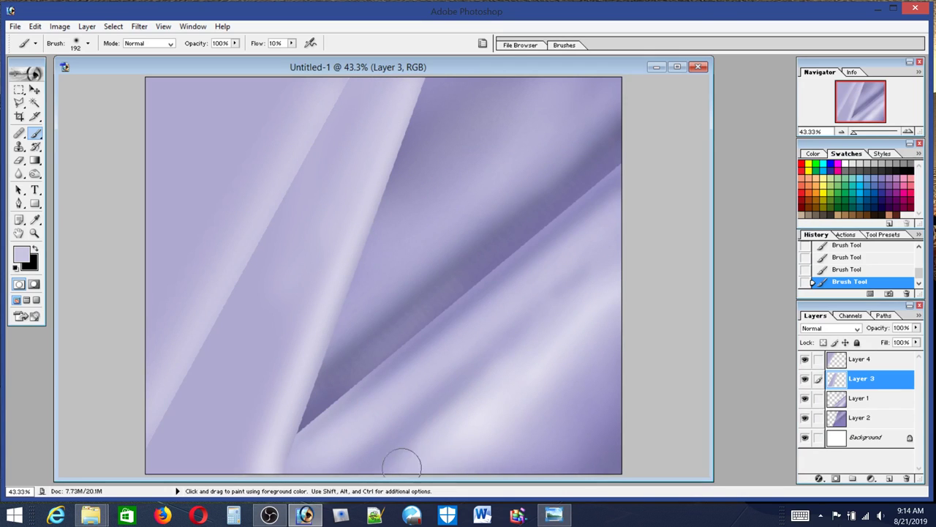
pyautogui.click(554, 515)
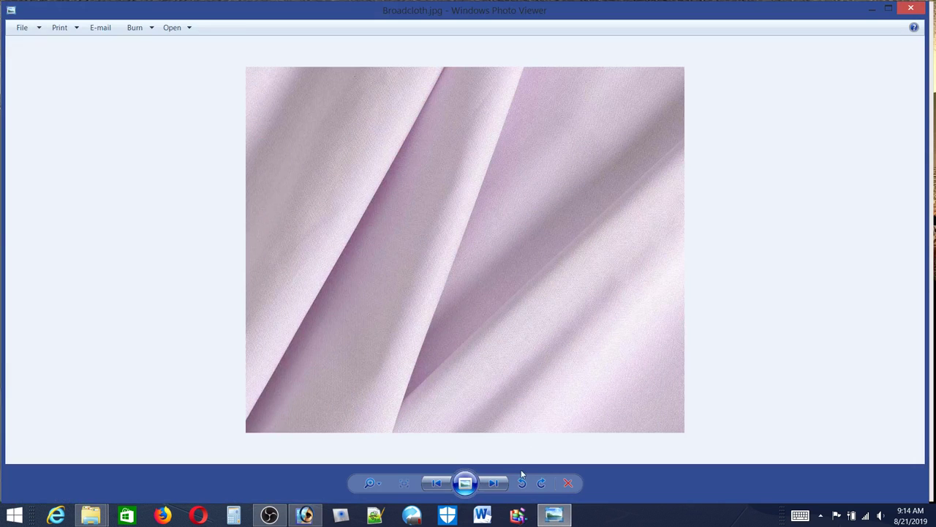
pyautogui.click(554, 515)
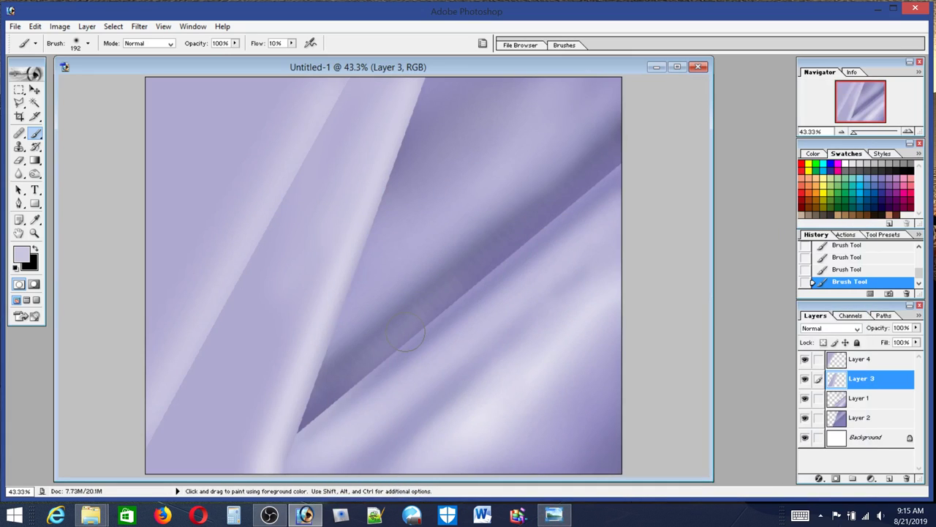
pyautogui.press('z')
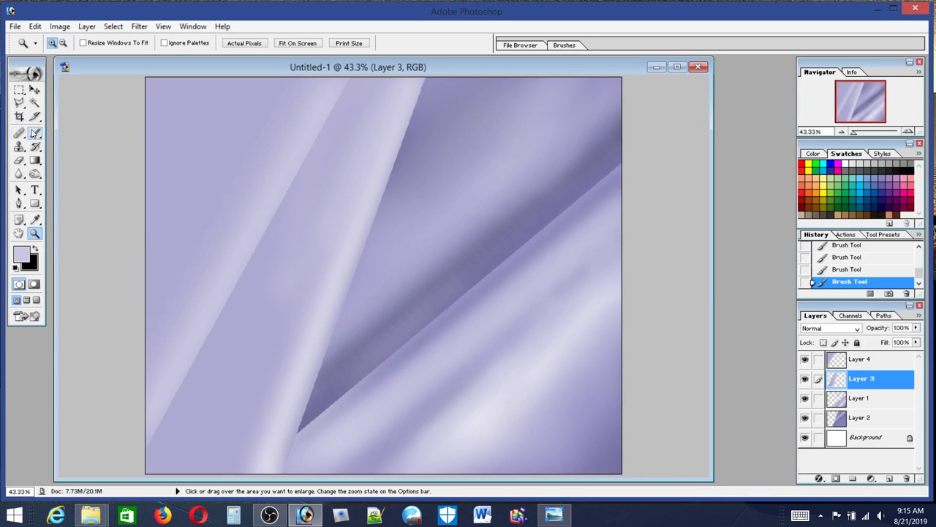
# Sample a darker purple from the canvas with the Brush and compare against the reference
pyautogui.click(34, 133)
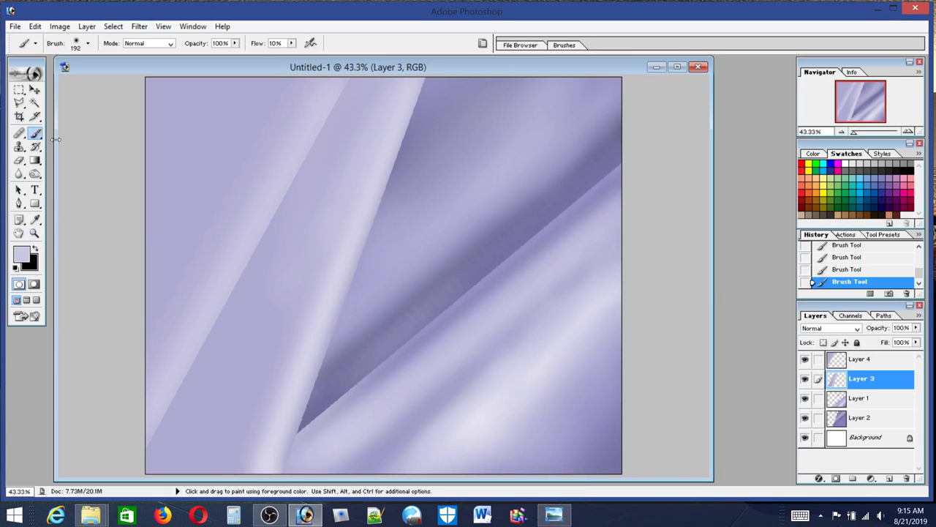
pyautogui.keyDown('alt'); pyautogui.click(401, 301); pyautogui.keyUp('alt')
pyautogui.click(556, 517)
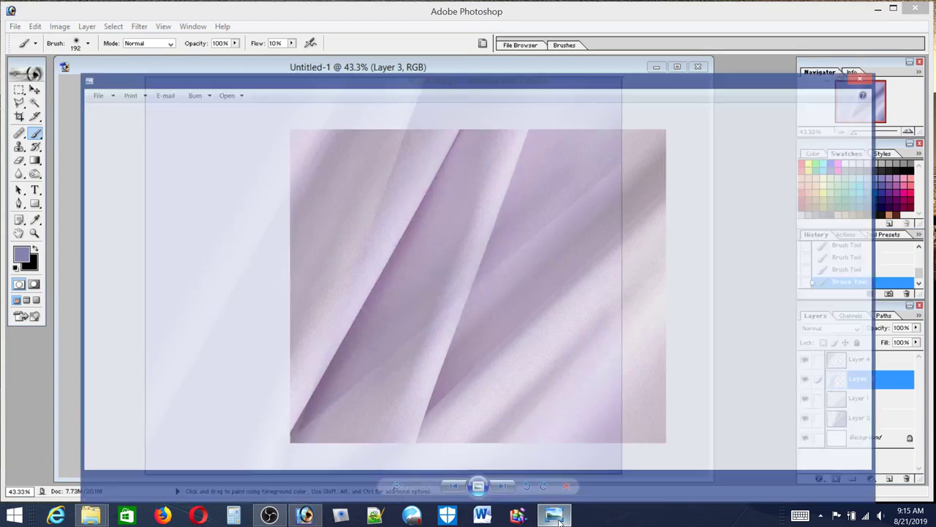
pyautogui.click(557, 519)
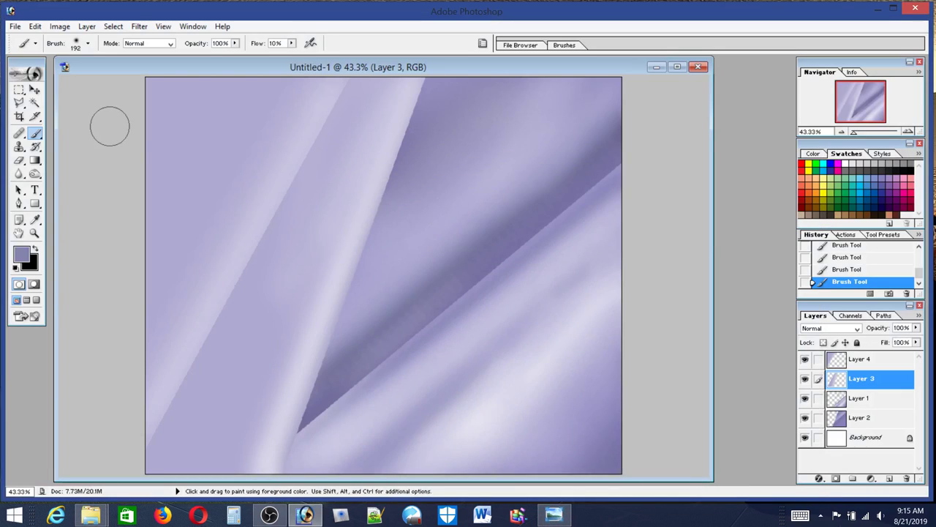
# Shrink the brush to 112 px and paint a straight darker stroke along the light band
pyautogui.click(77, 45)
pyautogui.moveTo(84, 76); pyautogui.dragTo(78, 75)
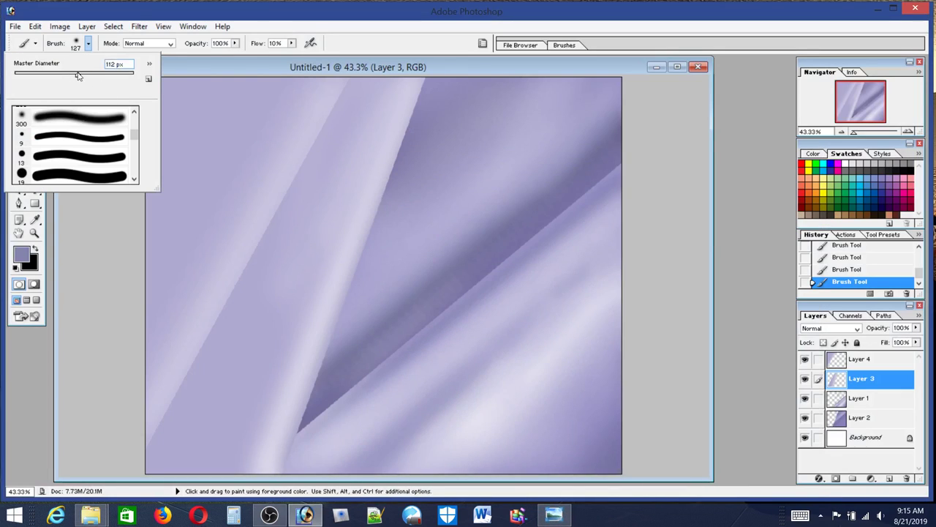
pyautogui.click(554, 515)
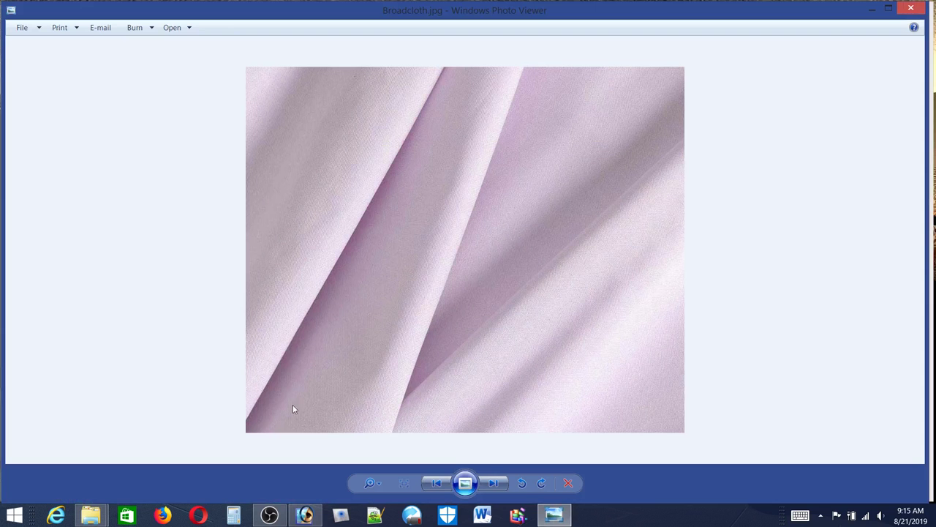
pyautogui.click(554, 515)
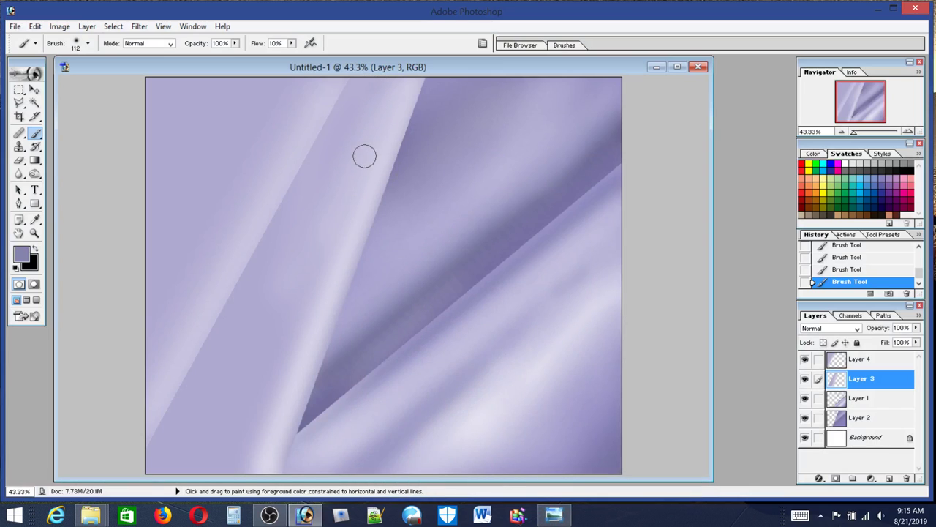
pyautogui.keyDown('shift'); pyautogui.click(287, 338); pyautogui.keyUp('shift')
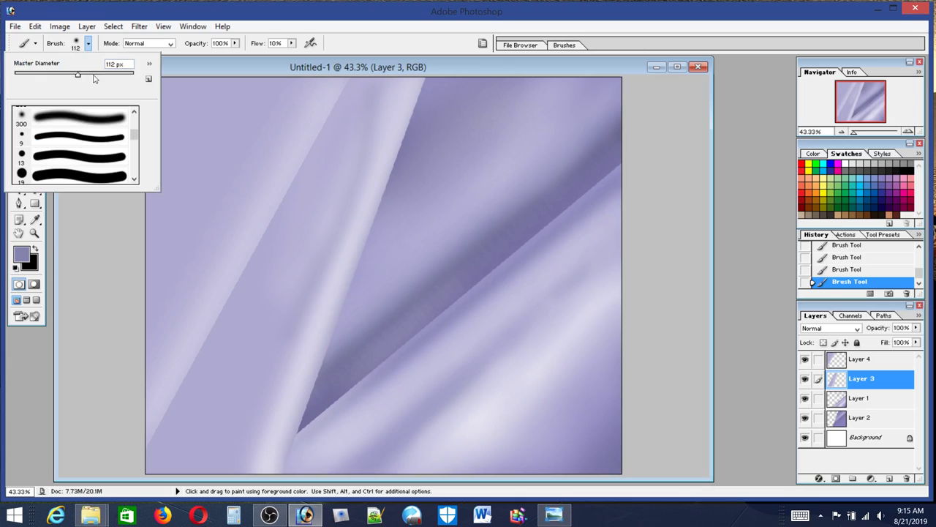
# Enlarge the brush to 169 px and compare the result with the broadcloth reference
pyautogui.click(94, 75)
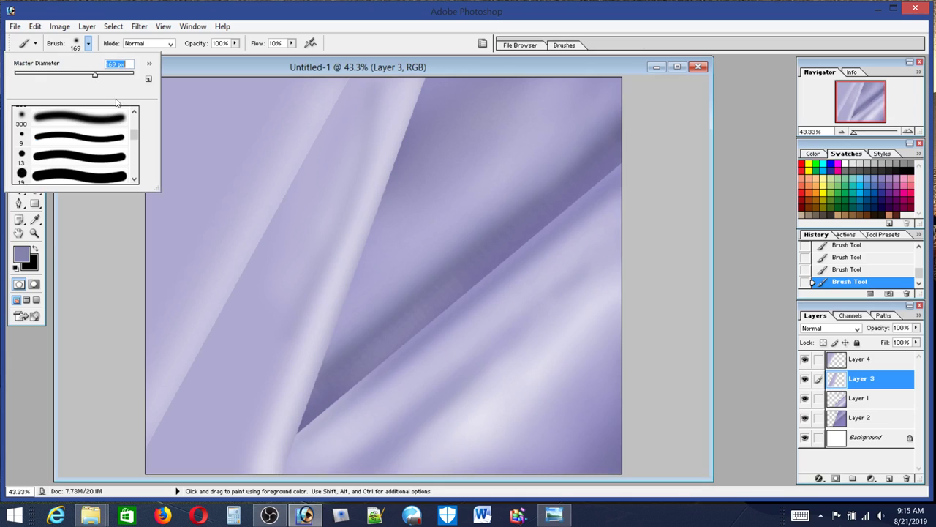
pyautogui.click(264, 387)
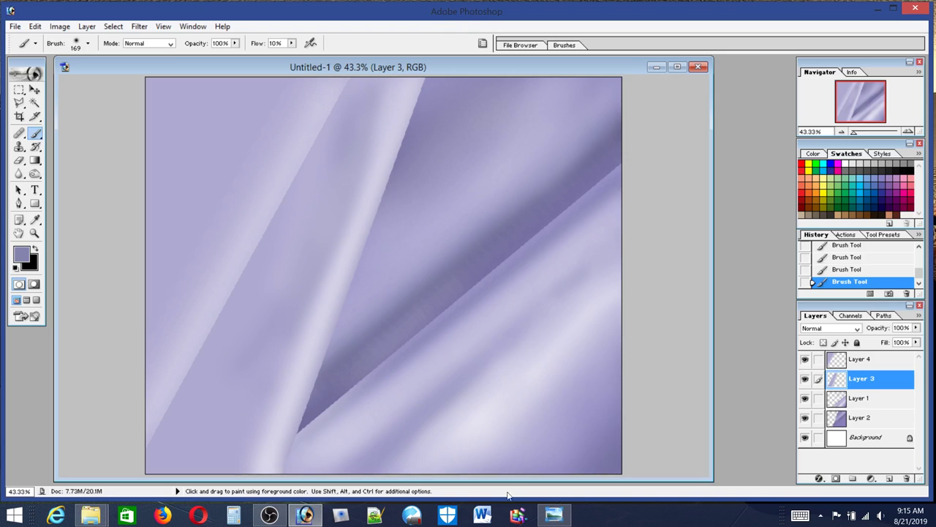
pyautogui.click(552, 516)
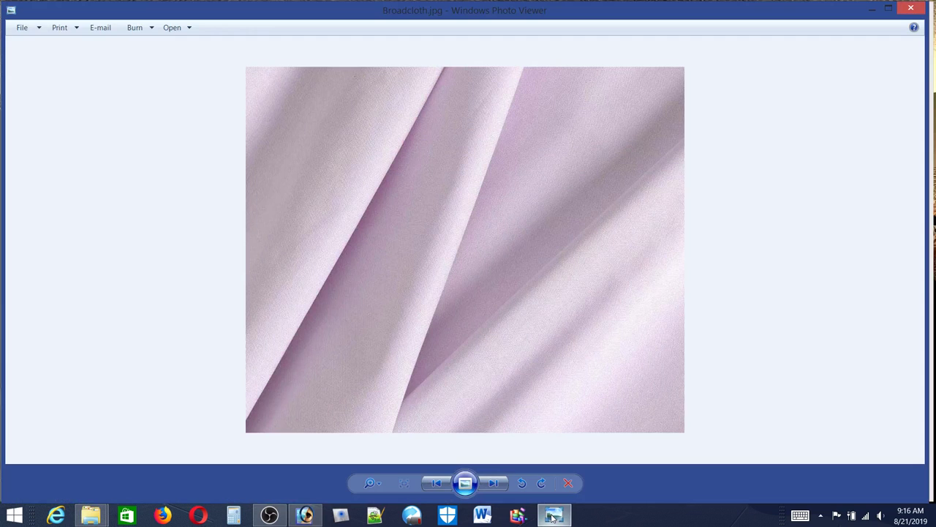
pyautogui.click(552, 516)
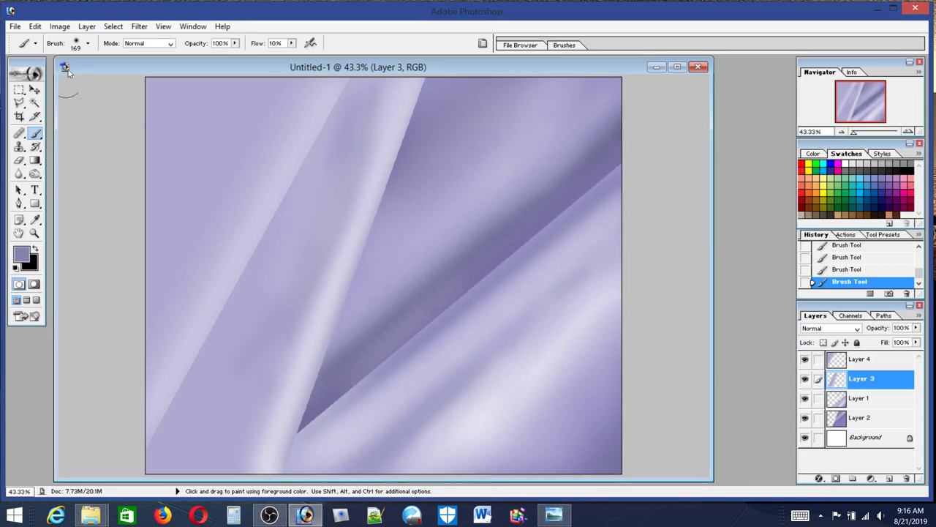
pyautogui.click(76, 44)
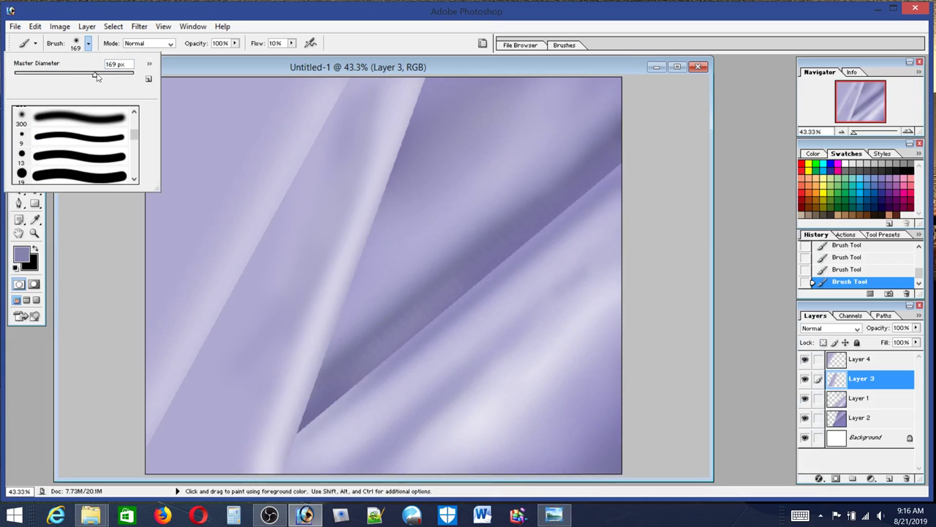
# Shrink the brush to about 120 px and brighten the light stripe with straight white strokes
pyautogui.moveTo(81, 76); pyautogui.dragTo(75, 75)
pyautogui.click(845, 162)
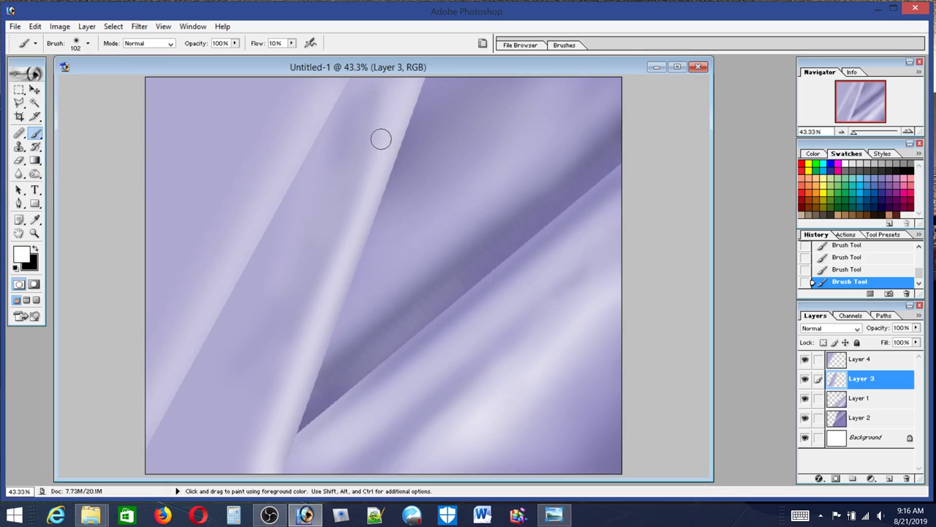
pyautogui.moveTo(380, 142)
pyautogui.mouseDown()
pyautogui.moveTo(357, 221)
pyautogui.moveTo(305, 330)
pyautogui.mouseUp()
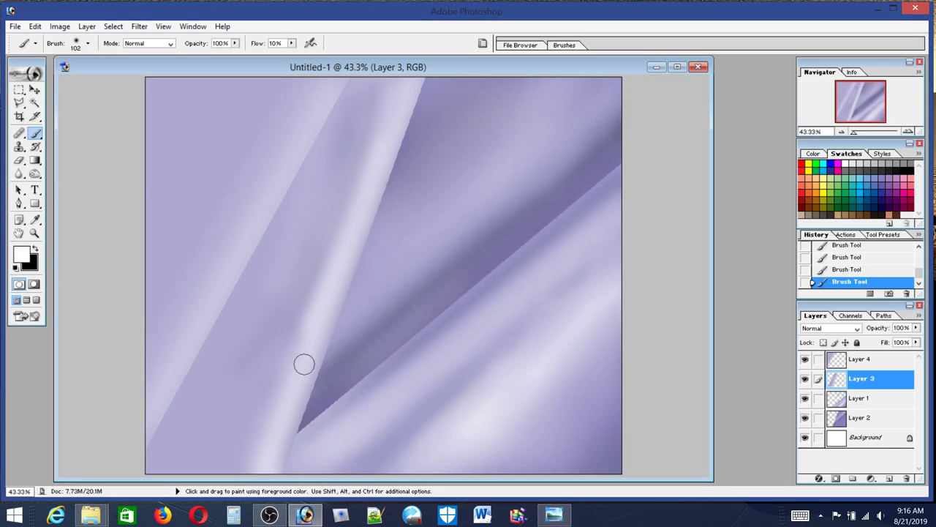
pyautogui.keyDown('shift'); pyautogui.click(278, 408); pyautogui.keyUp('shift')
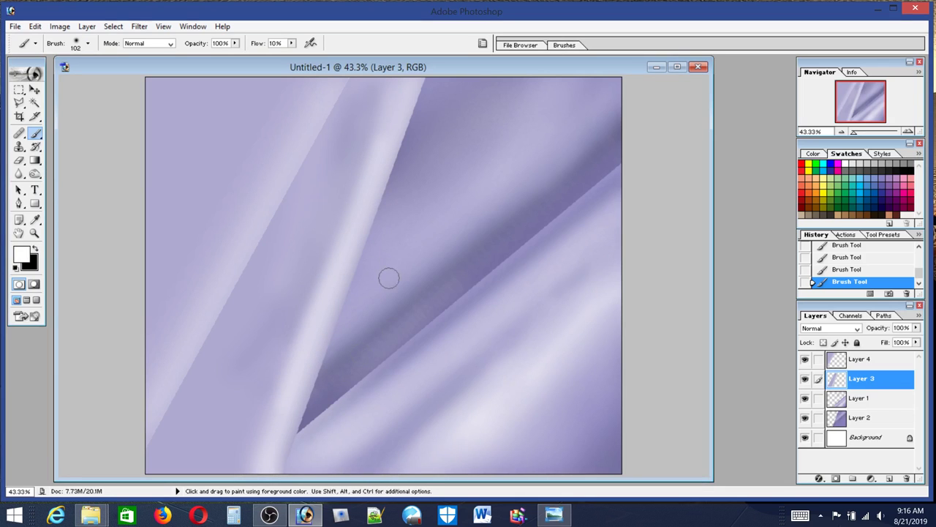
# Sample the canvas lavender as paint colour and flip between the painting and Broadcloth reference
pyautogui.click(553, 515)
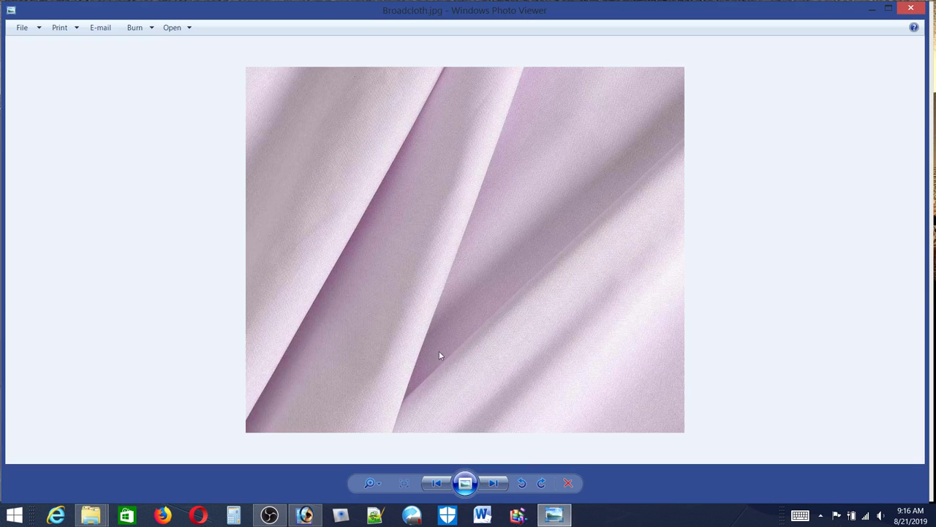
pyautogui.click(554, 515)
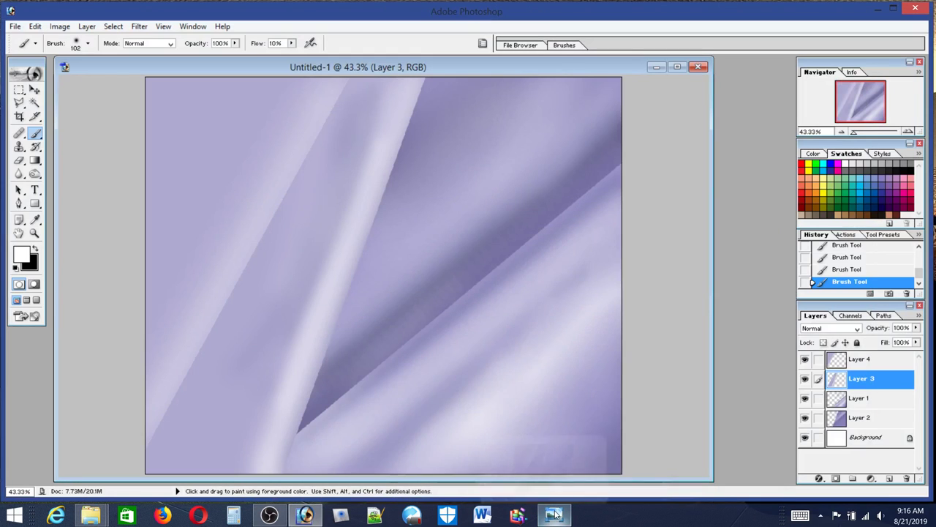
pyautogui.keyDown('alt'); pyautogui.click(488, 131); pyautogui.keyUp('alt')
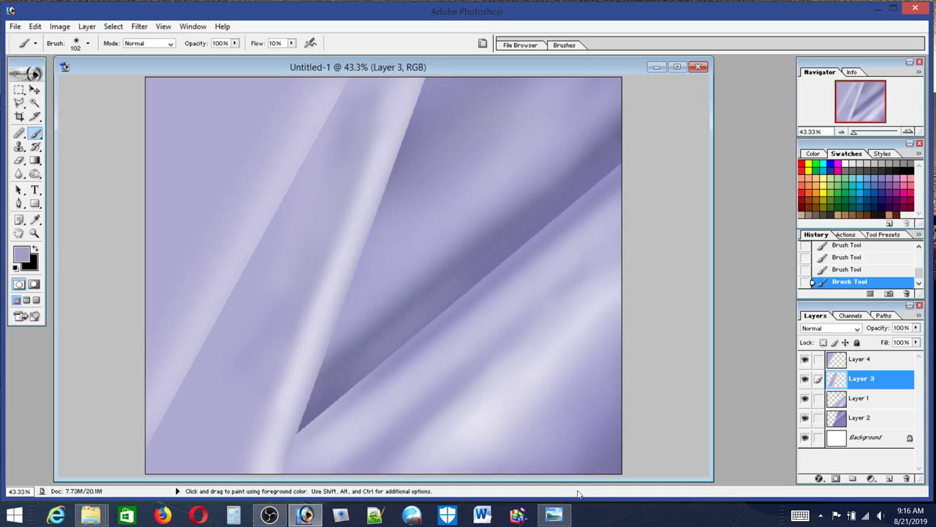
pyautogui.click(554, 516)
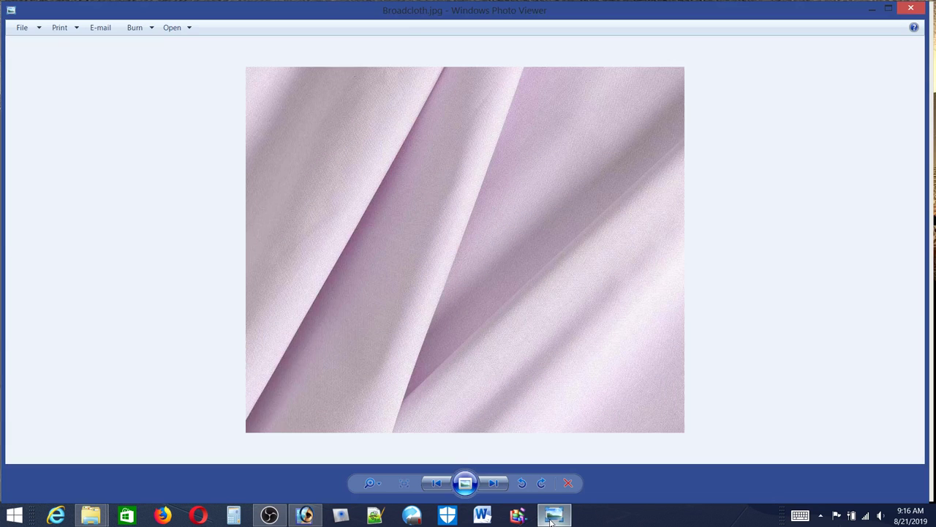
pyautogui.click(554, 515)
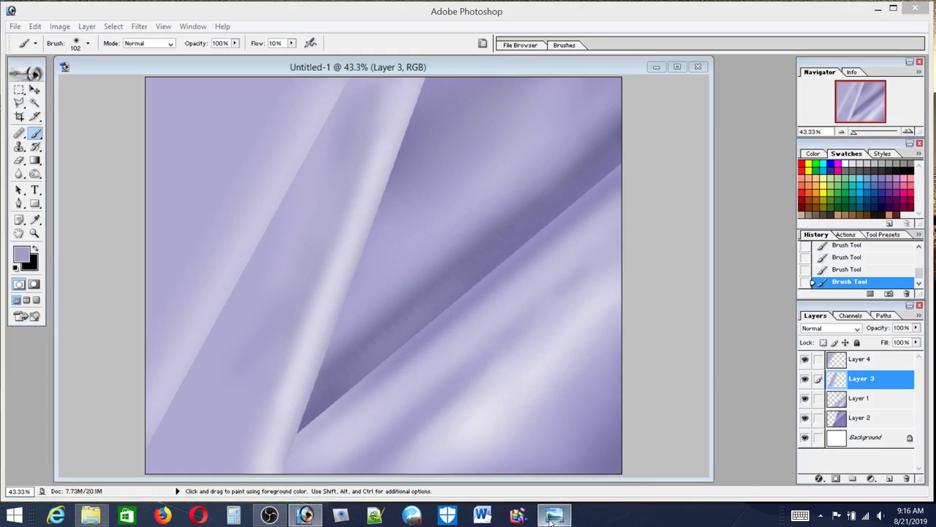
pyautogui.click(554, 516)
pyautogui.click(551, 519)
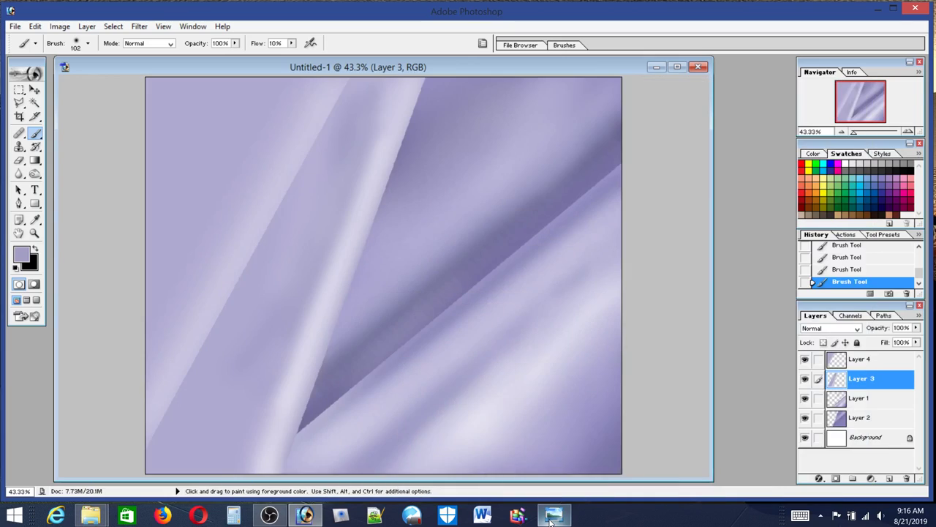
pyautogui.click(551, 519)
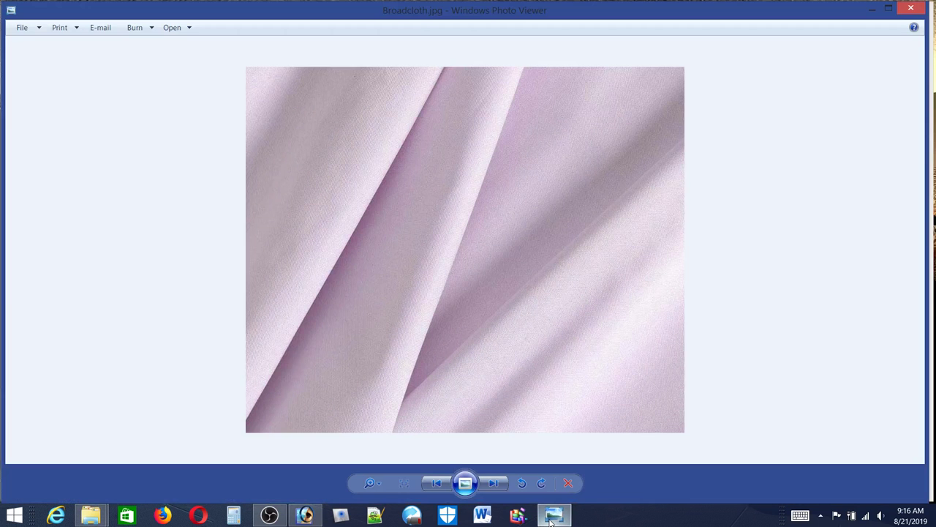
pyautogui.click(551, 519)
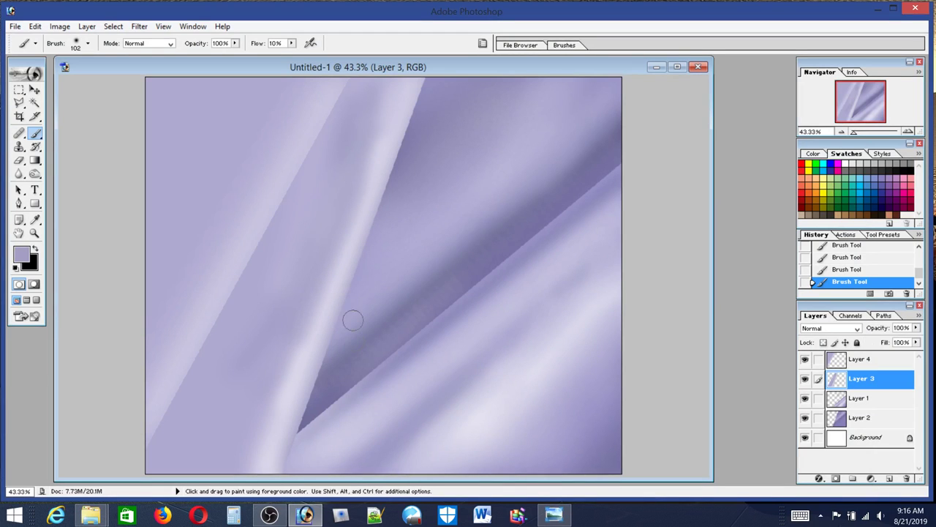
pyautogui.click(553, 516)
pyautogui.click(553, 516)
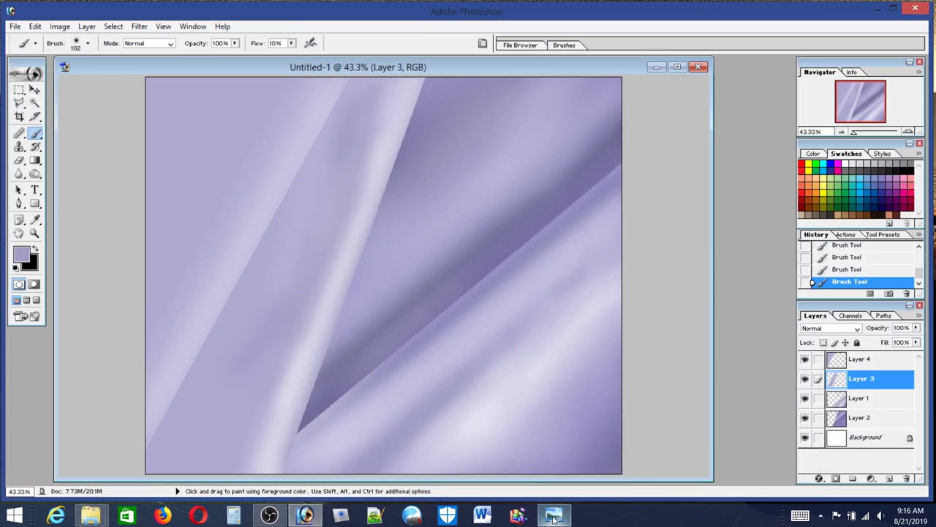
# Paint a faint straight darker-lavender line along the central fold with an 83 px brush
pyautogui.keyDown('alt'); pyautogui.click(397, 315); pyautogui.keyUp('alt')
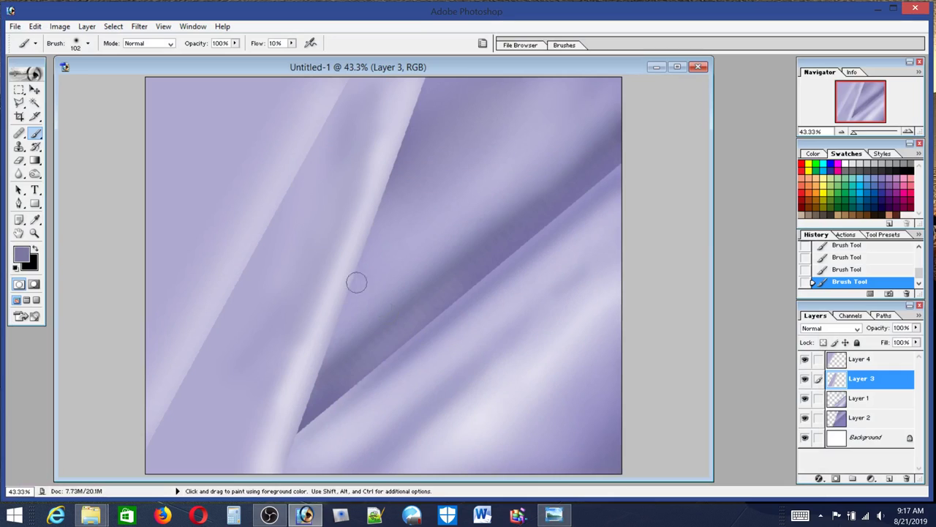
pyautogui.click(75, 44)
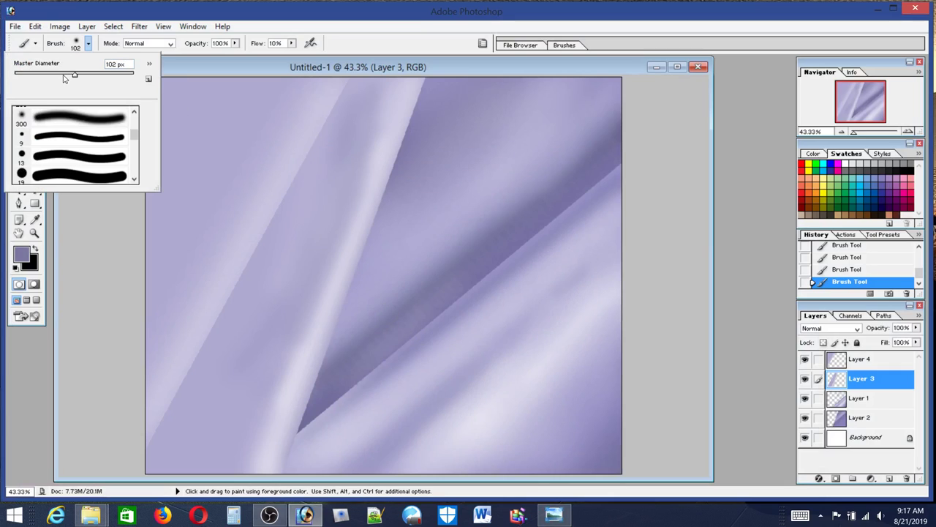
pyautogui.click(63, 78)
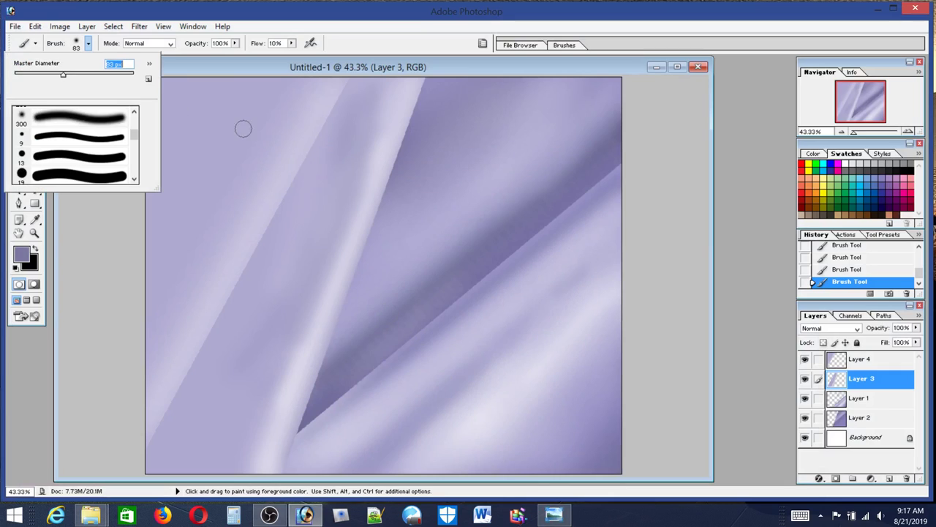
pyautogui.click(346, 205)
pyautogui.press('shift')
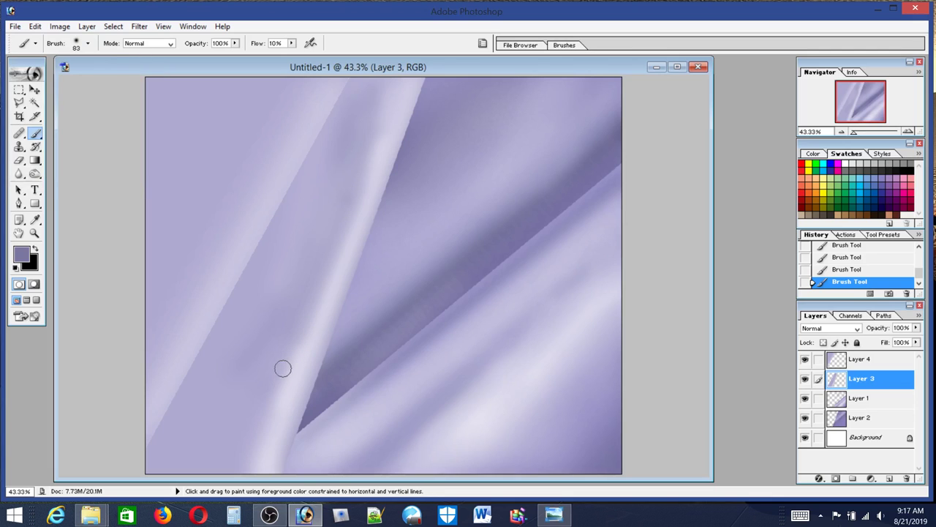
pyautogui.keyDown('shift'); pyautogui.click(303, 319); pyautogui.keyUp('shift')
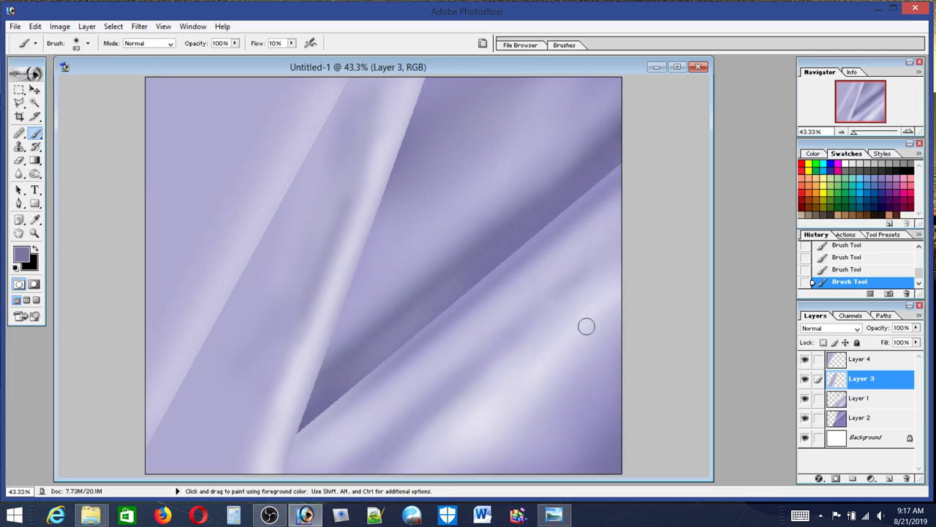
pyautogui.click(563, 516)
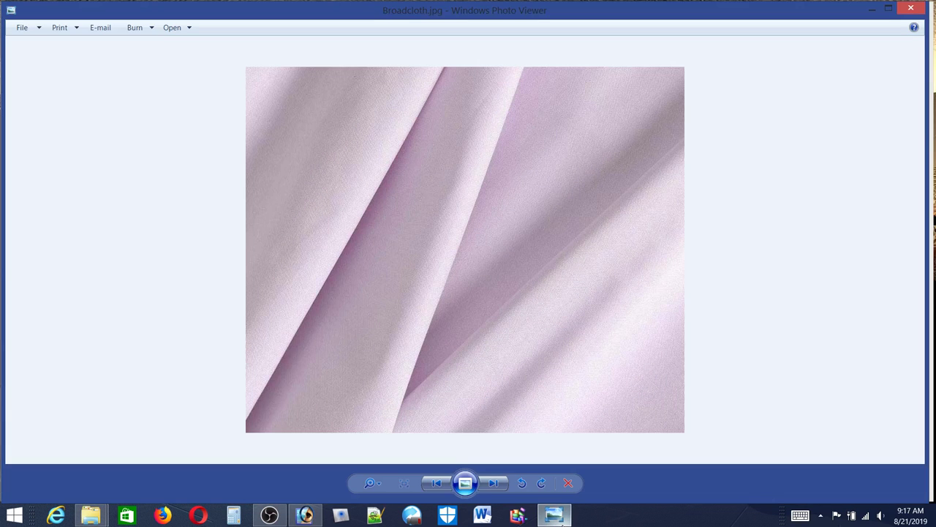
pyautogui.click(555, 516)
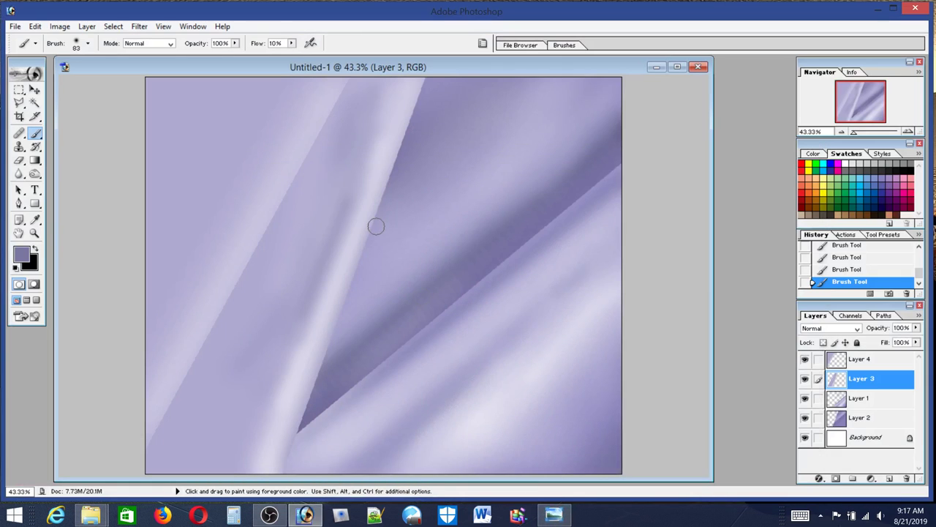
# Sample a lighter purple from the canvas and check it against the broadcloth reference
pyautogui.press('alt')
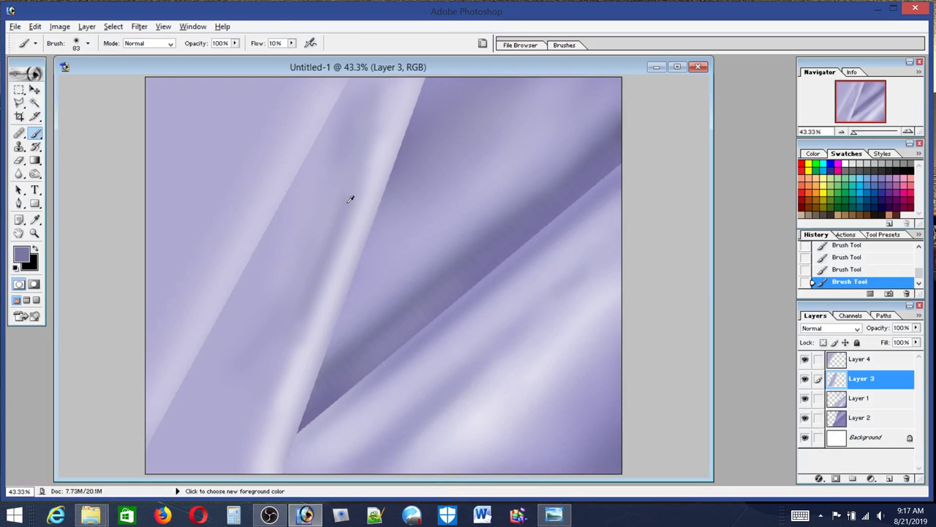
pyautogui.keyDown('alt'); pyautogui.click(350, 198); pyautogui.keyUp('alt')
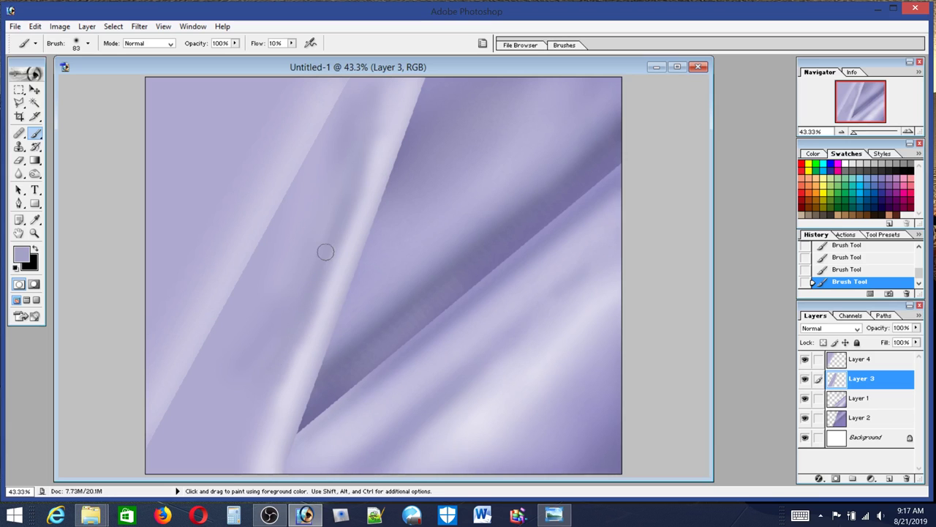
pyautogui.click(558, 518)
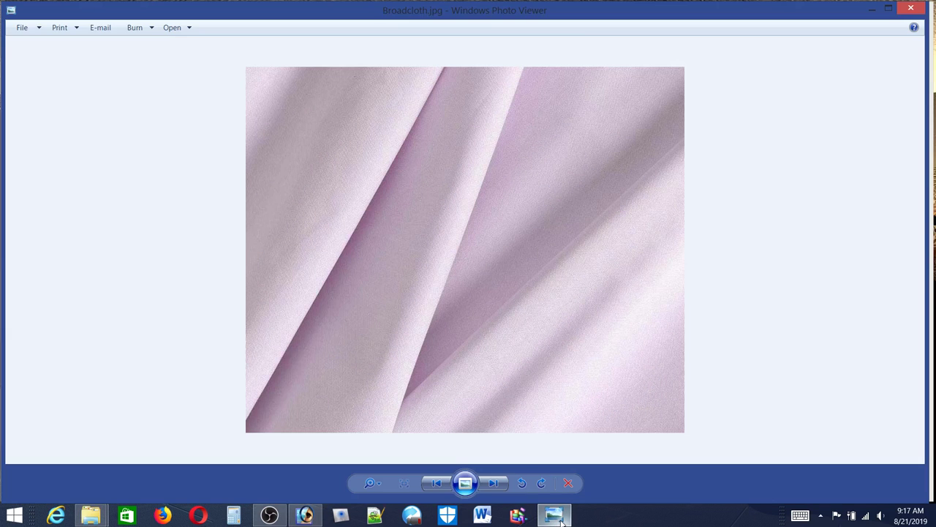
pyautogui.click(559, 518)
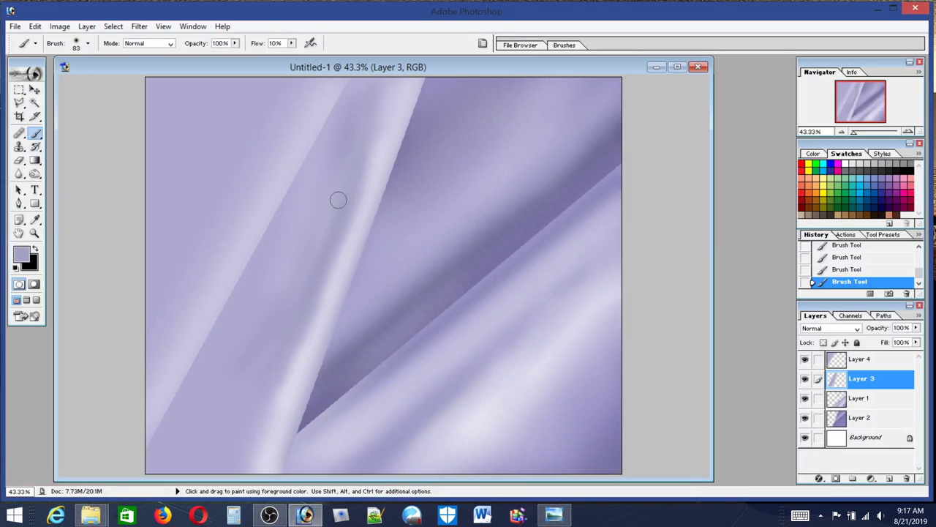
pyautogui.click(88, 43)
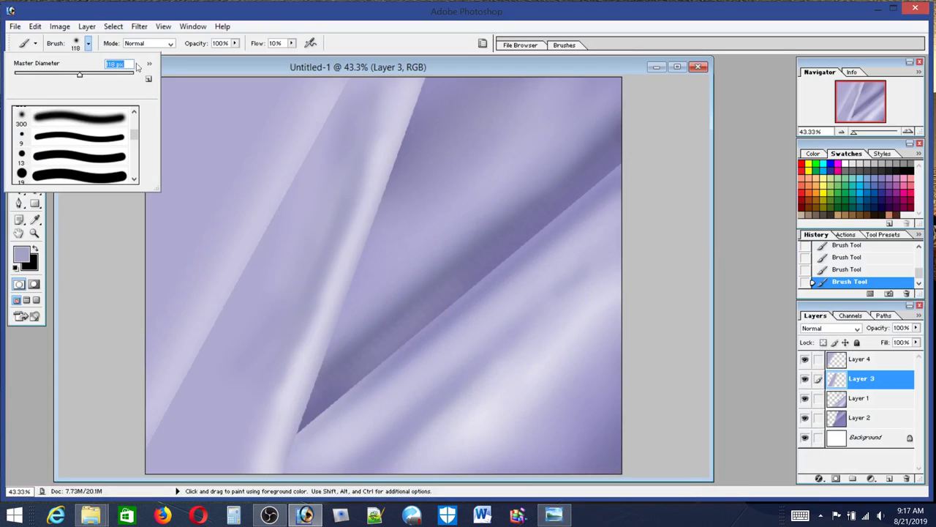
# Enlarge the brush to 176 px and repeatedly compare the fold shading with Broadcloth.jpg
pyautogui.click(96, 75)
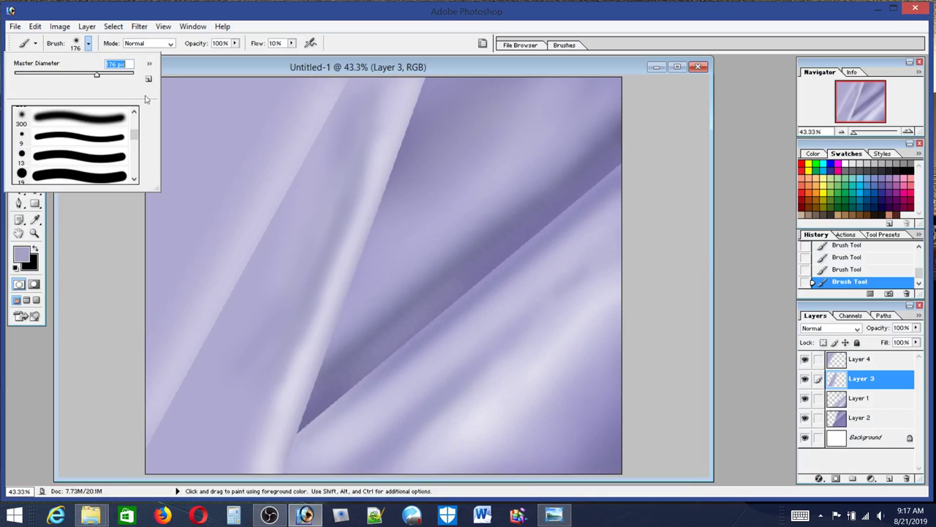
pyautogui.click(301, 234)
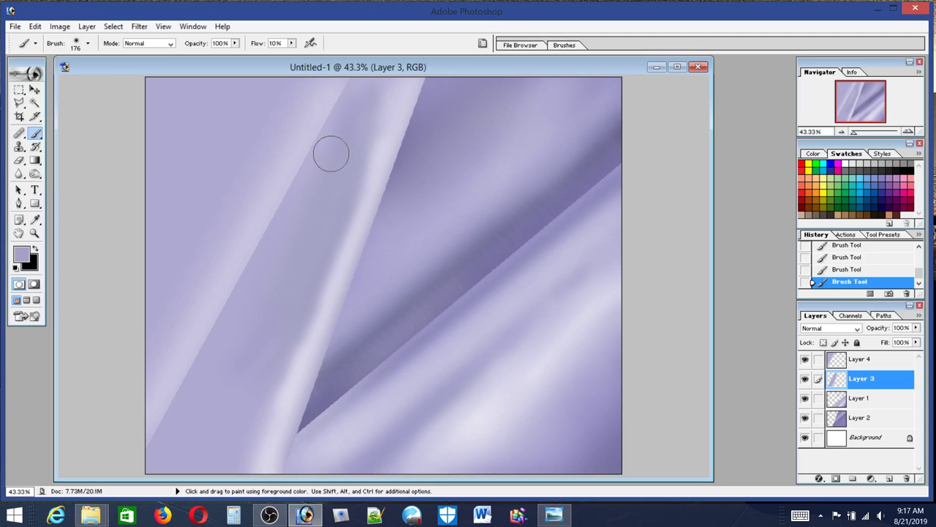
pyautogui.click(553, 516)
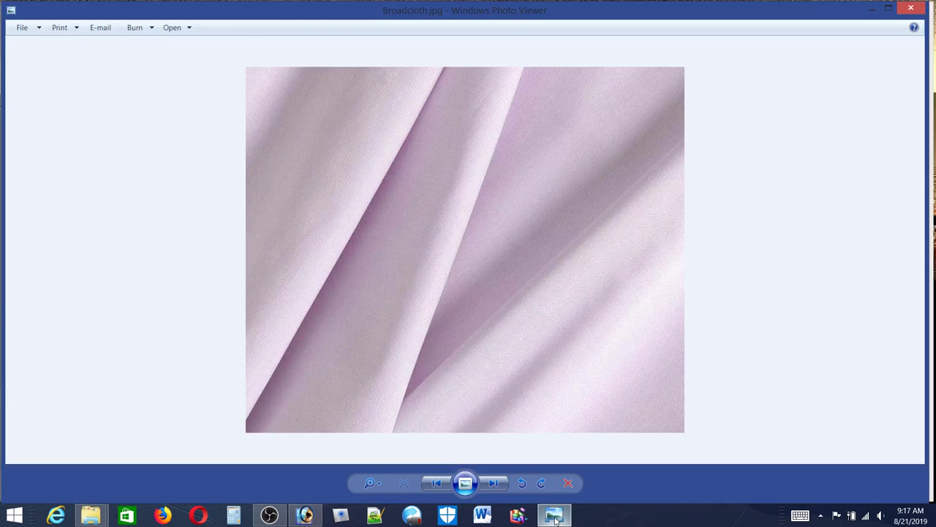
pyautogui.click(553, 515)
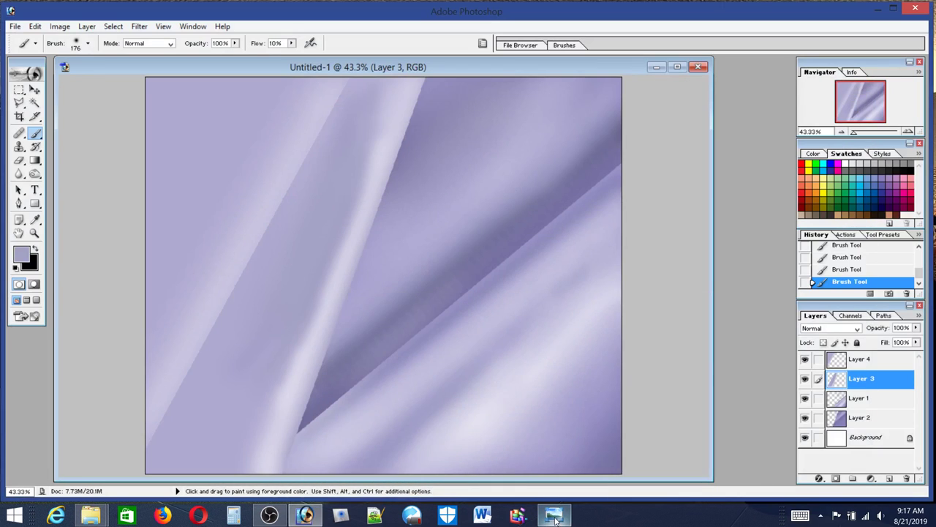
pyautogui.click(554, 516)
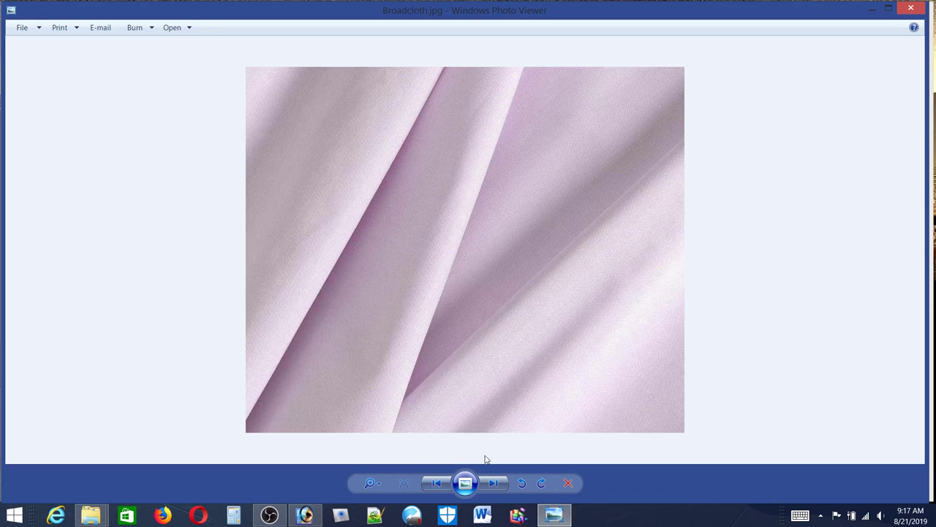
pyautogui.click(553, 516)
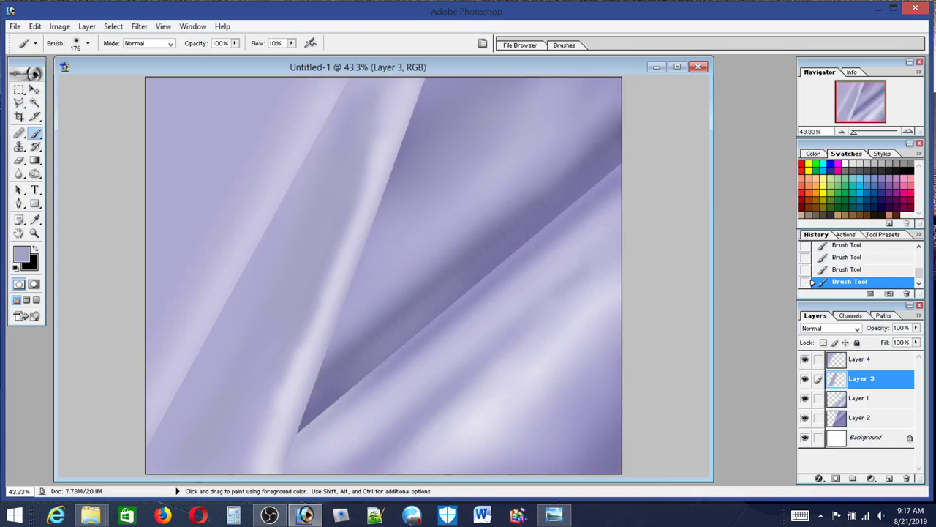
pyautogui.click(553, 515)
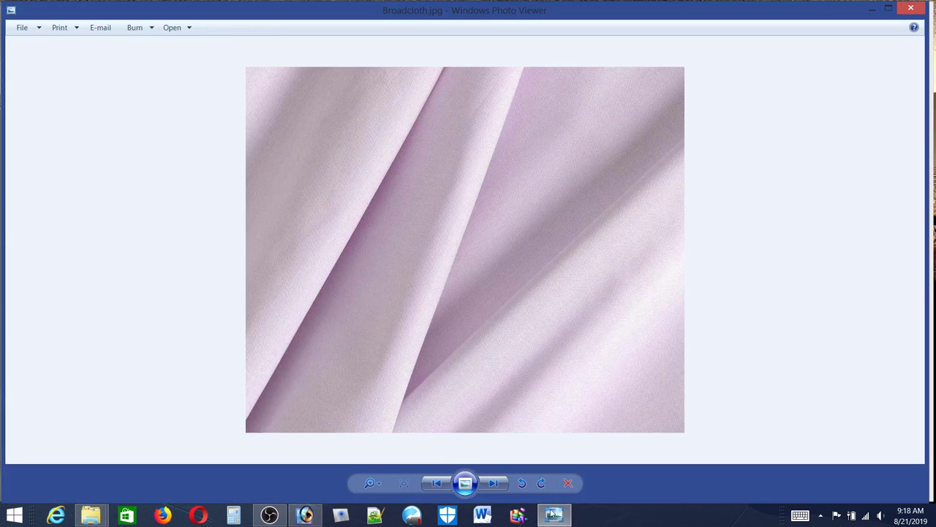
pyautogui.click(554, 515)
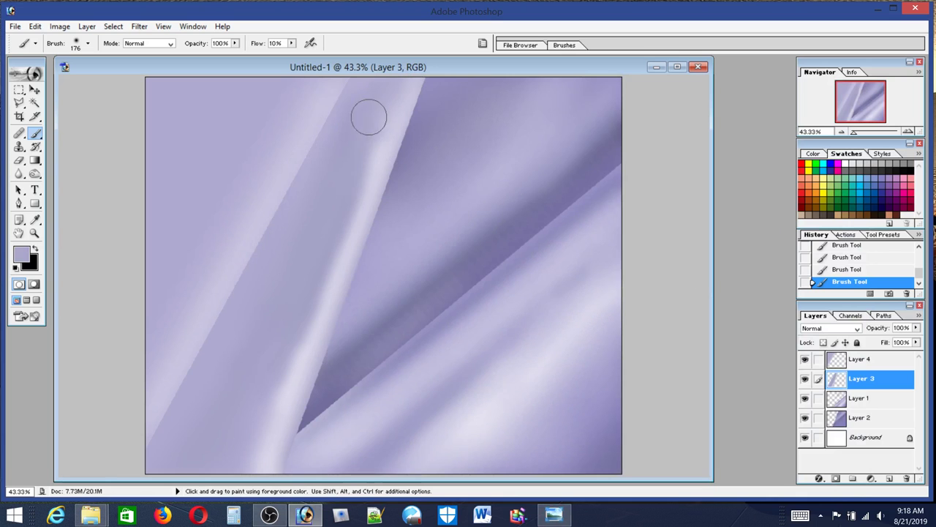
pyautogui.click(564, 519)
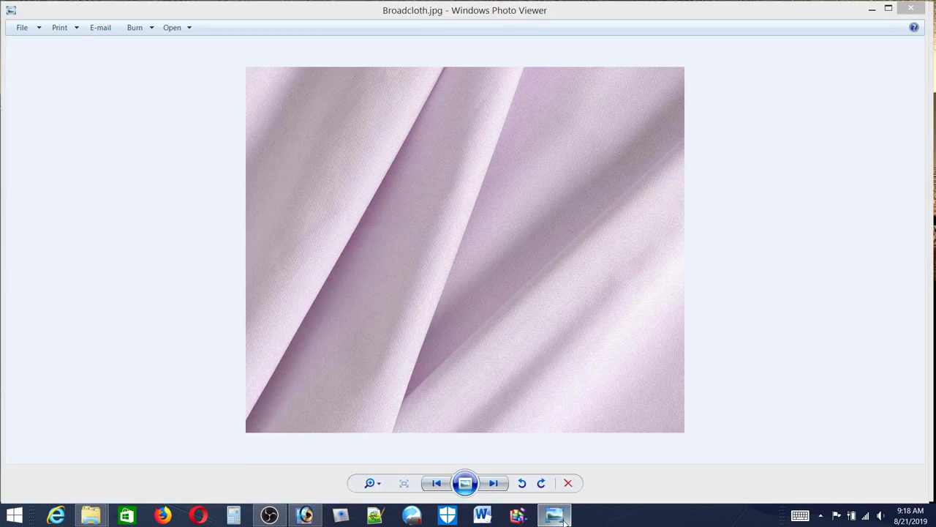
pyautogui.click(563, 520)
# Sample a darker purple, then a lighter lavender near the canvas top, and recheck the reference
pyautogui.keyDown('alt'); pyautogui.click(456, 262); pyautogui.keyUp('alt')
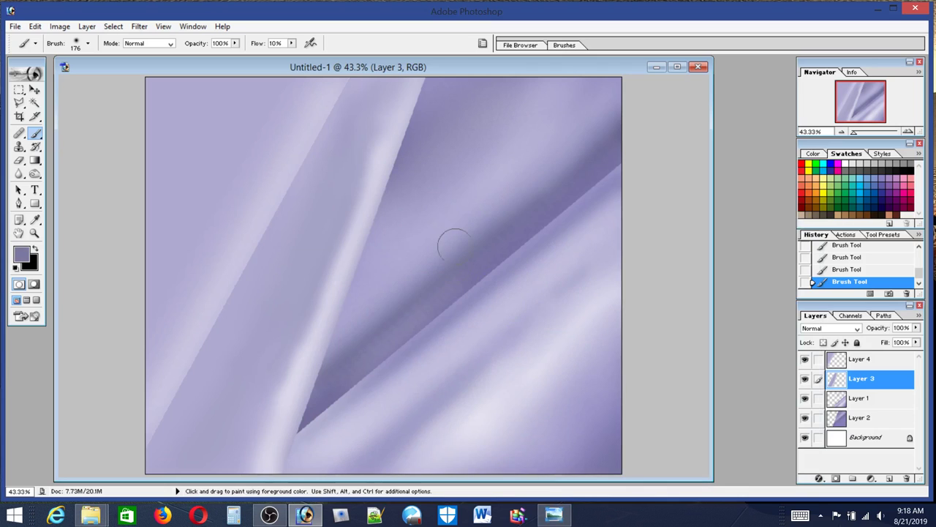
pyautogui.keyDown('alt'); pyautogui.click(382, 80); pyautogui.keyUp('alt')
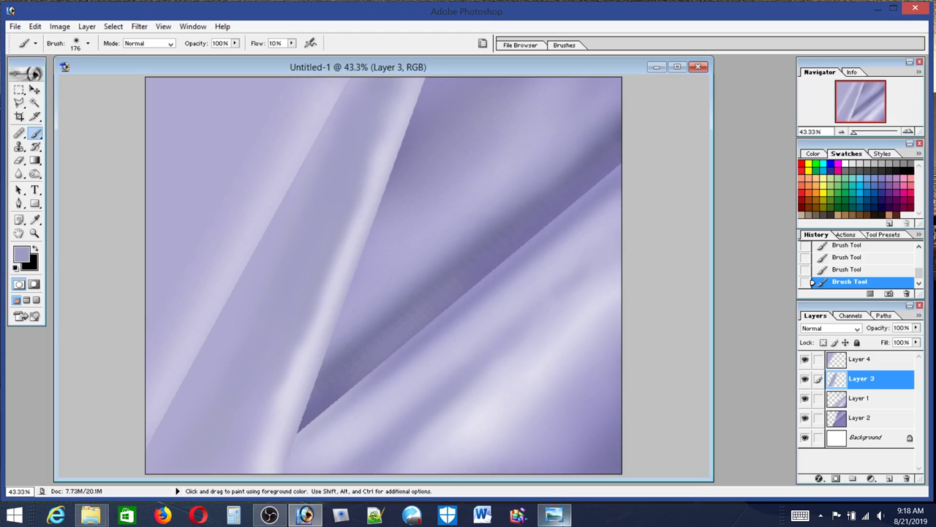
pyautogui.click(554, 514)
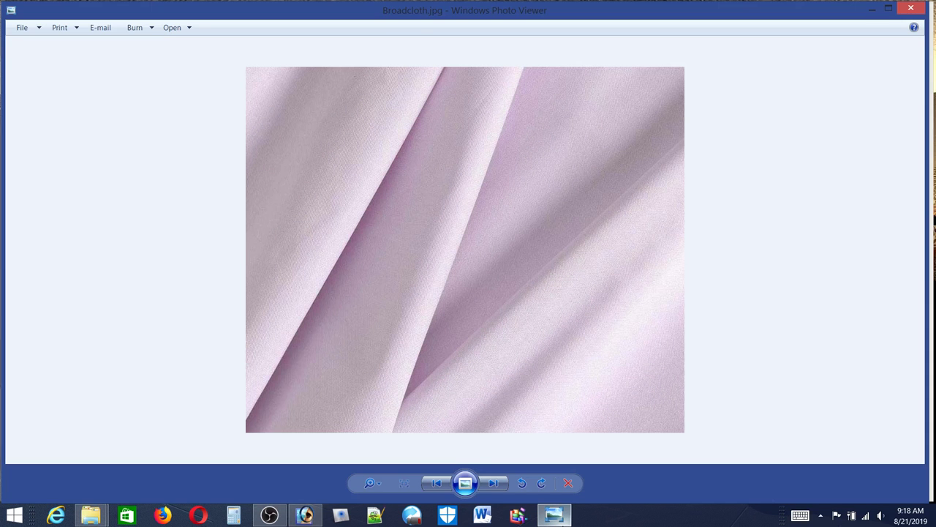
pyautogui.click(554, 515)
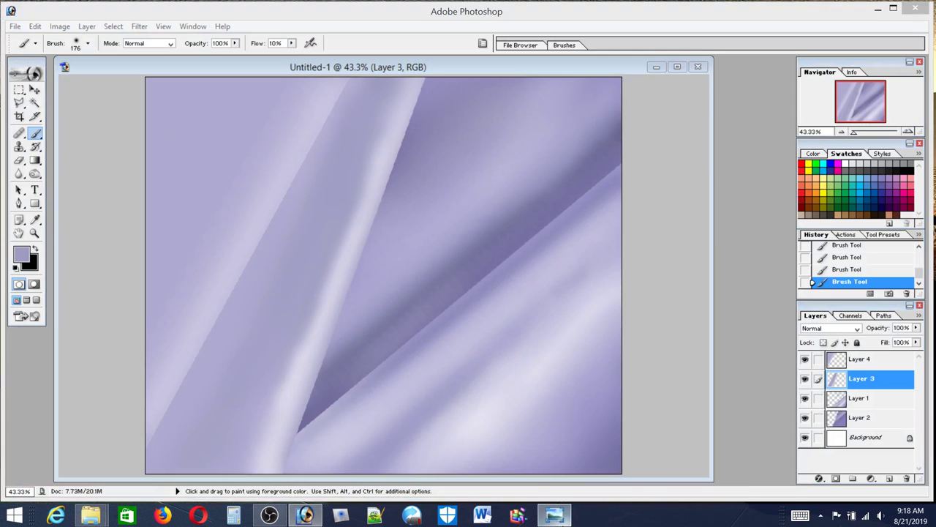
pyautogui.click(554, 515)
# Flip between the painting and the broadcloth reference to study the left fold edge
pyautogui.click(554, 515)
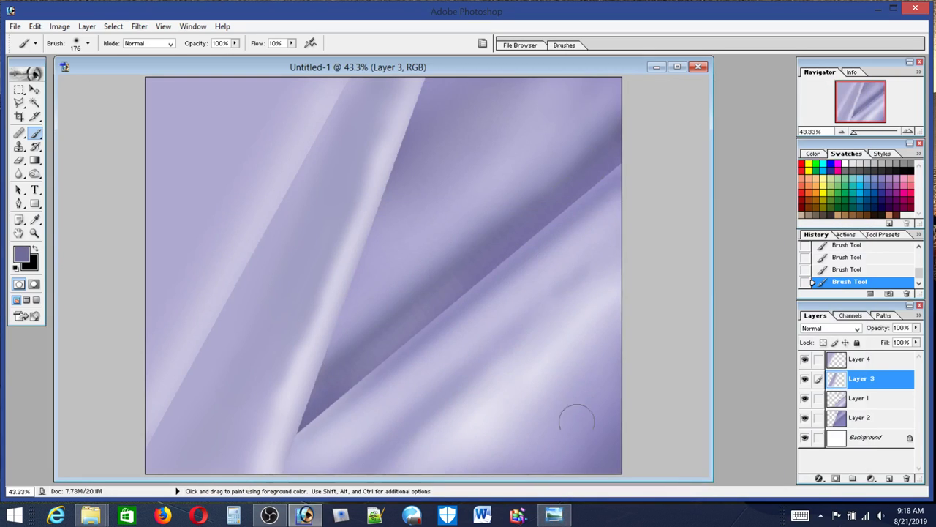
pyautogui.click(553, 514)
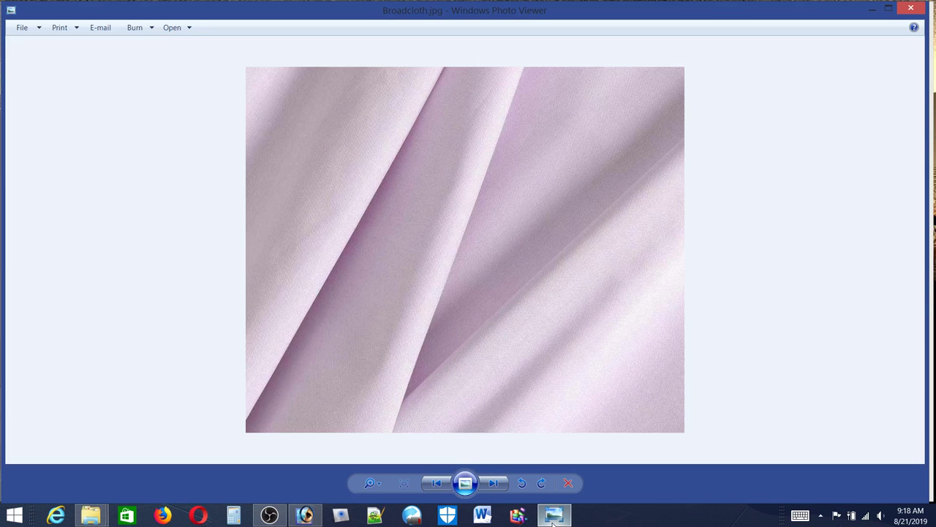
pyautogui.click(553, 515)
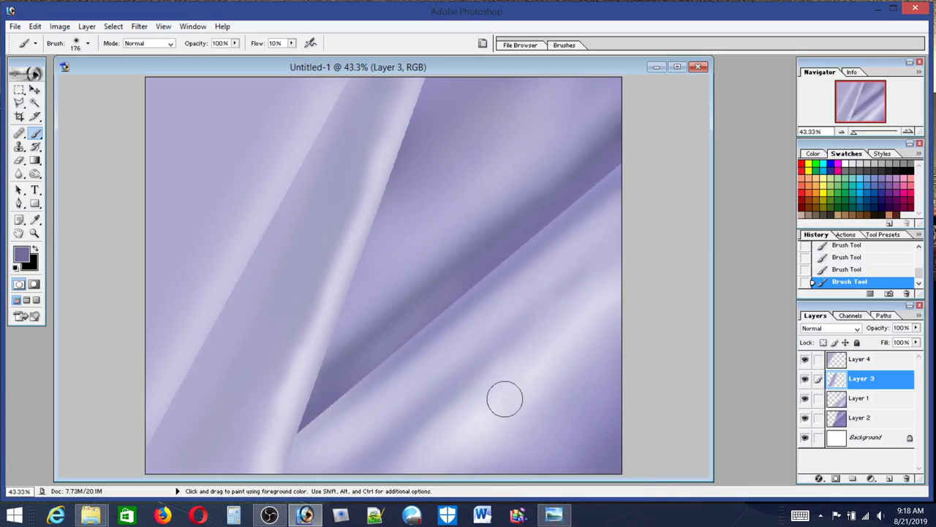
pyautogui.click(556, 515)
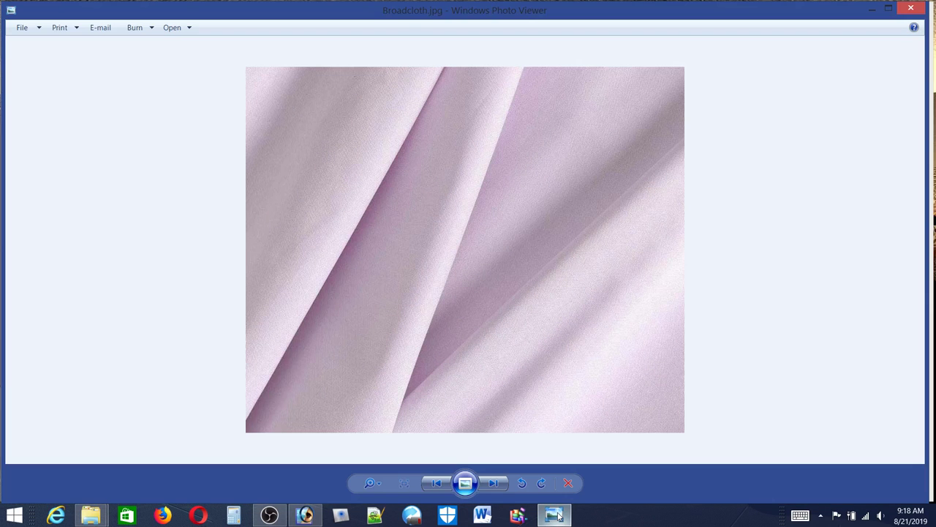
pyautogui.click(556, 515)
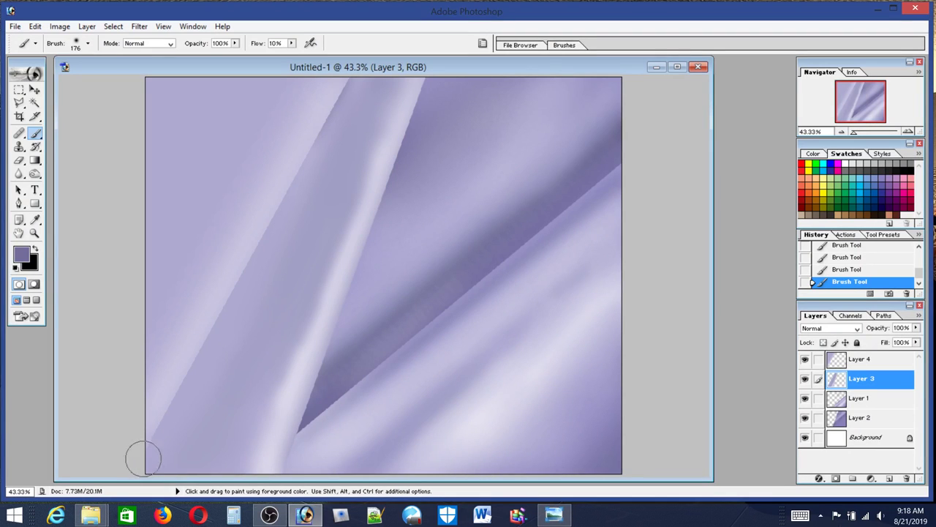
# Paint a straight Shift-constrained stroke along the lower-left fold edge and recheck the reference
pyautogui.press('shift')
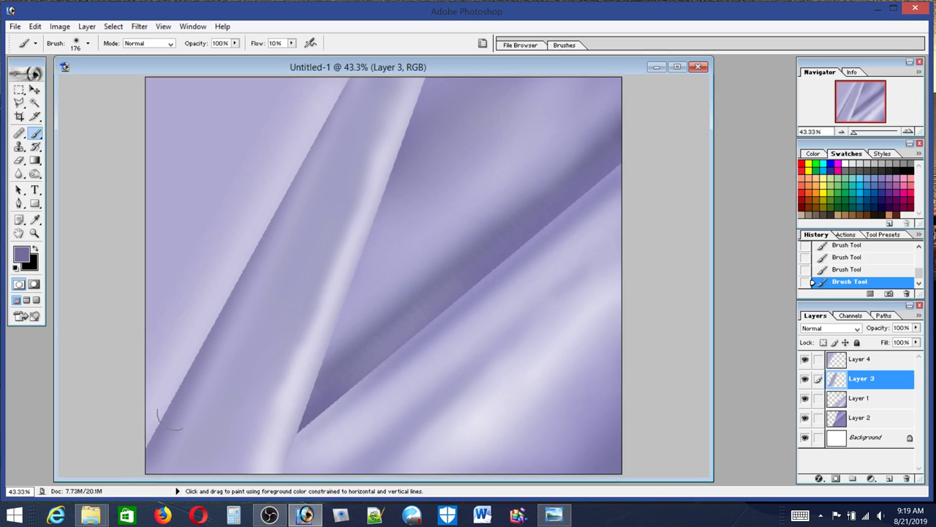
pyautogui.click(556, 517)
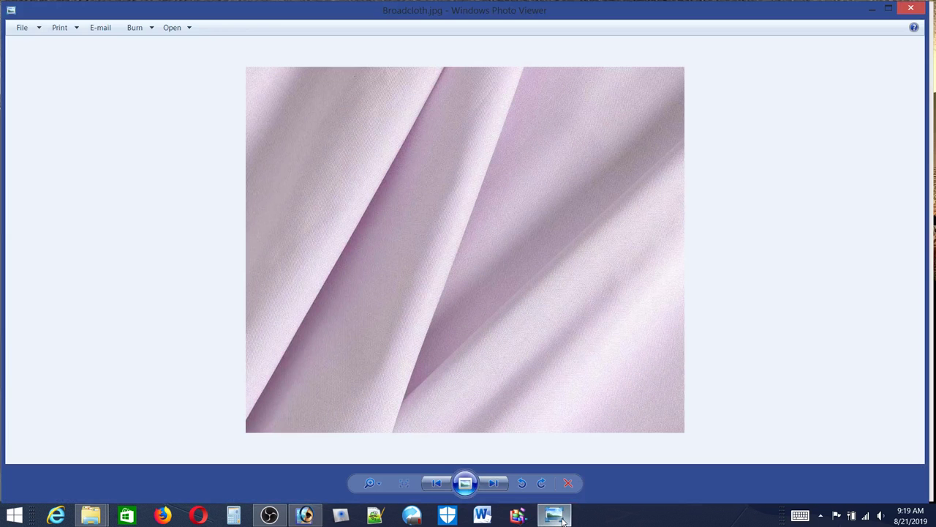
pyautogui.click(562, 519)
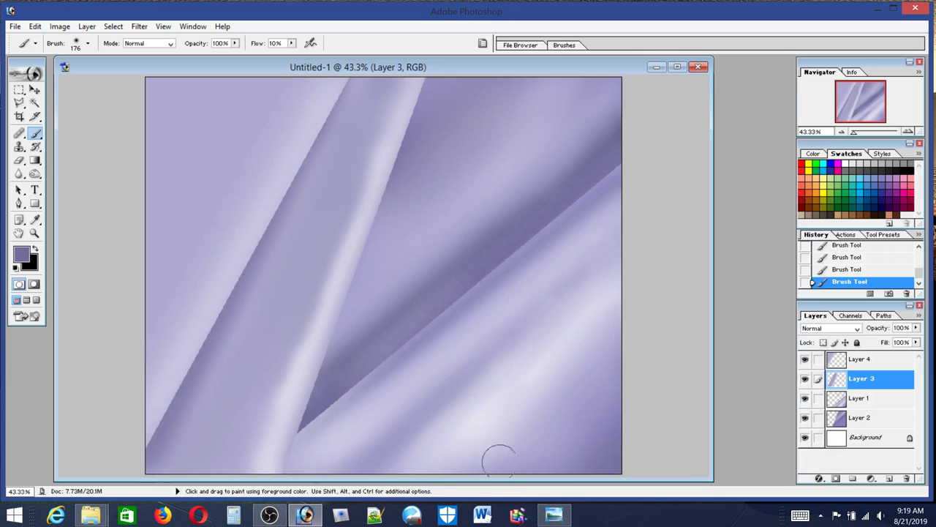
pyautogui.click(554, 515)
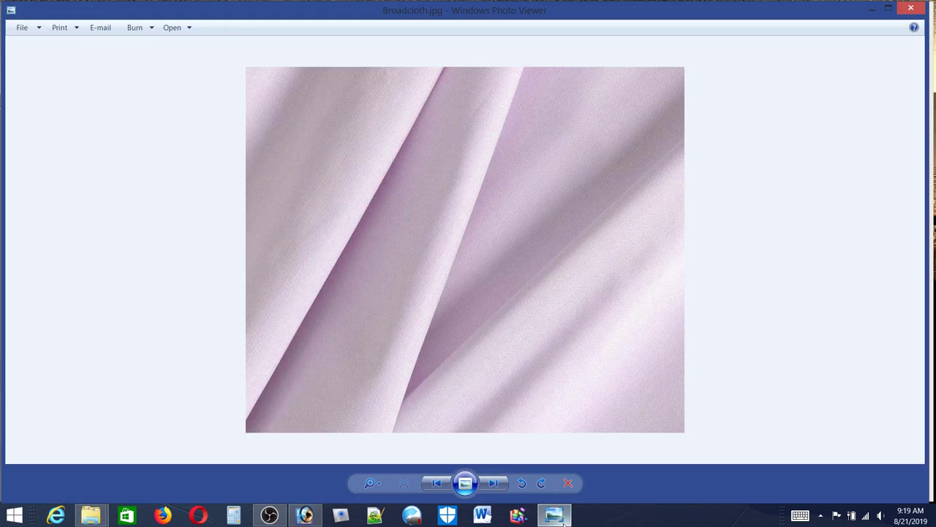
pyautogui.click(563, 520)
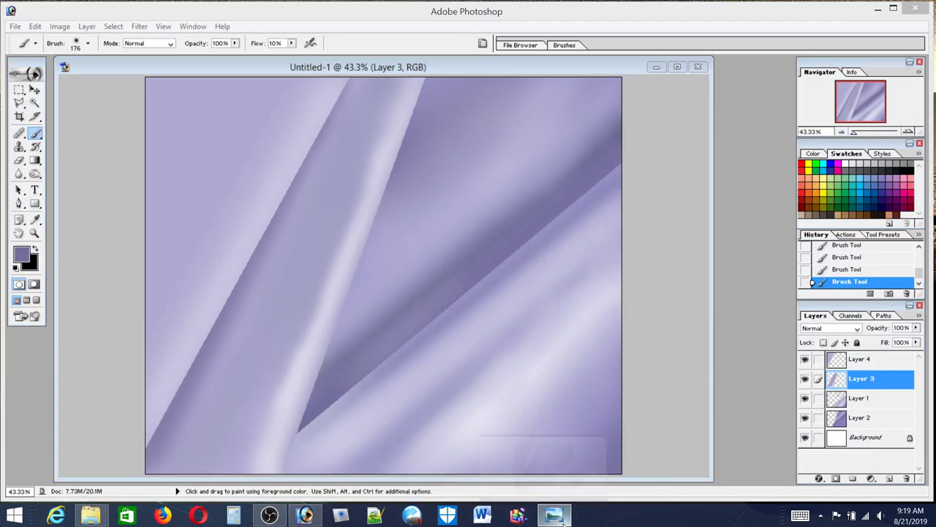
pyautogui.click(562, 519)
pyautogui.click(561, 519)
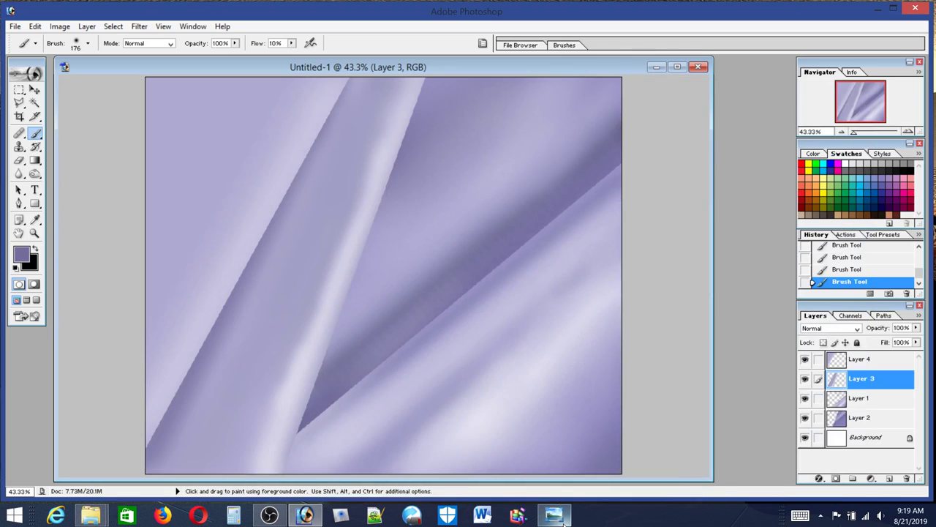
pyautogui.click(562, 519)
pyautogui.click(562, 520)
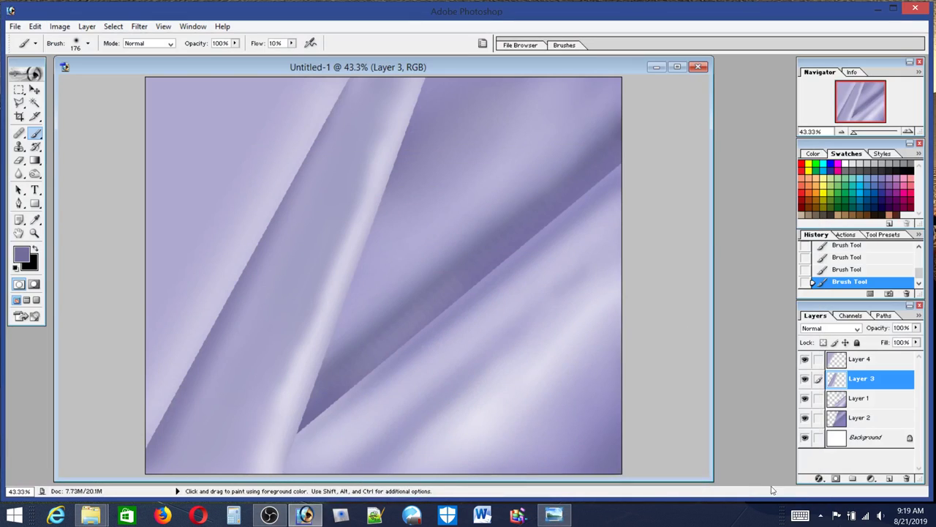
# Load Layer 4's pixels as a selection with its edges hidden, then compare with the reference
pyautogui.keyDown('ctrl'); pyautogui.click(837, 360); pyautogui.keyUp('ctrl')
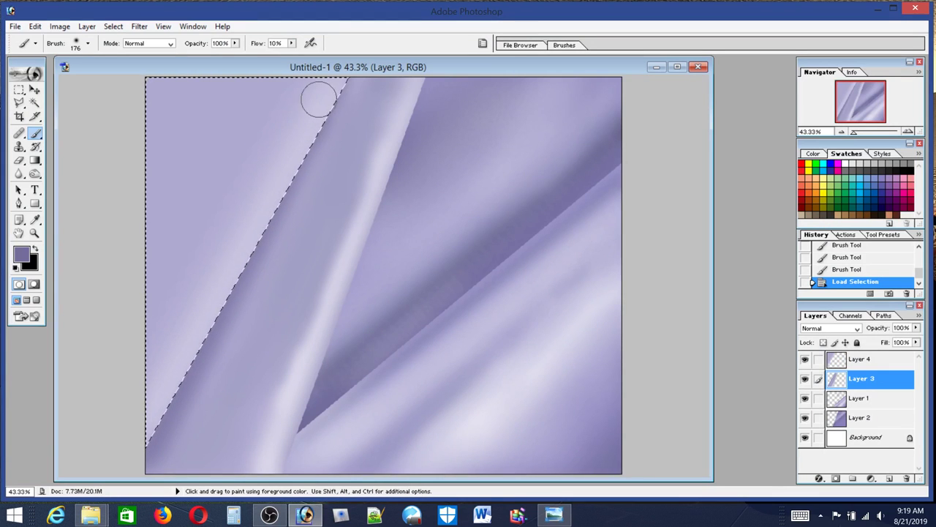
pyautogui.click(163, 26)
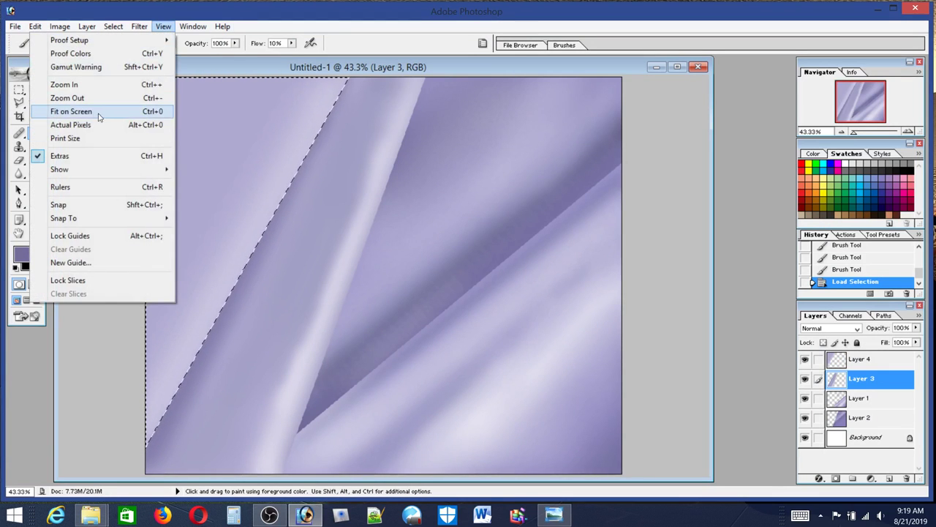
pyautogui.click(60, 155)
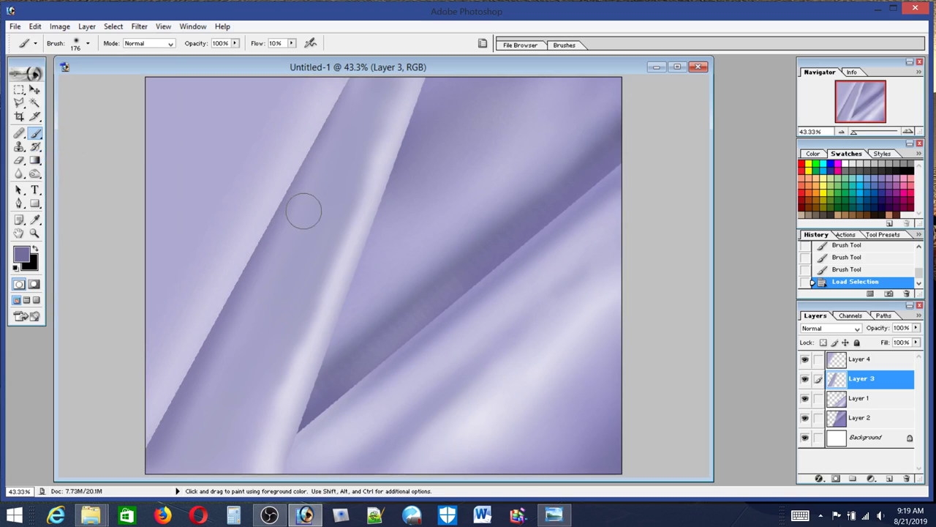
pyautogui.click(554, 515)
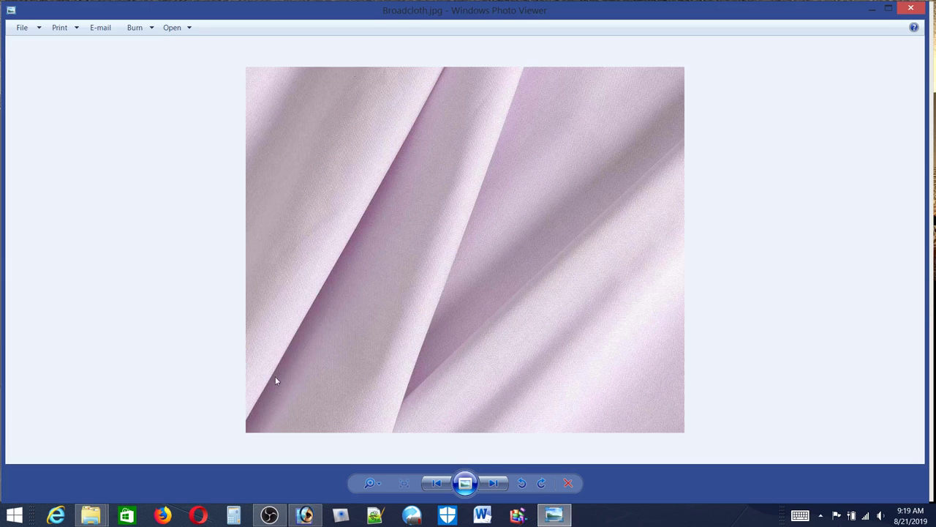
pyautogui.click(553, 515)
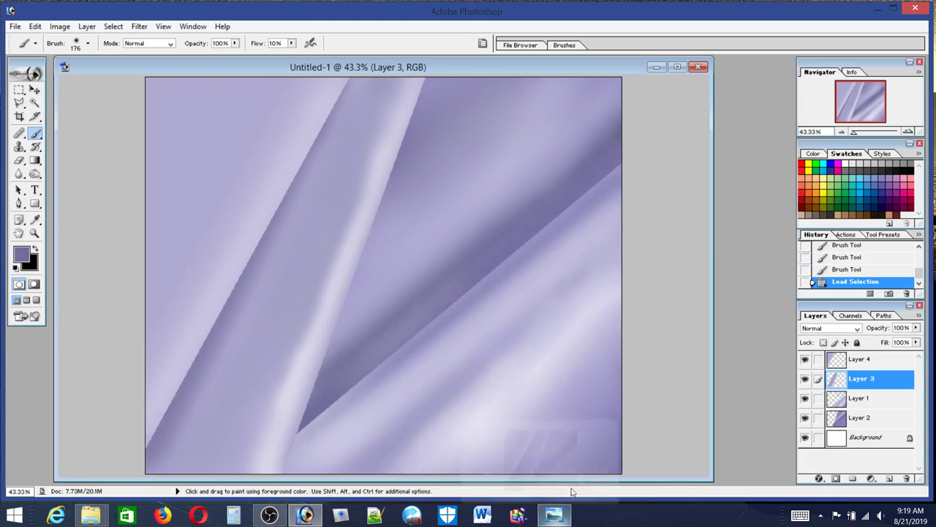
# Switch to white, set the brush to 143 px and dab soft highlights on the left panel
pyautogui.click(850, 162)
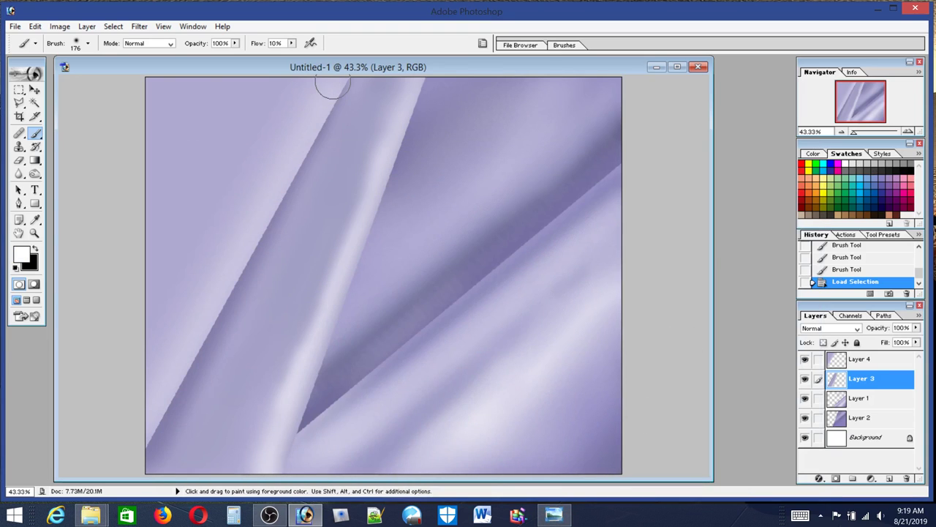
pyautogui.click(76, 44)
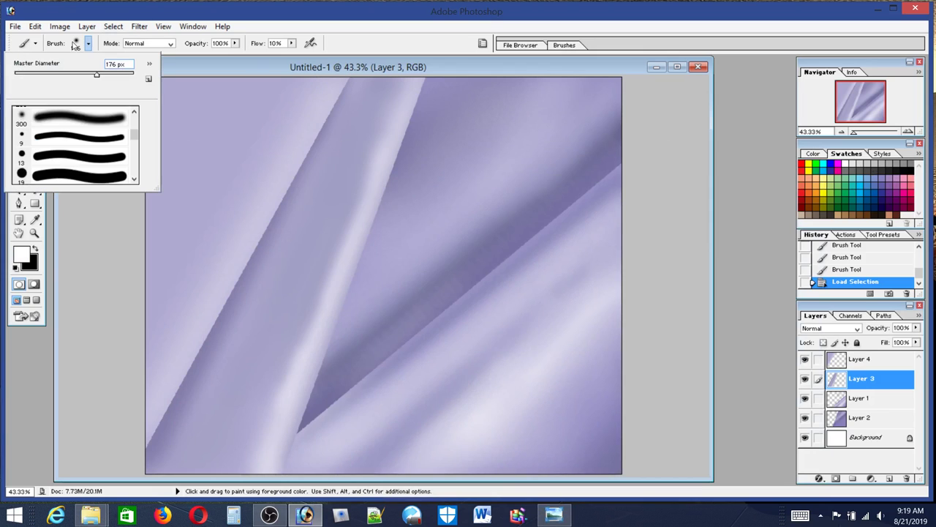
pyautogui.click(86, 74)
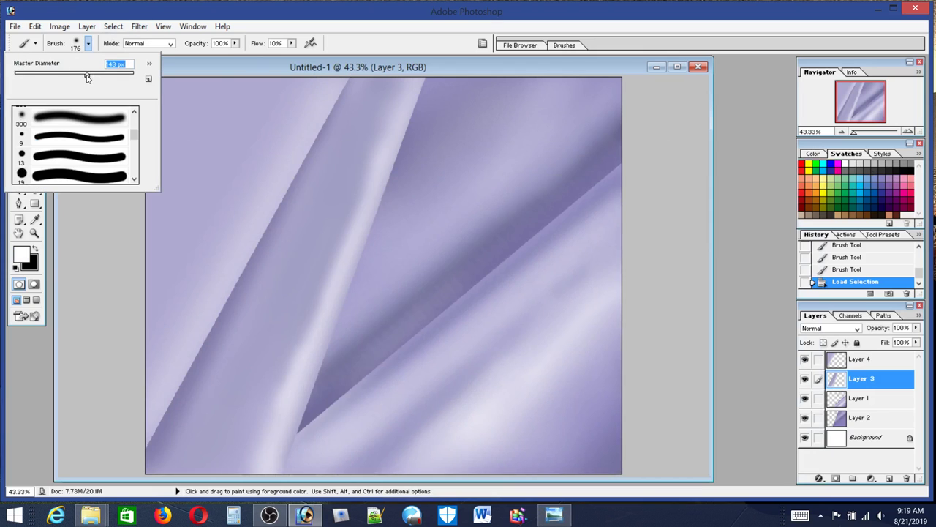
pyautogui.click(335, 79)
pyautogui.click(335, 82)
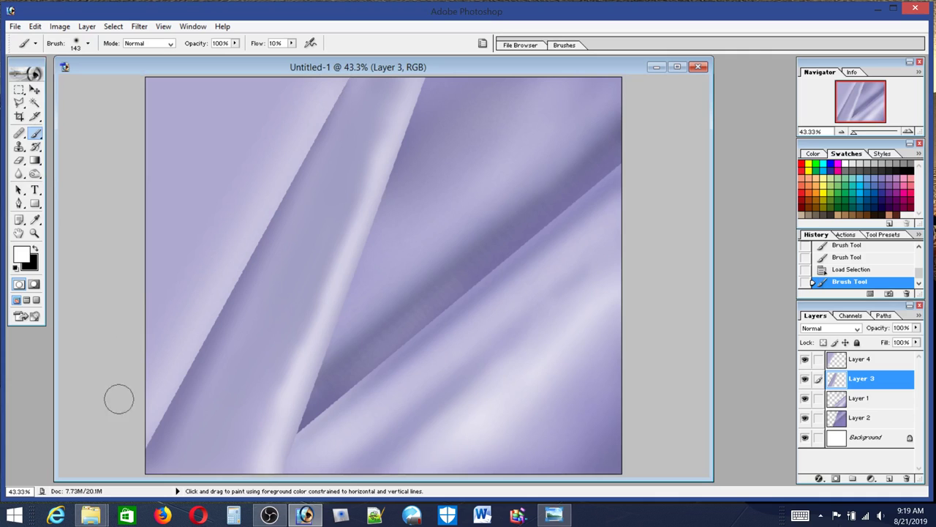
pyautogui.keyDown('shift'); pyautogui.click(140, 430); pyautogui.keyUp('shift')
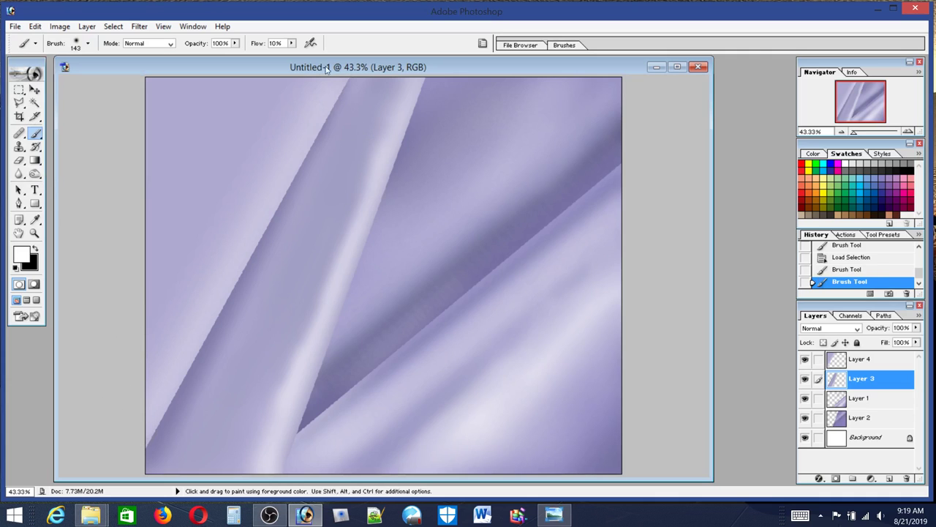
# Raise the brush flow to 16% and paint further soft white highlight strokes, then select Layer 4
pyautogui.click(292, 44)
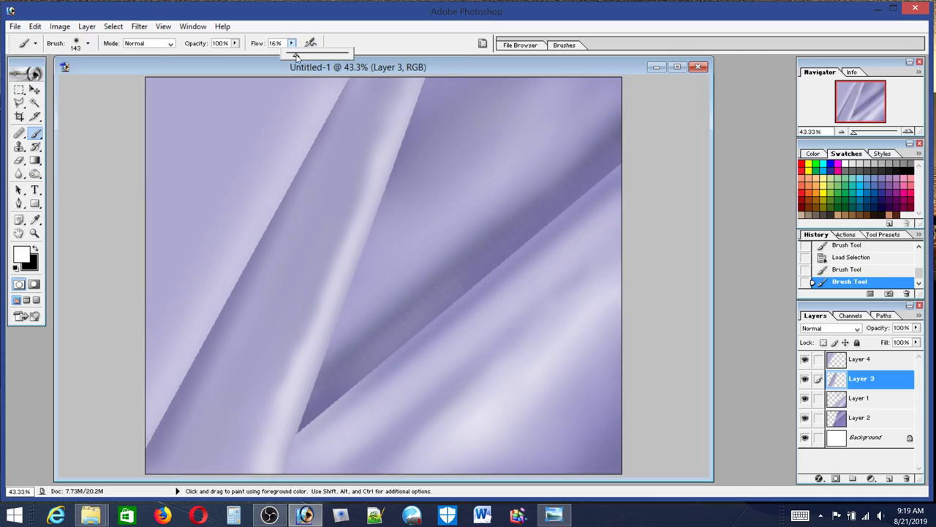
pyautogui.click(325, 88)
pyautogui.click(329, 91)
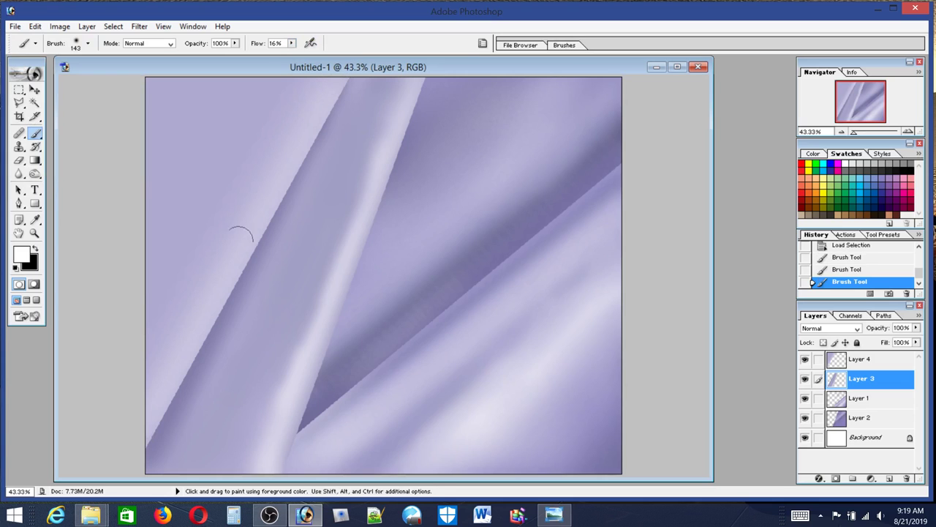
pyautogui.keyDown('shift'); pyautogui.click(134, 436); pyautogui.keyUp('shift')
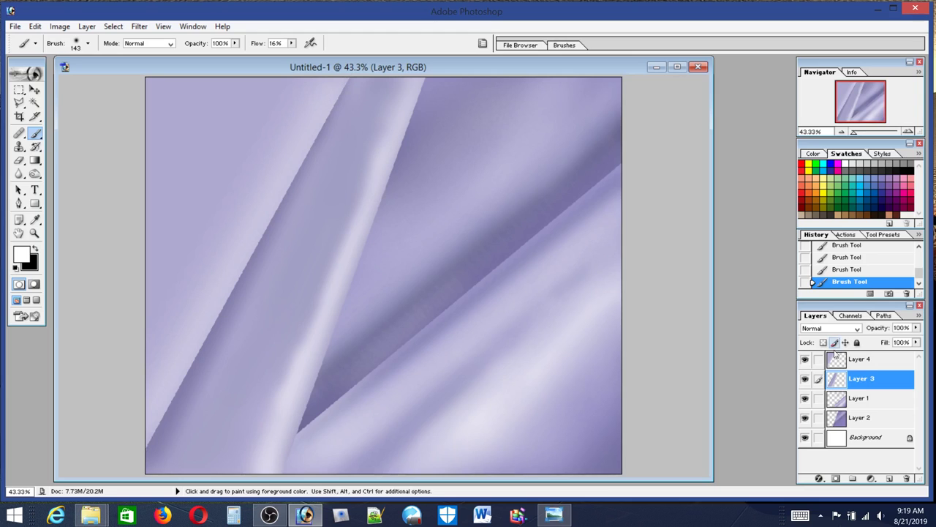
pyautogui.click(860, 360)
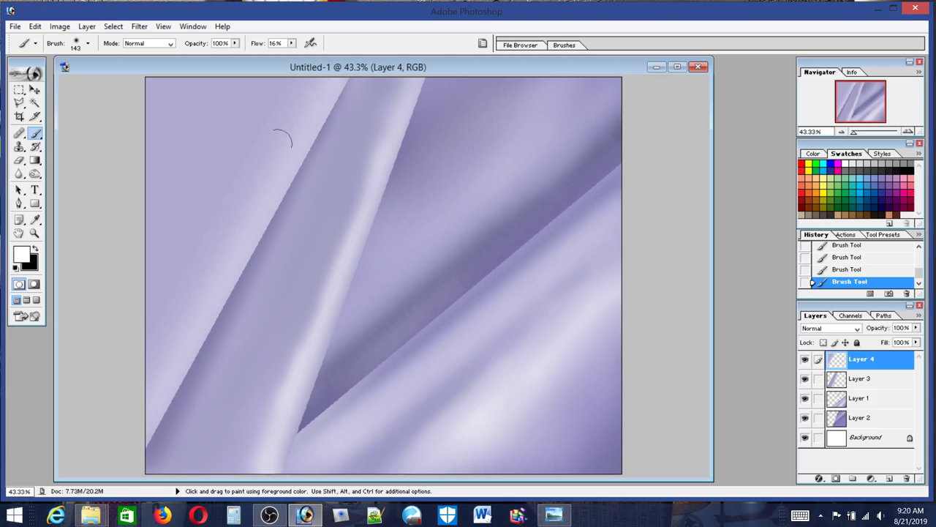
# Paint a straight light highlight along the fold edge and compare with the reference
pyautogui.keyDown('shift'); pyautogui.click(128, 451); pyautogui.keyUp('shift')
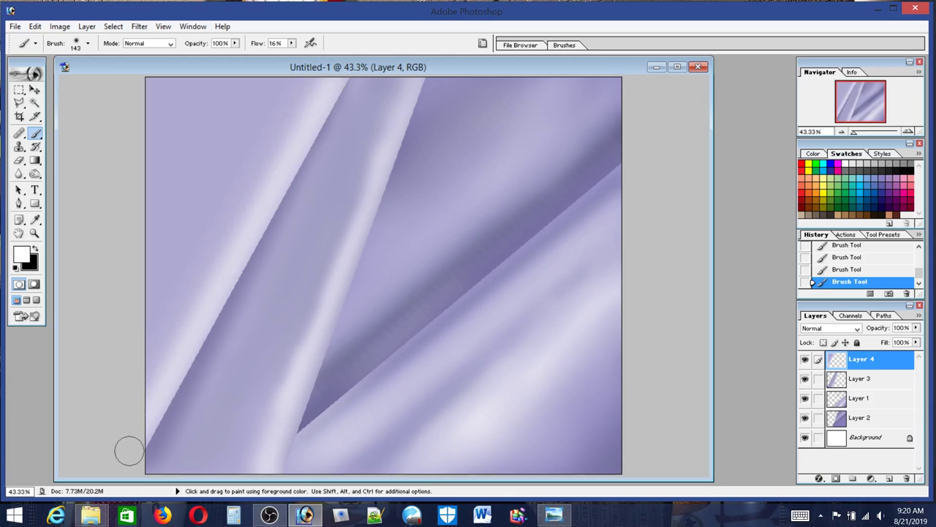
pyautogui.click(563, 517)
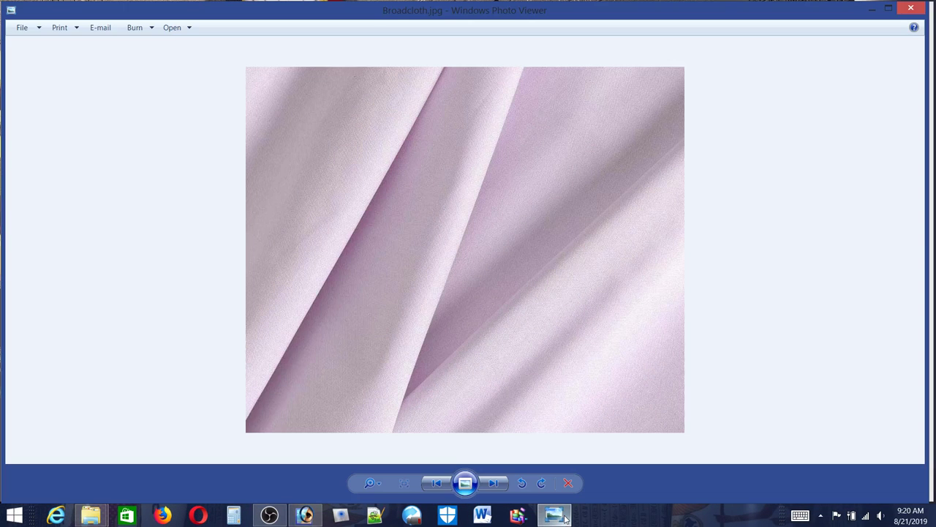
pyautogui.click(563, 516)
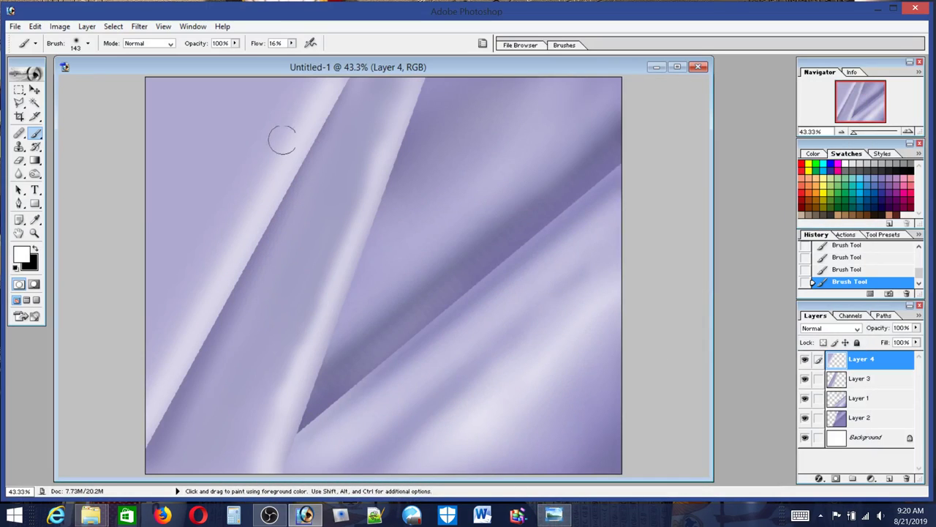
# Sample the light purple from the fabric and enlarge the brush to 171 px
pyautogui.keyDown('alt'); pyautogui.click(306, 104); pyautogui.keyUp('alt')
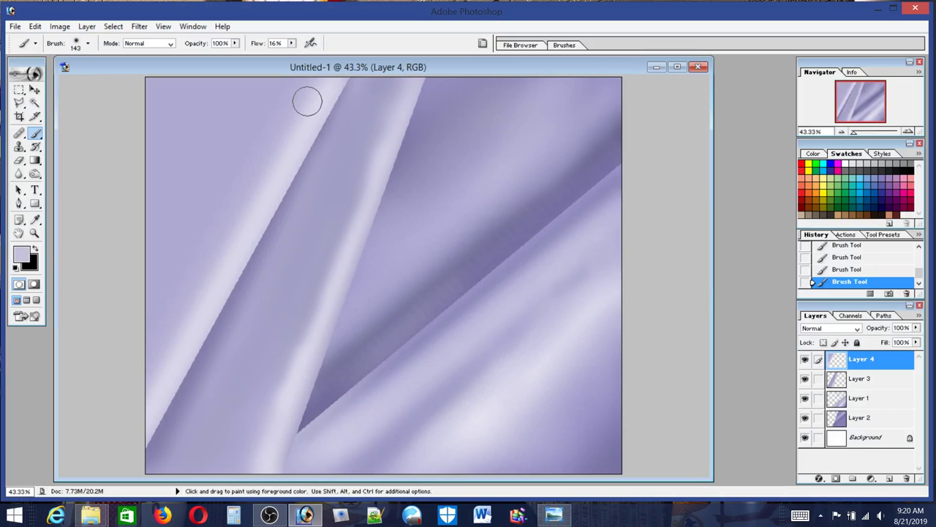
pyautogui.click(82, 48)
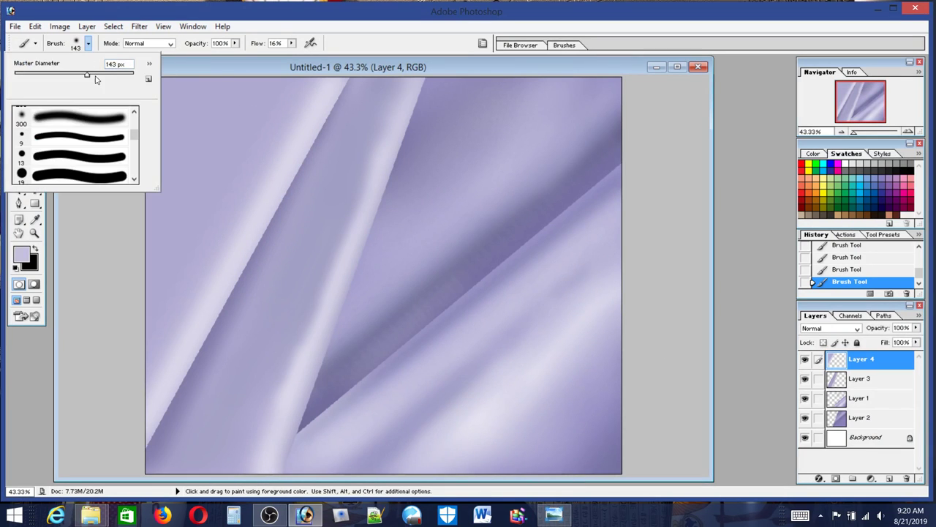
pyautogui.moveTo(95, 79); pyautogui.dragTo(112, 81)
pyautogui.click(554, 516)
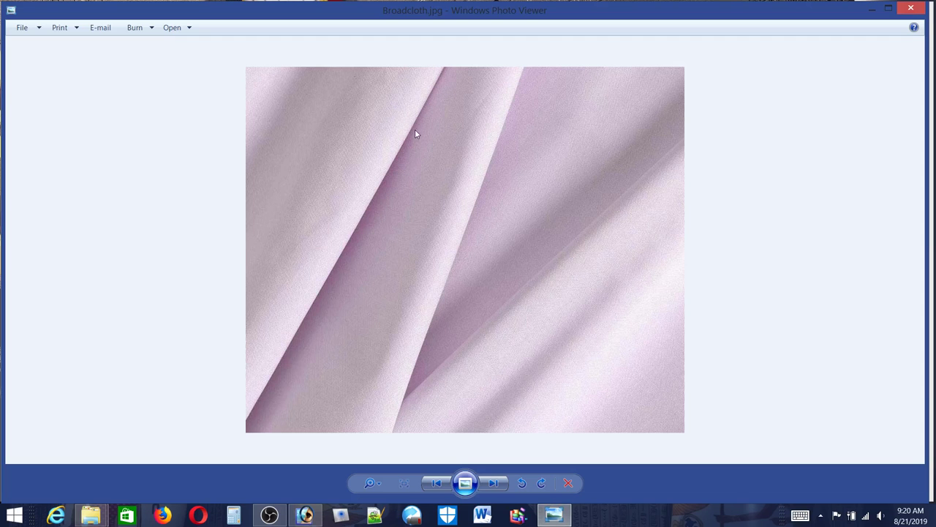
pyautogui.click(553, 516)
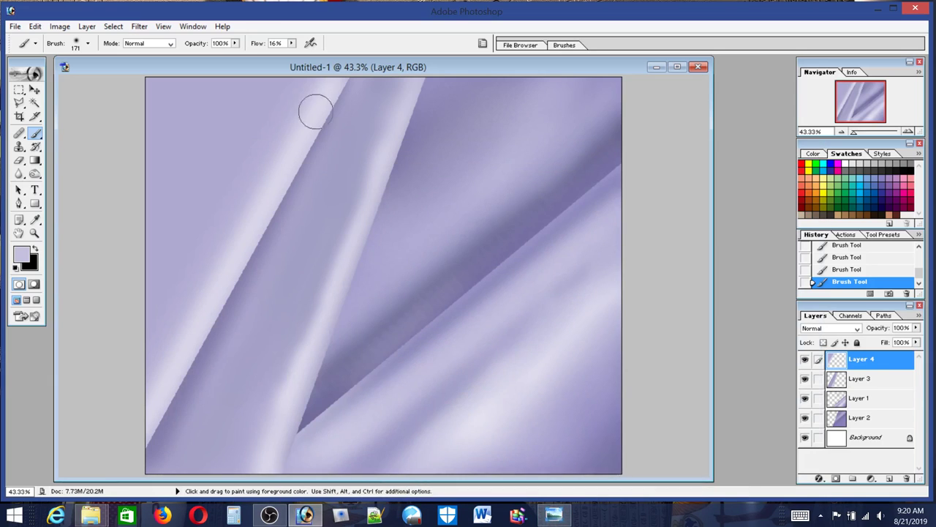
# Raise the brush to 353 px and softly lighten the light band's left edge
pyautogui.click(76, 46)
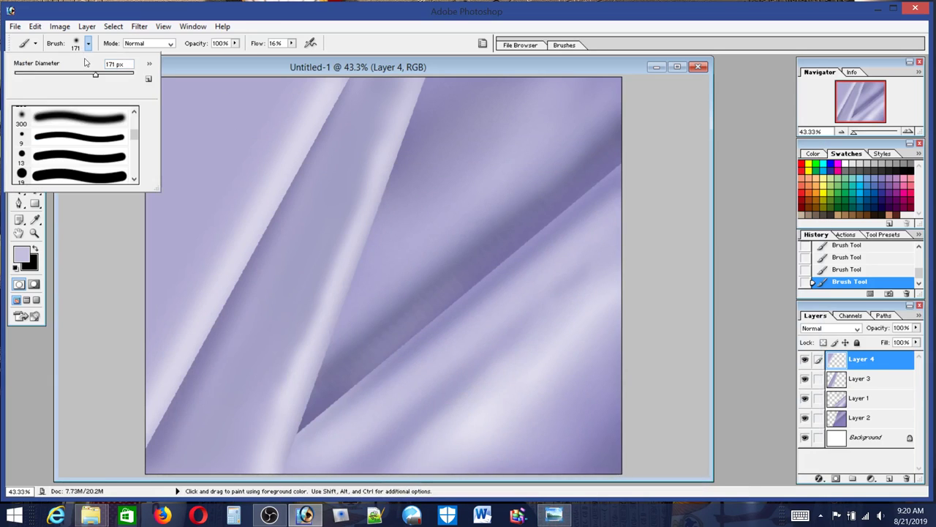
pyautogui.click(103, 75)
pyautogui.moveTo(106, 75); pyautogui.dragTo(115, 75)
pyautogui.moveTo(114, 78); pyautogui.dragTo(115, 77)
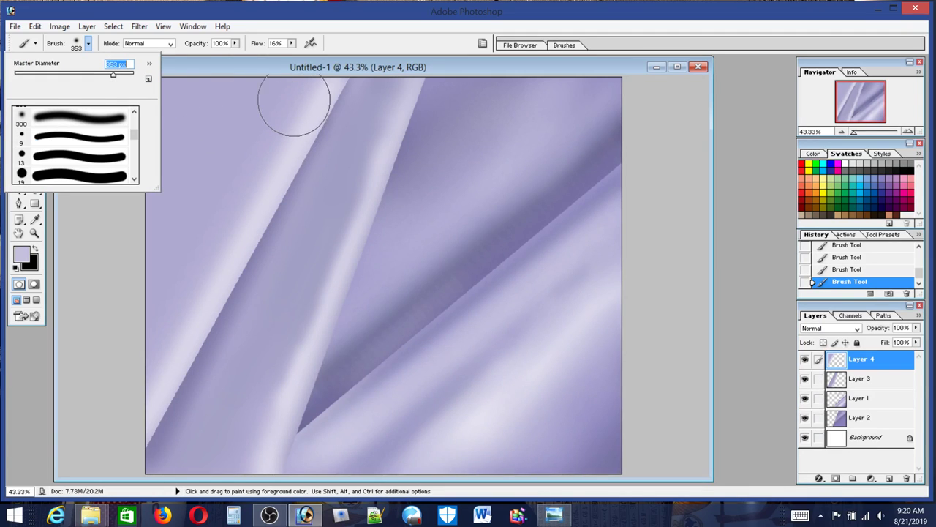
pyautogui.click(297, 98)
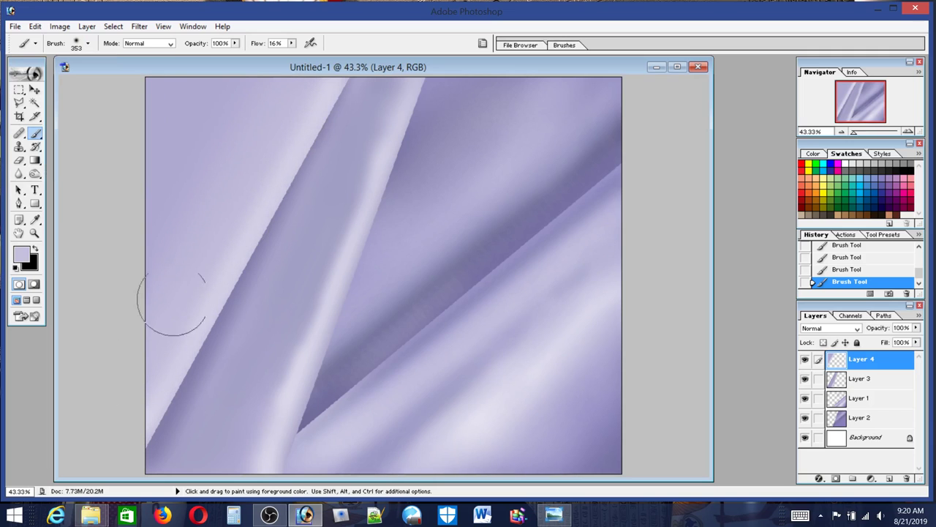
pyautogui.moveTo(303, 88)
pyautogui.mouseDown()
pyautogui.moveTo(310, 126)
pyautogui.moveTo(283, 176)
pyautogui.moveTo(267, 287)
pyautogui.moveTo(242, 352)
pyautogui.moveTo(261, 188)
pyautogui.mouseUp()
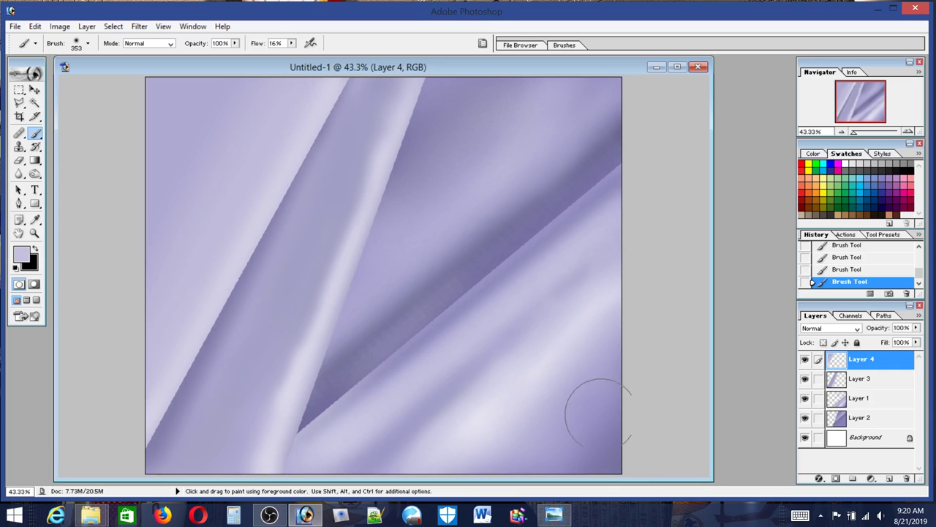
pyautogui.click(554, 515)
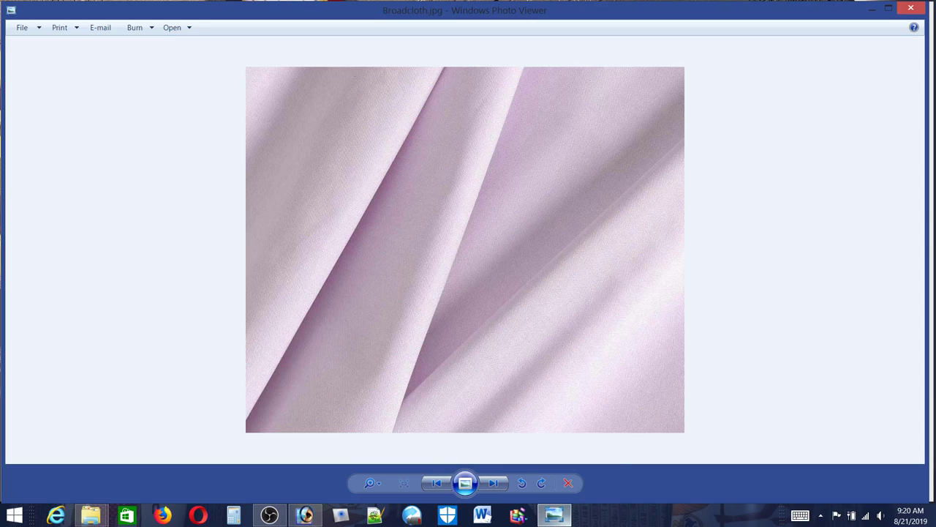
pyautogui.moveTo(553, 515)
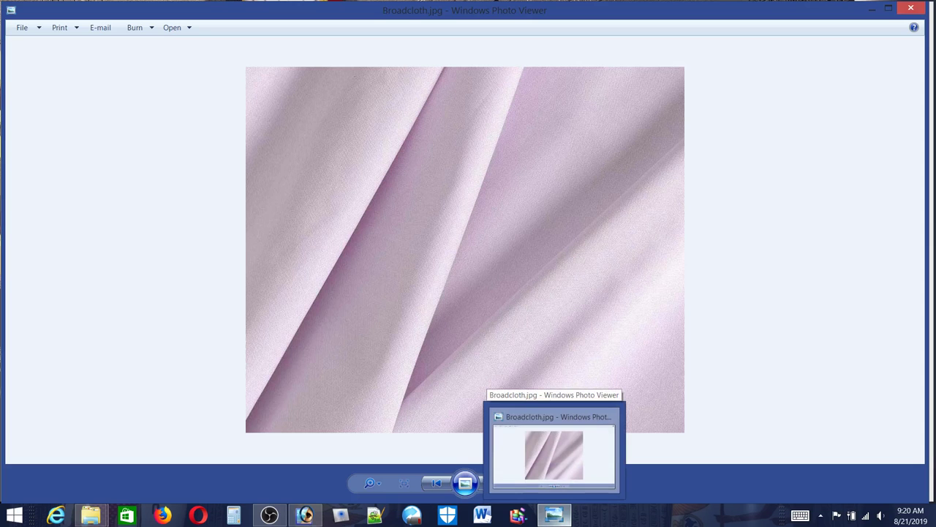
pyautogui.click(554, 515)
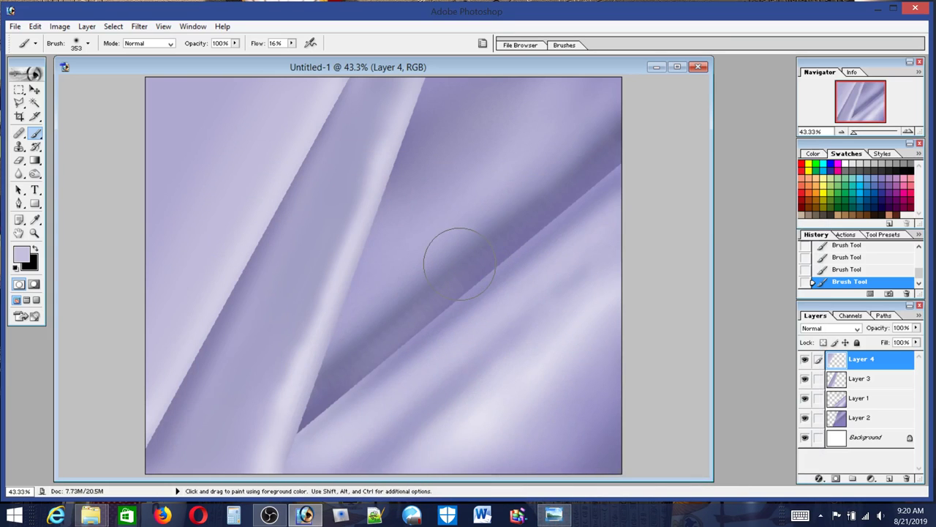
# Darken the upper-left fabric down to the left edge with soft sampled dark-purple strokes
pyautogui.keyDown('alt'); pyautogui.click(476, 257); pyautogui.keyUp('alt')
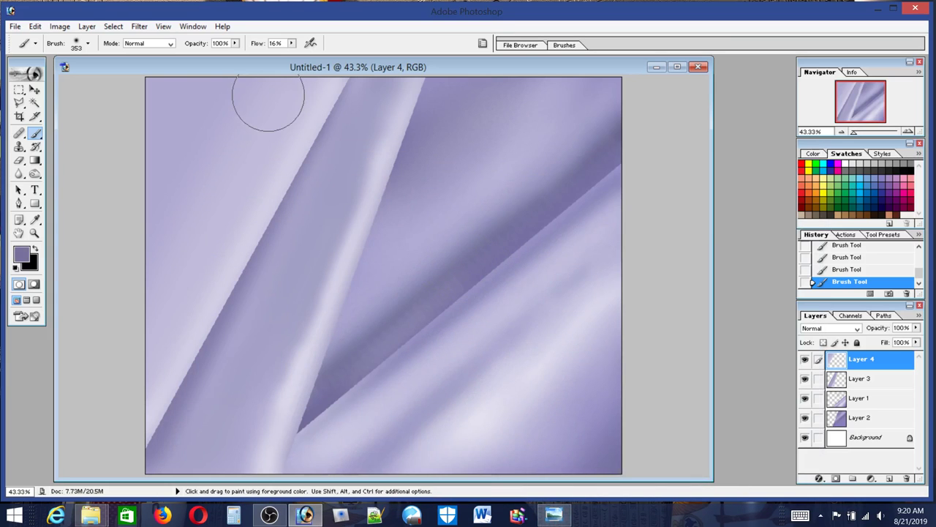
pyautogui.moveTo(272, 94)
pyautogui.mouseDown()
pyautogui.moveTo(251, 100)
pyautogui.moveTo(183, 213)
pyautogui.mouseUp()
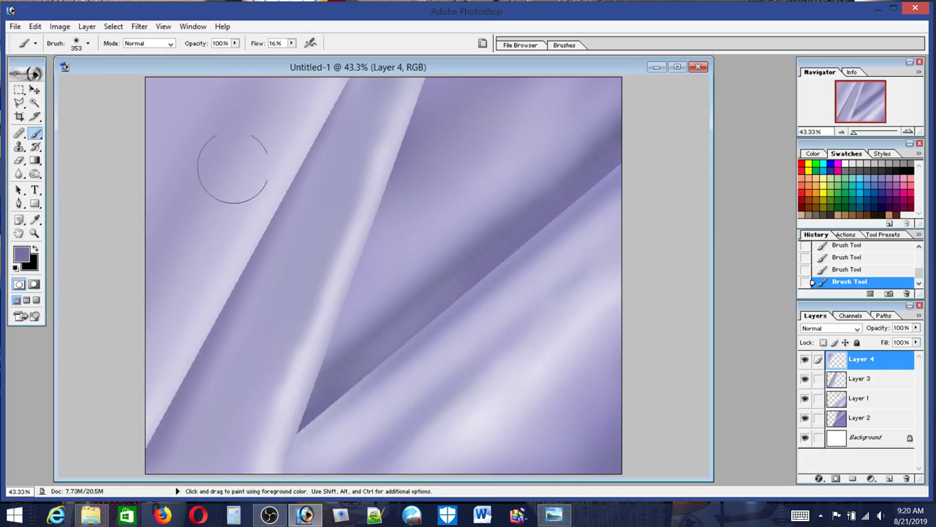
pyautogui.moveTo(271, 94); pyautogui.dragTo(153, 329)
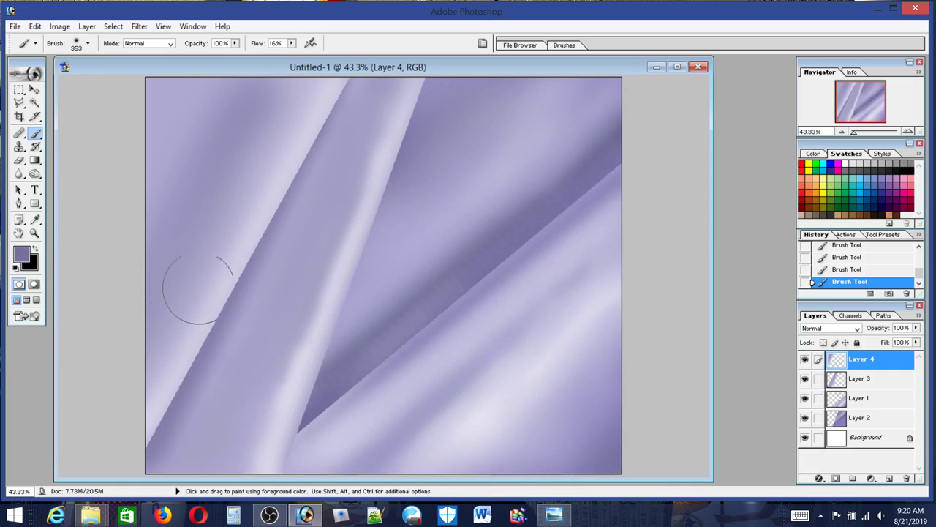
pyautogui.click(554, 518)
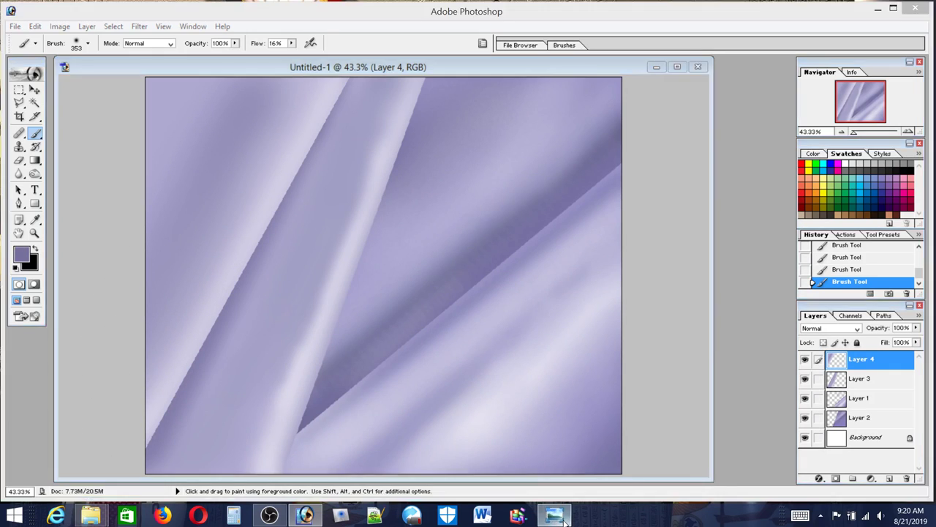
pyautogui.click(565, 520)
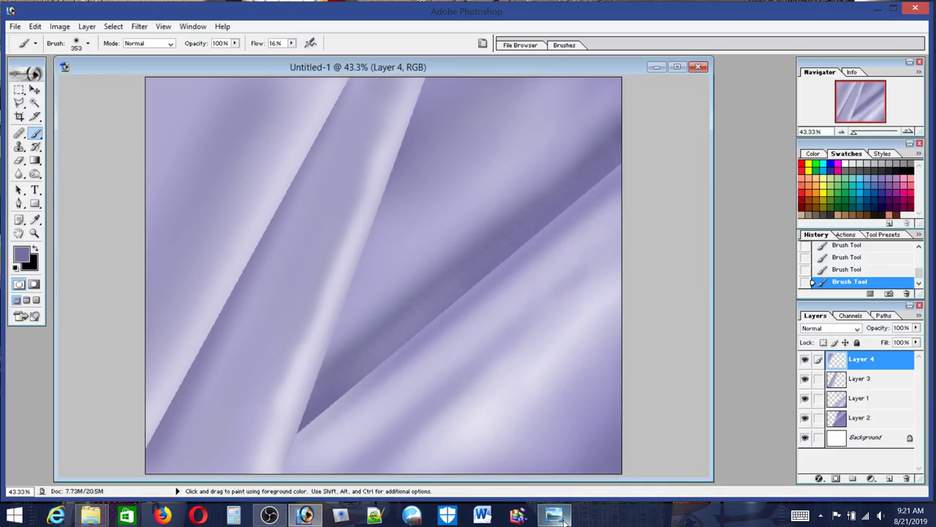
pyautogui.click(564, 521)
pyautogui.click(565, 521)
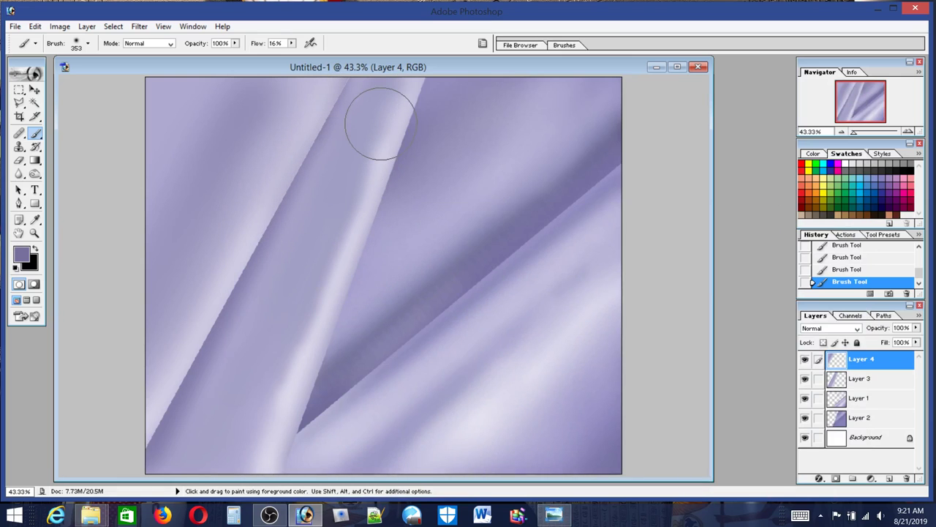
# Compare with the broadcloth reference and shrink the brush to 114 px
pyautogui.click(554, 515)
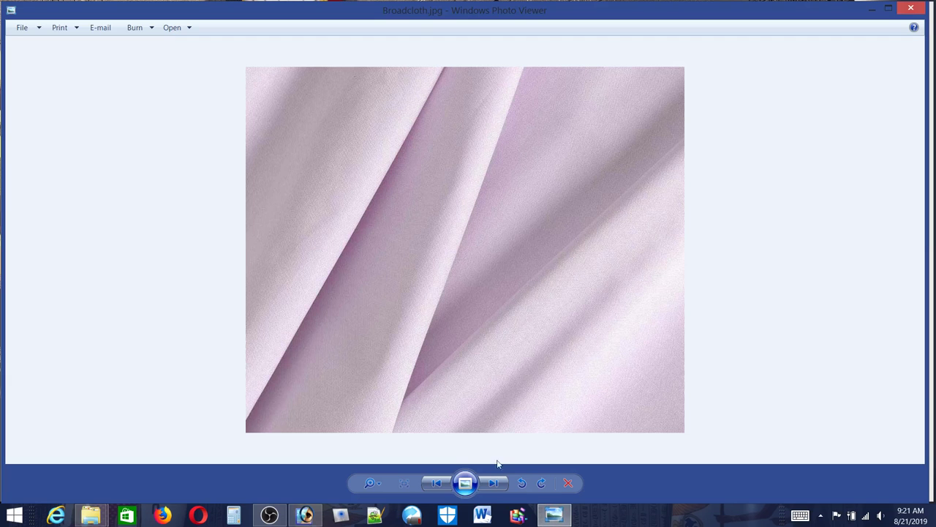
pyautogui.click(554, 516)
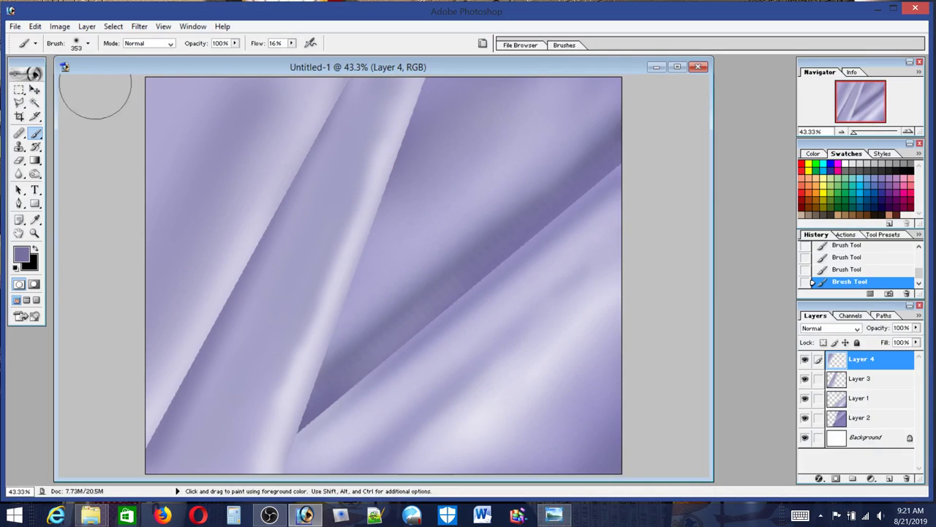
pyautogui.click(78, 46)
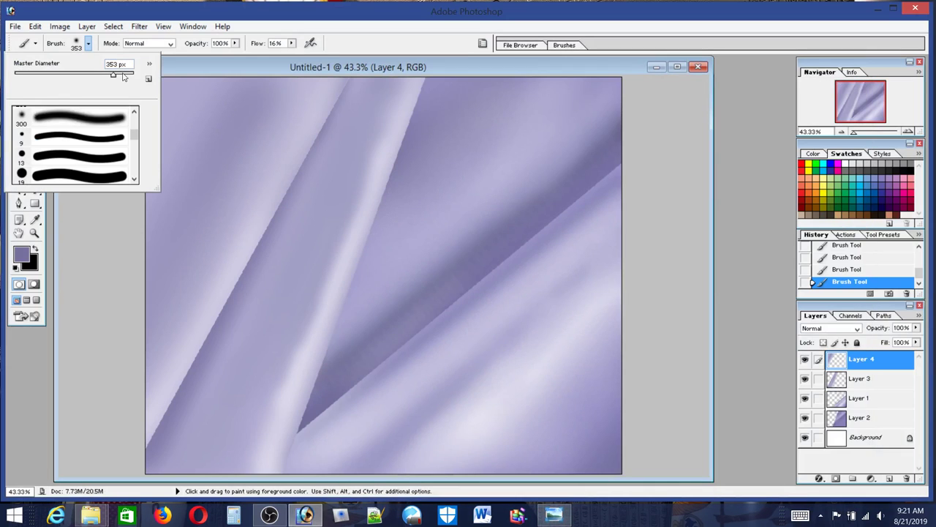
pyautogui.moveTo(83, 75); pyautogui.dragTo(79, 76)
# Set the paint colour to white with the brush flow at 6%
pyautogui.click(848, 162)
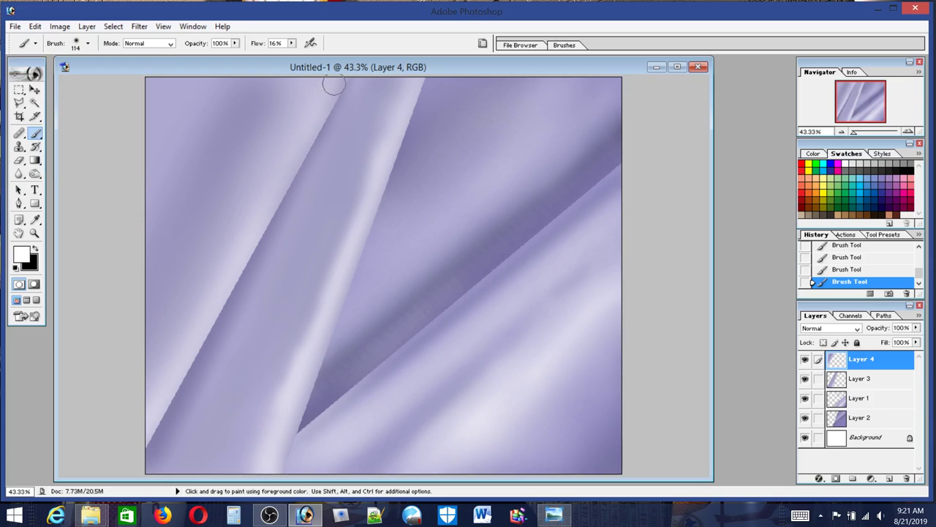
pyautogui.click(291, 44)
pyautogui.click(338, 82)
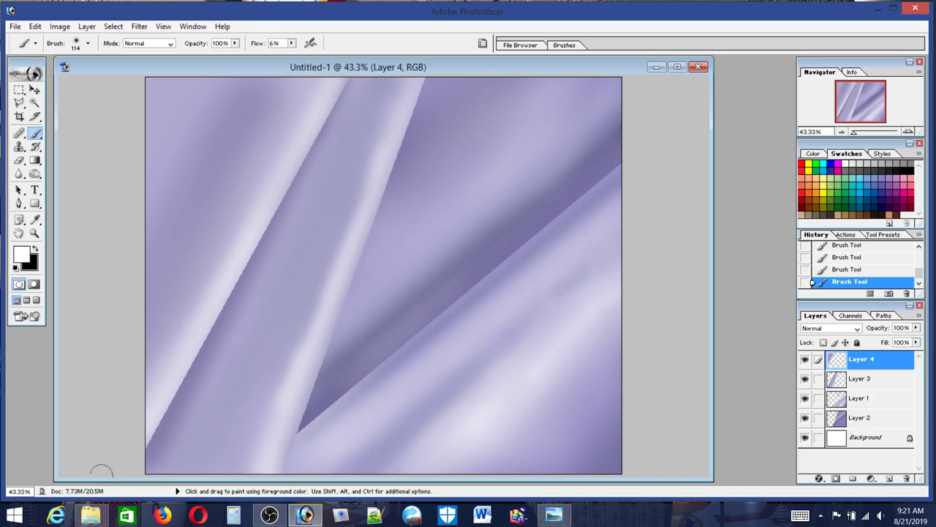
# Compare against the reference, then load Layer 3's diagonal stripes as a selection
pyautogui.click(564, 521)
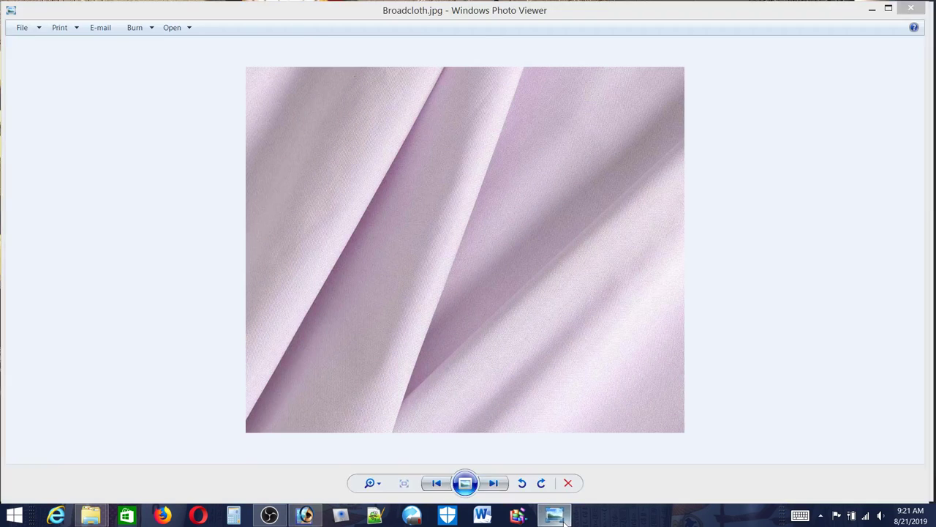
pyautogui.click(565, 521)
pyautogui.click(564, 521)
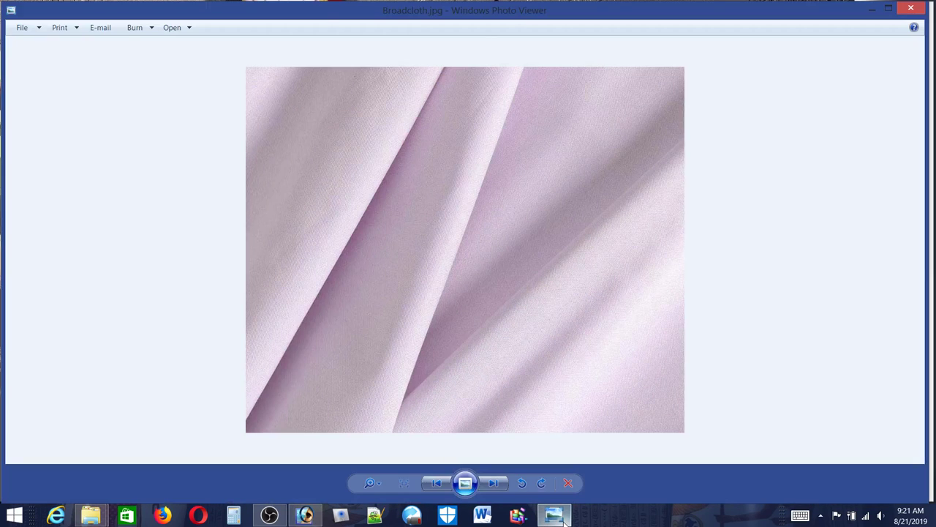
pyautogui.click(565, 521)
pyautogui.click(564, 521)
pyautogui.click(564, 521)
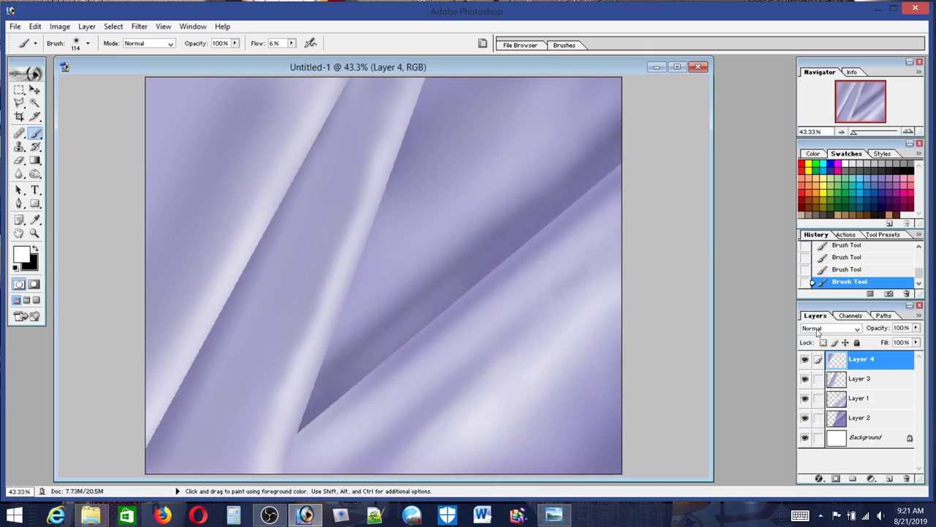
pyautogui.click(870, 386)
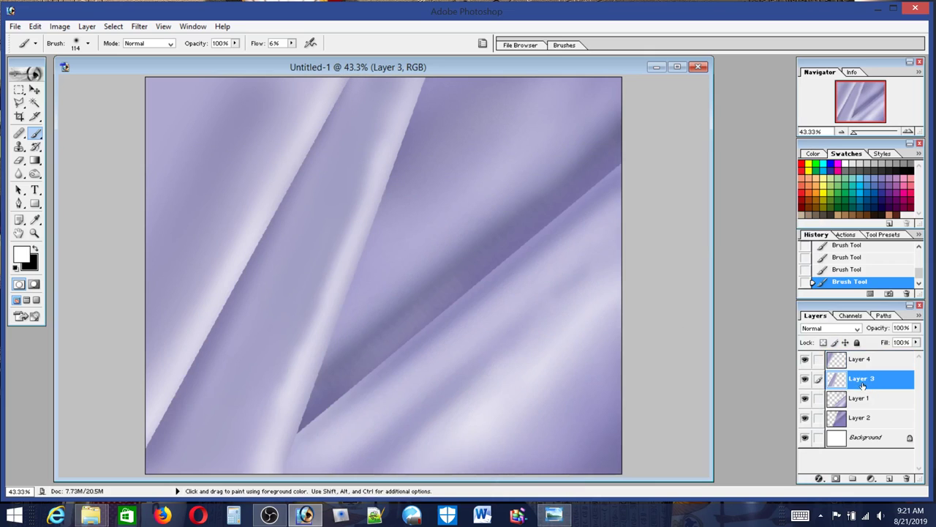
pyautogui.keyDown('ctrl'); pyautogui.click(859, 386); pyautogui.keyUp('ctrl')
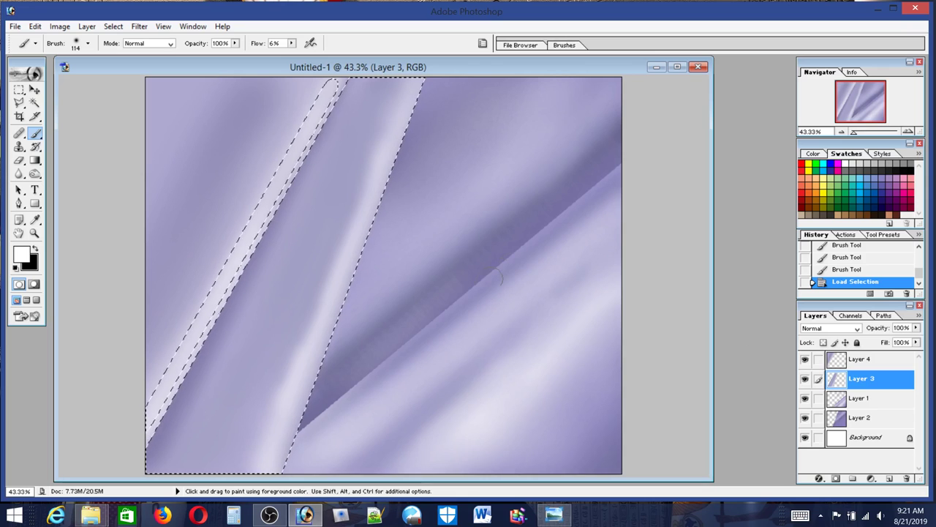
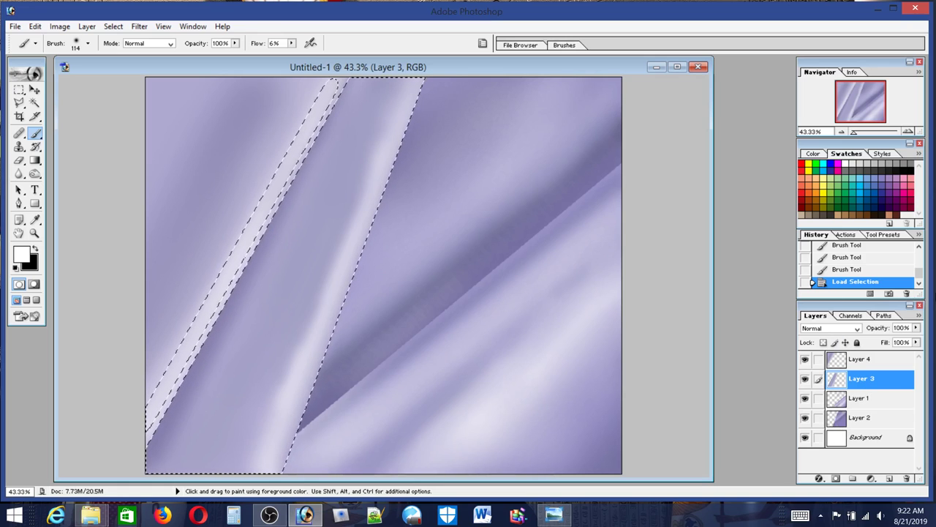
# Sample the fabric purple, shade the diagonal fold band with straight brush strokes, and load the left-fabric selection
pyautogui.keyDown('alt'); pyautogui.click(620, 125); pyautogui.keyUp('alt')
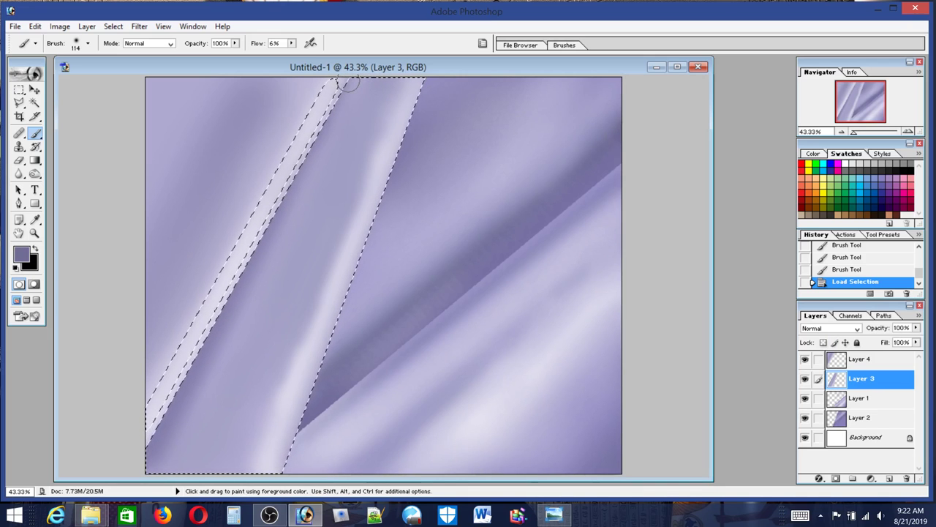
pyautogui.moveTo(347, 84); pyautogui.dragTo(329, 117)
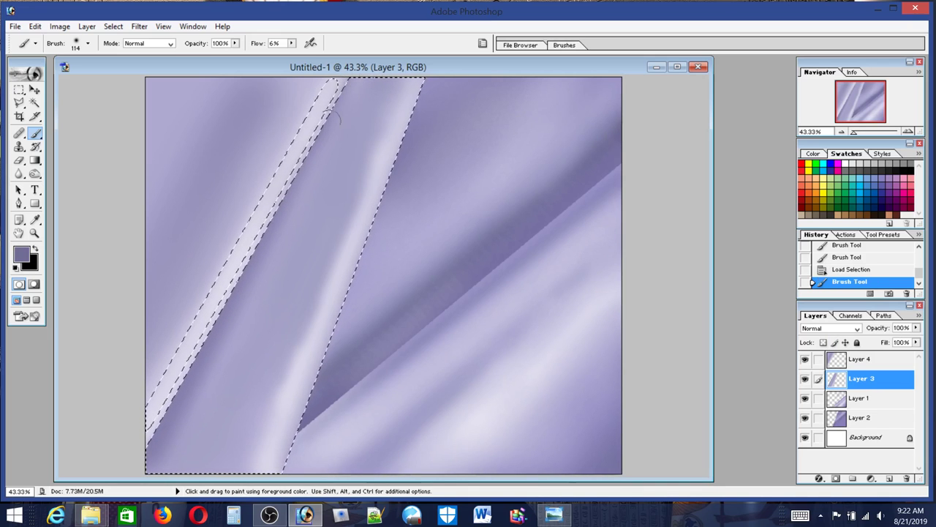
pyautogui.press('shift')
pyautogui.keyDown('shift'); pyautogui.click(137, 462); pyautogui.keyUp('shift')
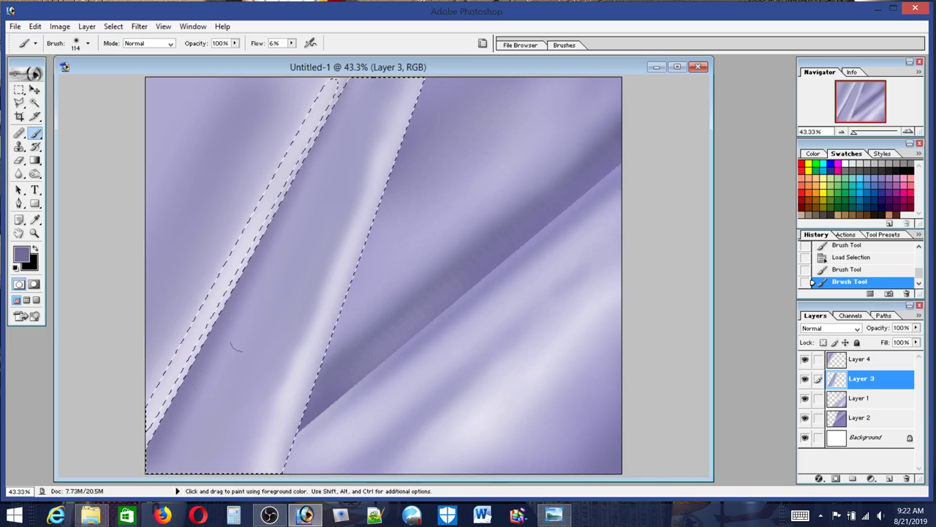
pyautogui.press('shift')
pyautogui.keyDown('shift'); pyautogui.click(351, 81); pyautogui.keyUp('shift')
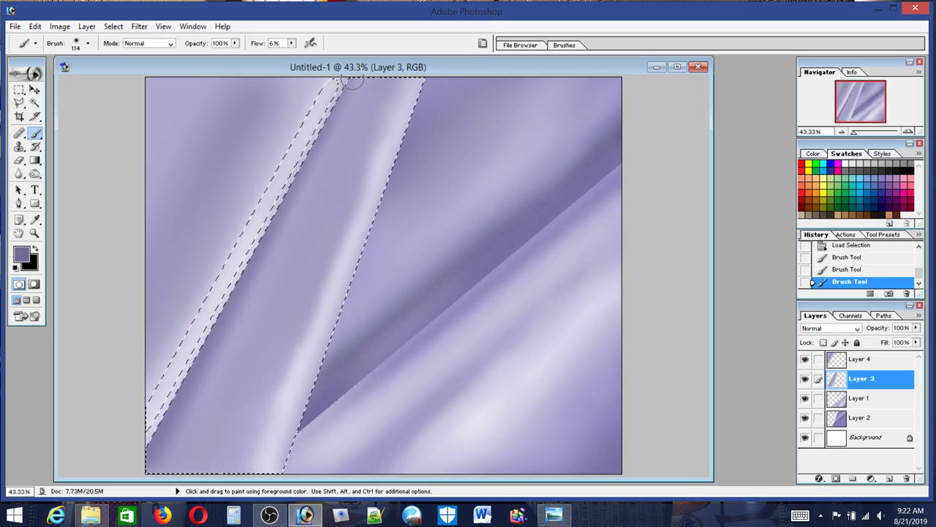
pyautogui.press('shift')
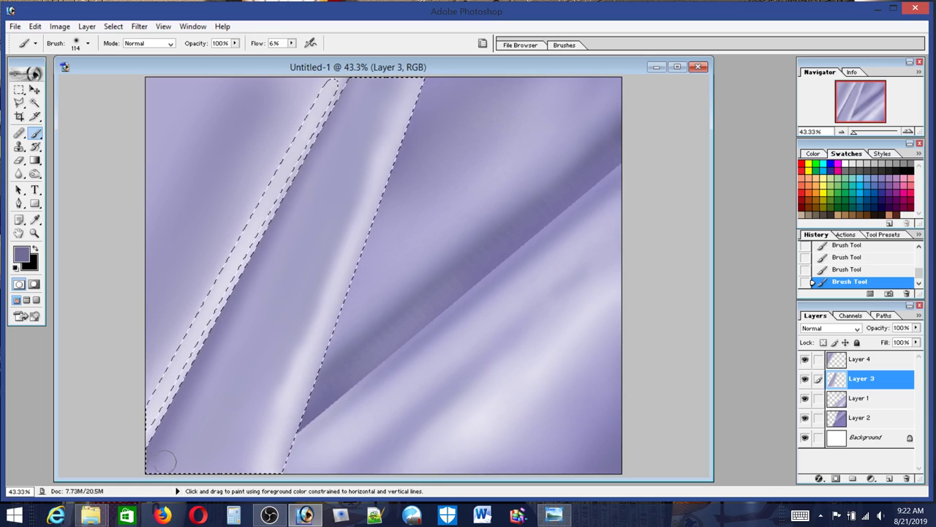
pyautogui.keyDown('shift'); pyautogui.click(137, 466); pyautogui.keyUp('shift')
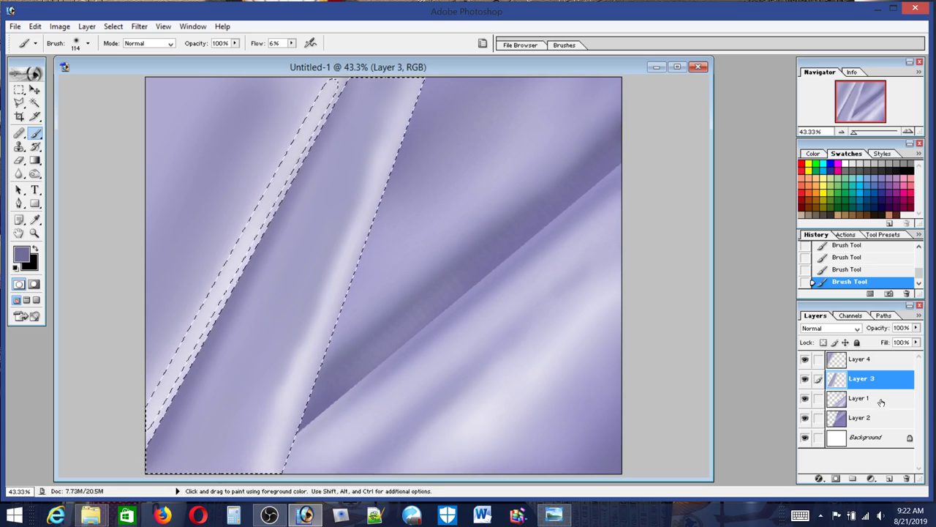
pyautogui.keyDown('ctrl'); pyautogui.click(858, 361); pyautogui.keyUp('ctrl')
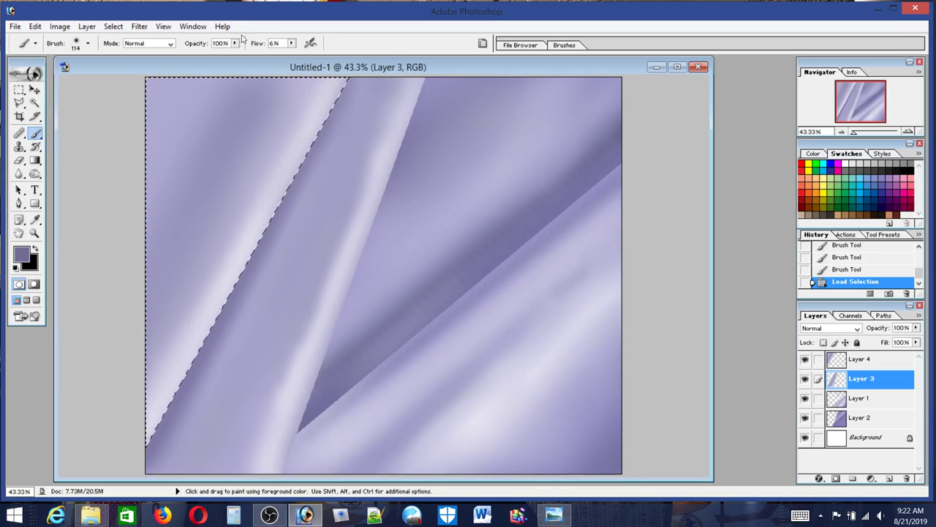
# Hide the selection outline with View > Extras
pyautogui.click(292, 44)
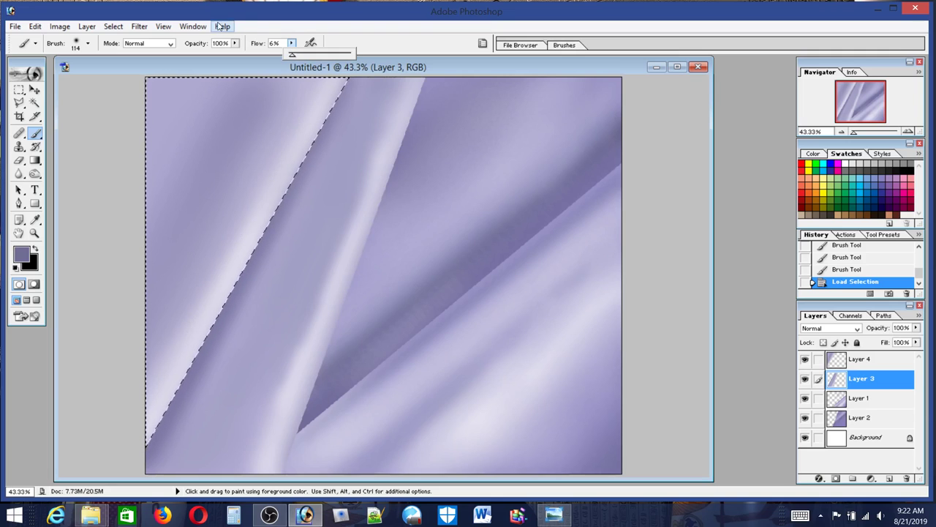
pyautogui.click(165, 28)
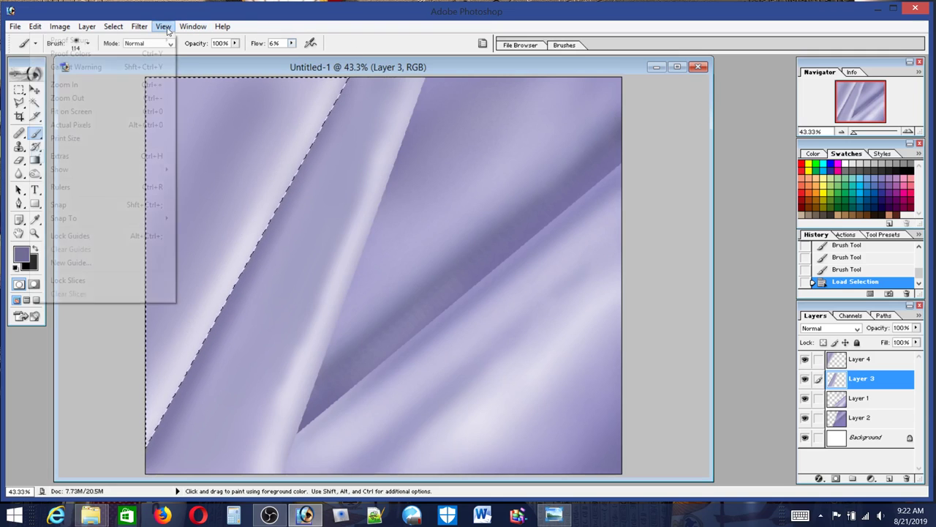
pyautogui.click(62, 156)
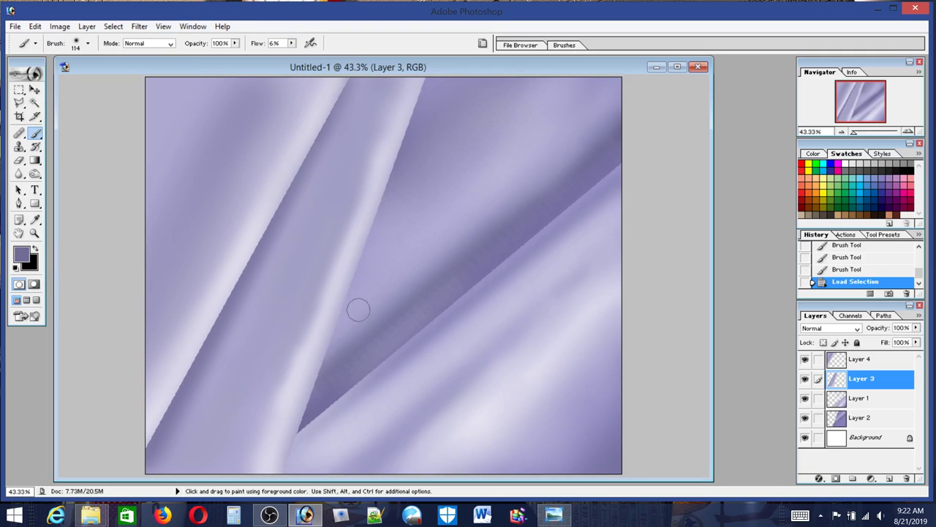
# Flip repeatedly between the Broadcloth.jpg reference photo and the painting to compare them
pyautogui.click(557, 516)
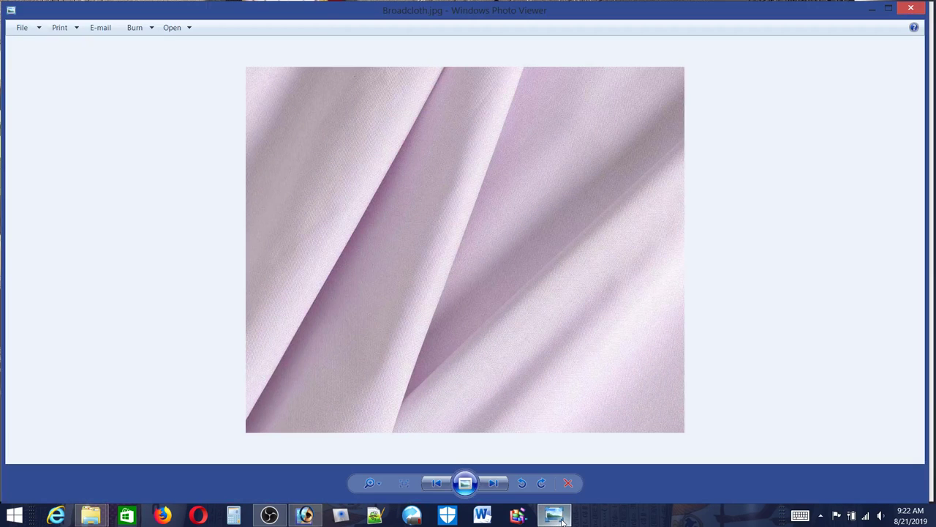
pyautogui.click(554, 515)
pyautogui.click(554, 516)
pyautogui.click(560, 518)
pyautogui.click(561, 518)
pyautogui.click(561, 518)
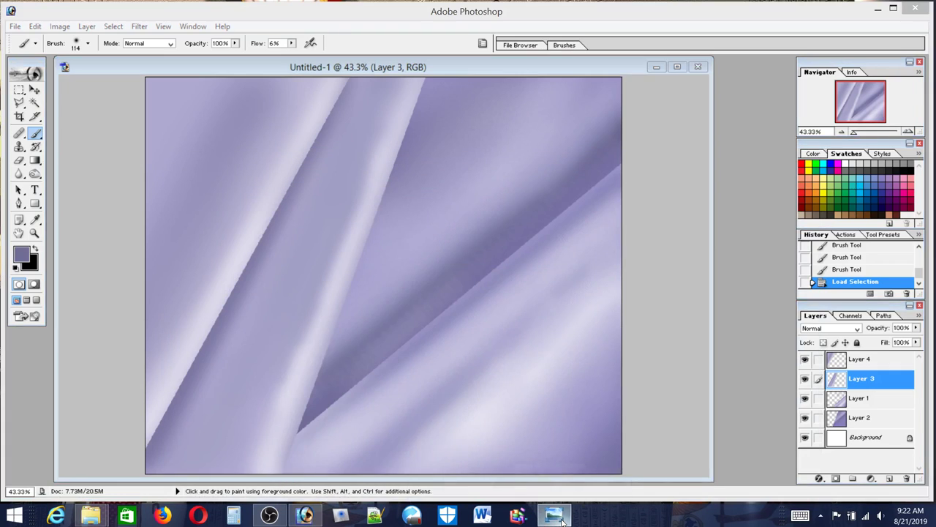
pyautogui.click(561, 518)
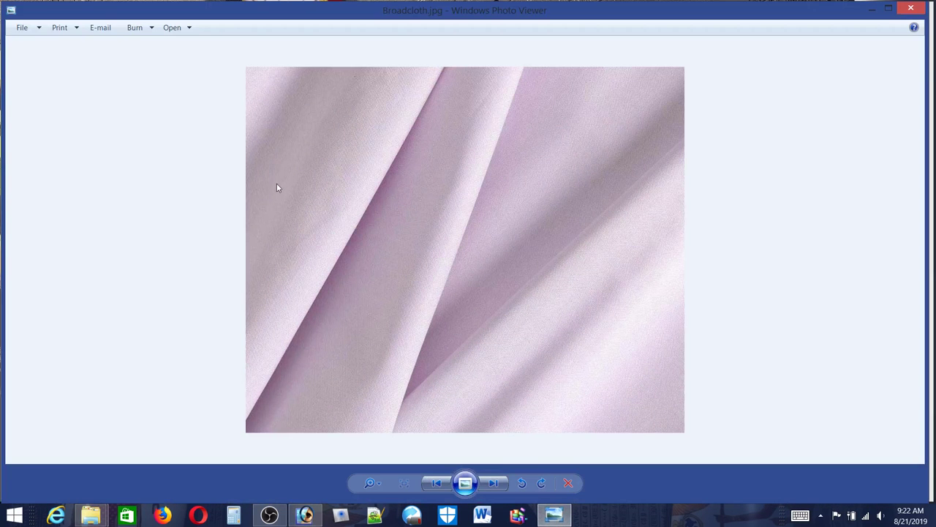
pyautogui.click(554, 516)
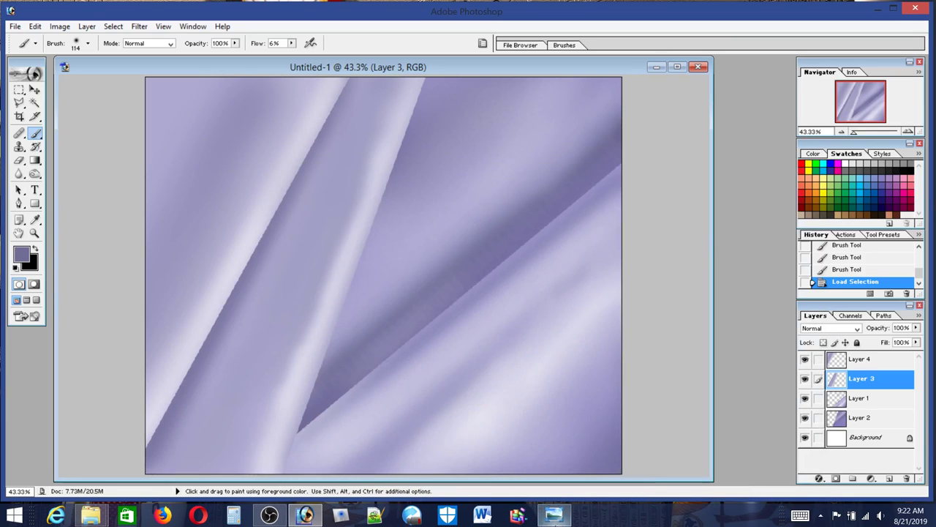
pyautogui.click(557, 518)
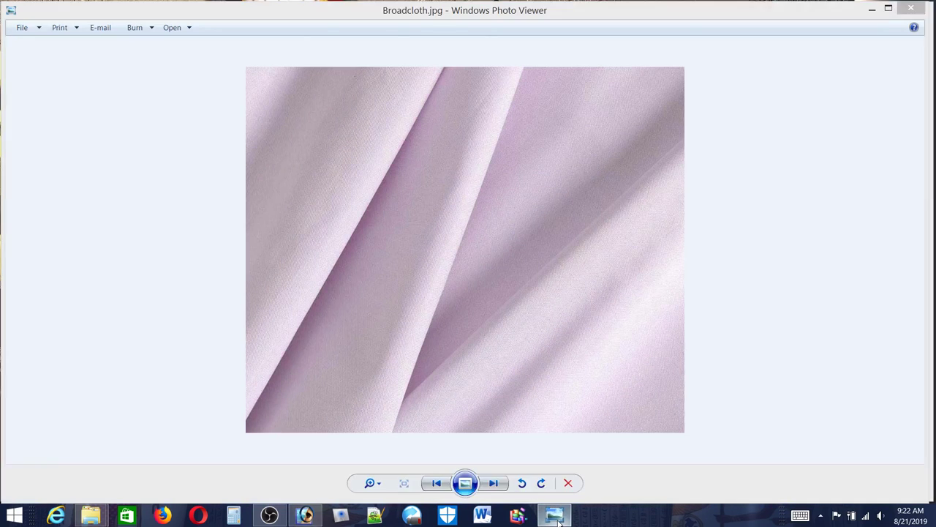
pyautogui.click(556, 518)
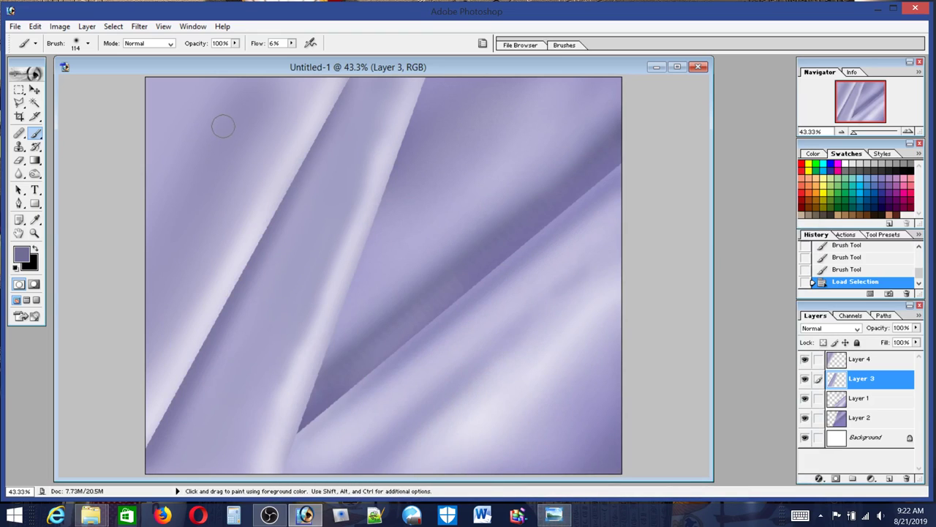
pyautogui.click(77, 46)
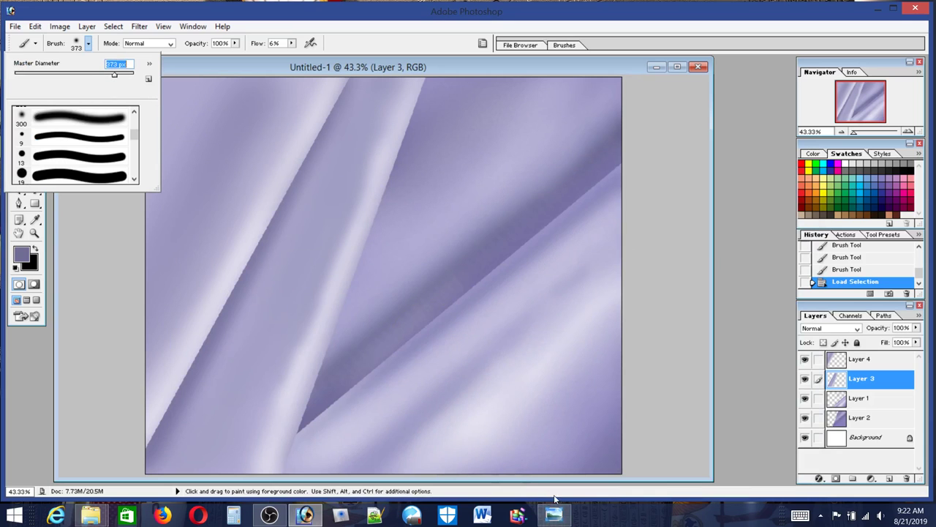
# Resize the brush from 373 px down to 302 px while rechecking the Broadcloth reference photo
pyautogui.click(556, 516)
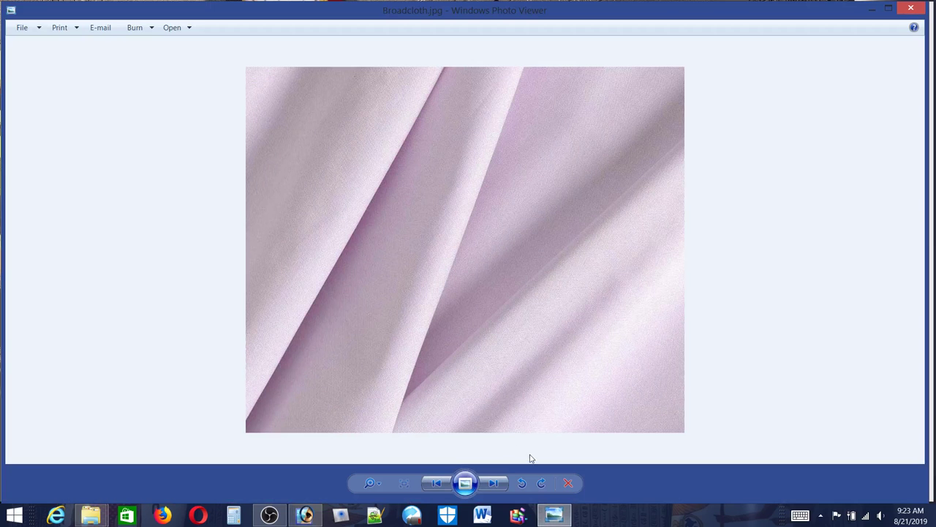
pyautogui.click(554, 516)
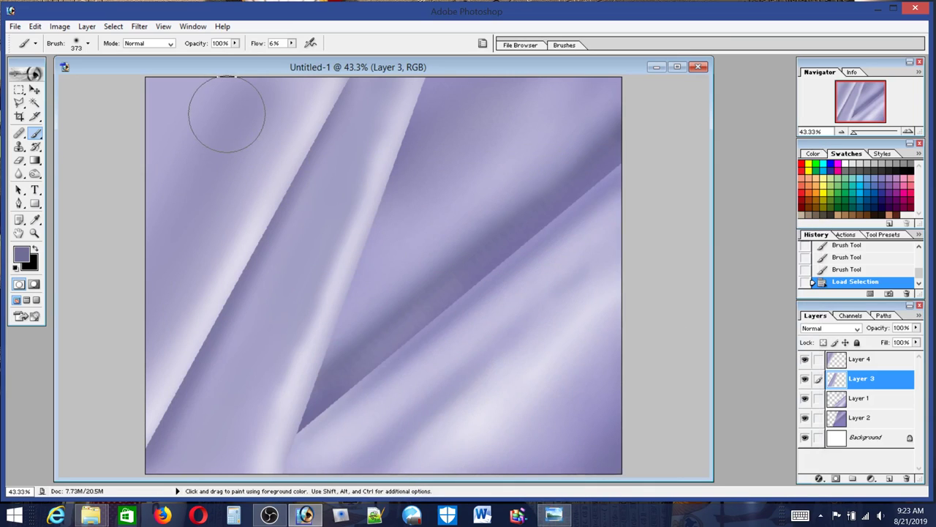
pyautogui.click(78, 46)
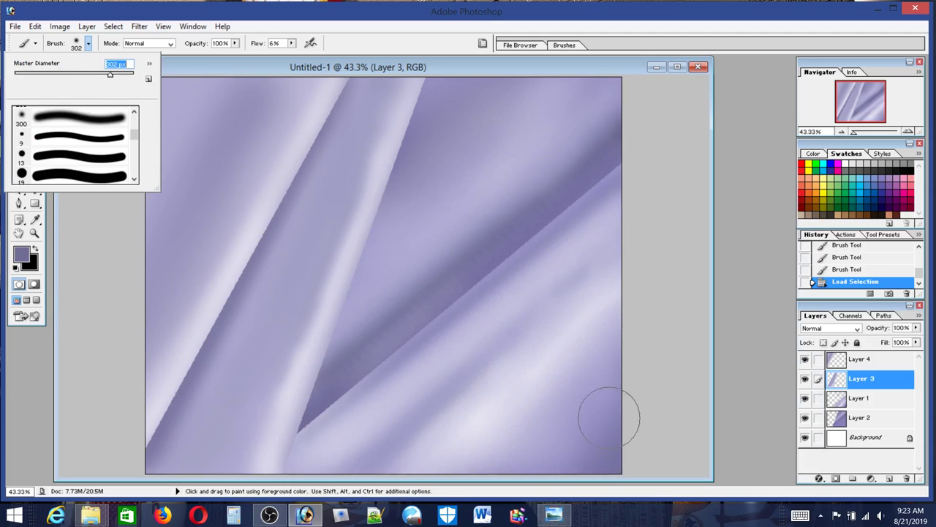
pyautogui.click(570, 518)
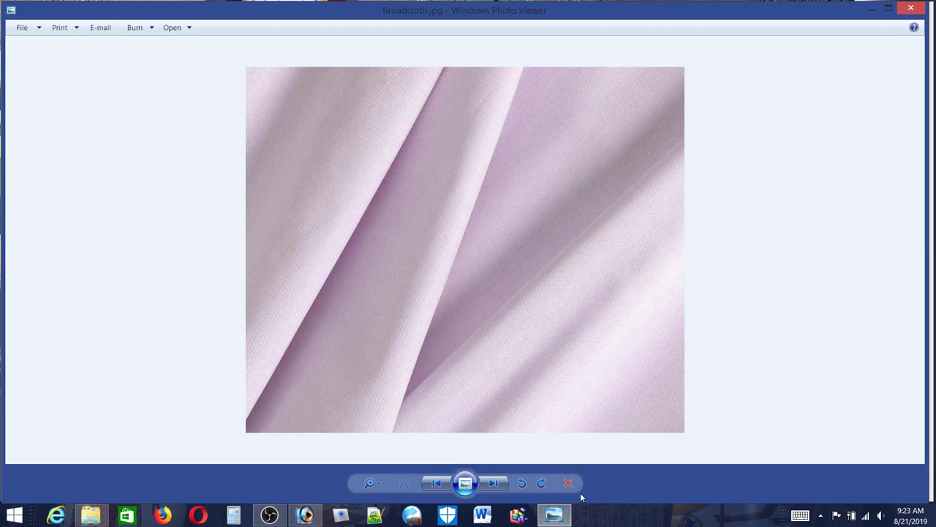
pyautogui.hotkey('alt', 'Tab')
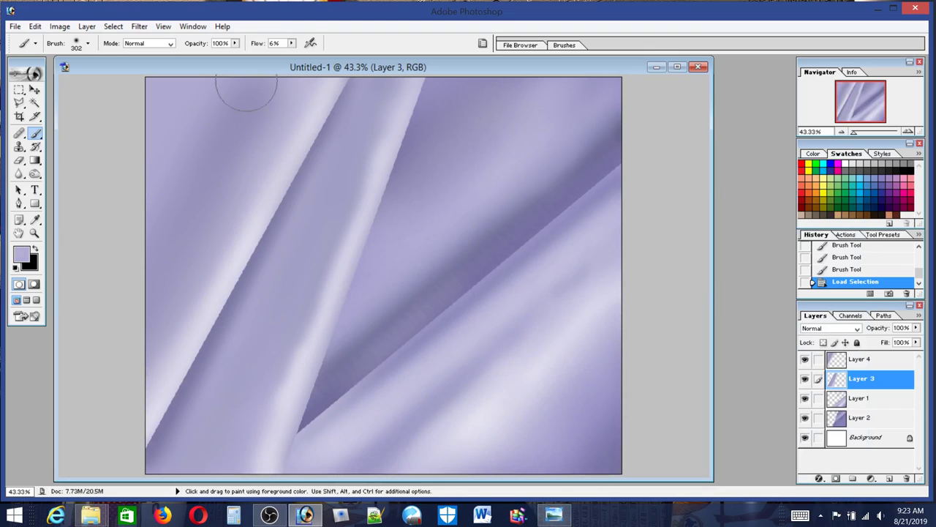
# Brush soft lavender highlights over the upper-left fabric and near the left edge, then select Layer 4
pyautogui.moveTo(246, 88)
pyautogui.mouseDown()
pyautogui.moveTo(241, 140)
pyautogui.moveTo(168, 198)
pyautogui.moveTo(242, 81)
pyautogui.moveTo(250, 93)
pyautogui.mouseUp()
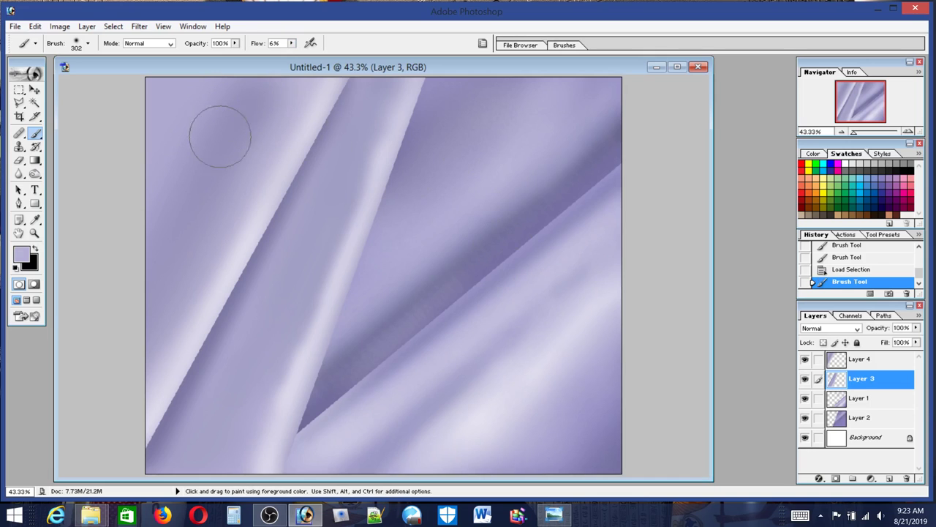
pyautogui.moveTo(220, 136)
pyautogui.mouseDown()
pyautogui.moveTo(142, 234)
pyautogui.moveTo(166, 243)
pyautogui.mouseUp()
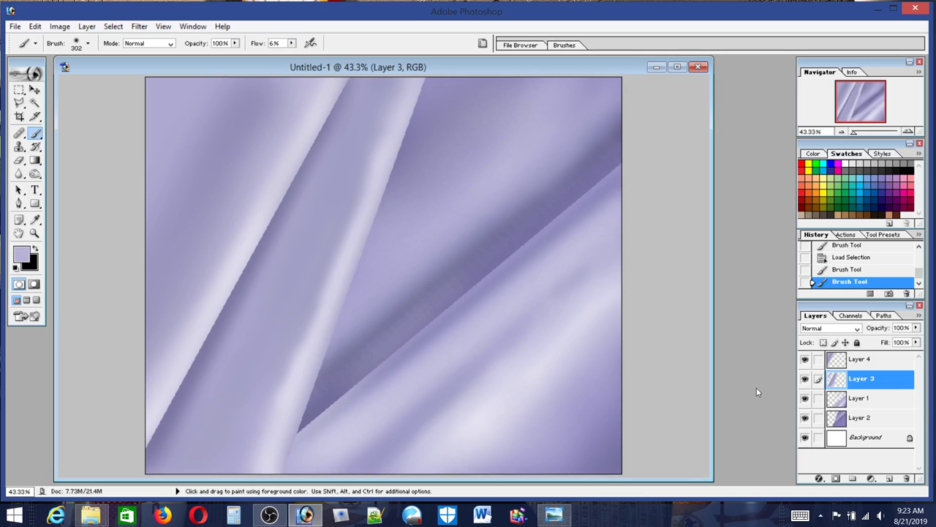
pyautogui.click(863, 360)
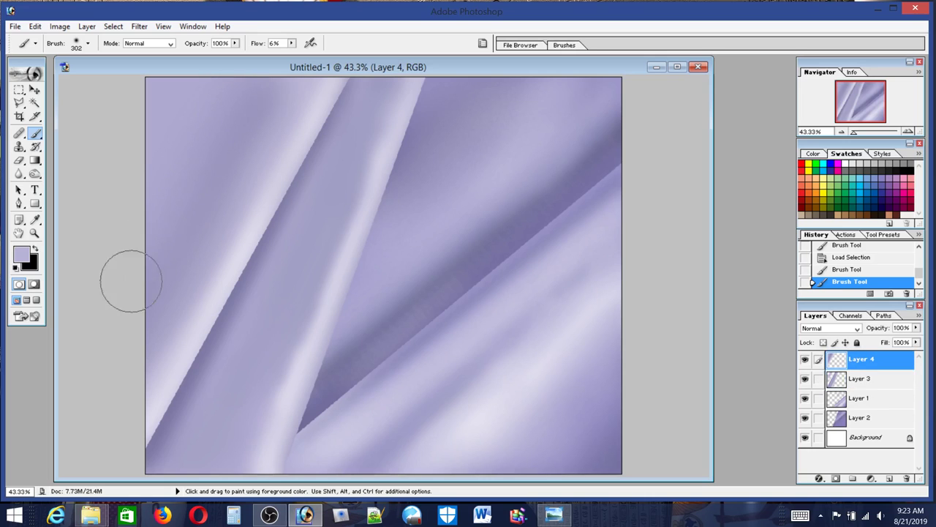
# Paint on Layer 4 along the left edge and diagonal fold, toggling the layer to judge the effect
pyautogui.moveTo(90, 318)
pyautogui.mouseDown()
pyautogui.moveTo(105, 293)
pyautogui.moveTo(141, 292)
pyautogui.mouseUp()
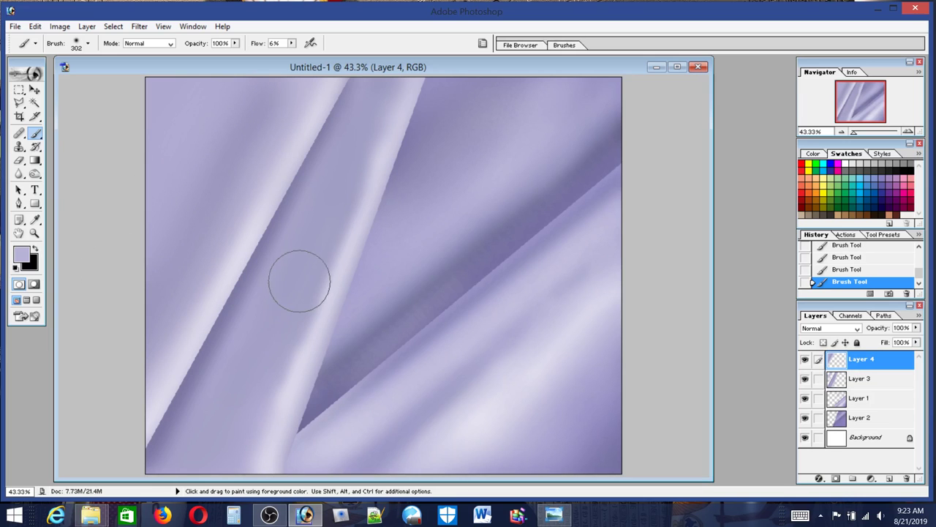
pyautogui.moveTo(299, 281); pyautogui.dragTo(256, 254)
pyautogui.click(801, 363)
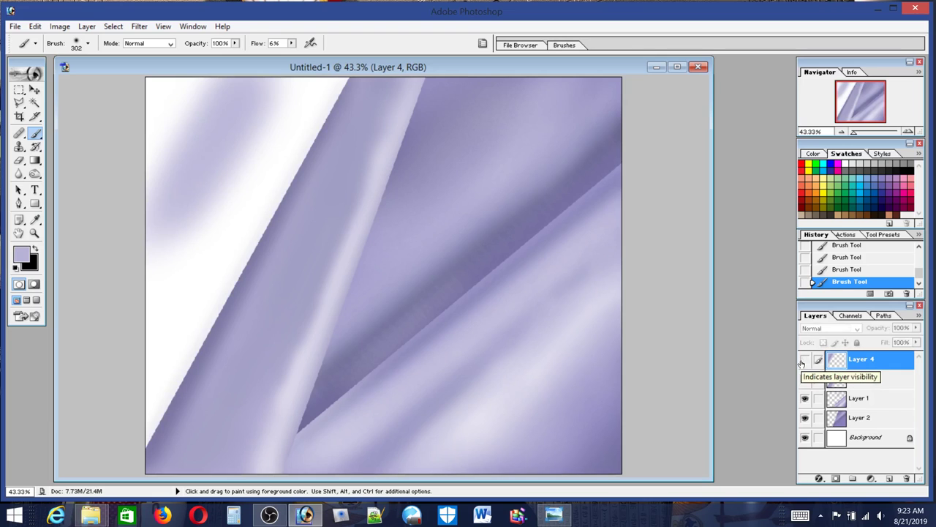
pyautogui.click(804, 361)
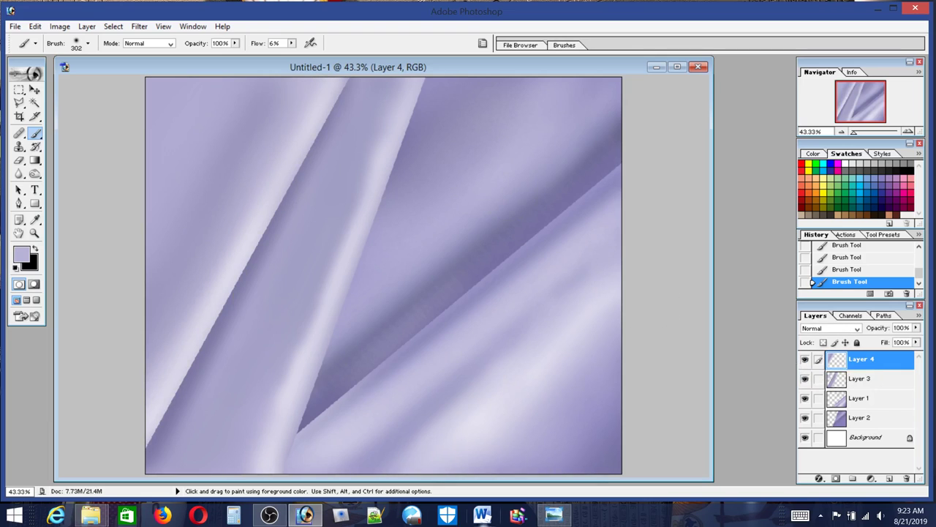
pyautogui.click(556, 516)
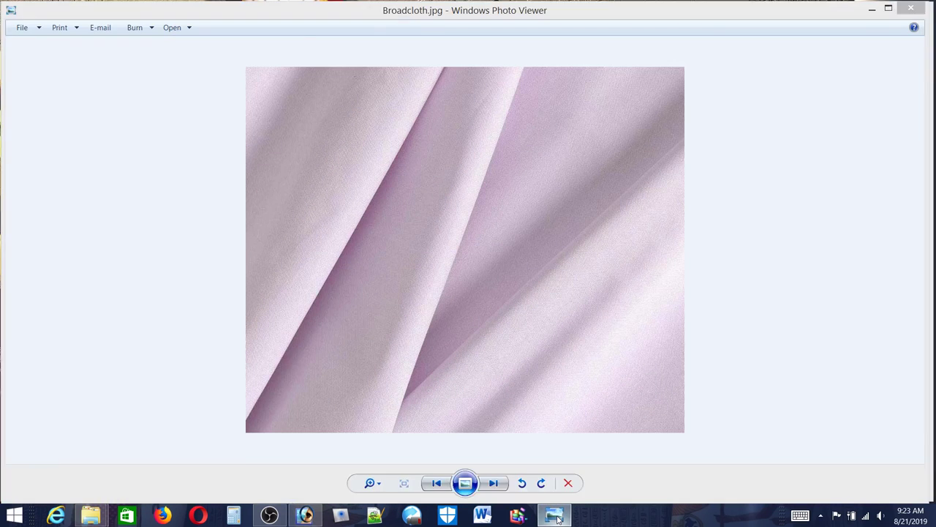
pyautogui.click(556, 516)
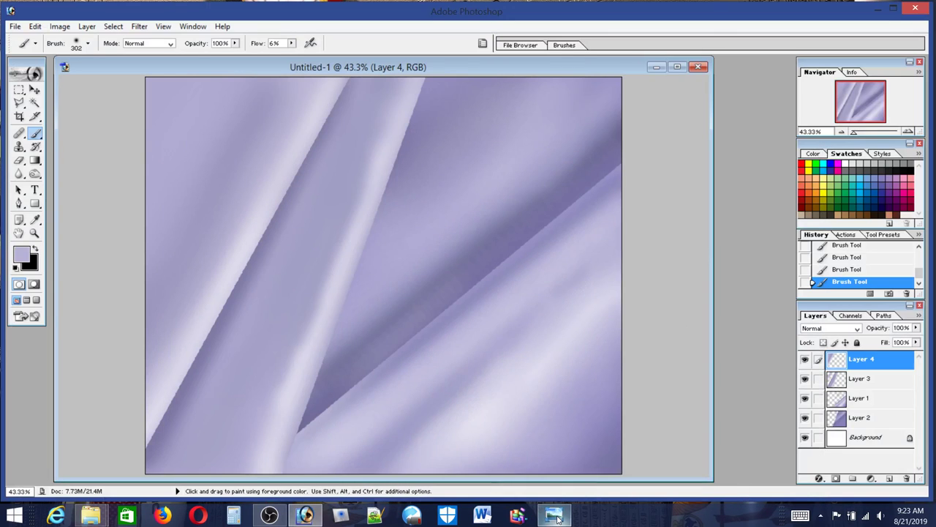
# Lay a faint white glow into the fabric's top-left corner and compare with Broadcloth
pyautogui.click(844, 163)
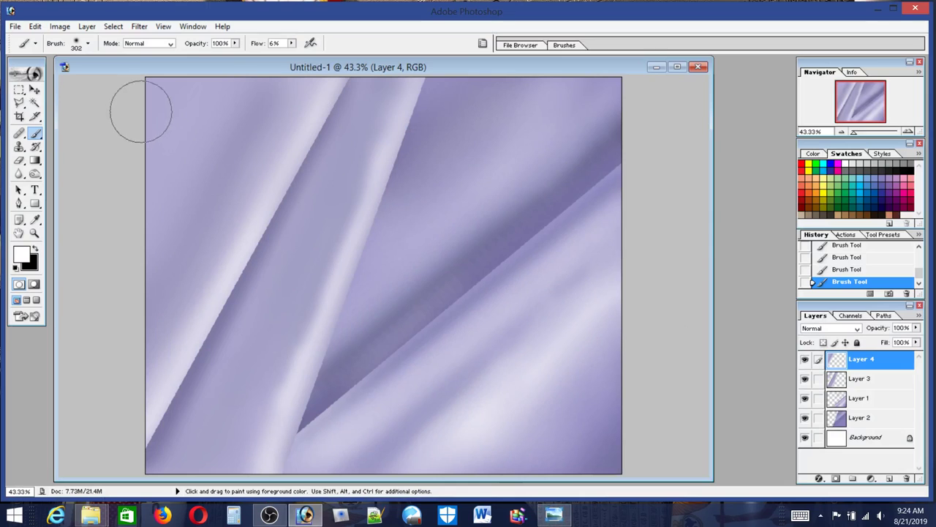
pyautogui.moveTo(142, 110)
pyautogui.mouseDown()
pyautogui.moveTo(125, 136)
pyautogui.moveTo(168, 103)
pyautogui.moveTo(143, 152)
pyautogui.mouseUp()
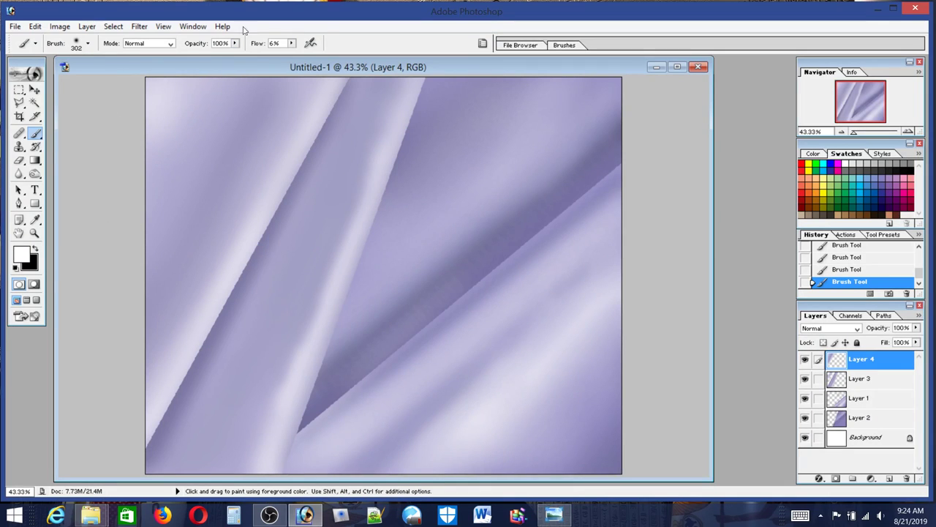
pyautogui.click(556, 517)
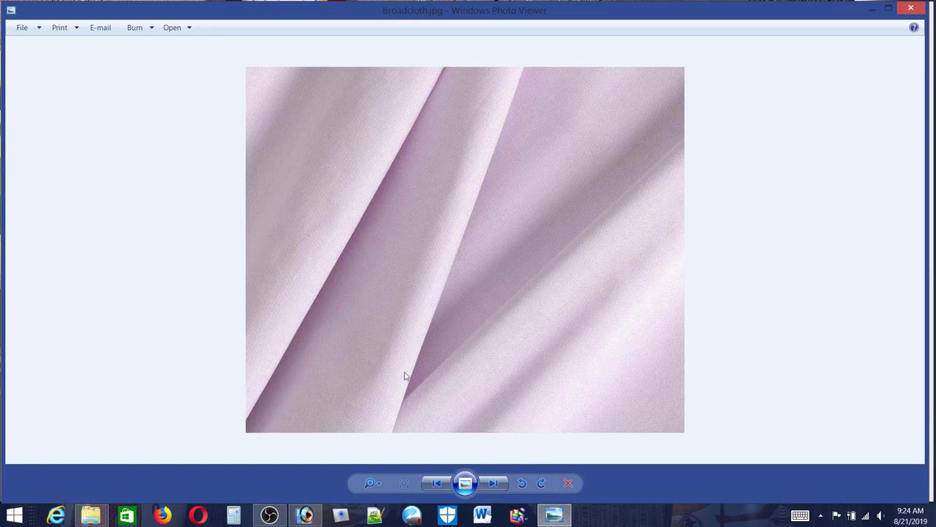
pyautogui.click(554, 516)
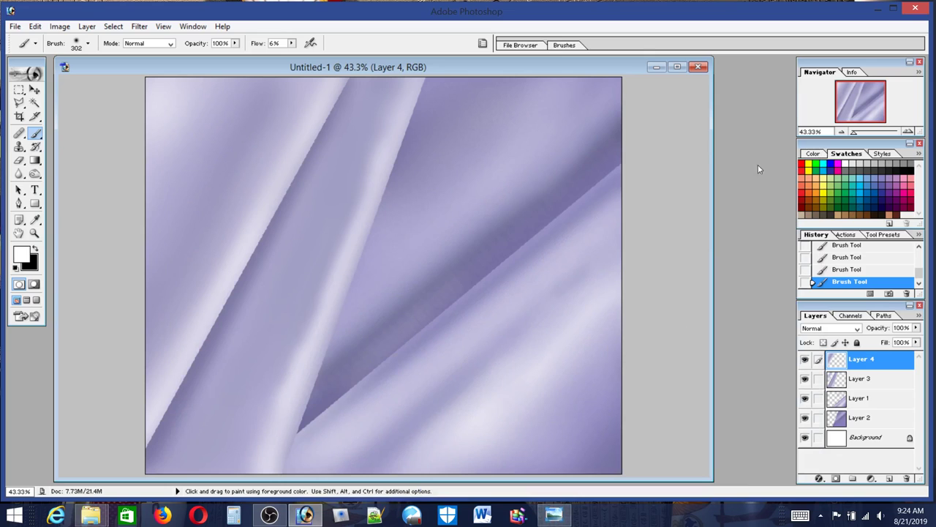
# Sample a darker purple from the painting and shrink the brush to 196 px
pyautogui.keyDown('alt'); pyautogui.click(621, 132); pyautogui.keyUp('alt')
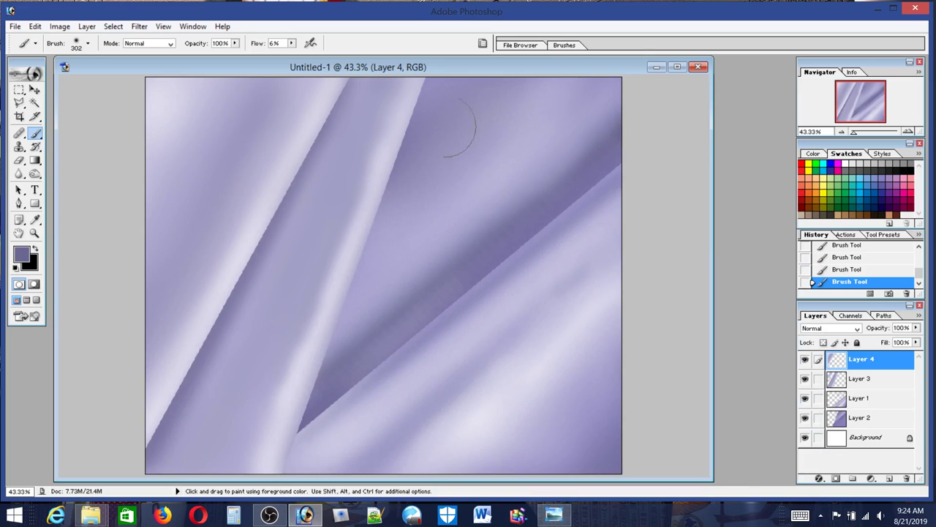
pyautogui.click(87, 44)
pyautogui.click(82, 74)
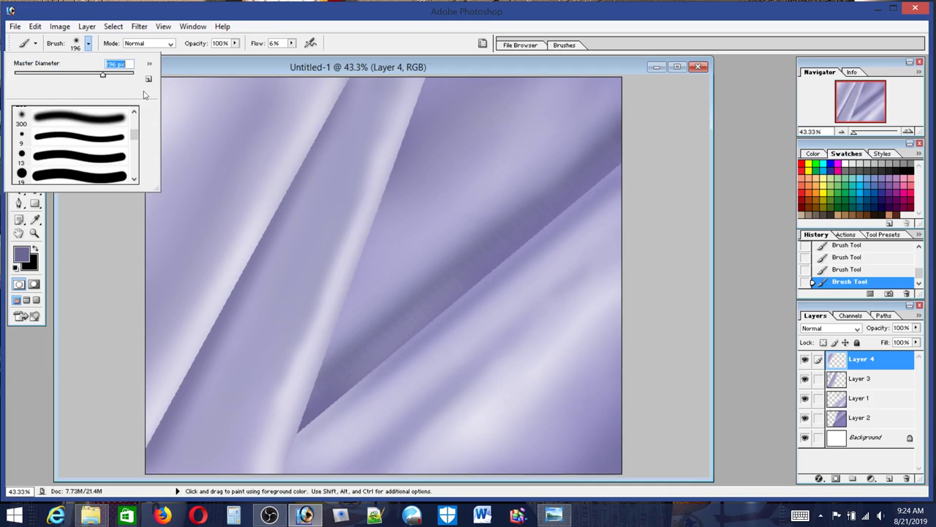
# Compare the fabric painting against the Broadcloth reference photo several times
pyautogui.click(214, 90)
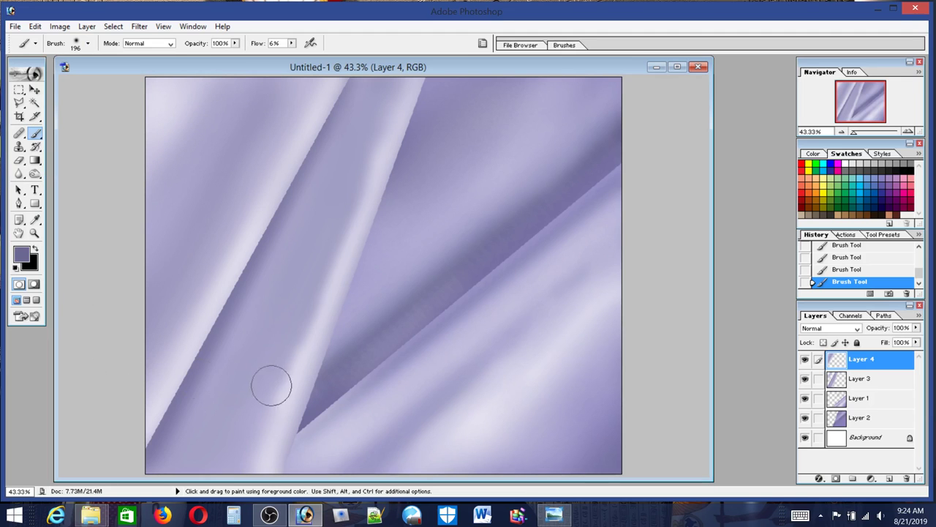
pyautogui.click(554, 515)
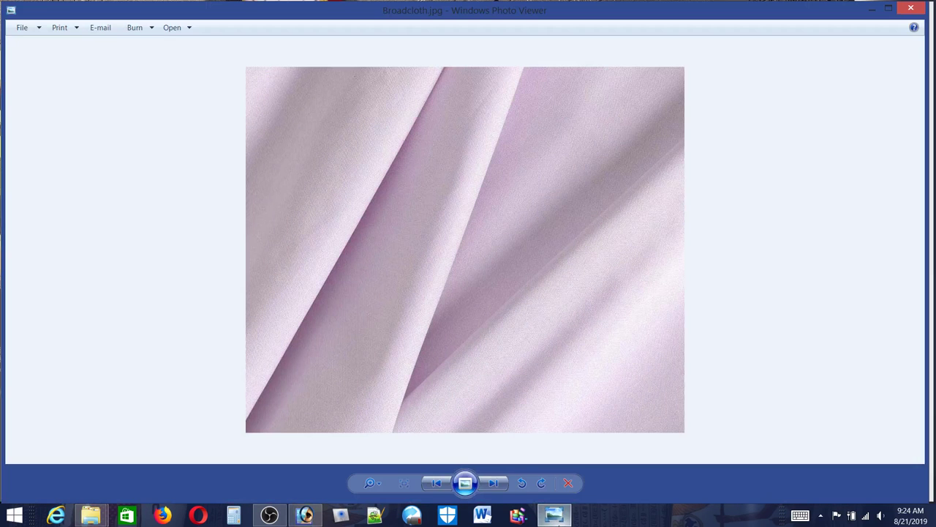
pyautogui.click(554, 516)
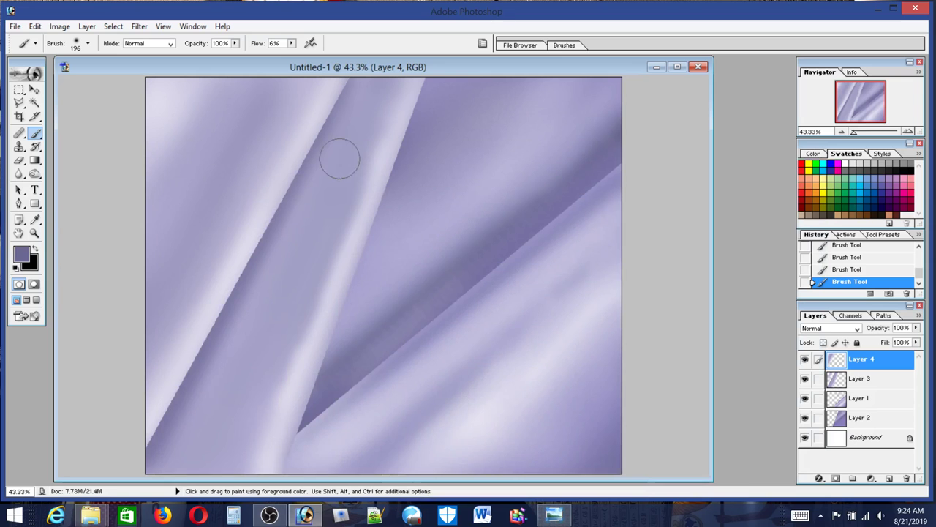
pyautogui.click(556, 514)
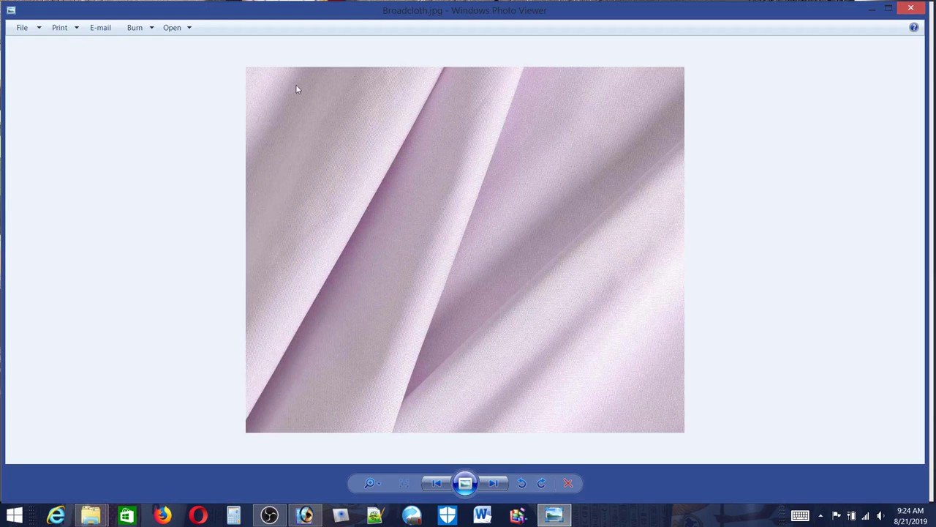
pyautogui.click(554, 515)
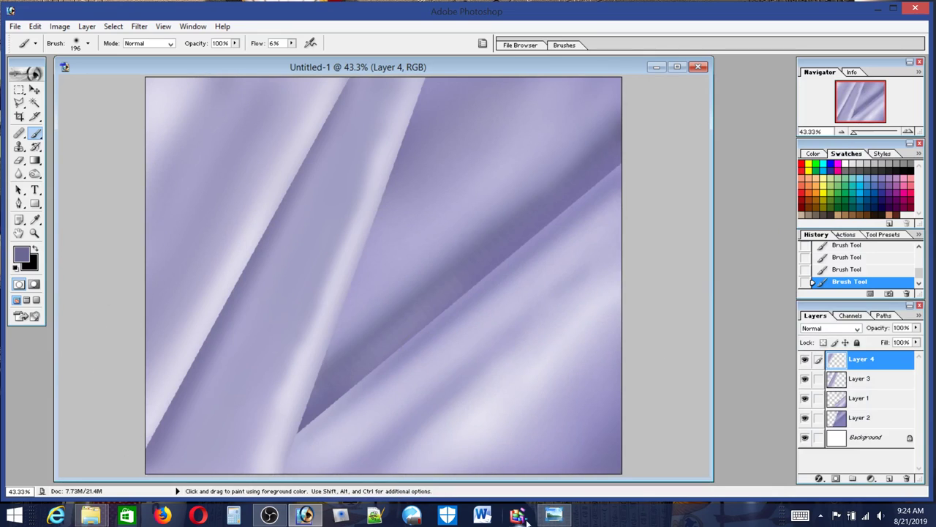
pyautogui.click(556, 516)
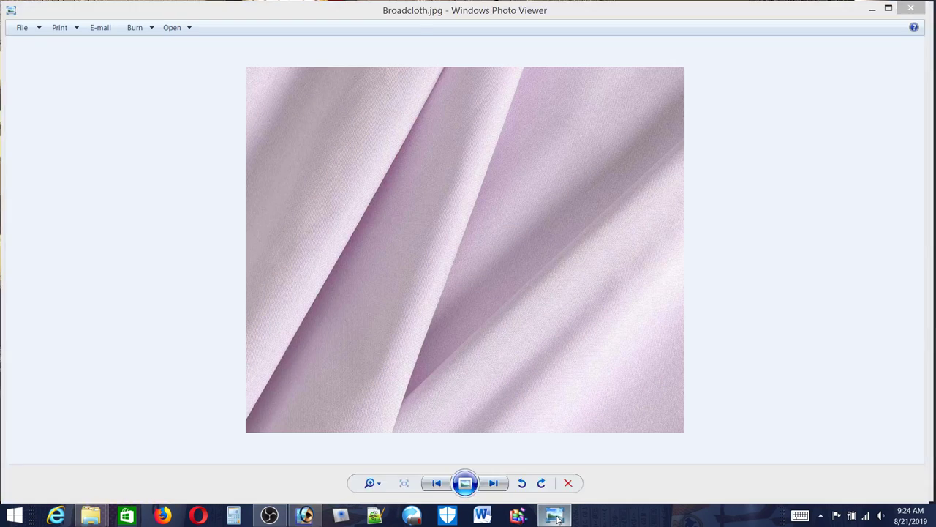
pyautogui.click(556, 516)
pyautogui.click(556, 517)
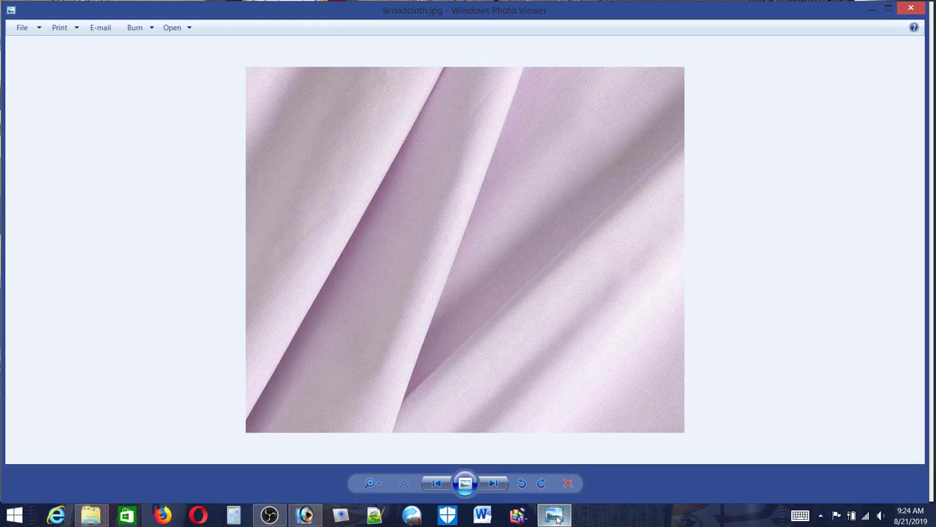
pyautogui.click(556, 516)
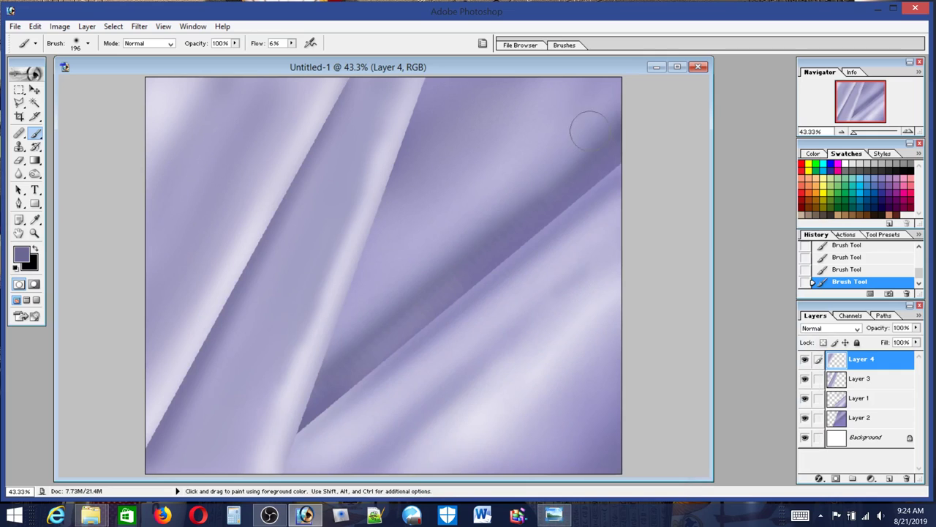
# Sample a light lavender from the lower painting, recheck Broadcloth, and reduce the brush to 118 px
pyautogui.keyDown('alt'); pyautogui.click(504, 307); pyautogui.keyUp('alt')
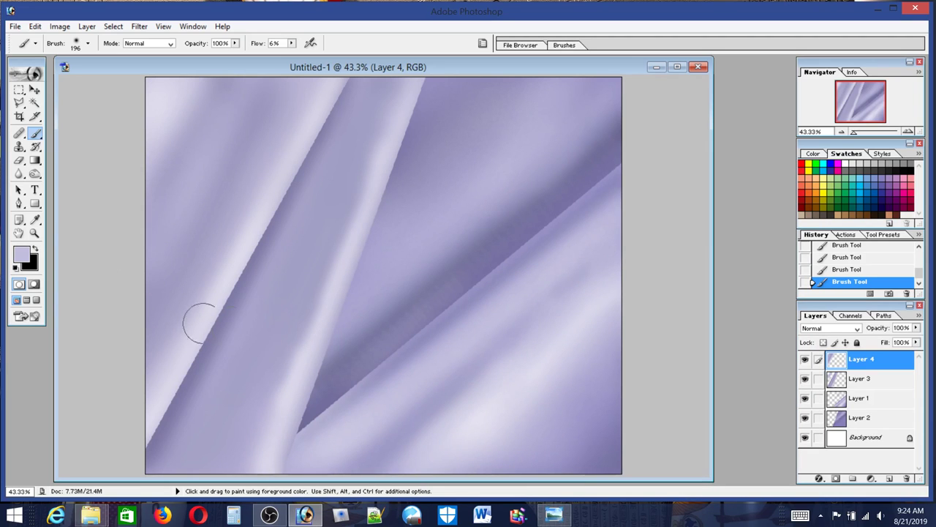
pyautogui.click(564, 516)
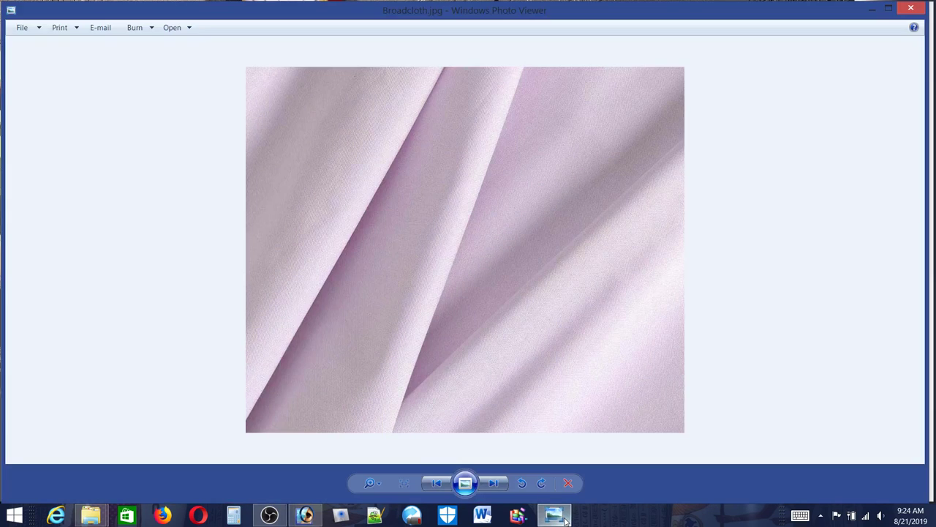
pyautogui.click(565, 518)
pyautogui.click(564, 518)
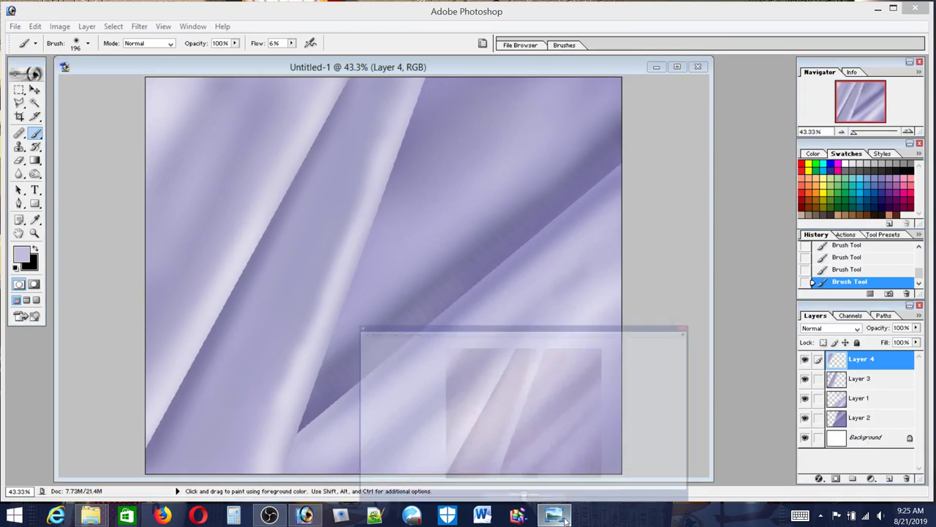
pyautogui.click(564, 518)
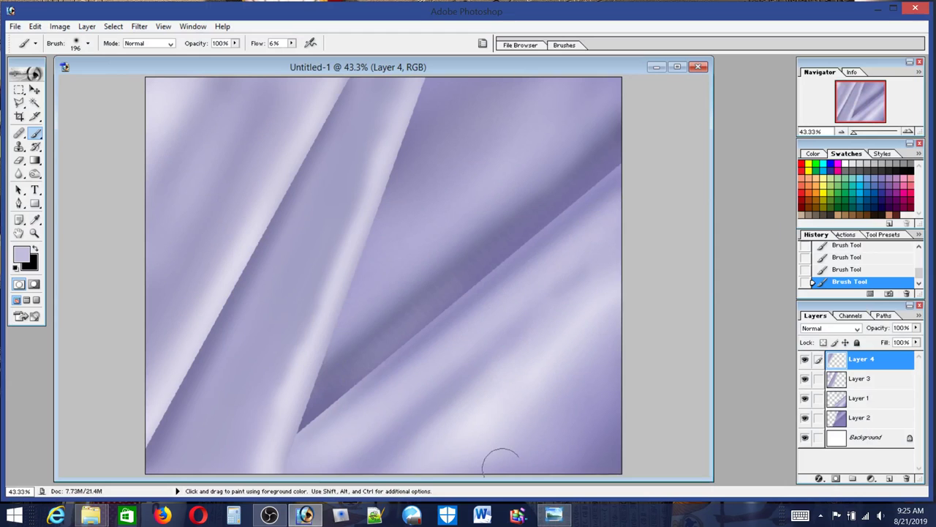
pyautogui.click(556, 518)
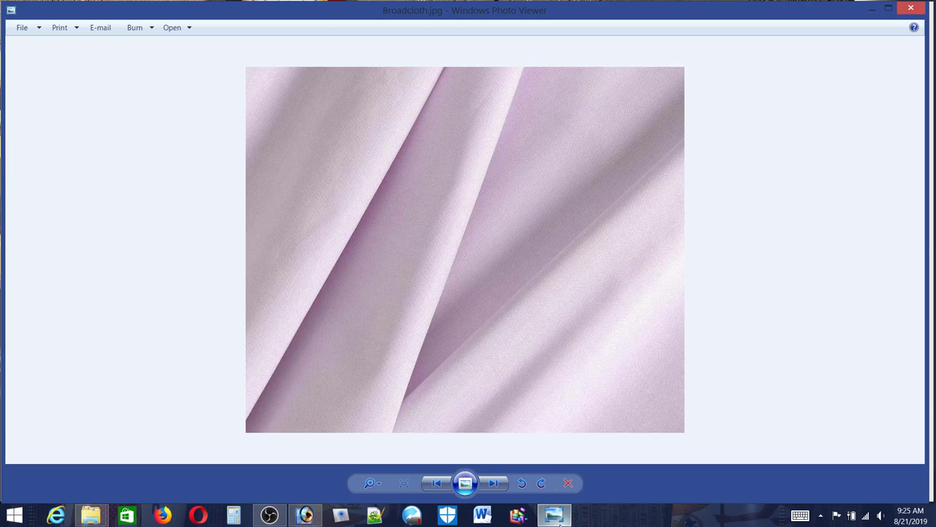
pyautogui.click(557, 518)
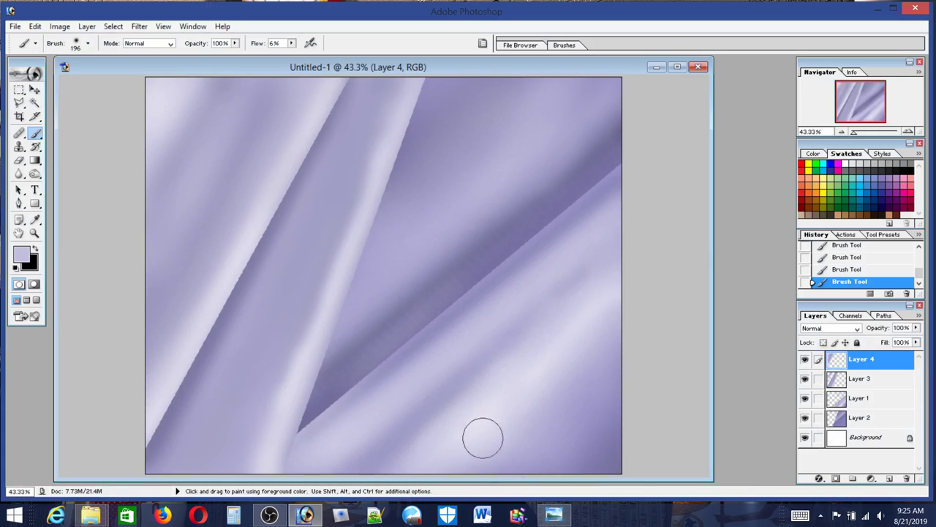
pyautogui.click(76, 44)
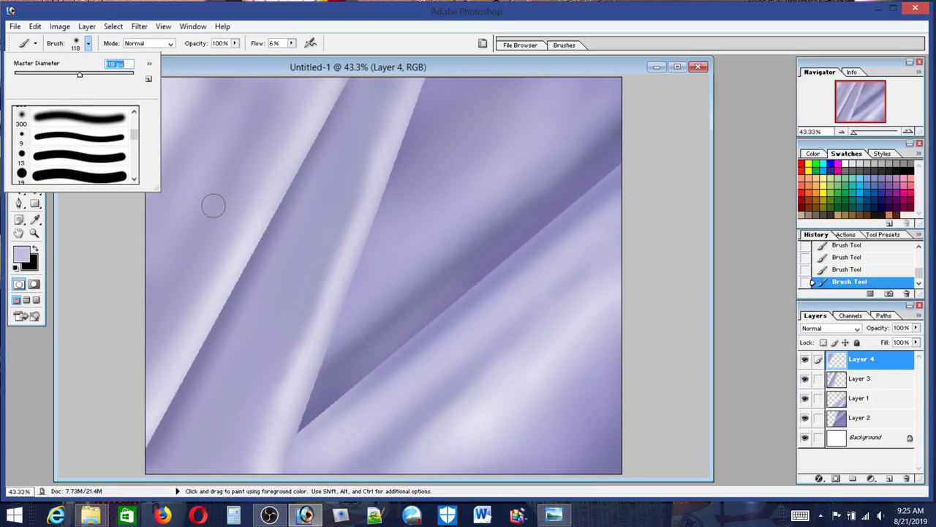
# Compare the fabric painting against the Broadcloth reference photo
pyautogui.moveTo(554, 516)
pyautogui.click(495, 373)
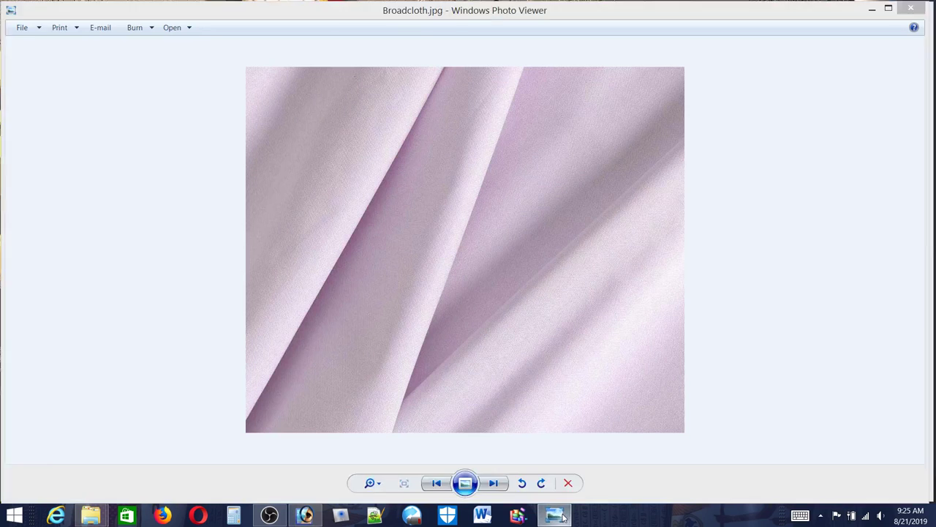
pyautogui.hotkey('alt', 'Tab')
pyautogui.press('alt')
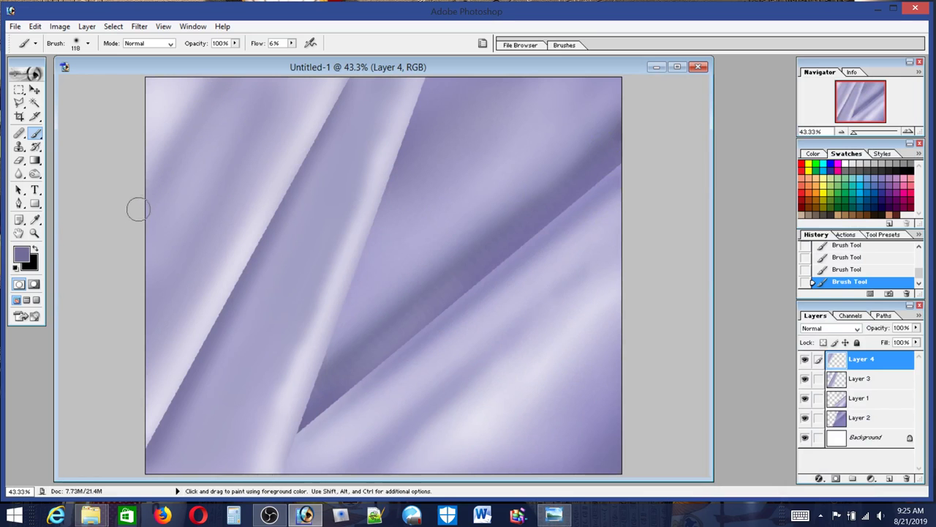
pyautogui.click(558, 516)
pyautogui.click(557, 516)
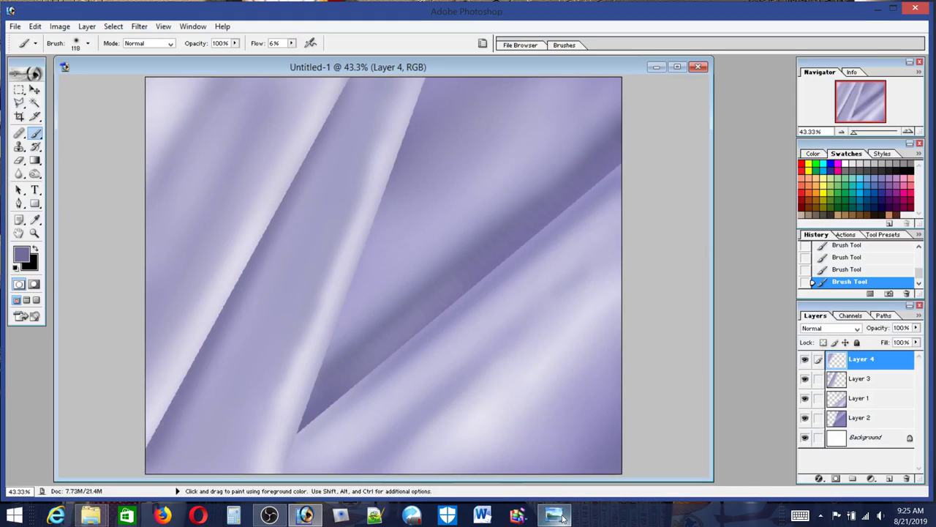
pyautogui.click(558, 517)
pyautogui.click(557, 516)
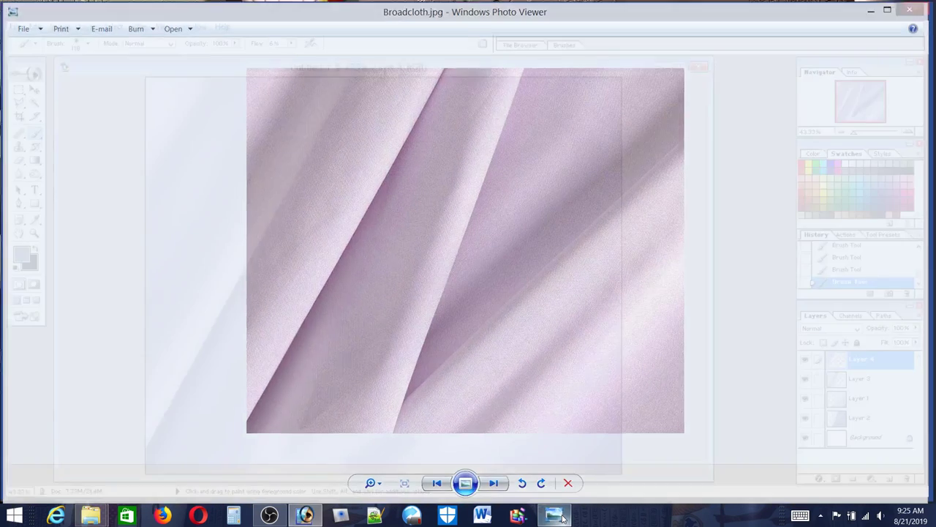
# Sample light lavender, recompare with Broadcloth, then take a darker purple and select Layer 3
pyautogui.press('alt')
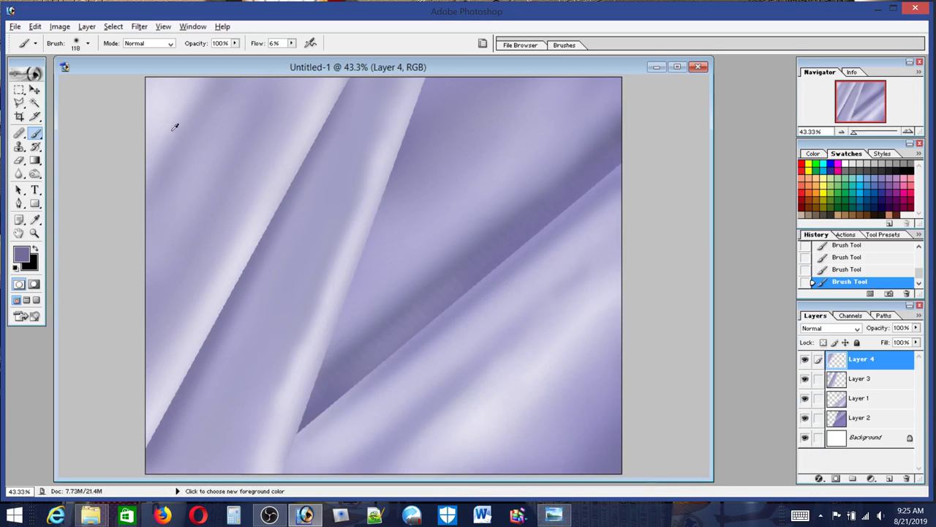
pyautogui.keyDown('alt'); pyautogui.click(178, 130); pyautogui.keyUp('alt')
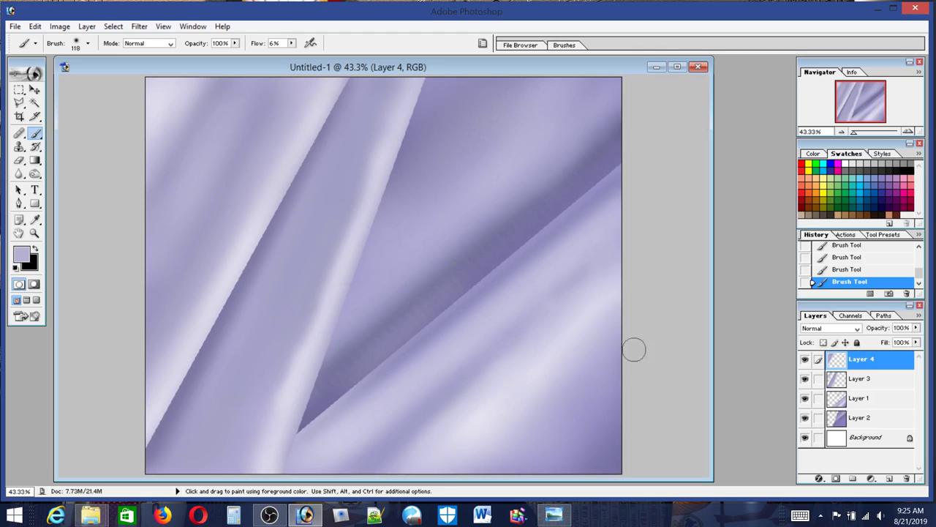
pyautogui.click(556, 516)
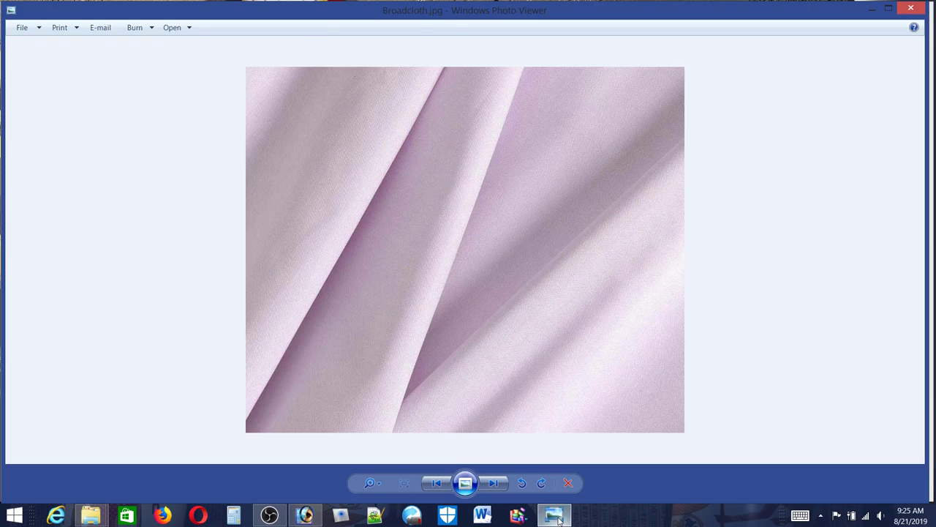
pyautogui.click(556, 516)
pyautogui.click(556, 516)
pyautogui.click(556, 517)
pyautogui.click(556, 517)
pyautogui.click(556, 517)
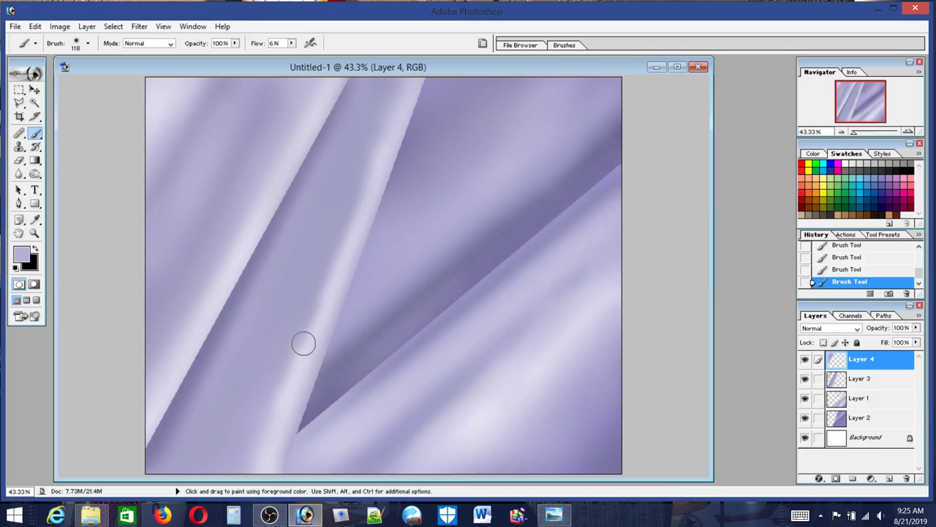
pyautogui.keyDown('alt'); pyautogui.click(269, 231); pyautogui.keyUp('alt')
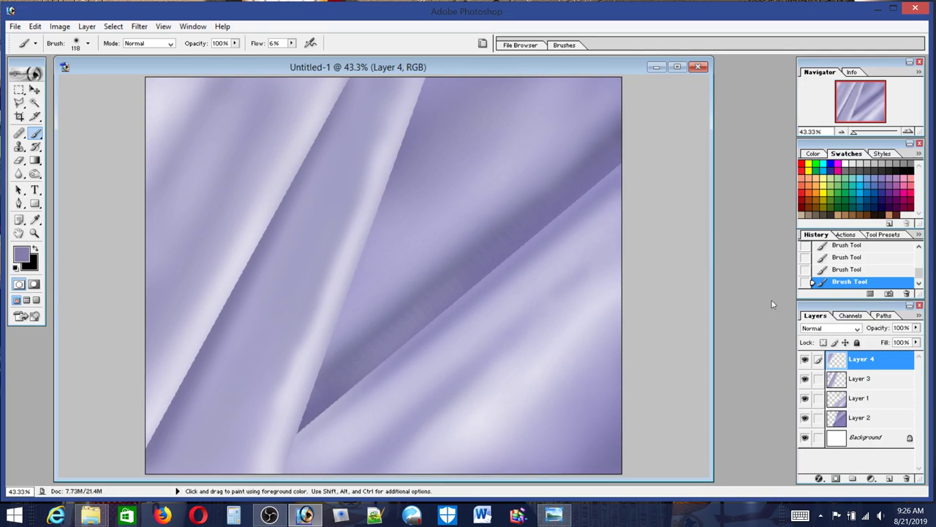
pyautogui.click(870, 381)
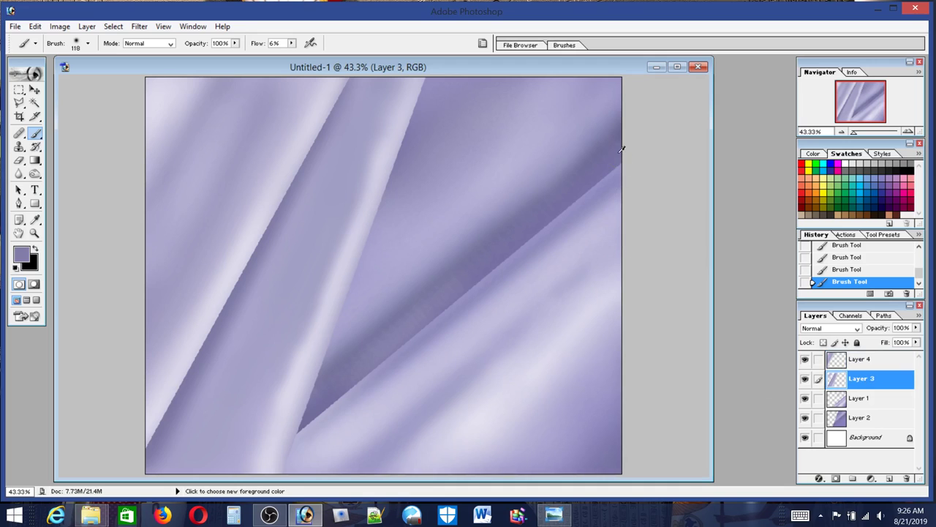
# Deselect the loaded selection and brush a faint purple stroke on Layer 3's lower-left fold
pyautogui.click(111, 26)
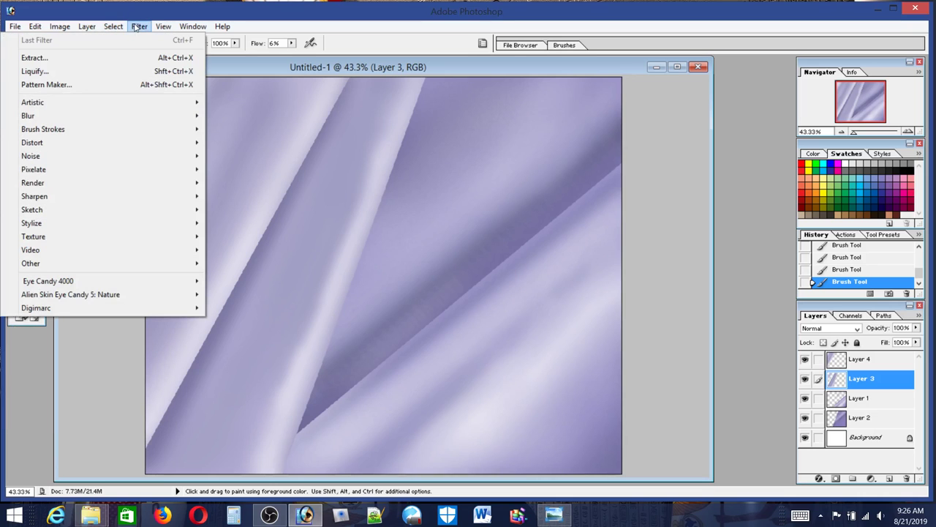
pyautogui.click(139, 26)
pyautogui.click(113, 27)
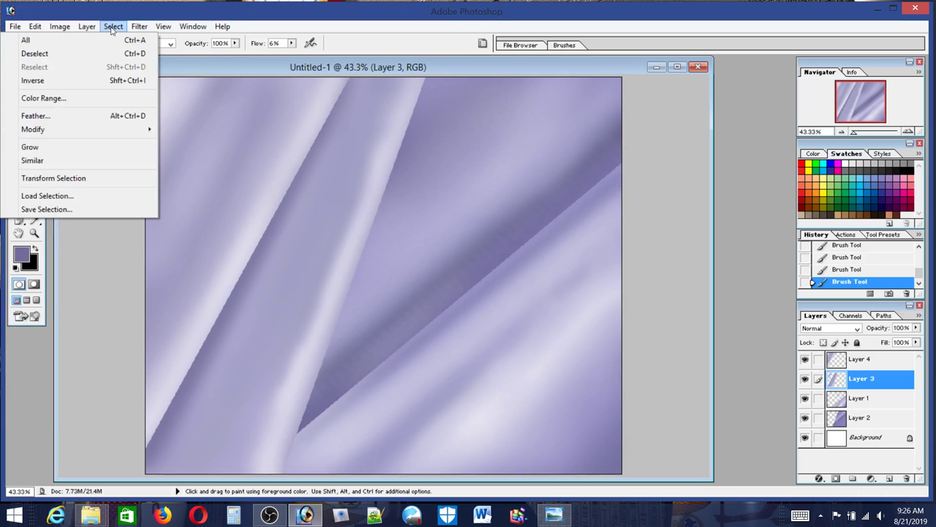
pyautogui.click(34, 54)
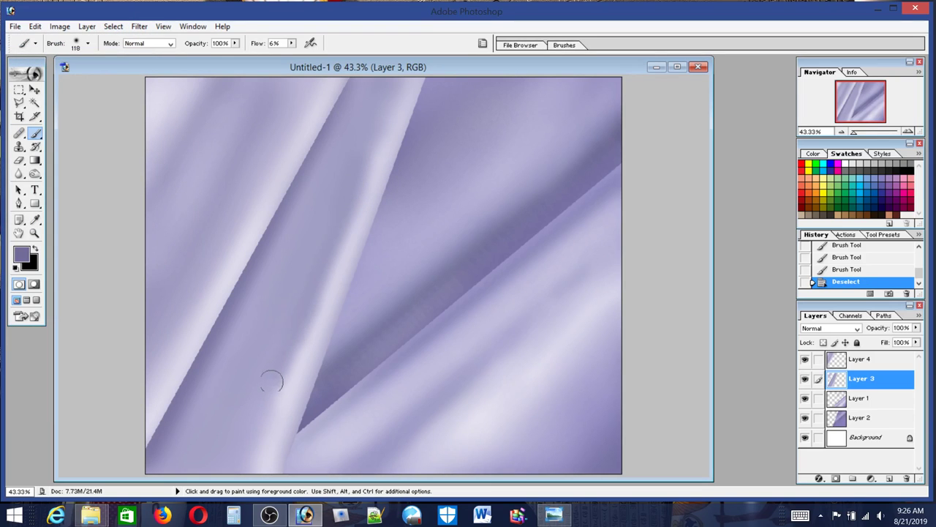
pyautogui.moveTo(271, 380); pyautogui.dragTo(250, 411)
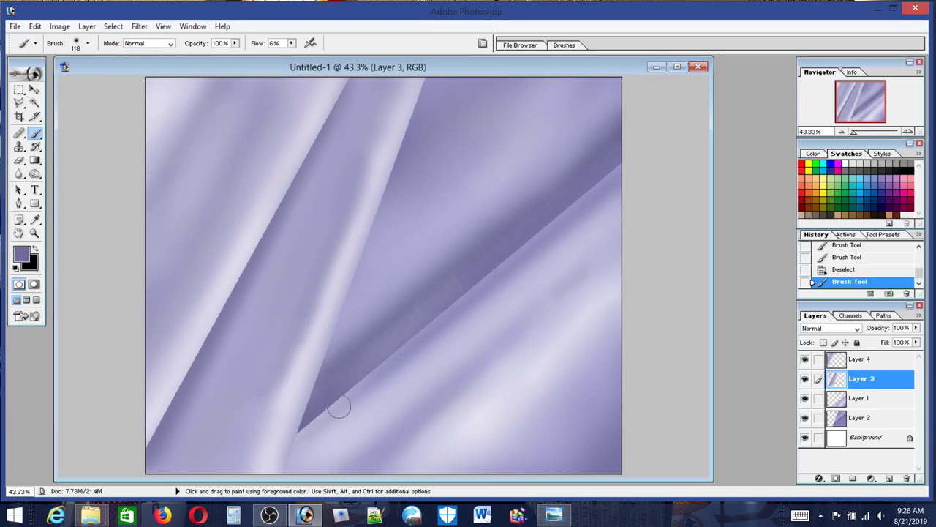
# After comparing with Broadcloth, select Layer 4 and merge it down twice with Ctrl+E
pyautogui.click(554, 516)
pyautogui.click(554, 516)
pyautogui.click(554, 517)
pyautogui.click(555, 516)
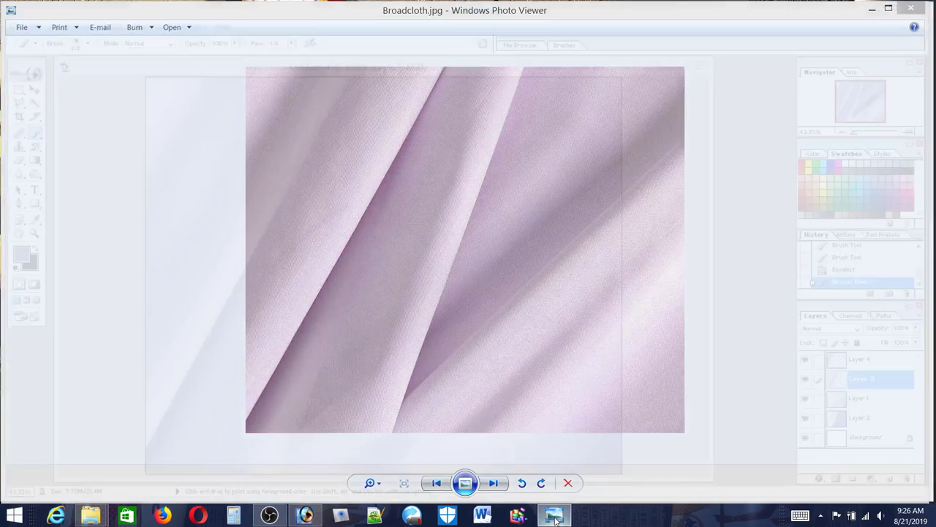
pyautogui.click(869, 365)
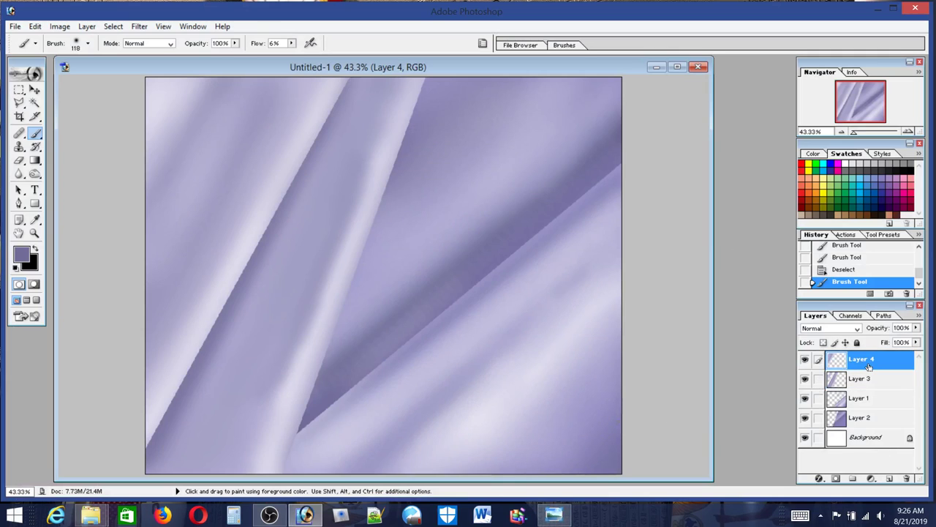
pyautogui.hotkey('ctrl', 'e')
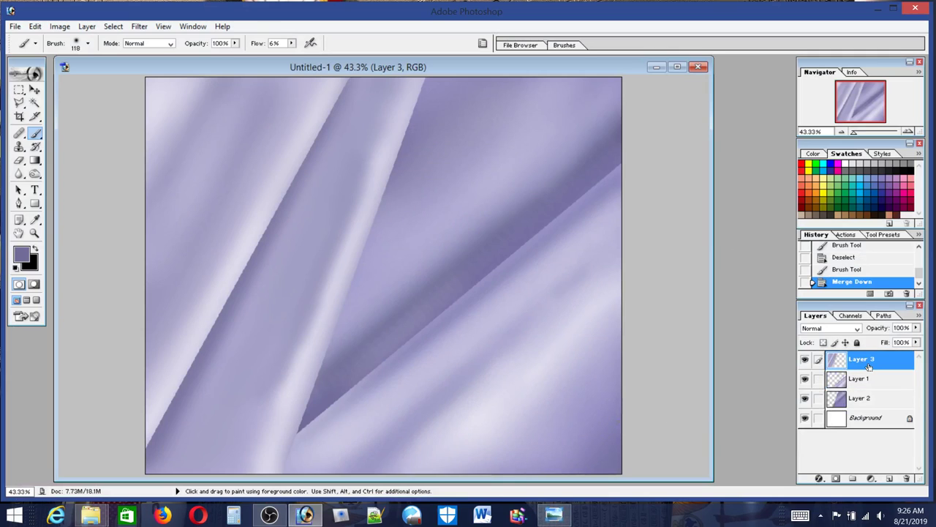
pyautogui.hotkey('ctrl', 'e')
pyautogui.hotkey('ctrl', 'e')
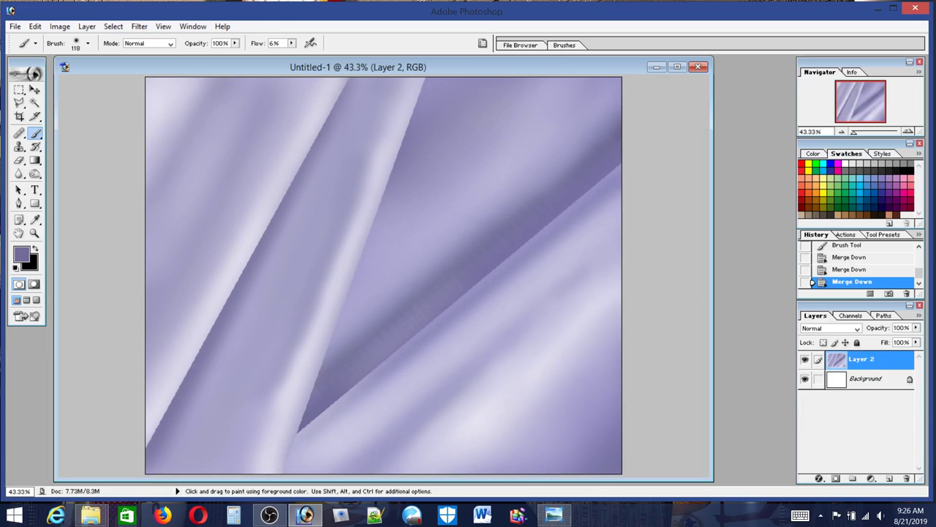
# Apply a Hue/Saturation hue shift of +29 to the painted fabric layer
pyautogui.click(554, 516)
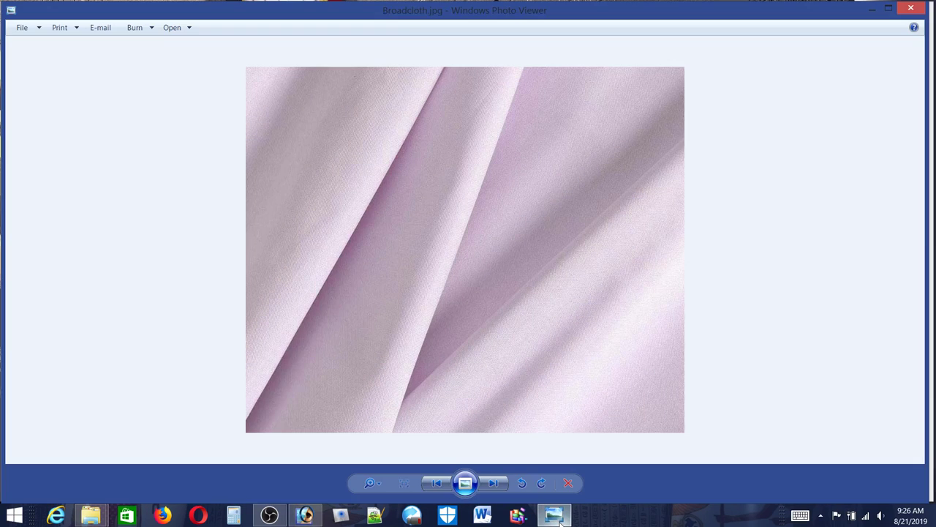
pyautogui.click(554, 517)
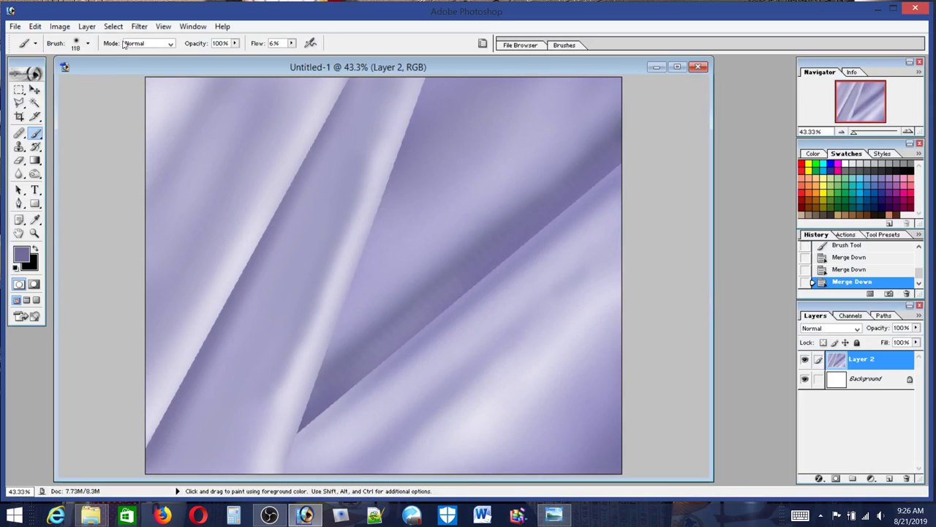
pyautogui.click(60, 26)
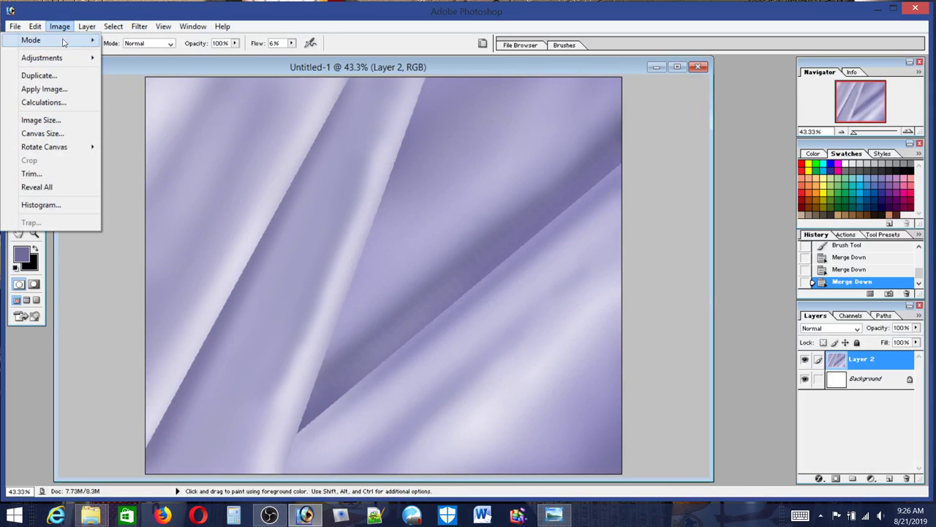
pyautogui.moveTo(57, 58)
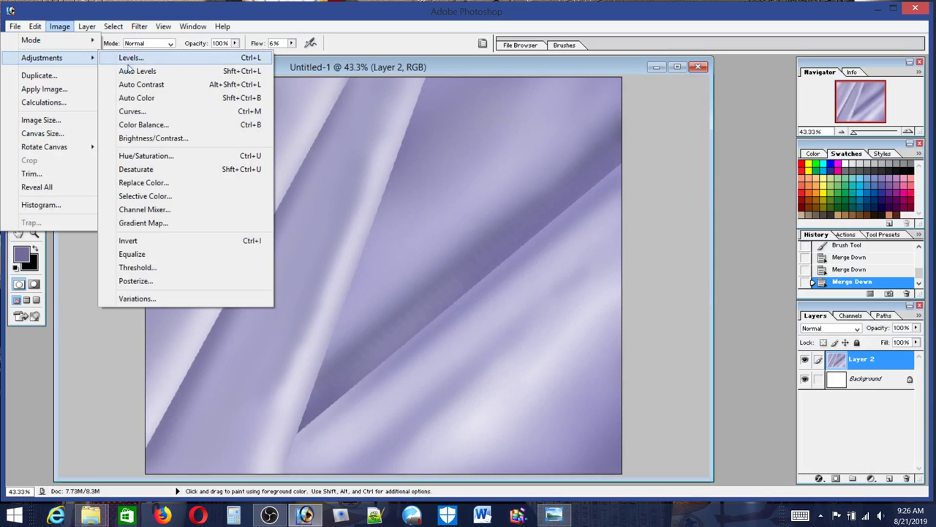
pyautogui.click(150, 156)
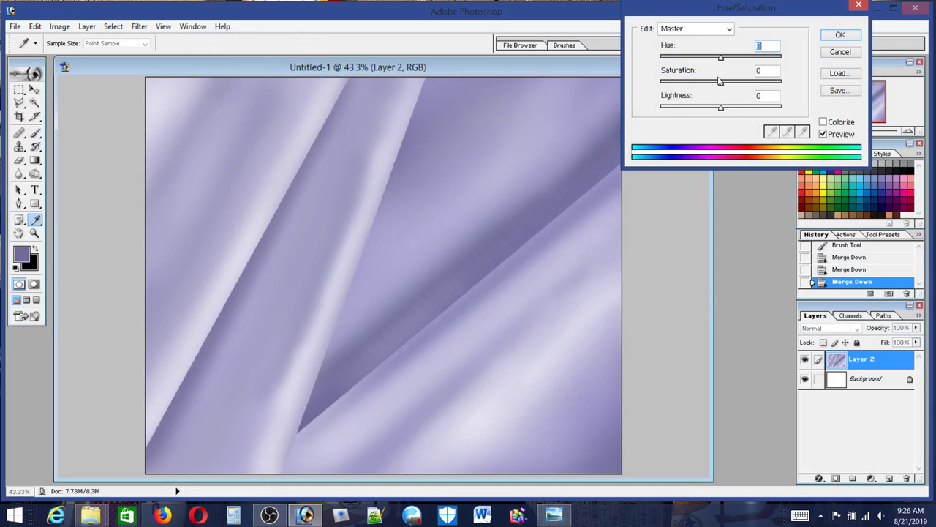
pyautogui.moveTo(721, 59); pyautogui.dragTo(736, 62)
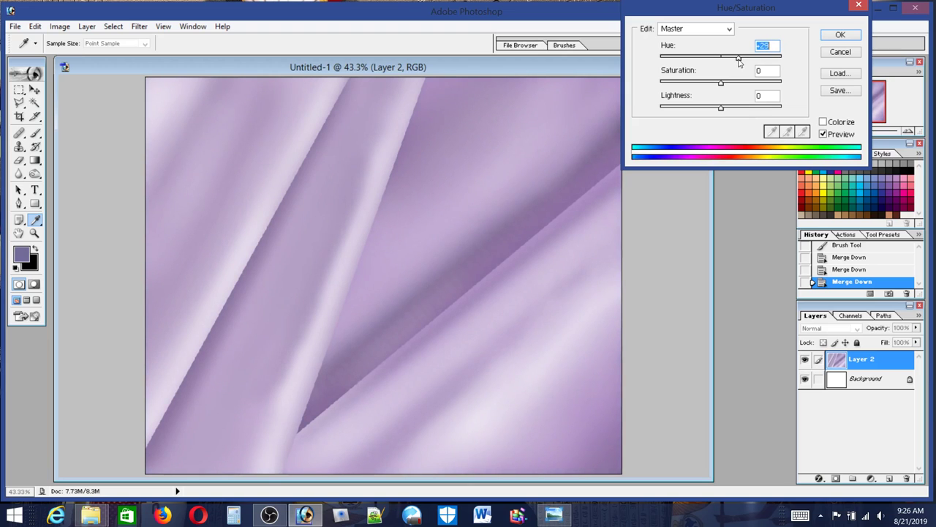
pyautogui.click(839, 35)
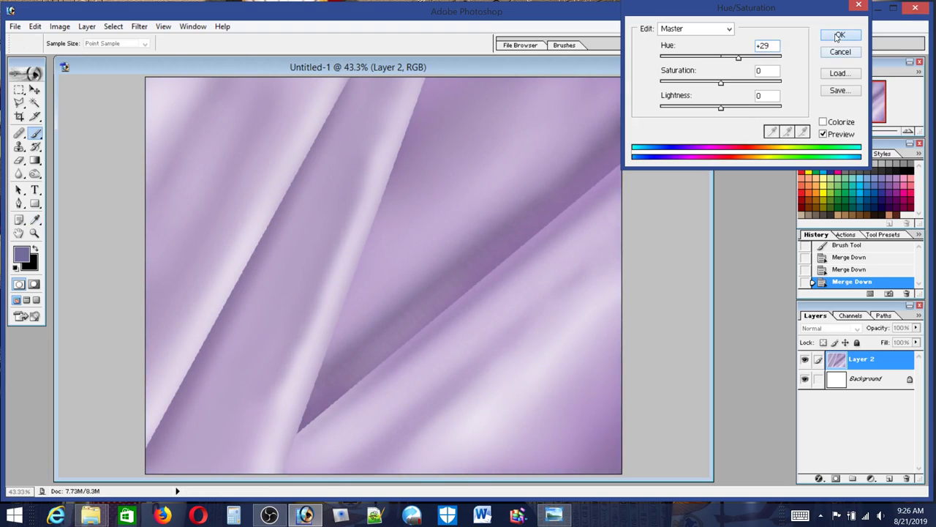
# Compare the pinkish-lavender result against the Broadcloth reference photo
pyautogui.click(554, 515)
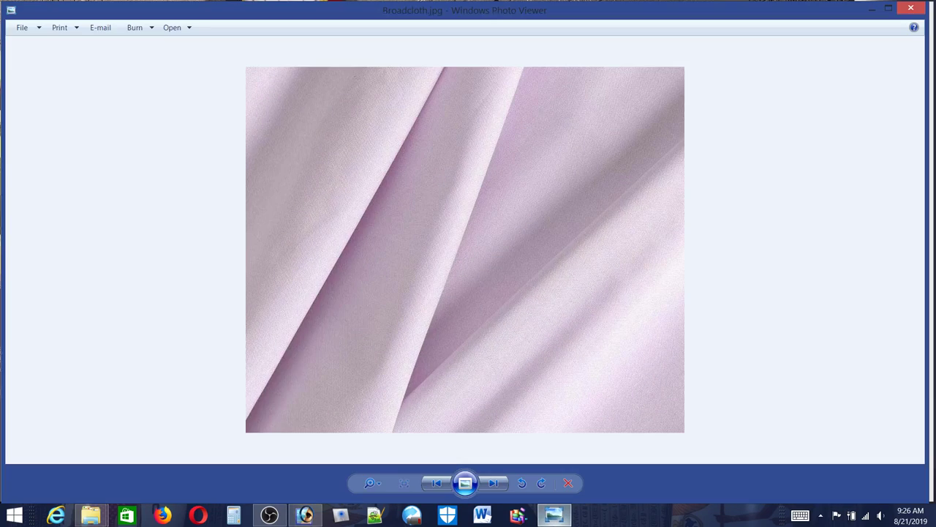
pyautogui.hotkey('alt', 'Tab')
pyautogui.hotkey('alt', 'Tab')
pyautogui.hotkey('alt', 'Tab')
pyautogui.hotkey('alt', 'Tab')
pyautogui.hotkey('alt', 'Tab')
pyautogui.hotkey('alt', 'Tab')
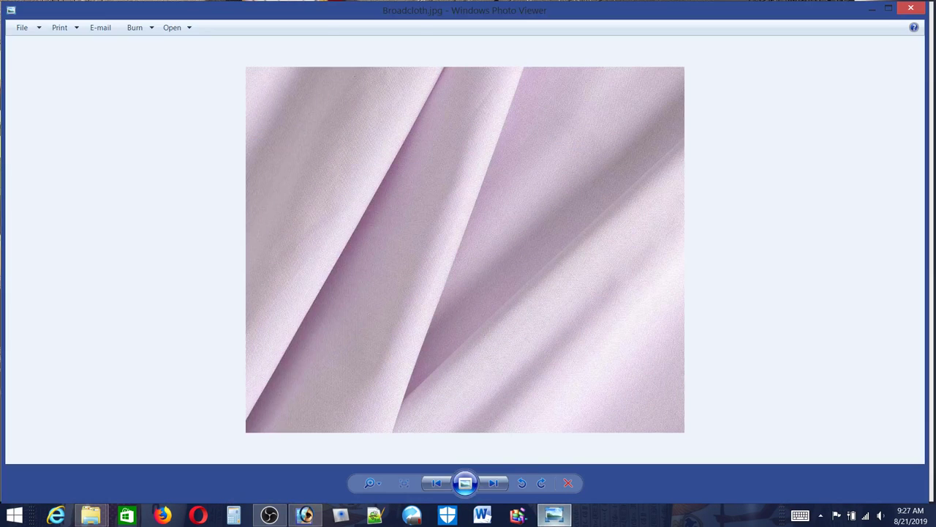
pyautogui.hotkey('alt', 'Tab')
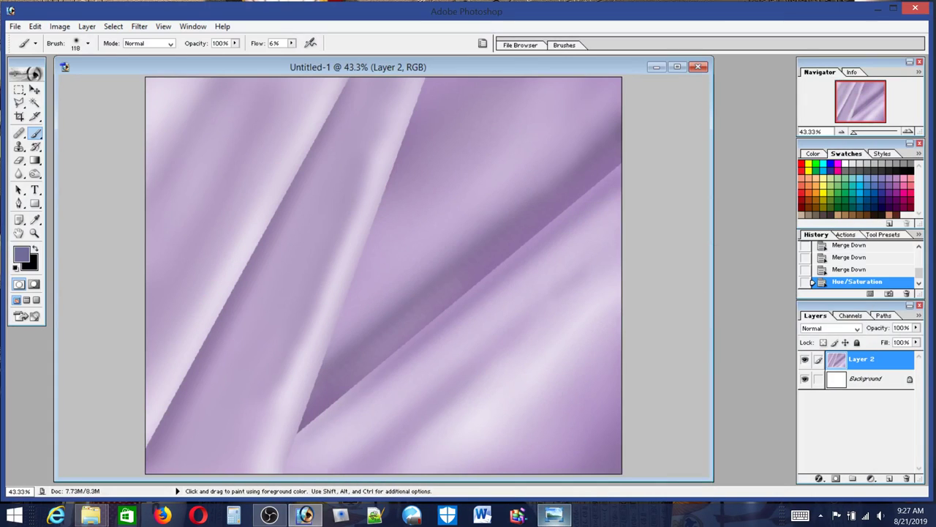
pyautogui.click(60, 26)
# Lighten the painted fabric with a second Hue/Saturation adjustment at Lightness +14
pyautogui.moveTo(66, 58)
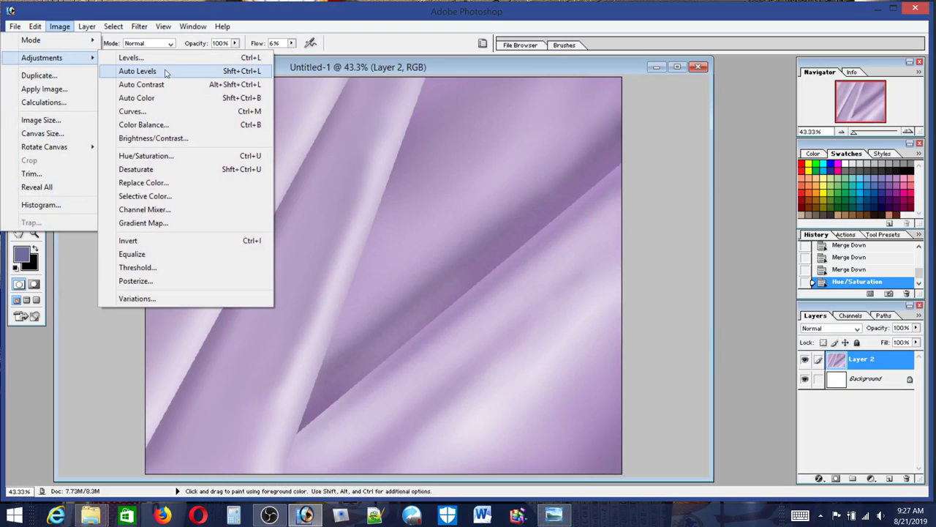
pyautogui.click(146, 156)
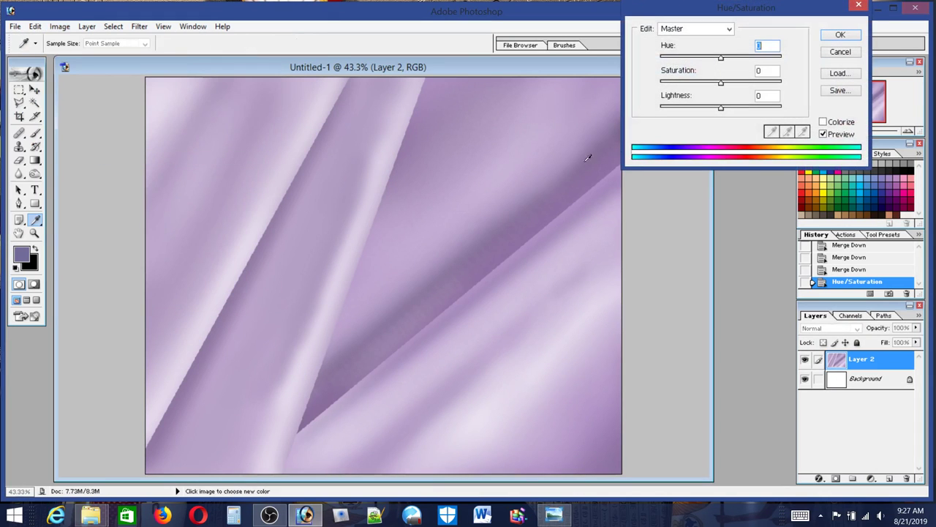
pyautogui.moveTo(723, 111); pyautogui.dragTo(730, 111)
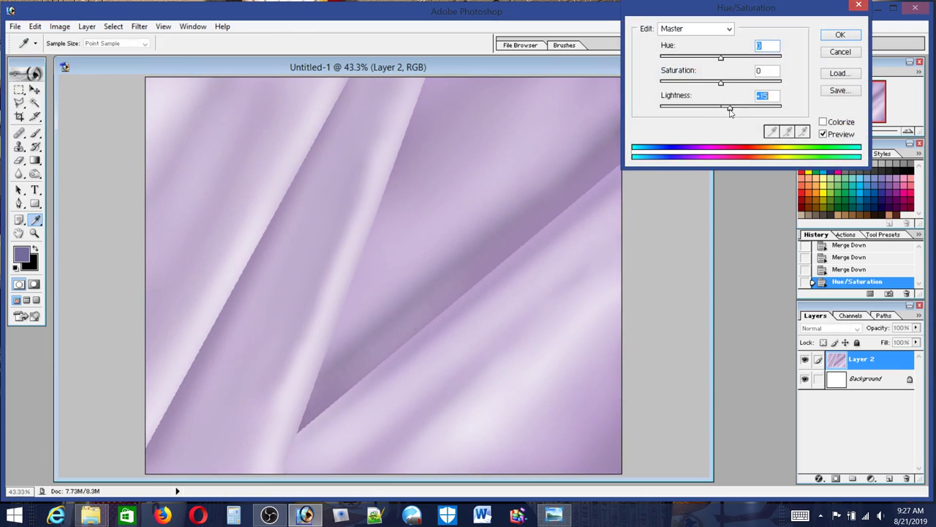
pyautogui.click(840, 35)
pyautogui.press('b')
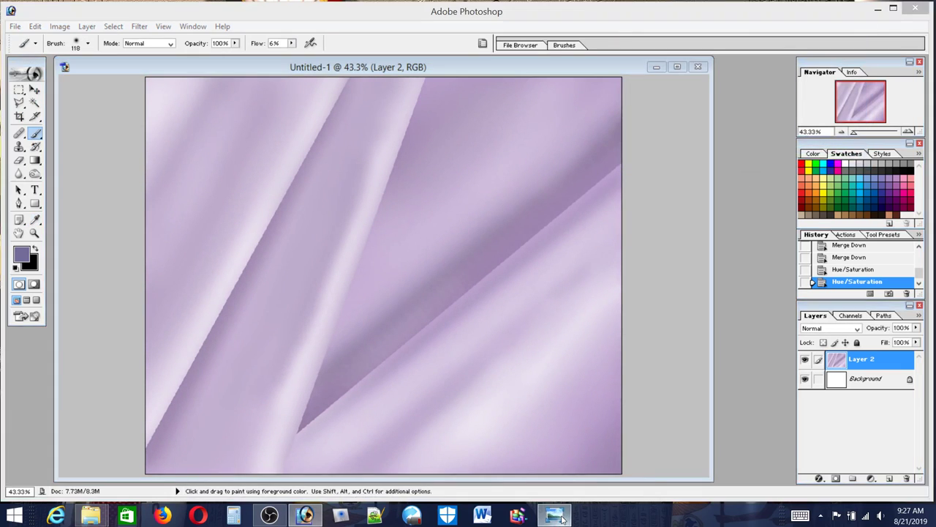
# Flip between the painting and the Broadcloth reference photo, ending with Broadcloth.jpg in front
pyautogui.click(563, 518)
pyautogui.click(562, 518)
pyautogui.click(561, 518)
pyautogui.click(562, 518)
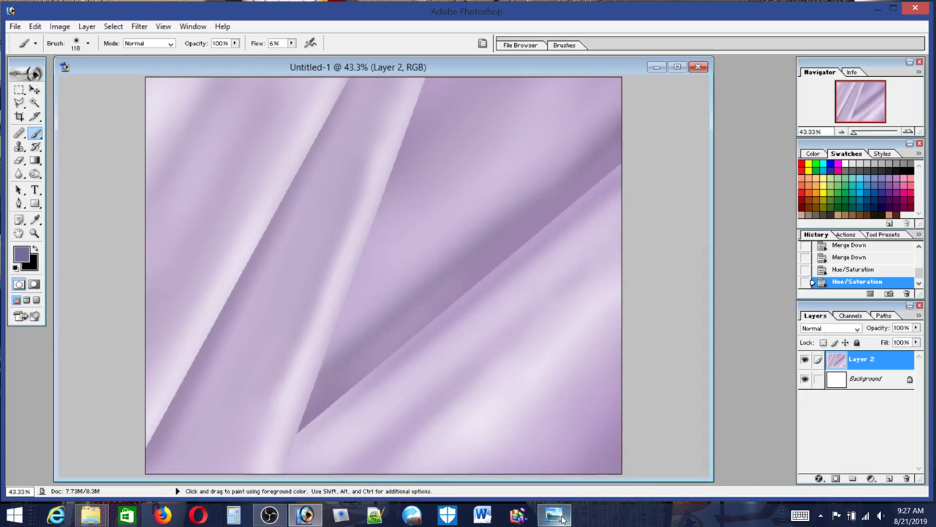
pyautogui.click(561, 518)
pyautogui.click(562, 518)
pyautogui.click(562, 518)
pyautogui.click(562, 518)
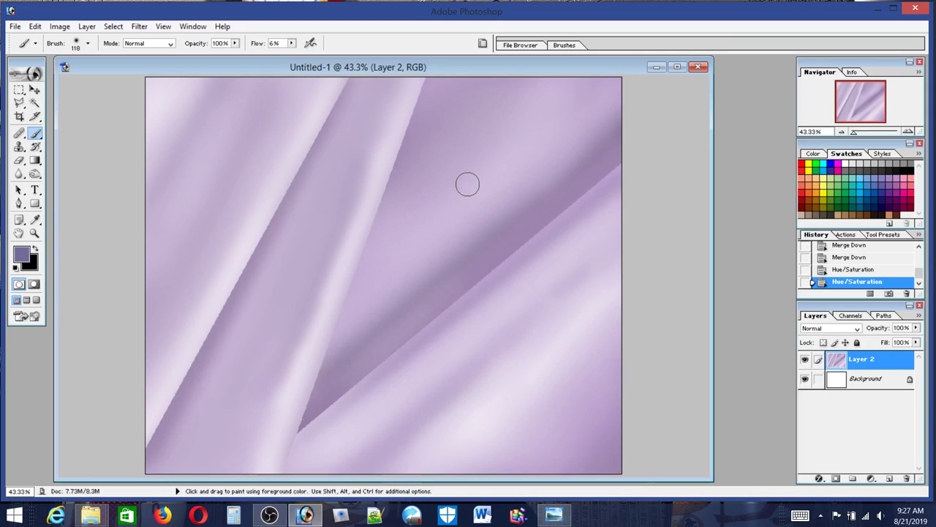
pyautogui.click(554, 515)
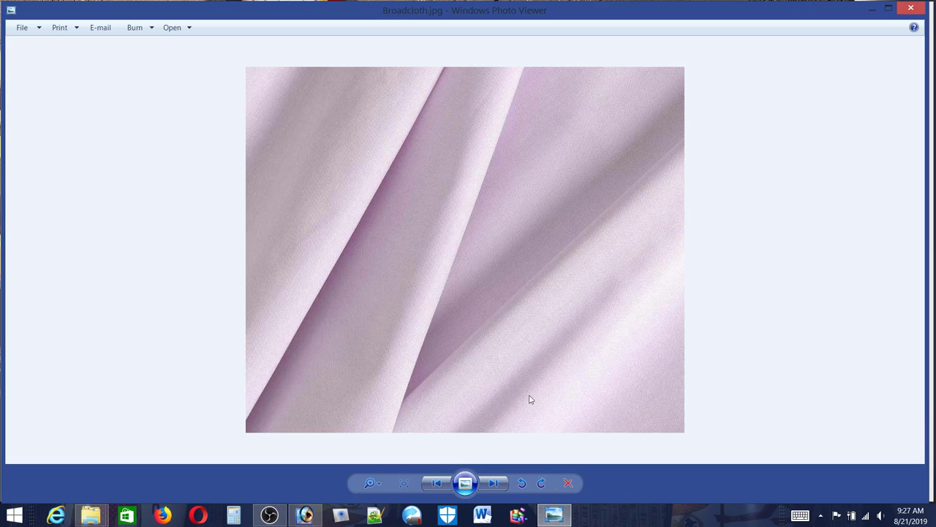
# Open the Broadcloth photo in Adobe Photoshop from Windows Photo Viewer's Open With menu
pyautogui.rightClick(486, 159)
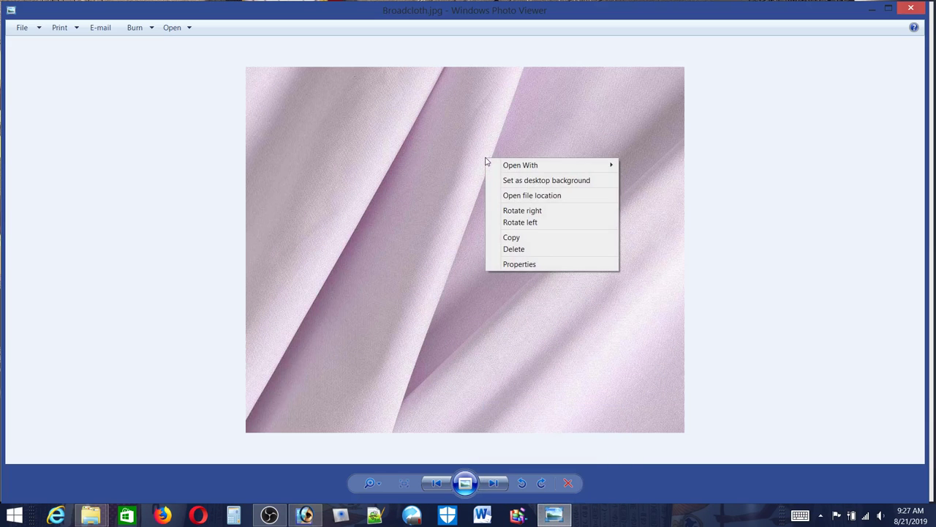
pyautogui.moveTo(498, 165)
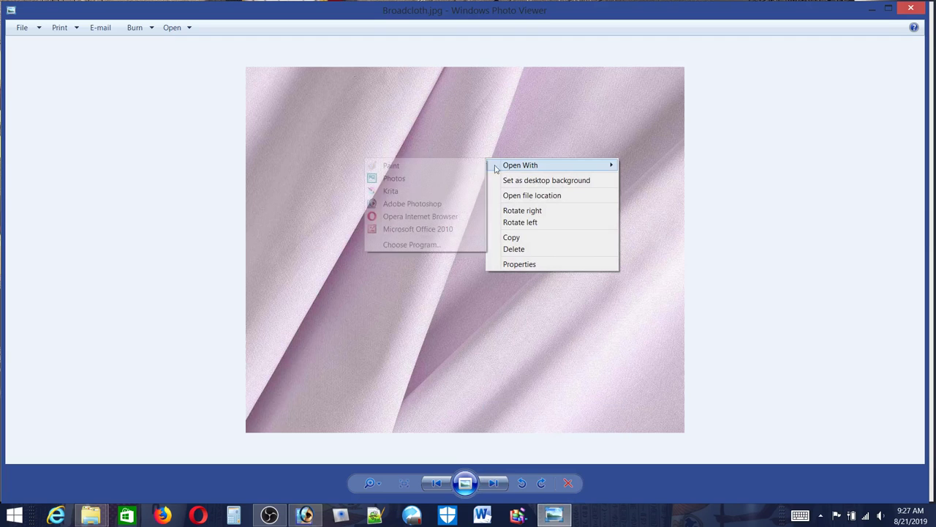
pyautogui.click(395, 206)
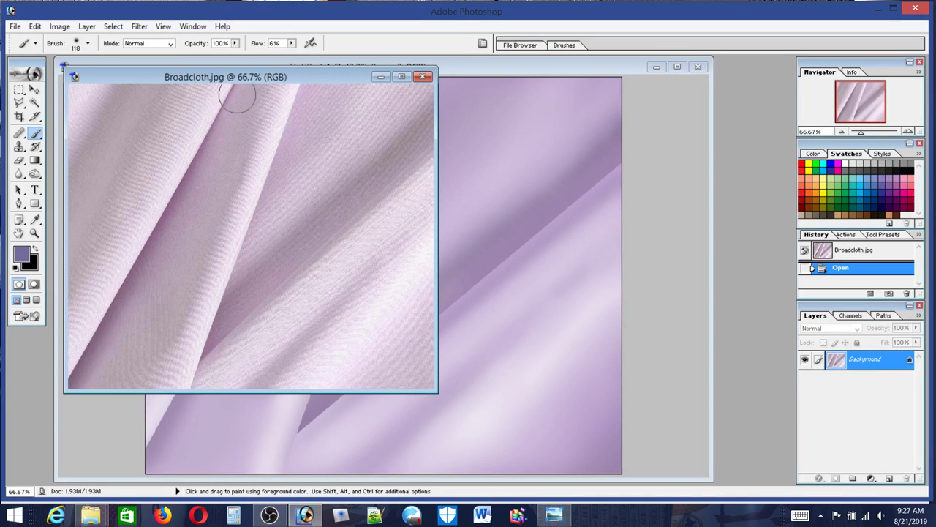
# Select all of Broadcloth.jpg, copy it, and close the document
pyautogui.click(113, 27)
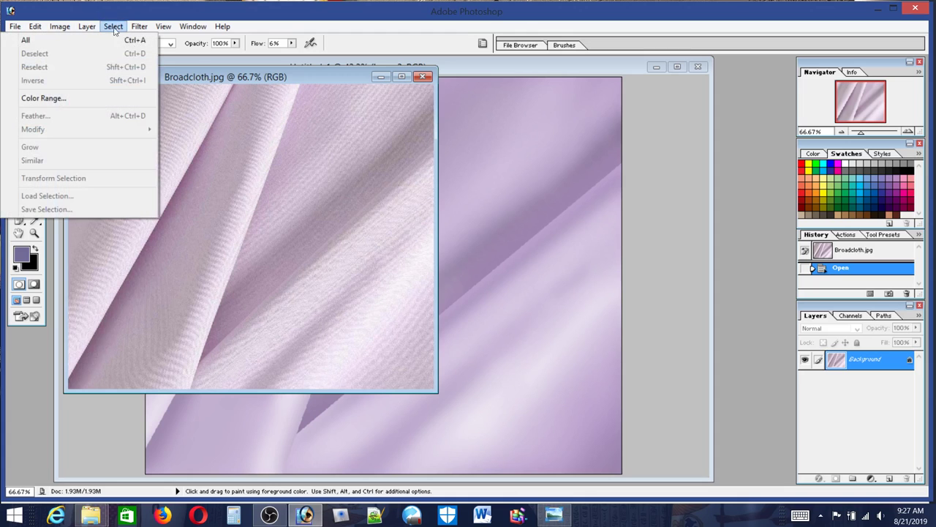
pyautogui.click(46, 40)
pyautogui.click(35, 26)
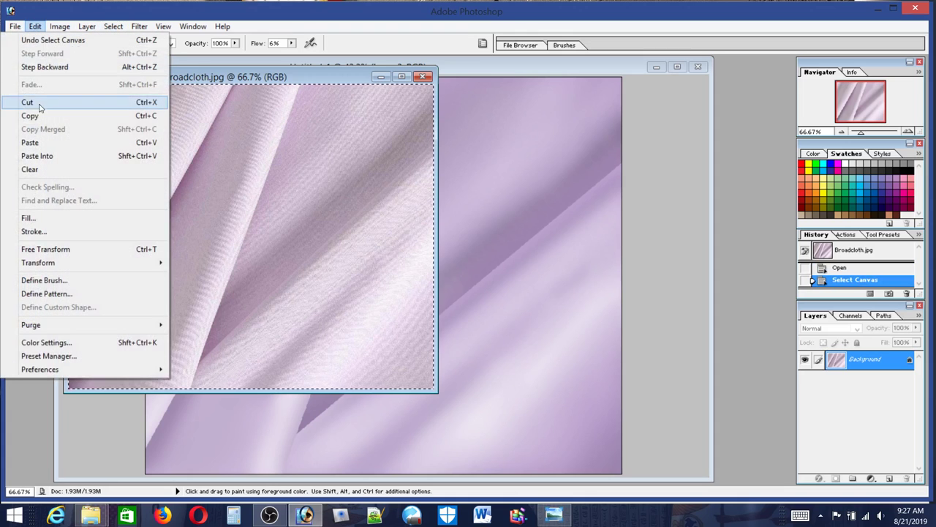
pyautogui.click(32, 115)
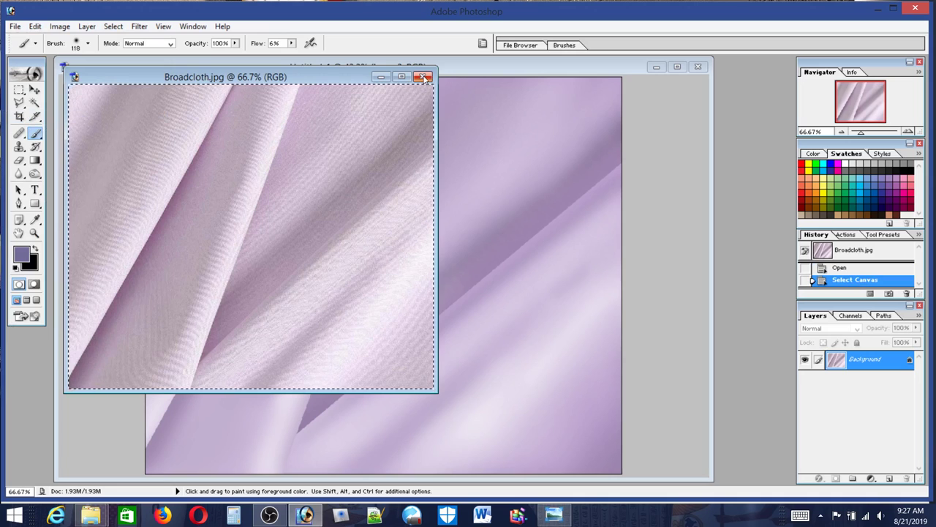
pyautogui.click(422, 77)
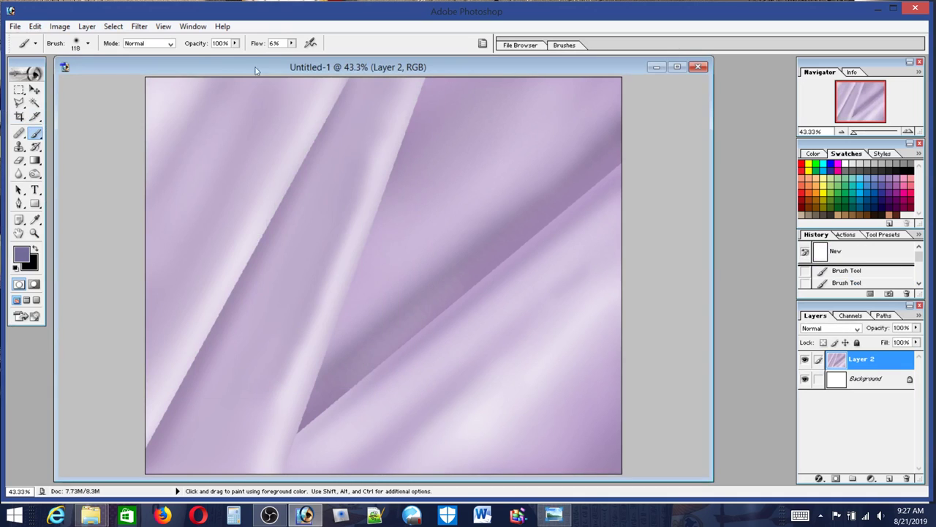
# Paste the Broadcloth photo as Layer 3 and move it to the canvas's top-left corner
pyautogui.click(35, 27)
pyautogui.click(44, 146)
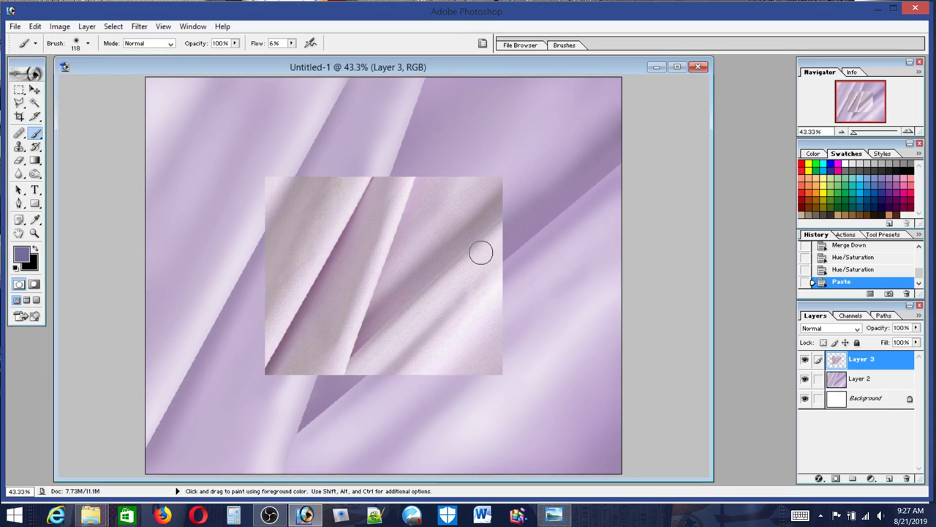
pyautogui.click(34, 89)
pyautogui.moveTo(378, 252); pyautogui.dragTo(253, 151)
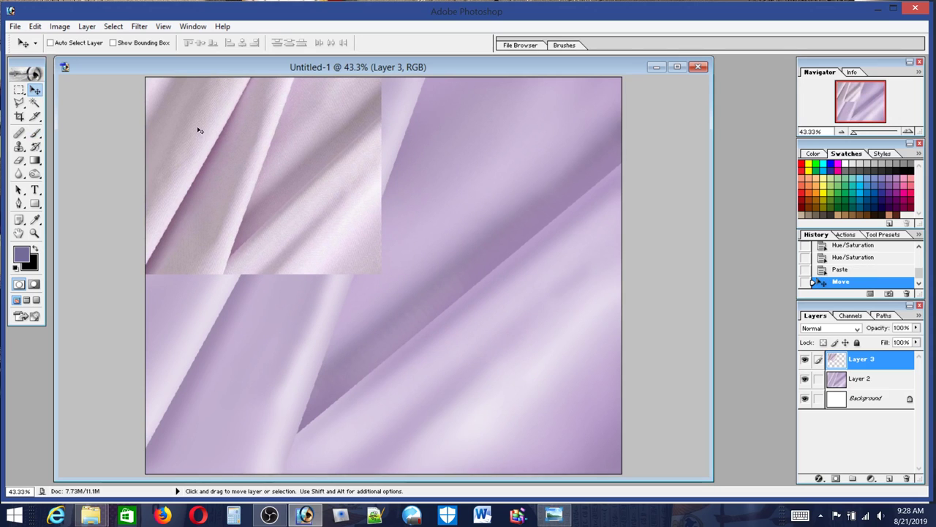
# Free Transform the pasted photo to about 201% so it covers the whole canvas
pyautogui.click(38, 26)
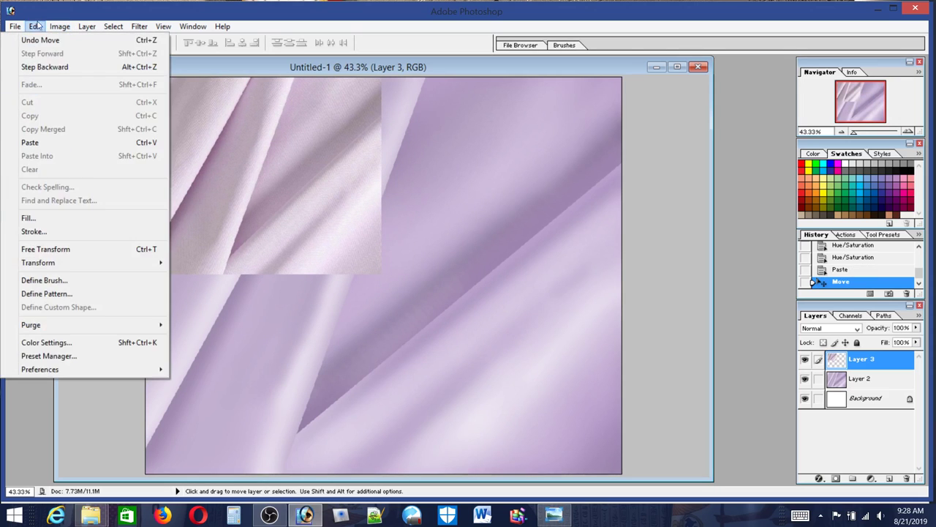
pyautogui.click(45, 248)
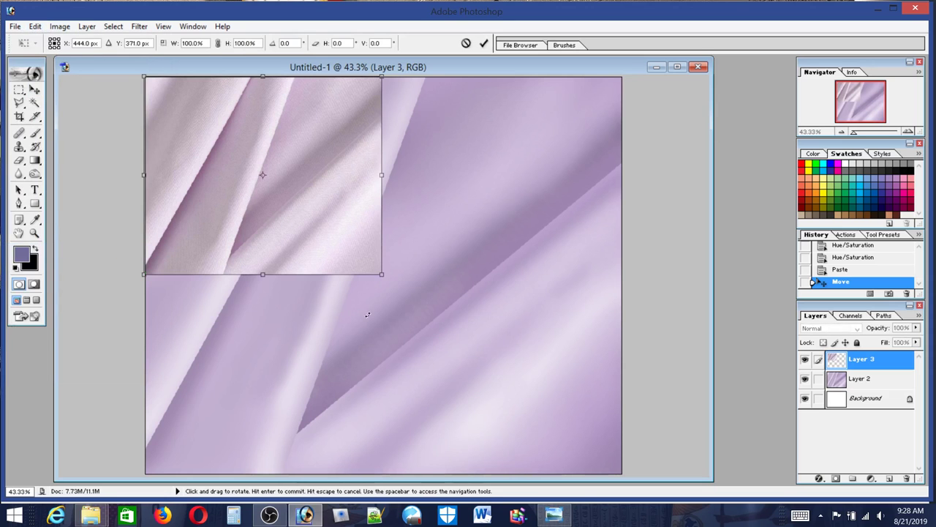
pyautogui.moveTo(381, 274); pyautogui.dragTo(620, 473)
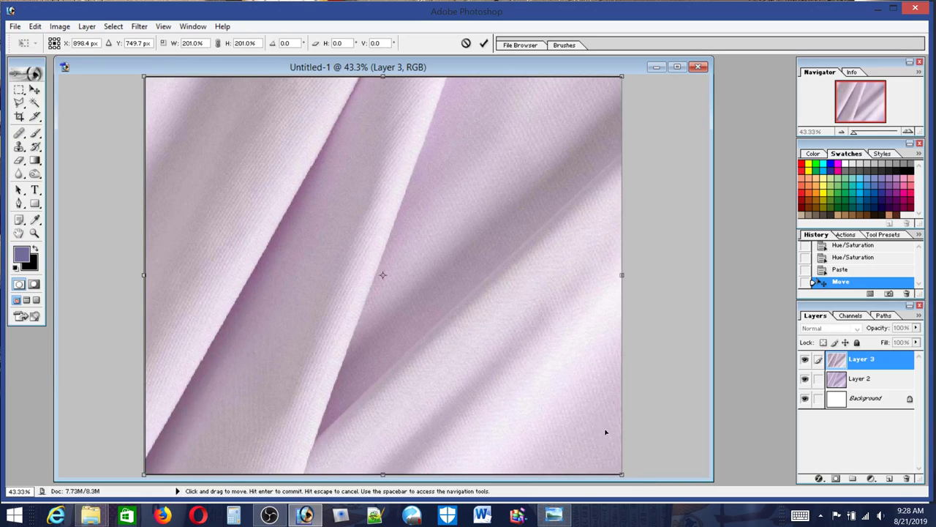
pyautogui.press('Return')
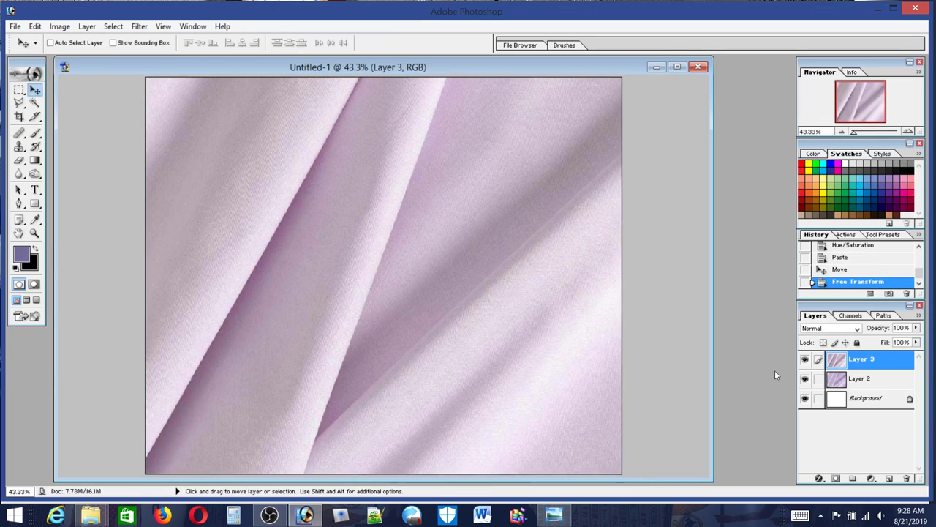
# Toggle Layer 3's visibility repeatedly to compare the photo against the painting
pyautogui.click(804, 359)
pyautogui.click(804, 359)
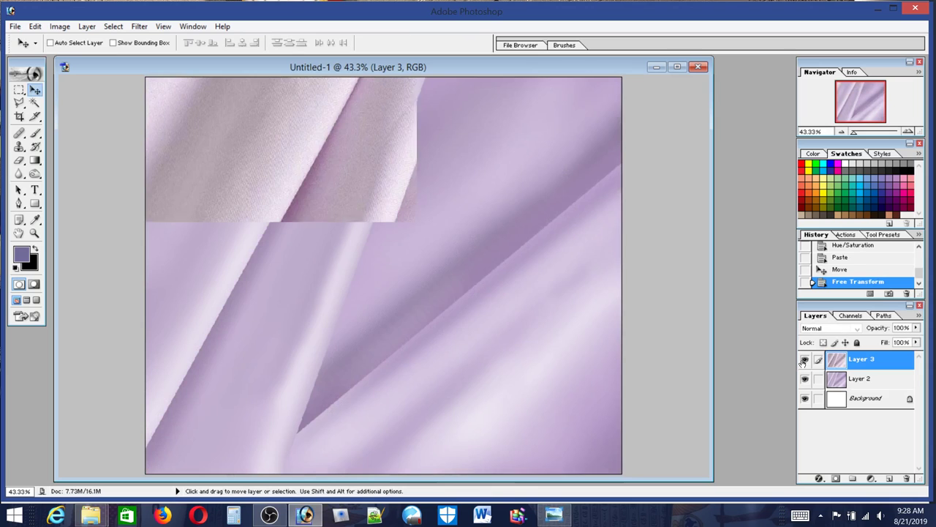
pyautogui.click(804, 359)
pyautogui.click(803, 359)
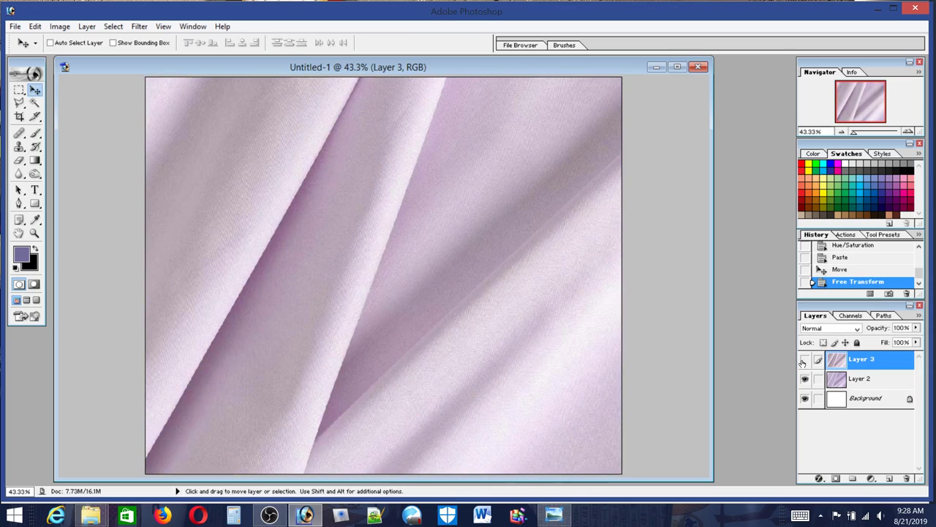
pyautogui.click(804, 359)
pyautogui.click(804, 359)
pyautogui.click(803, 359)
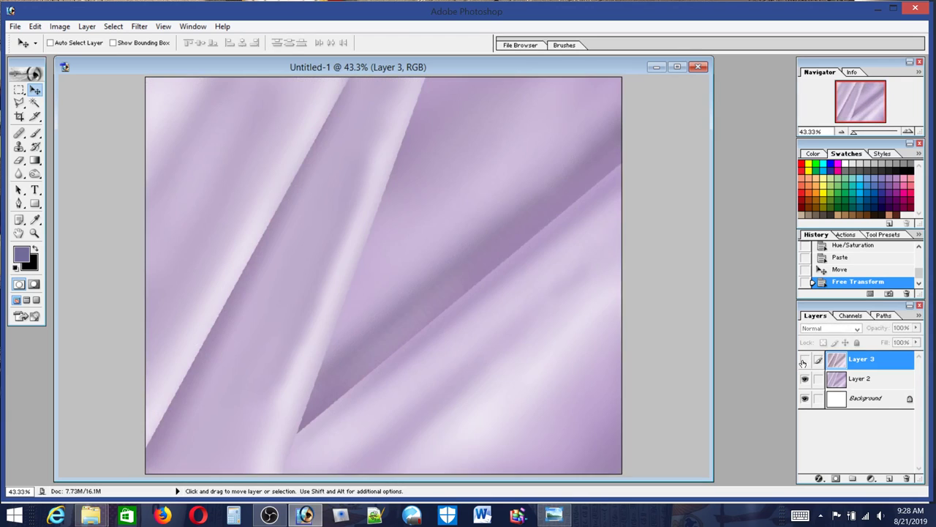
pyautogui.click(804, 360)
pyautogui.click(804, 359)
pyautogui.click(804, 359)
pyautogui.click(804, 359)
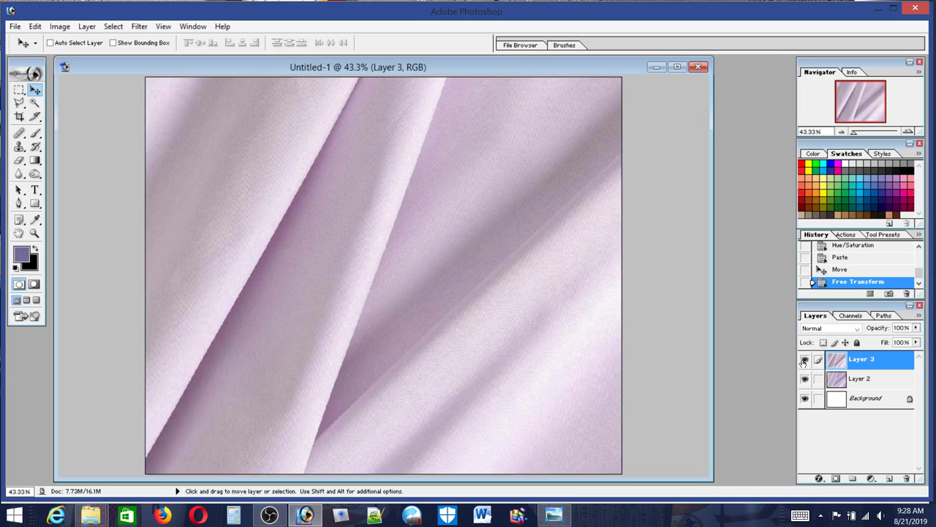
pyautogui.click(804, 359)
pyautogui.click(804, 359)
pyautogui.click(804, 359)
pyautogui.click(803, 359)
pyautogui.click(906, 478)
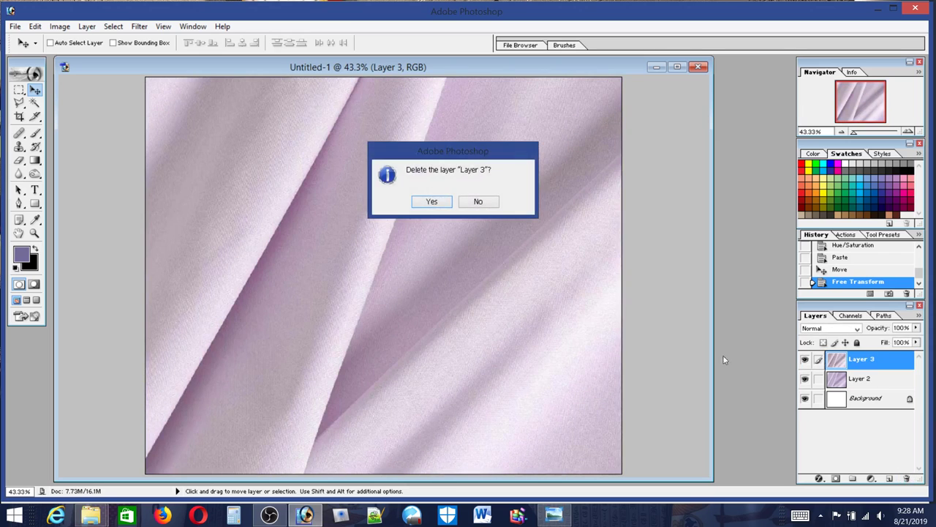
pyautogui.click(433, 202)
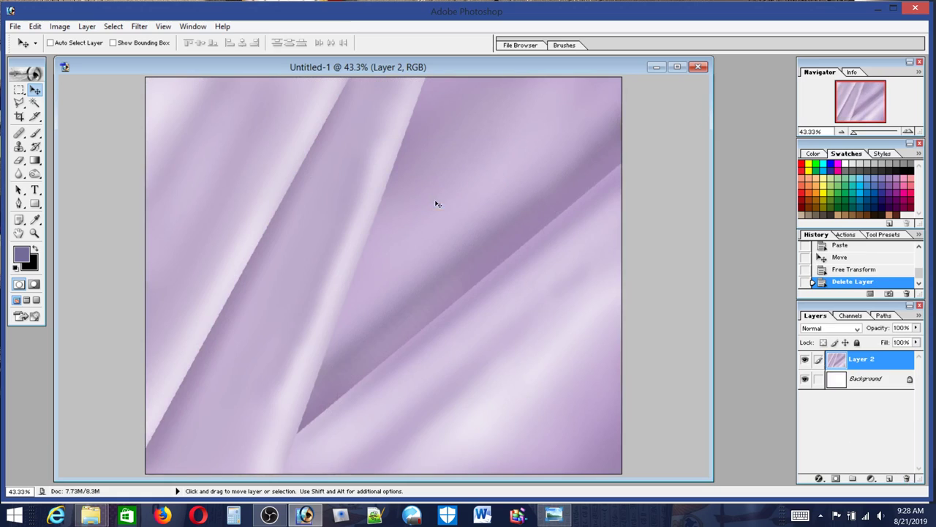
pyautogui.click(60, 26)
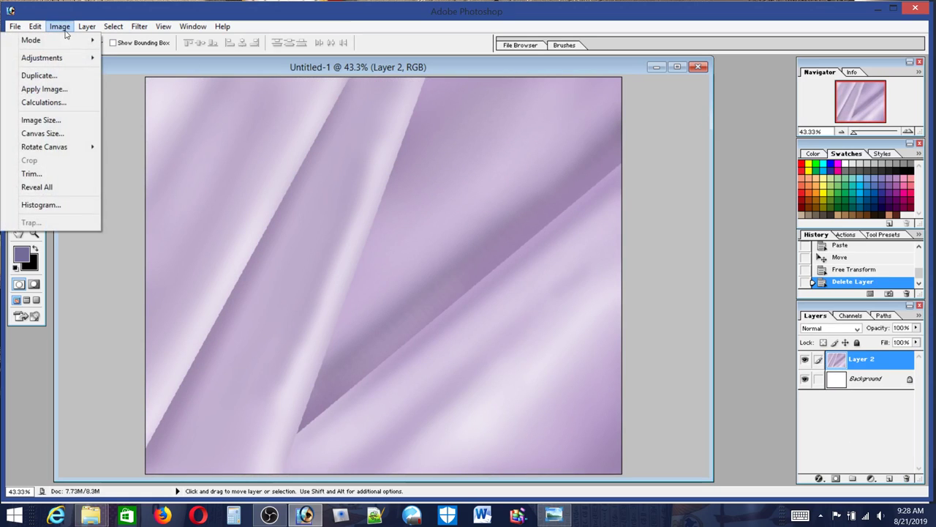
pyautogui.moveTo(53, 59)
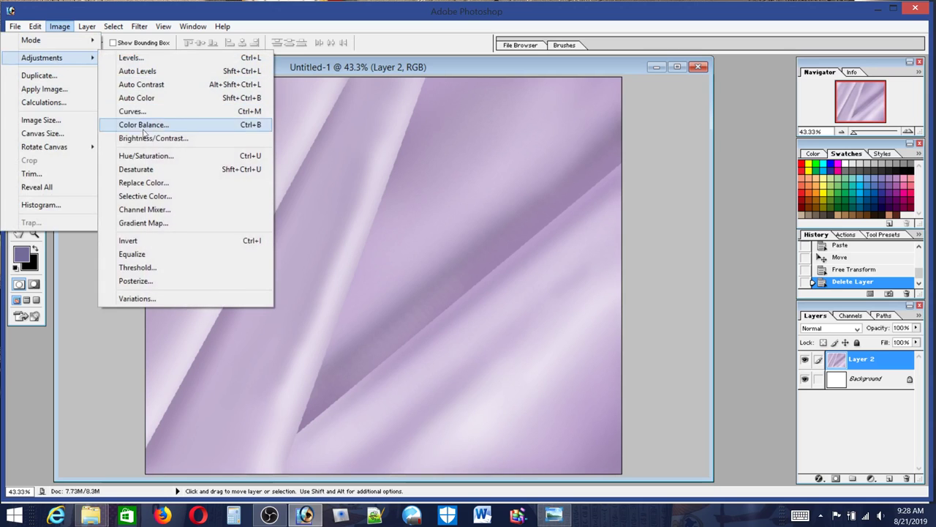
pyautogui.click(147, 156)
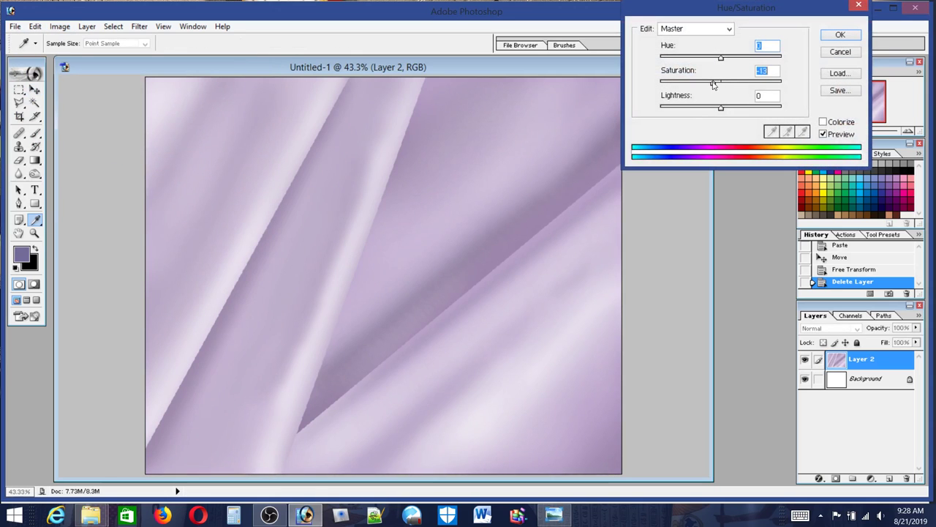
pyautogui.click(840, 35)
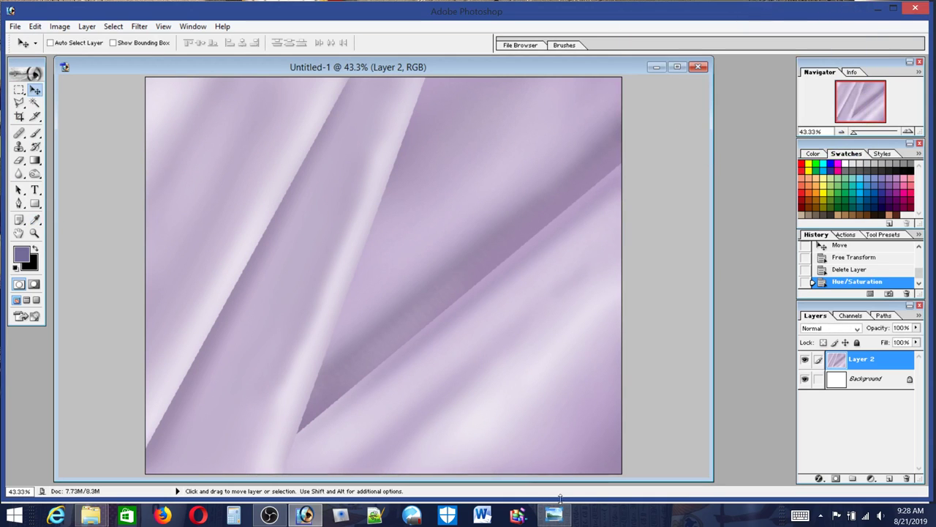
pyautogui.click(552, 516)
pyautogui.click(551, 518)
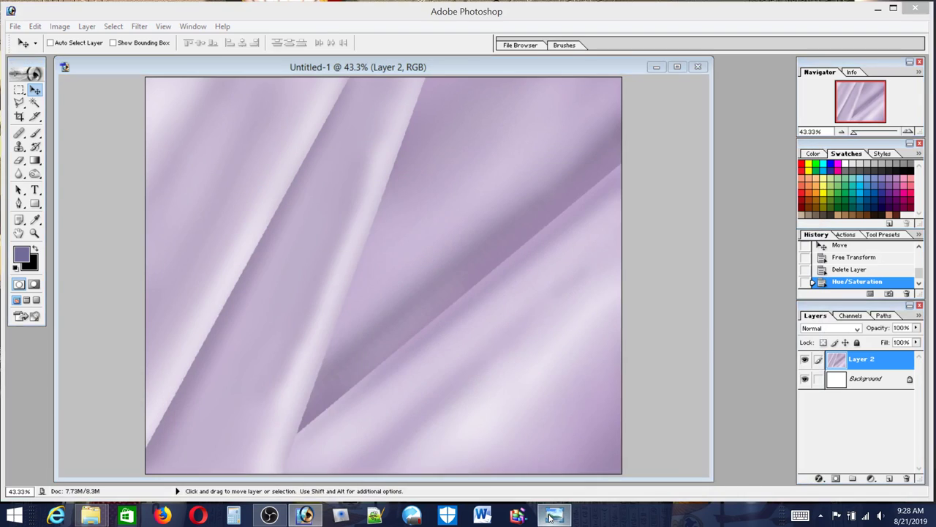
pyautogui.click(553, 516)
pyautogui.click(552, 516)
pyautogui.click(553, 516)
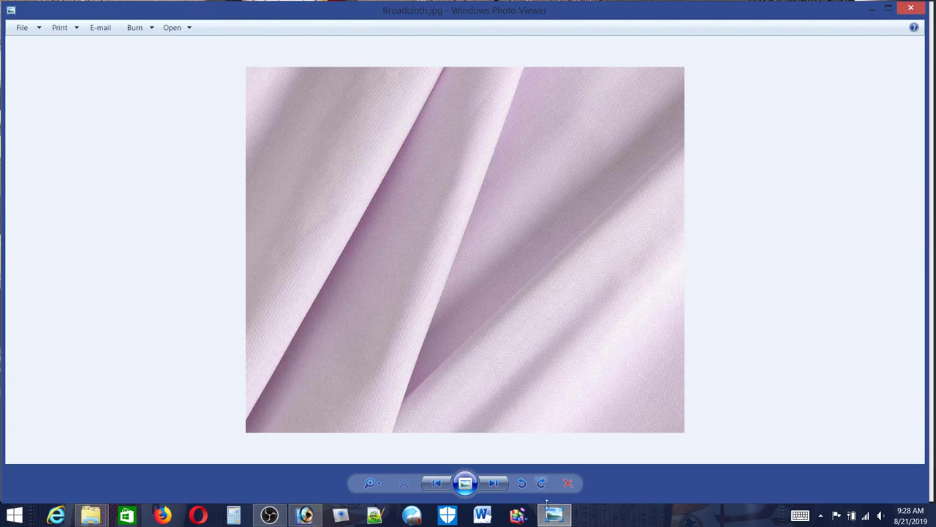
pyautogui.moveTo(553, 515)
pyautogui.click(559, 518)
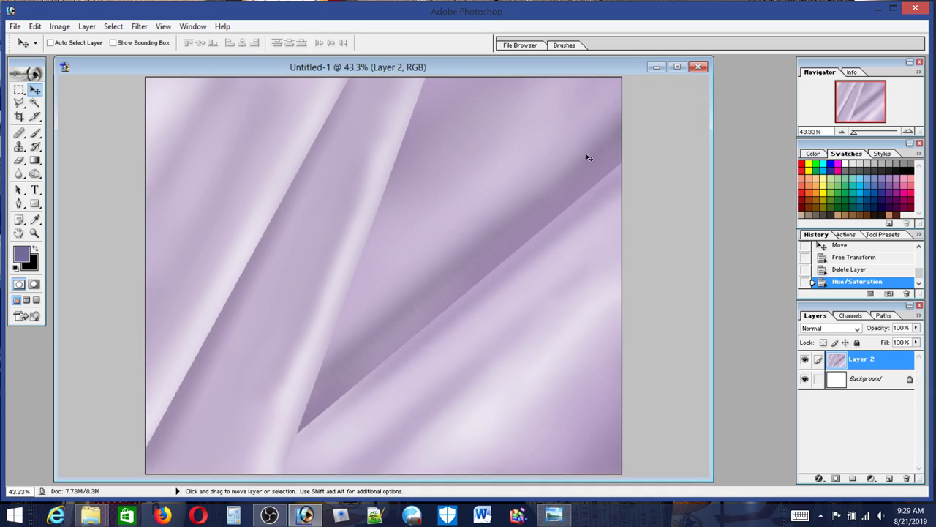
# Bring the Windows Photo Viewer showing Broadcloth.jpg in front of Photoshop
pyautogui.click(553, 516)
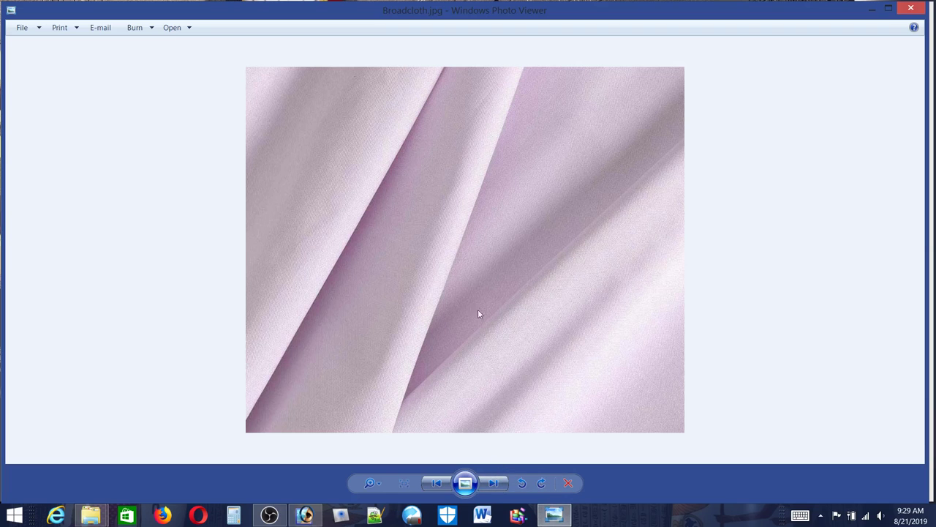
# Advance through Calico-fabric and Chambray to the Chiffon-fabric reference photo
pyautogui.click(494, 484)
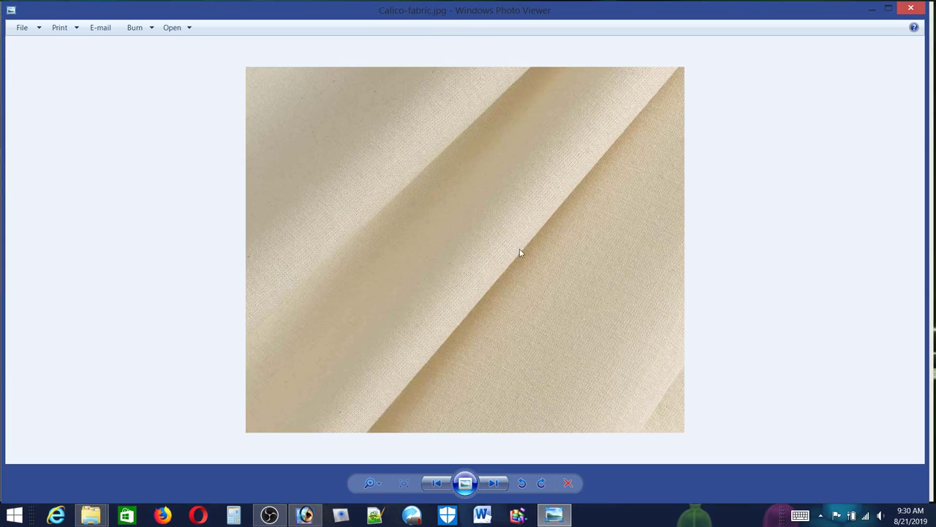
pyautogui.click(494, 482)
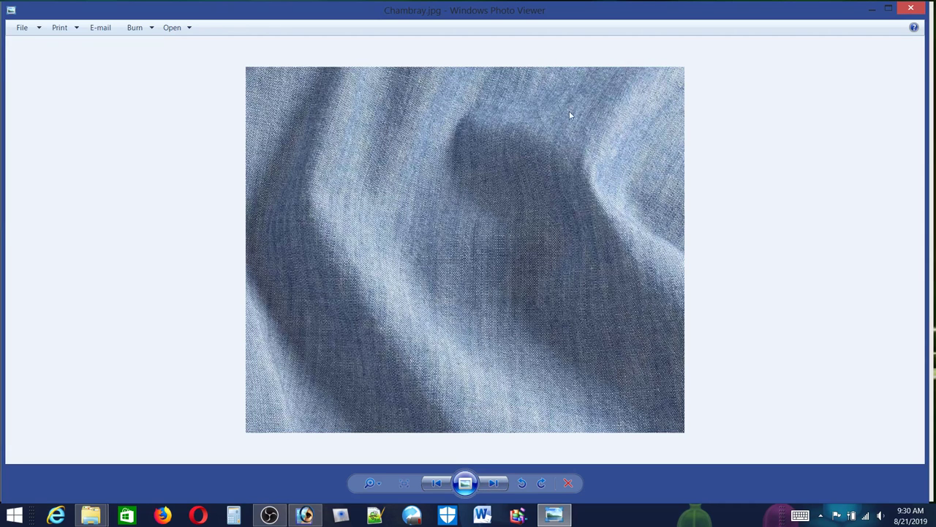
pyautogui.click(494, 482)
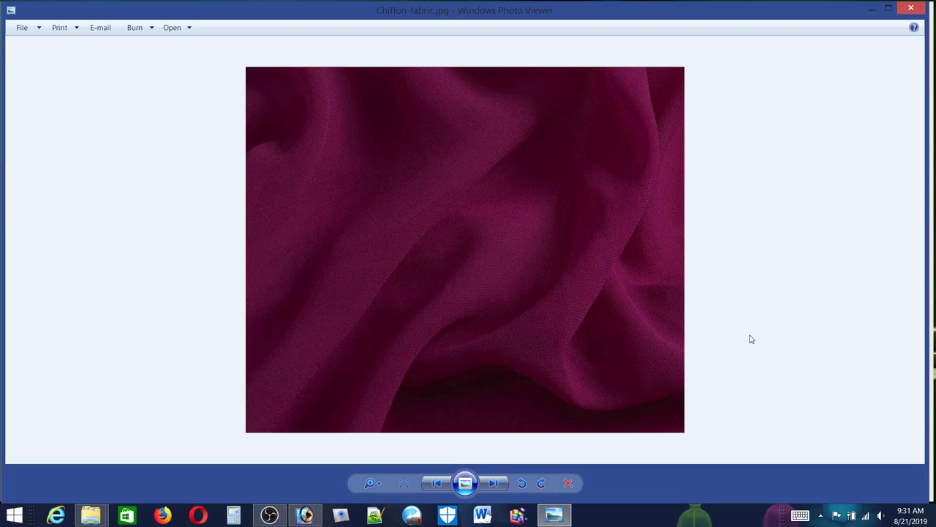
# Advance through Corduroy, Cotton-Flannel, Cotton-Fleece, Cotton-Jersey and Denim-Fabric to Denim-jeans.jpg
pyautogui.click(494, 483)
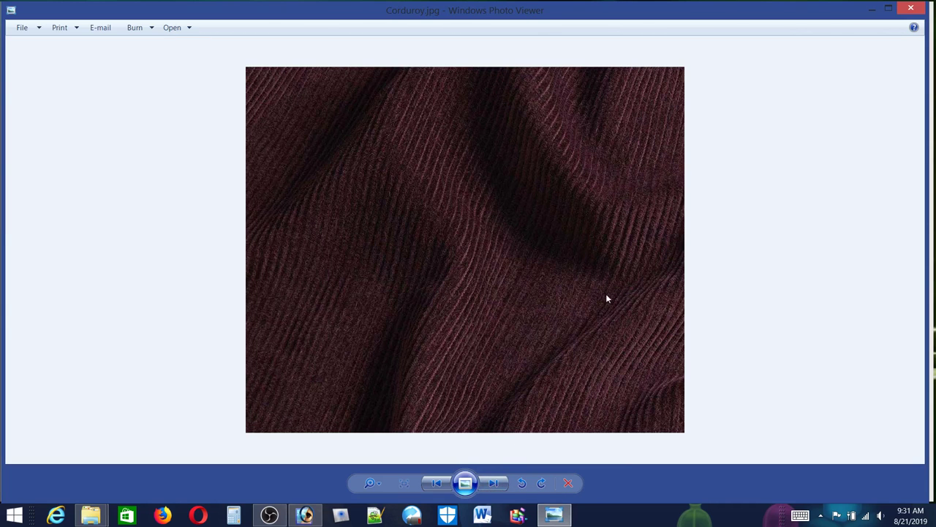
pyautogui.click(493, 483)
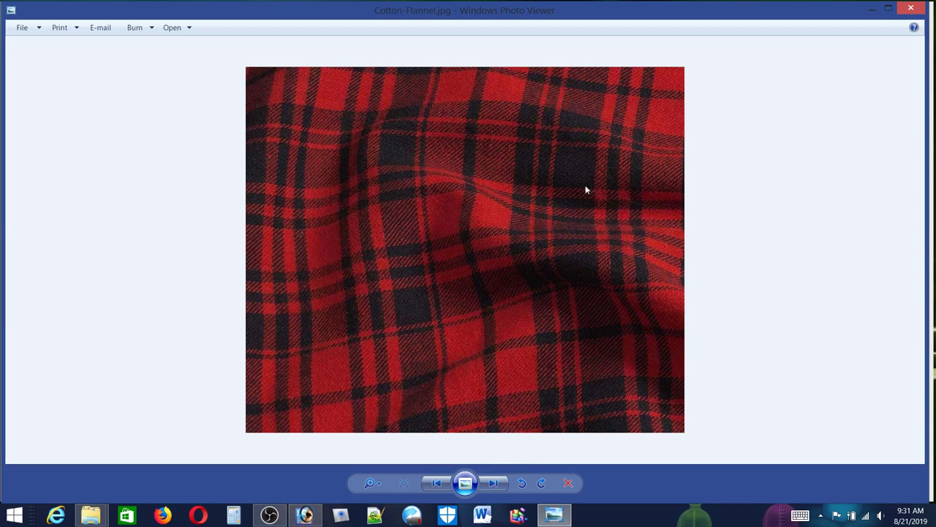
pyautogui.click(494, 484)
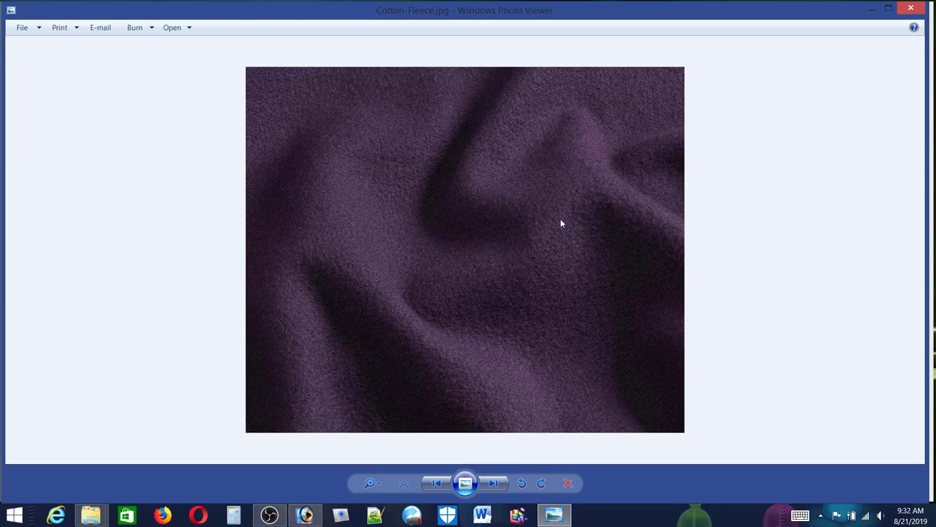
pyautogui.click(497, 483)
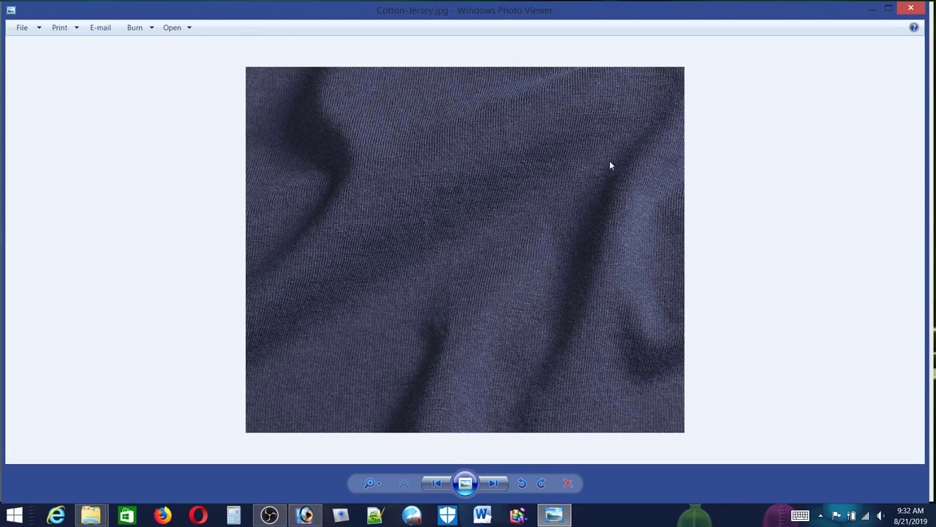
pyautogui.click(495, 483)
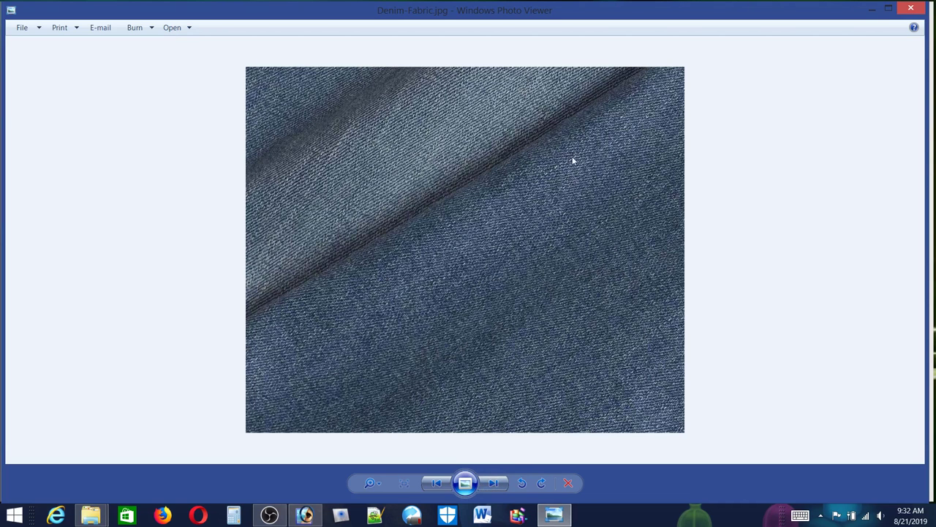
pyautogui.click(492, 483)
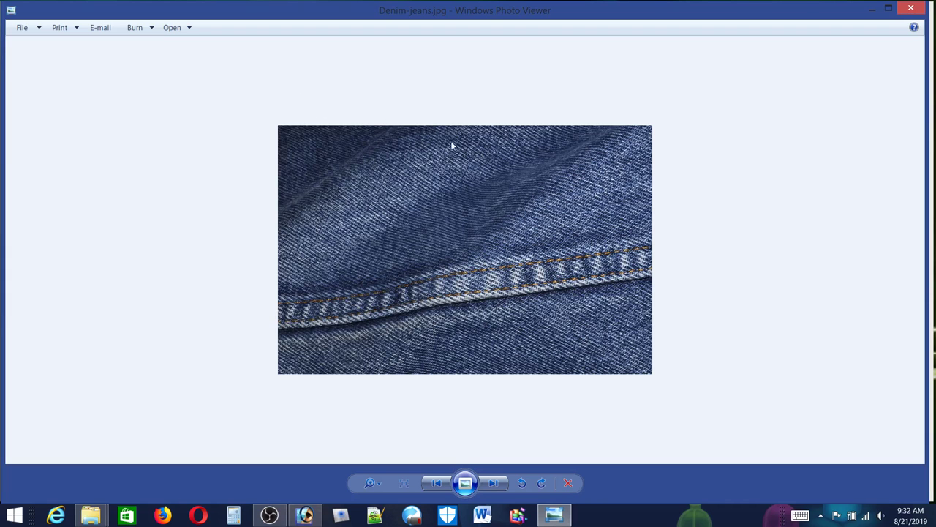
# Advance through Faux-Fur, Felt, French-Terry, Gingham, Leather and Linen to the metallic-silver photo
pyautogui.click(493, 483)
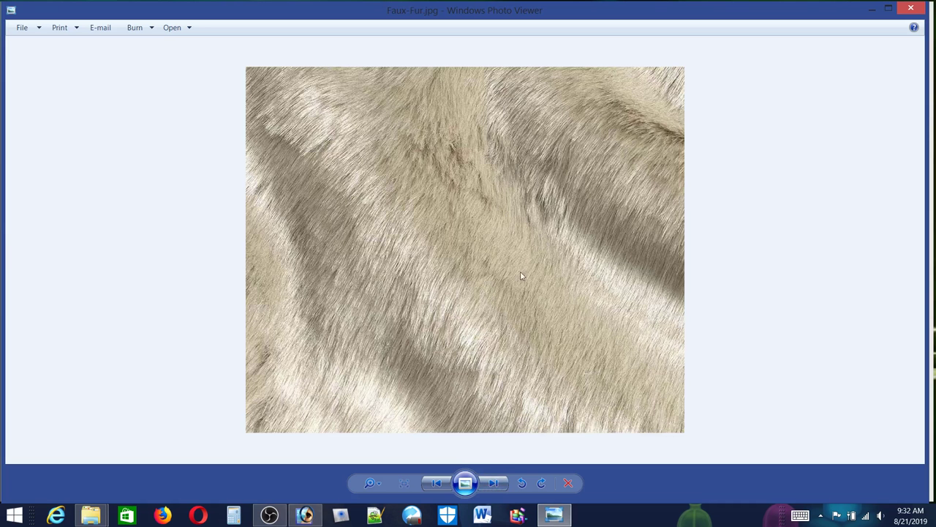
pyautogui.click(494, 483)
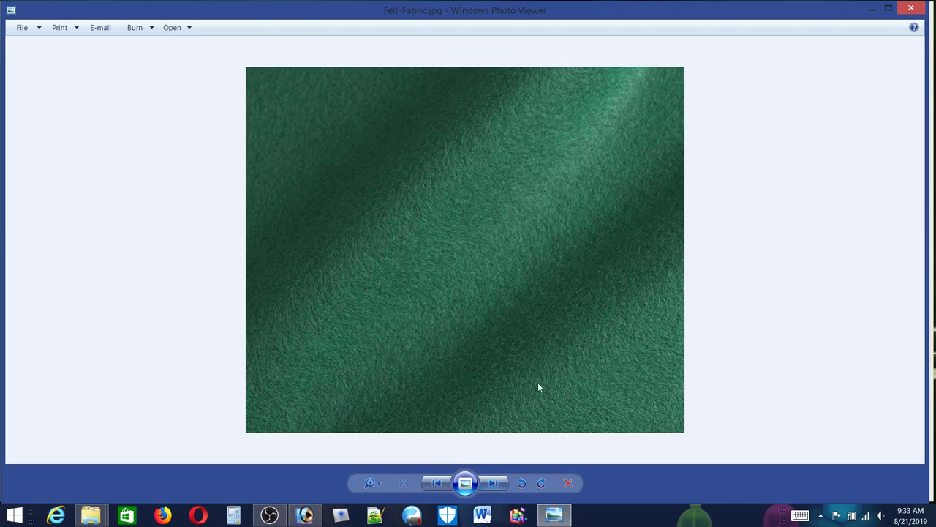
pyautogui.click(500, 484)
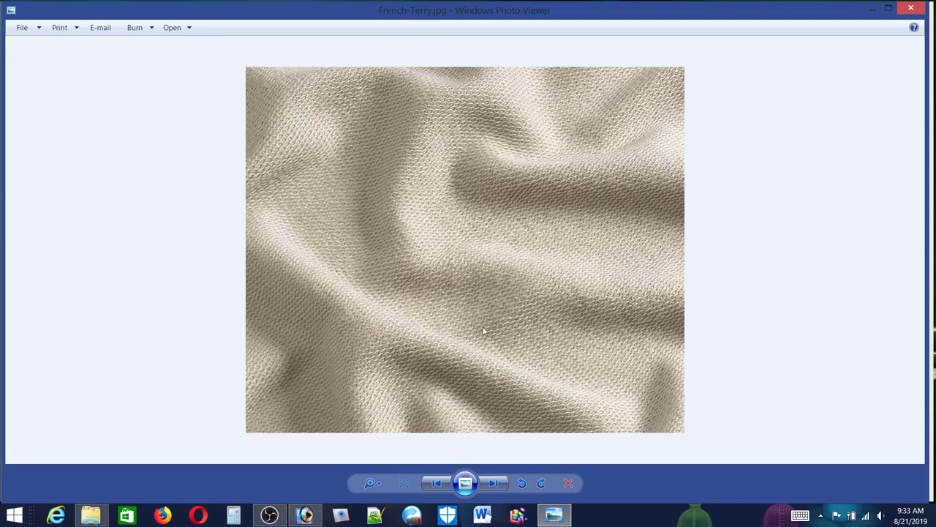
pyautogui.click(502, 483)
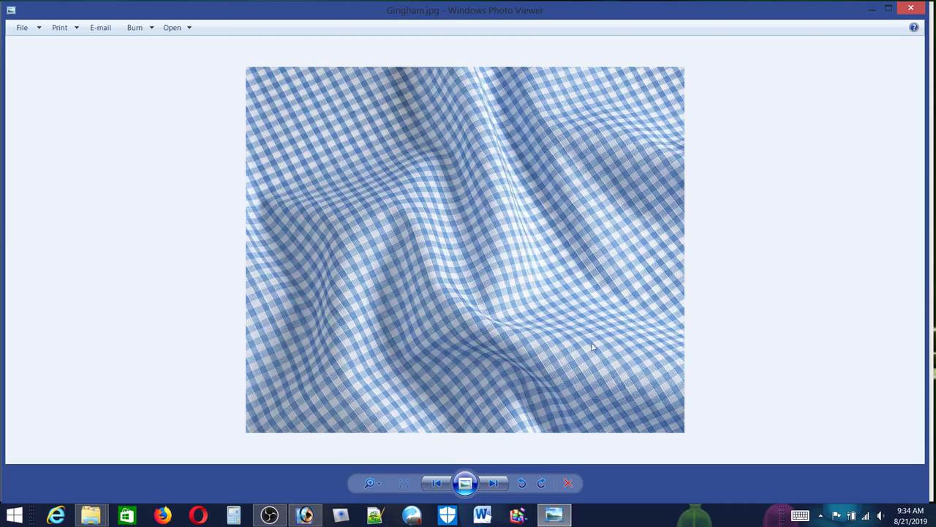
pyautogui.click(494, 484)
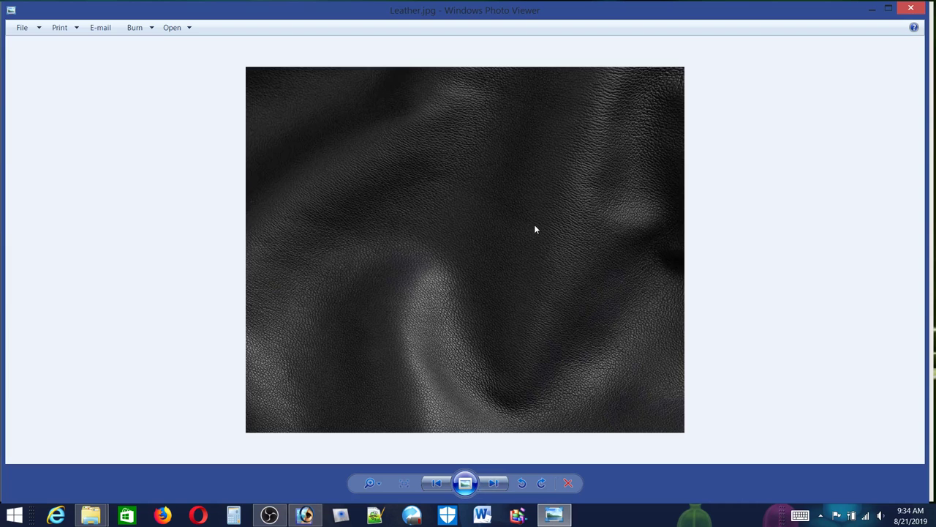
pyautogui.click(494, 484)
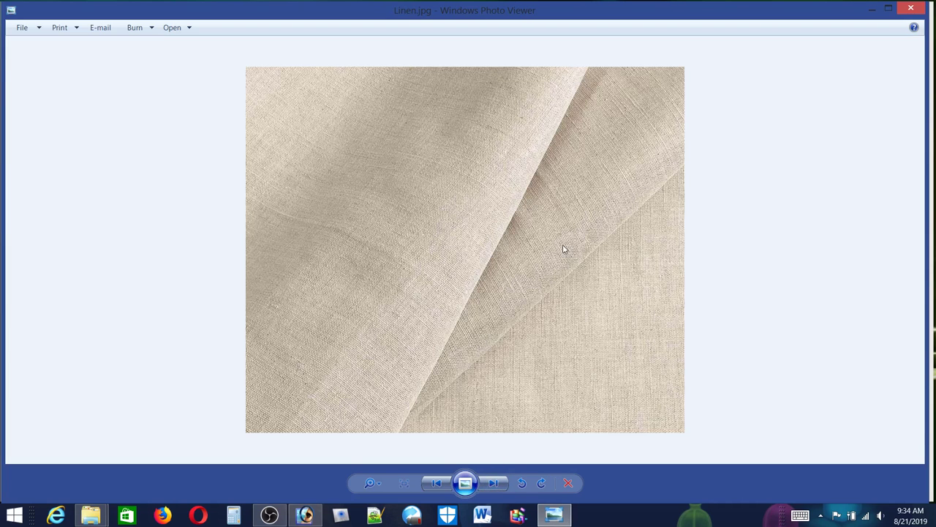
pyautogui.click(497, 486)
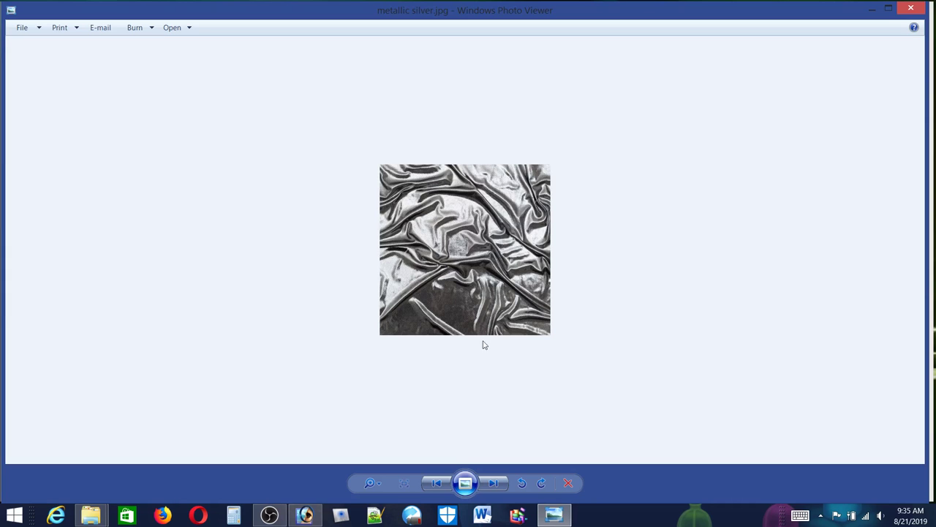
# Compare Linen, metallic-silver, Neoprene and Nylon back and forth, then reach Organic-Cotton.jpg
pyautogui.click(436, 483)
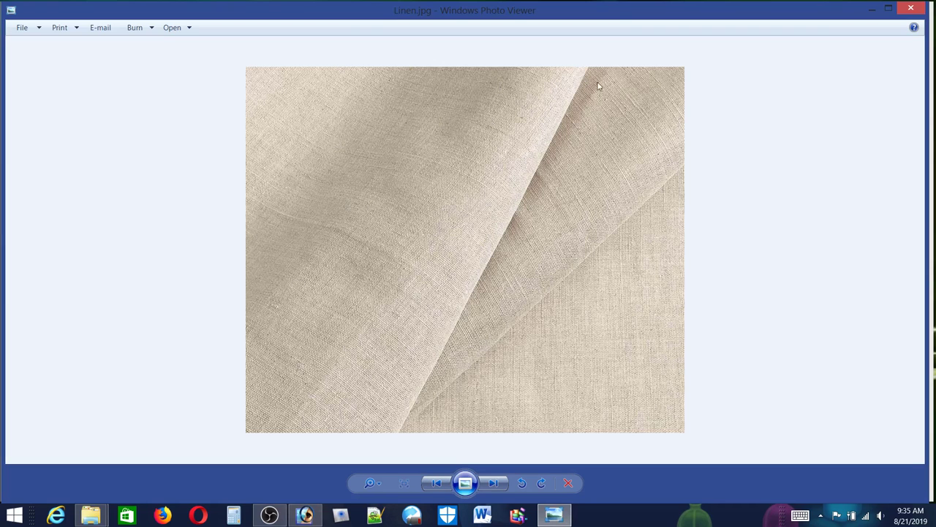
pyautogui.click(492, 484)
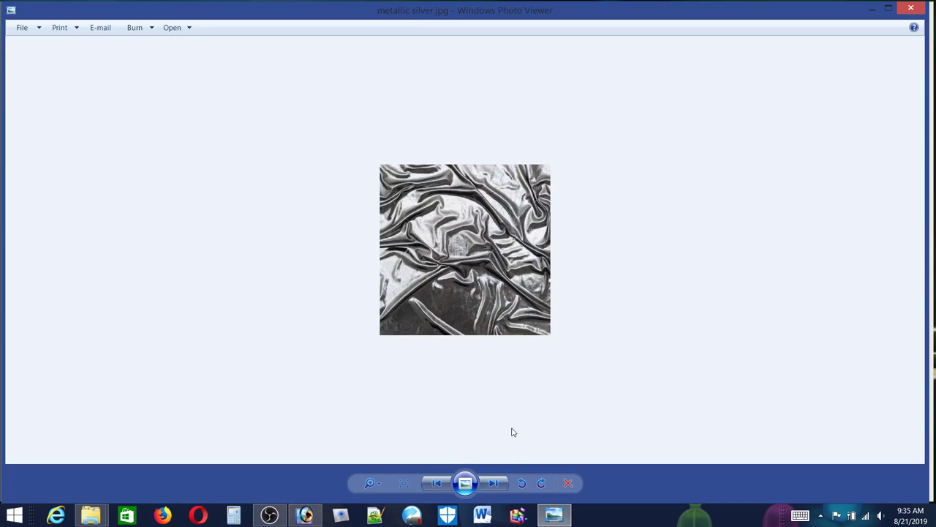
pyautogui.click(494, 482)
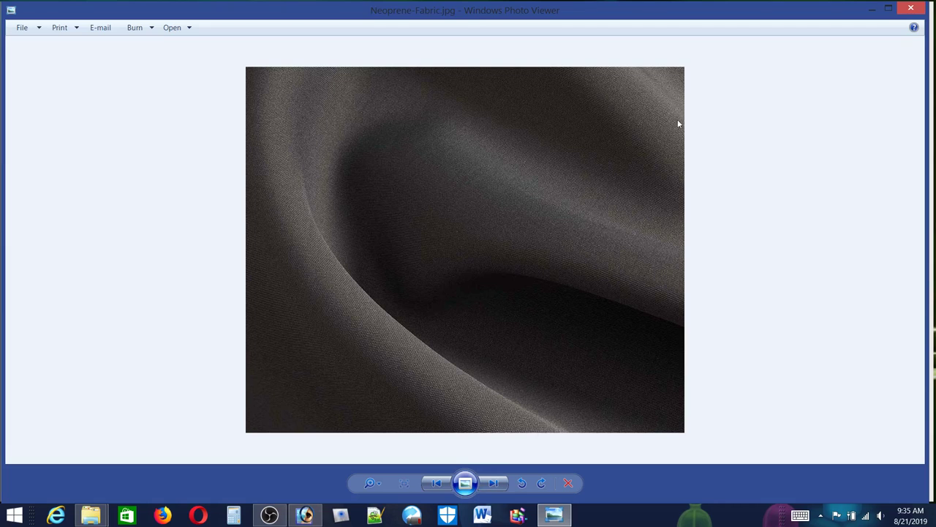
pyautogui.click(501, 482)
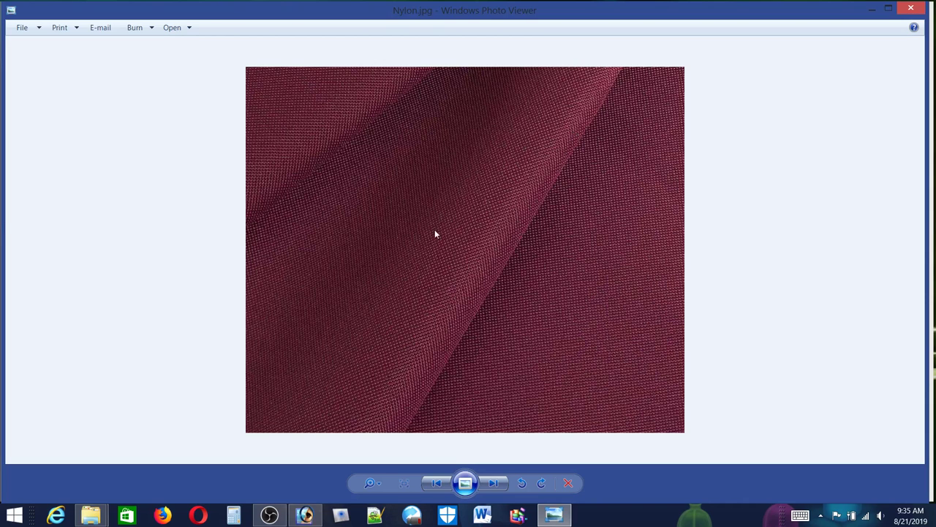
pyautogui.click(436, 484)
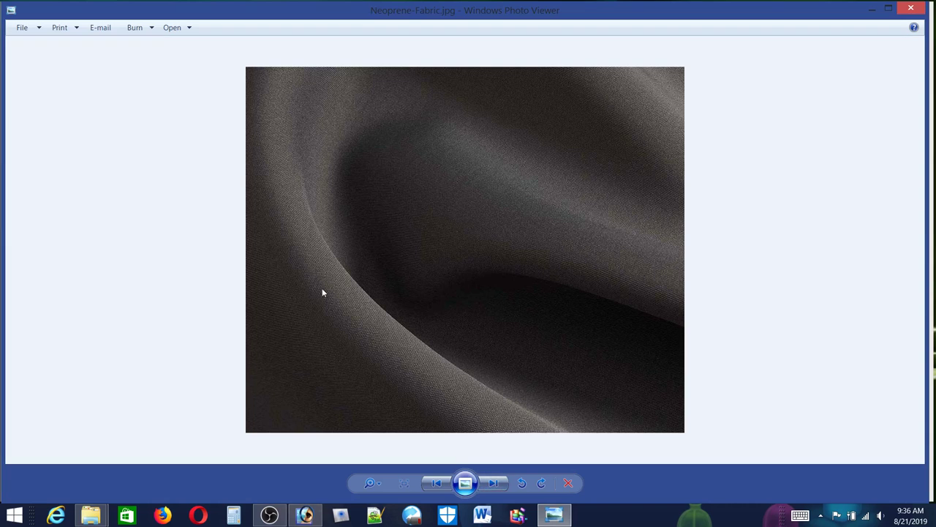
pyautogui.click(436, 483)
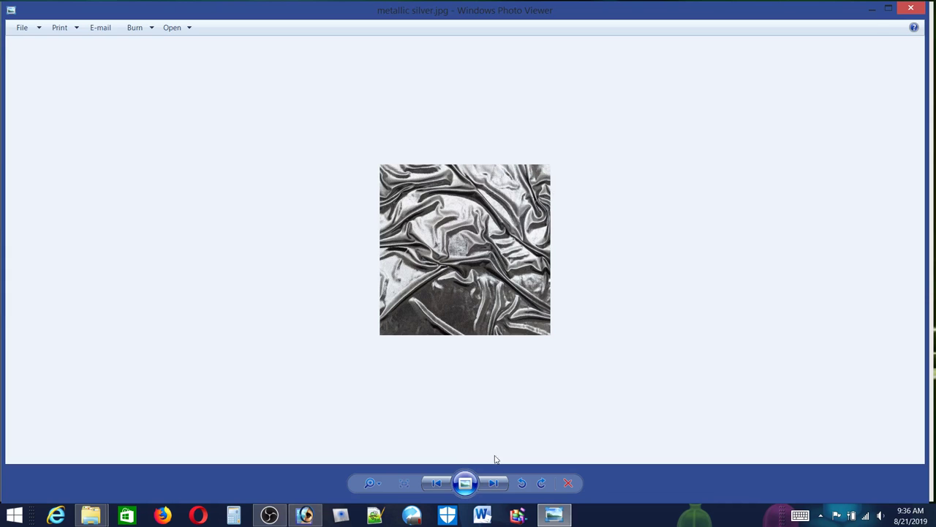
pyautogui.click(493, 482)
pyautogui.click(495, 483)
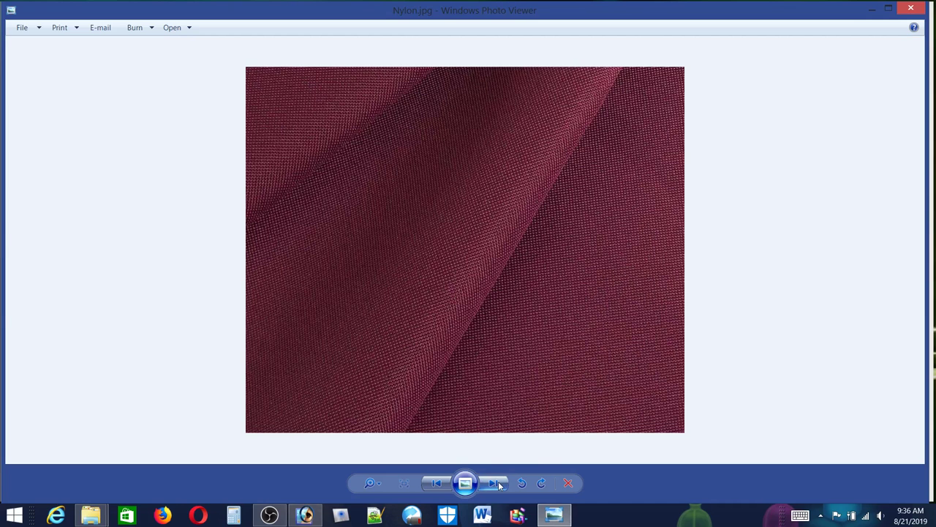
pyautogui.click(498, 485)
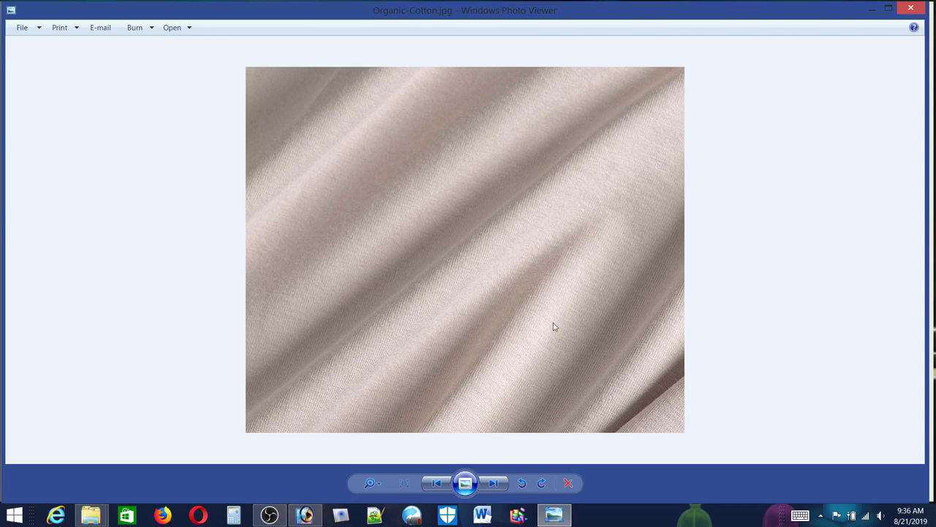
# Flip among Oxford.jpg, Pima-Cotton.jpg and Pique.jpg, finishing on the green Pima-Cotton photo
pyautogui.click(494, 482)
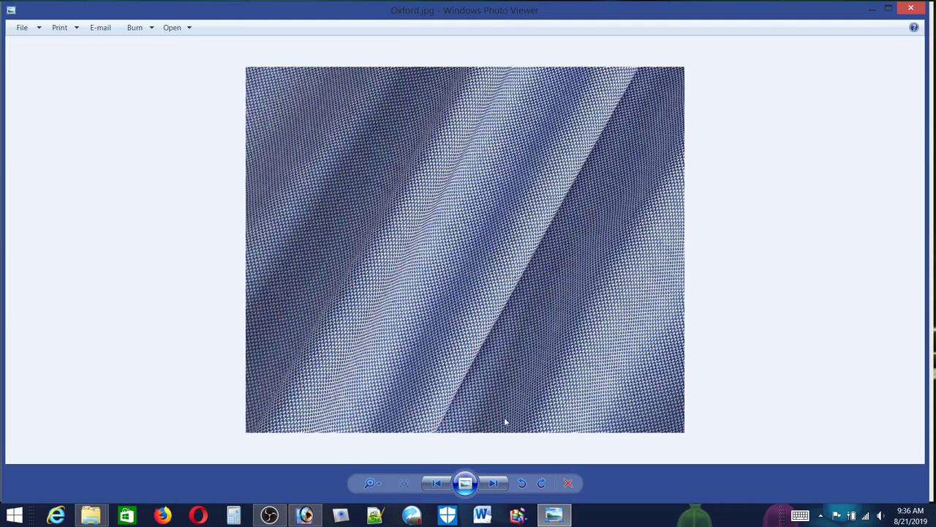
pyautogui.click(495, 482)
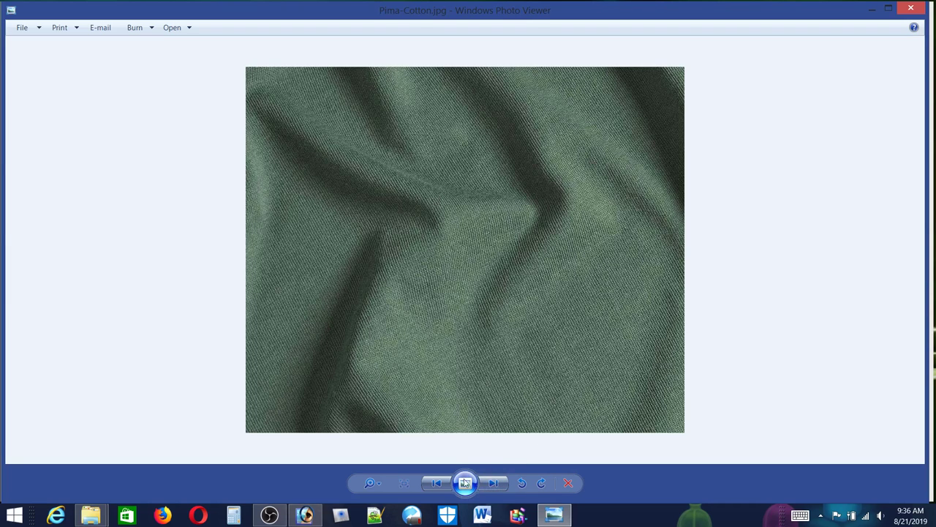
pyautogui.click(438, 483)
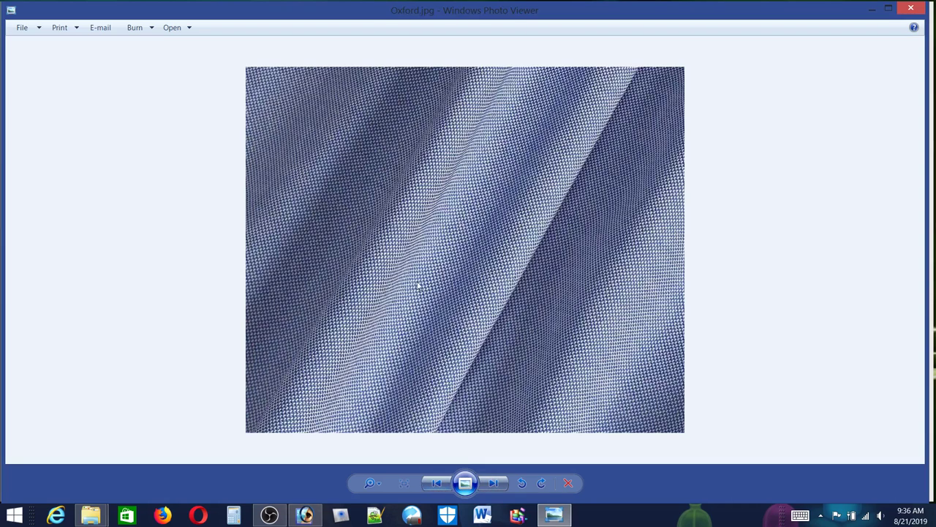
pyautogui.click(494, 483)
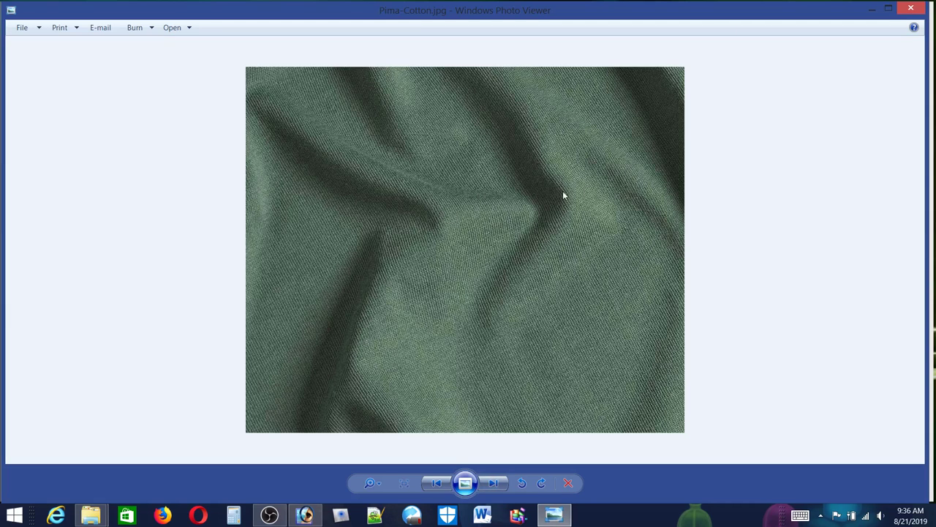
pyautogui.click(494, 483)
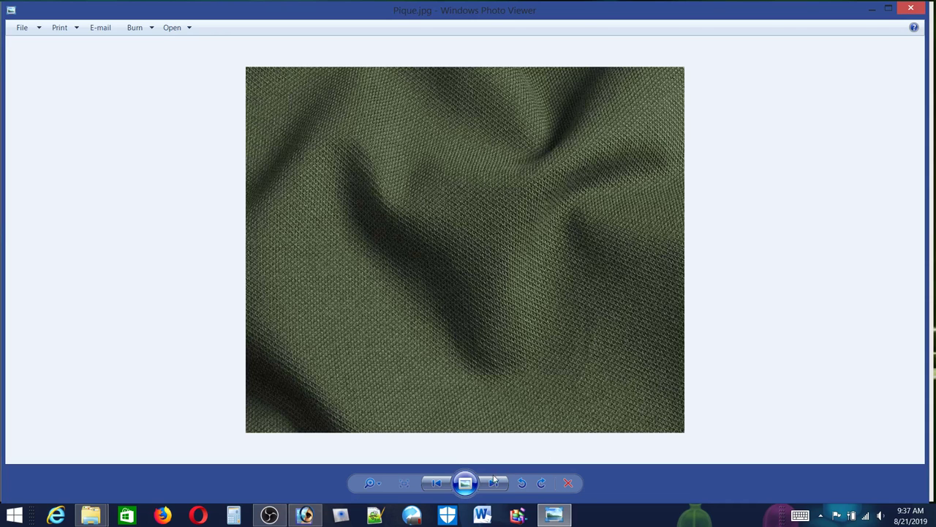
pyautogui.click(442, 485)
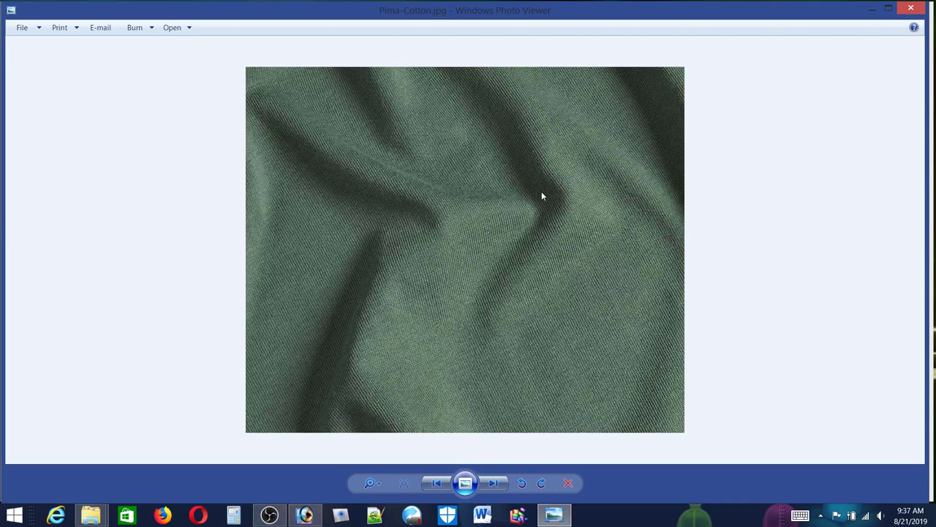
# Advance past Pique and Rayon to the Royal_Blue_2_1000x.jpeg fabric photo
pyautogui.click(502, 488)
pyautogui.click(503, 489)
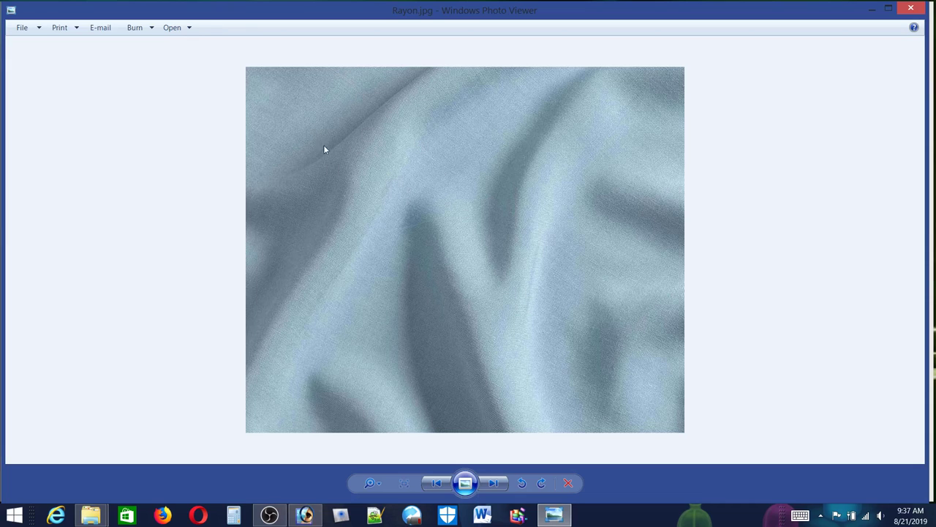
pyautogui.click(494, 483)
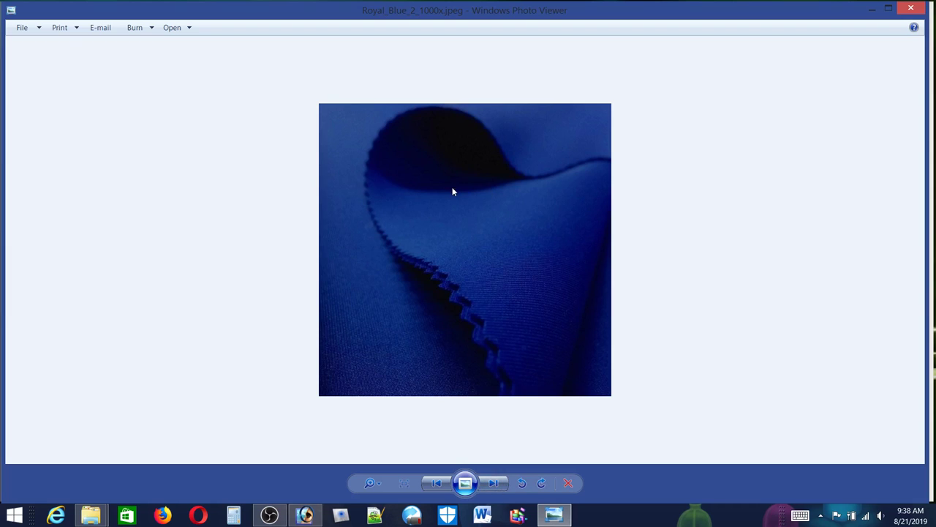
# Advance to Satin.jpg, the deep crimson satin reference photo
pyautogui.click(493, 484)
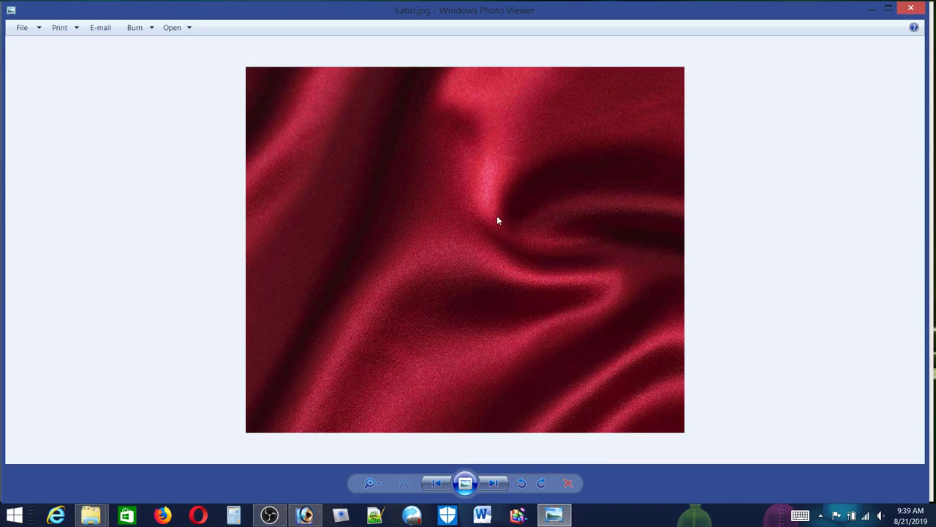
# Advance past Sherpa.jpg to the navy polka-dot Silk.jpg photo
pyautogui.click(495, 485)
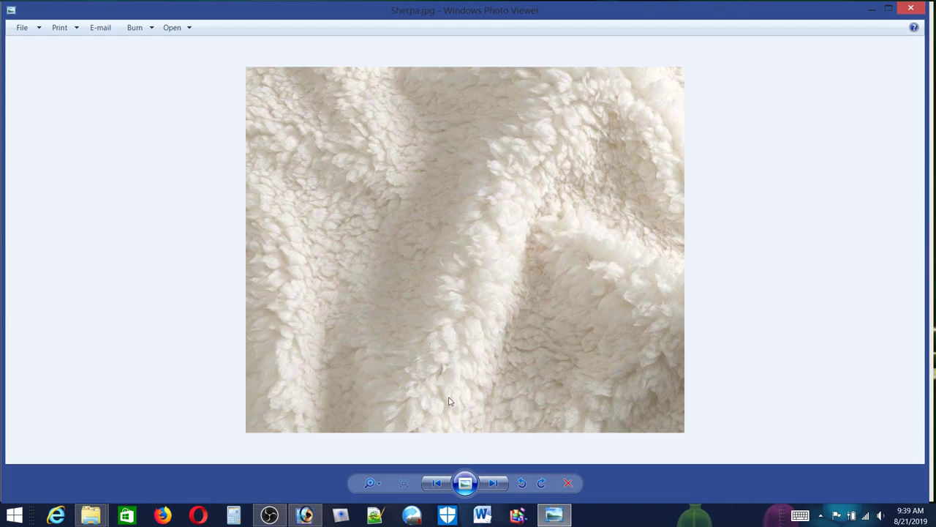
pyautogui.click(496, 483)
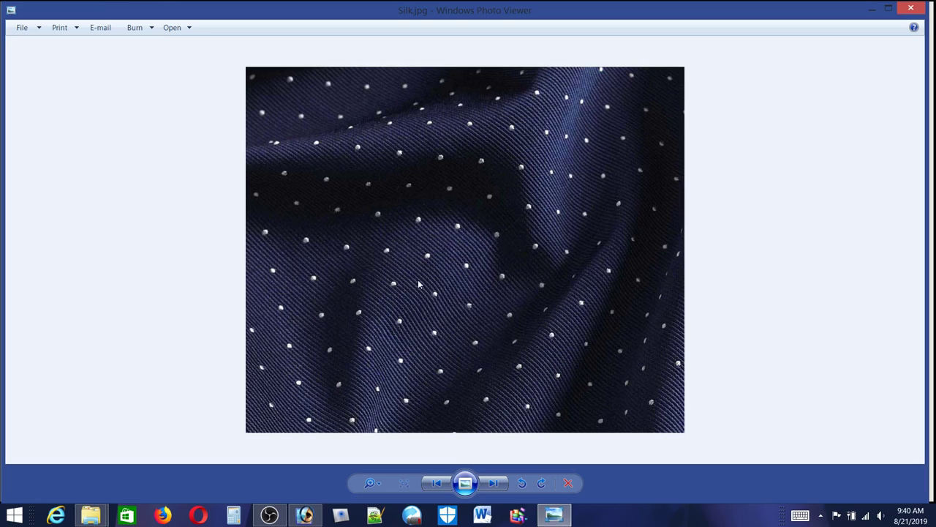
# Step through Slub-Weave-Fabric, Spandex, Suede and Supima-Fabric photos to Terry-Cloth.jpg
pyautogui.click(497, 483)
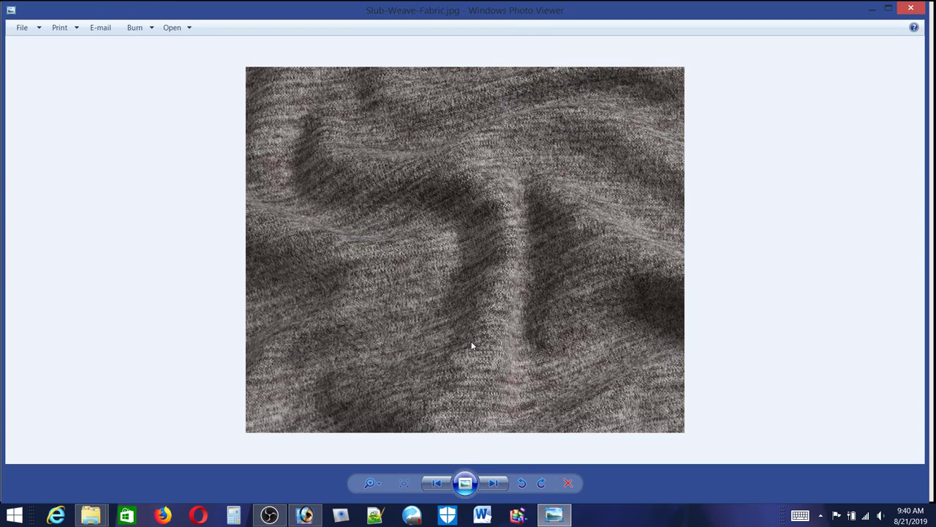
pyautogui.click(494, 482)
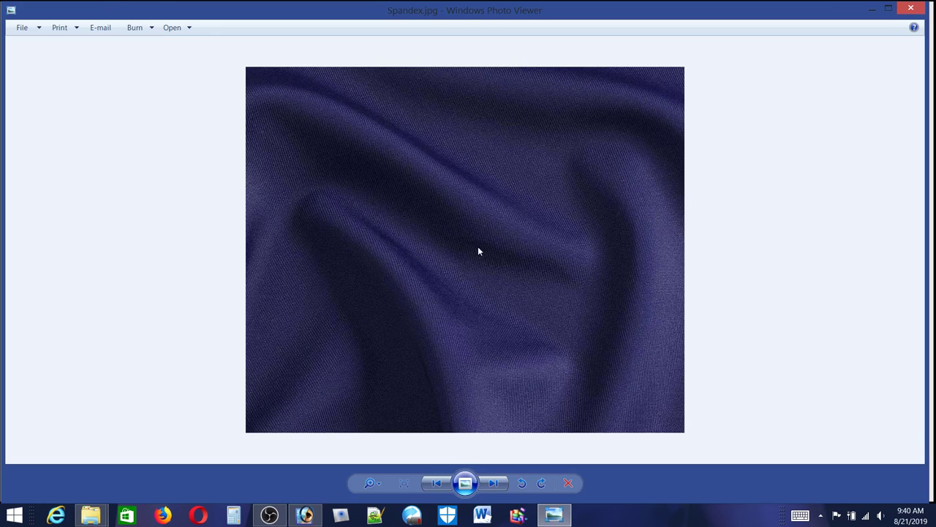
pyautogui.click(495, 482)
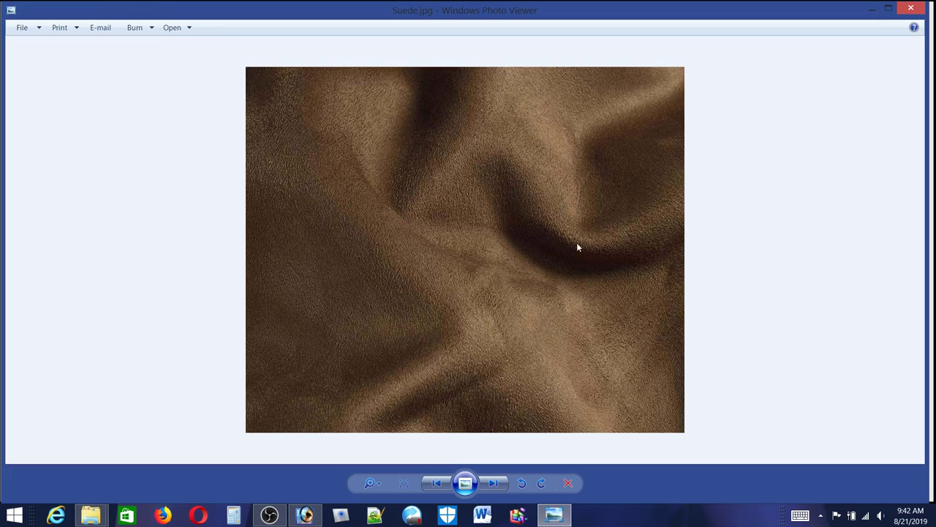
pyautogui.click(501, 485)
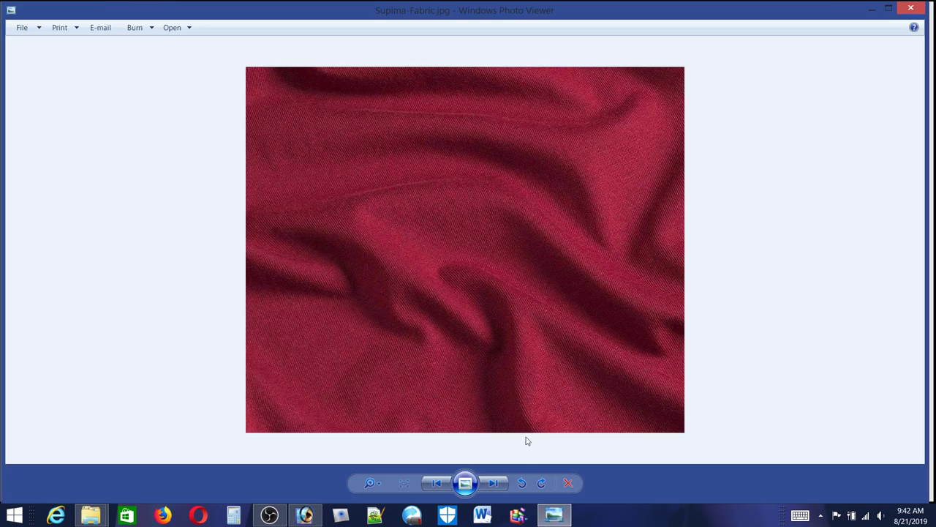
pyautogui.click(490, 483)
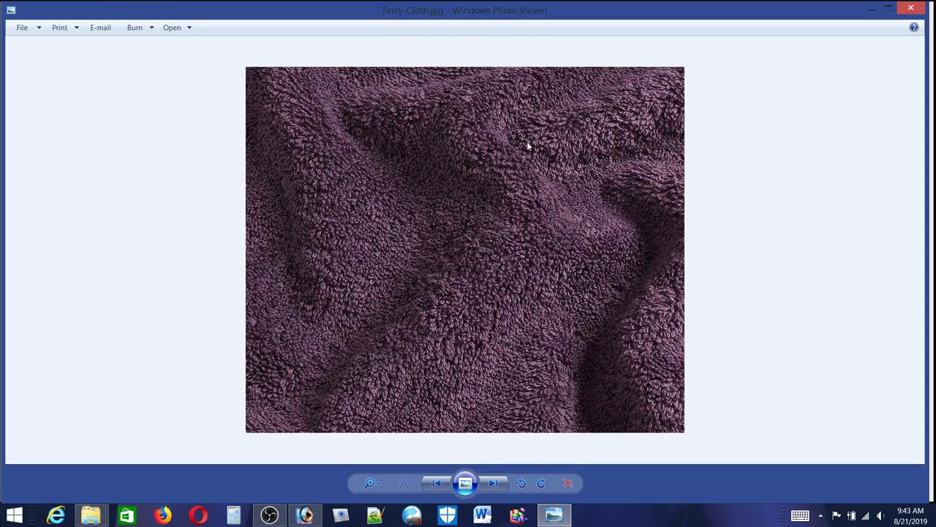
# Advance past Tweed.jpg to the dark teal-grey Twill-Fabric.jpg photo
pyautogui.click(505, 482)
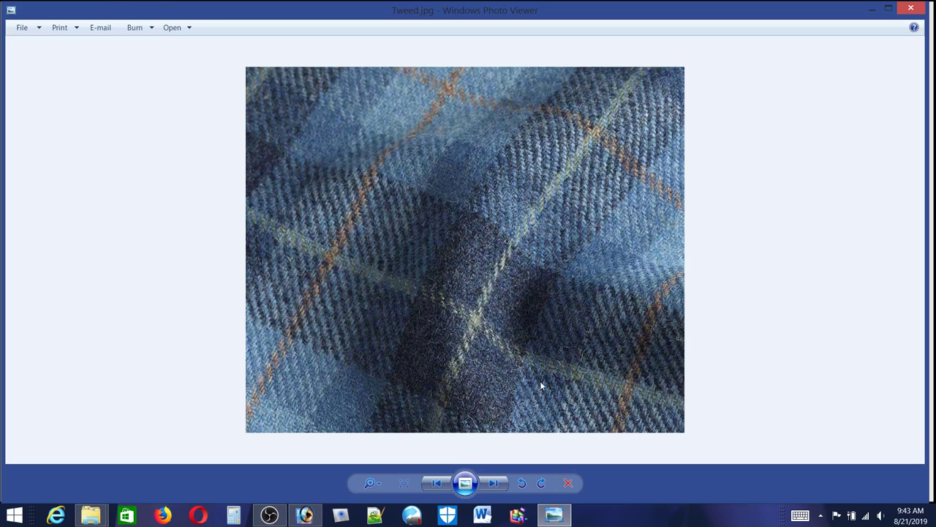
pyautogui.click(494, 484)
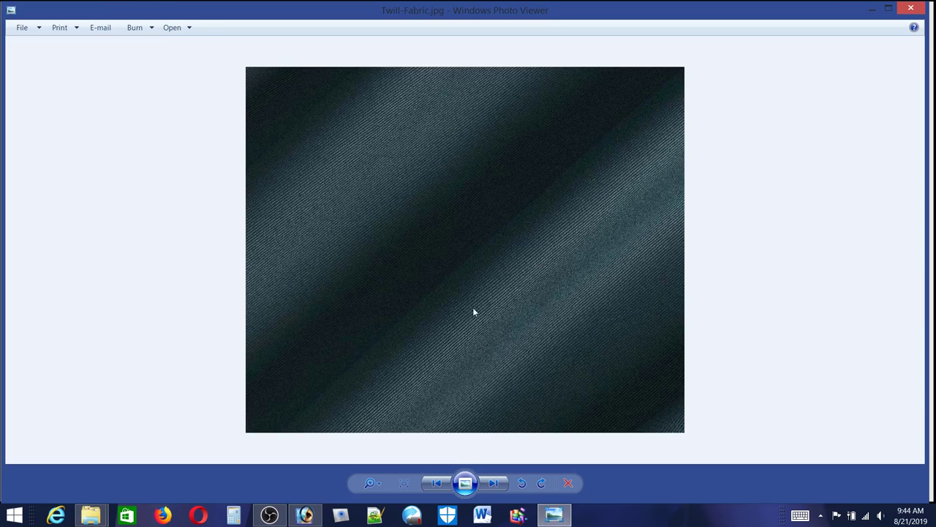
# Advance to the deep purple Velvet.jpg reference photo
pyautogui.click(492, 484)
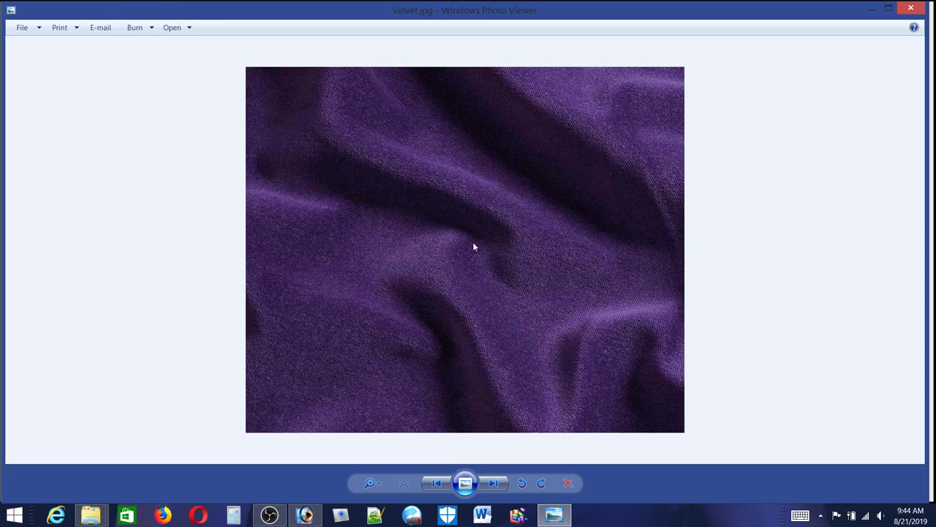
# Step through Wool, Broadcloth, Calico-fabric and Chambray photos to Chiffon-fabric.jpg
pyautogui.click(494, 482)
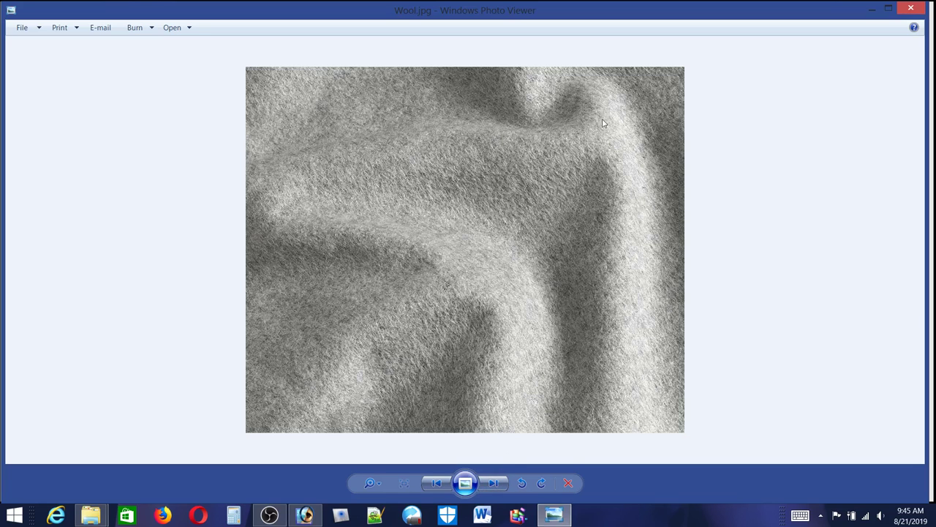
pyautogui.click(496, 485)
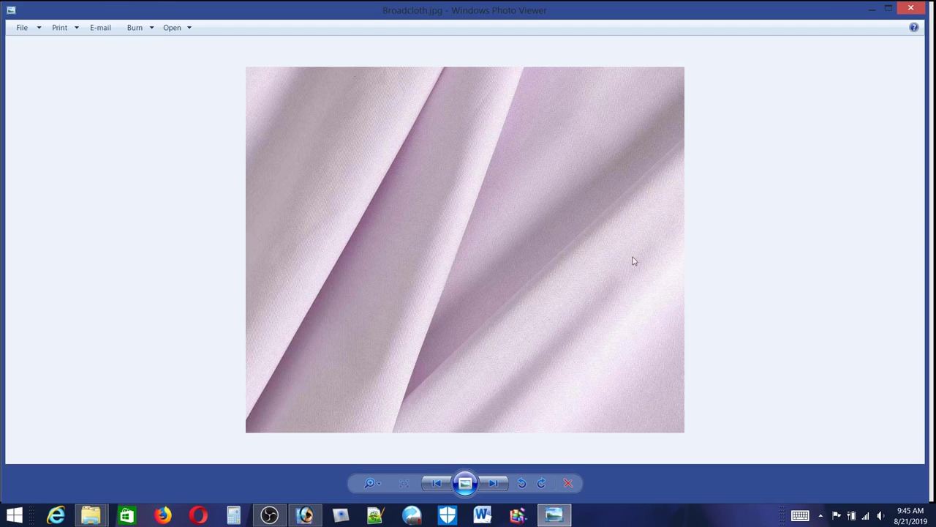
pyautogui.click(494, 483)
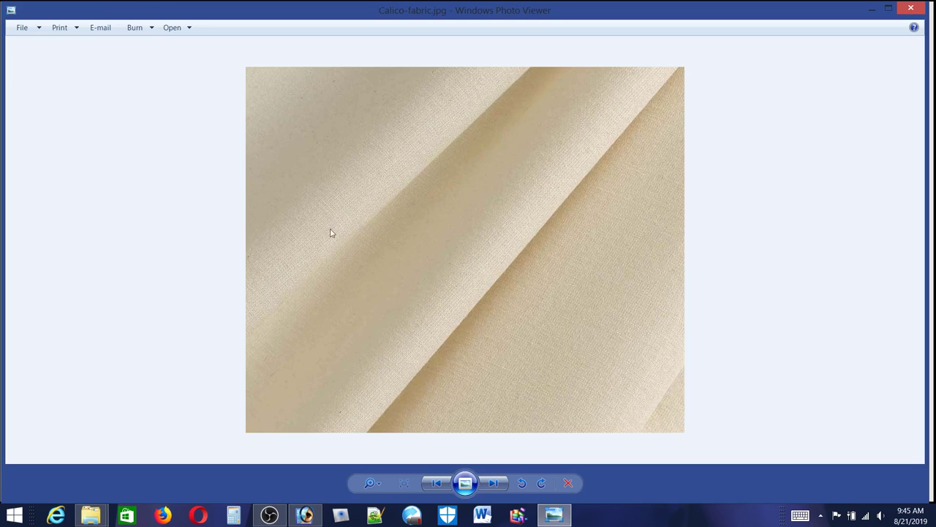
pyautogui.click(502, 487)
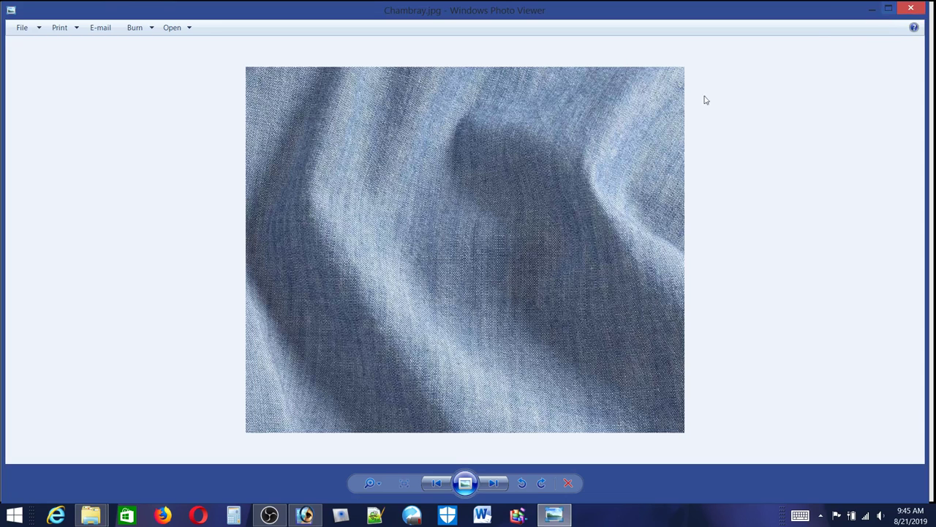
pyautogui.click(493, 483)
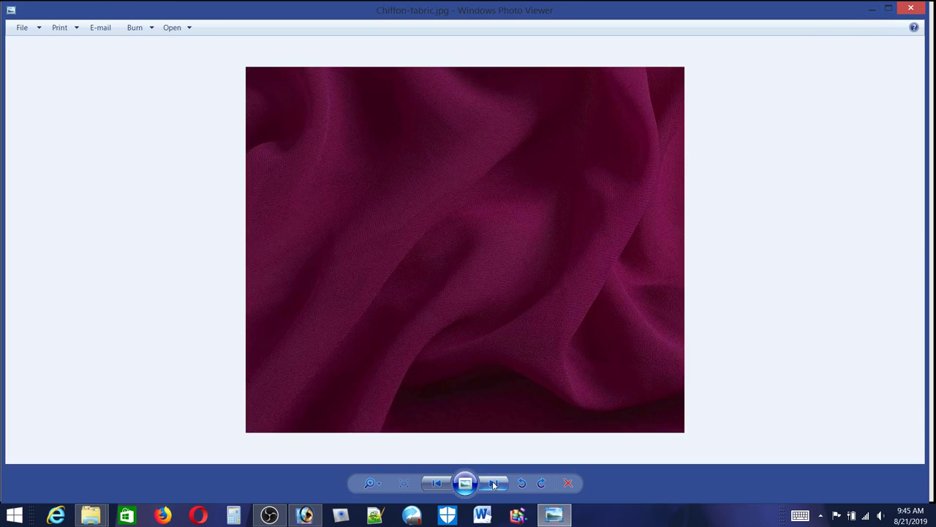